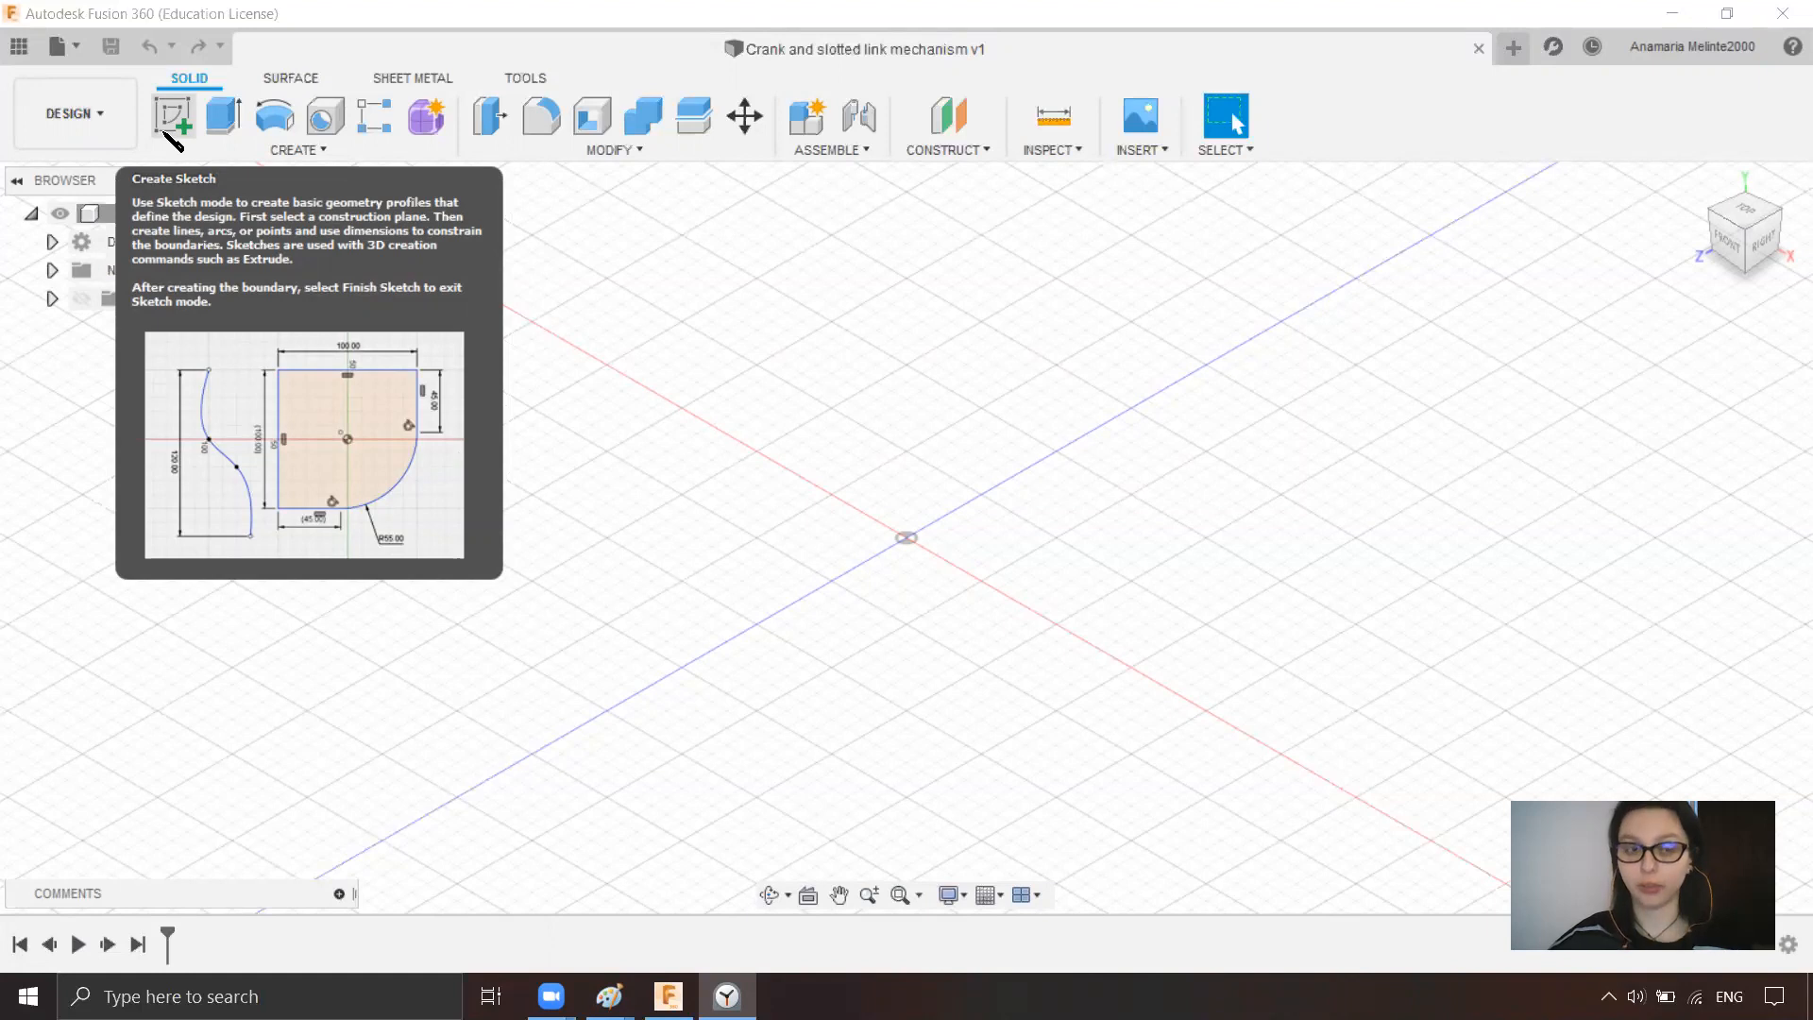
# - Sketch a circle with a diameter of 50*2 mm centred on the origin of the horizontal plane and finish the sketch
pyautogui.click(166, 134)
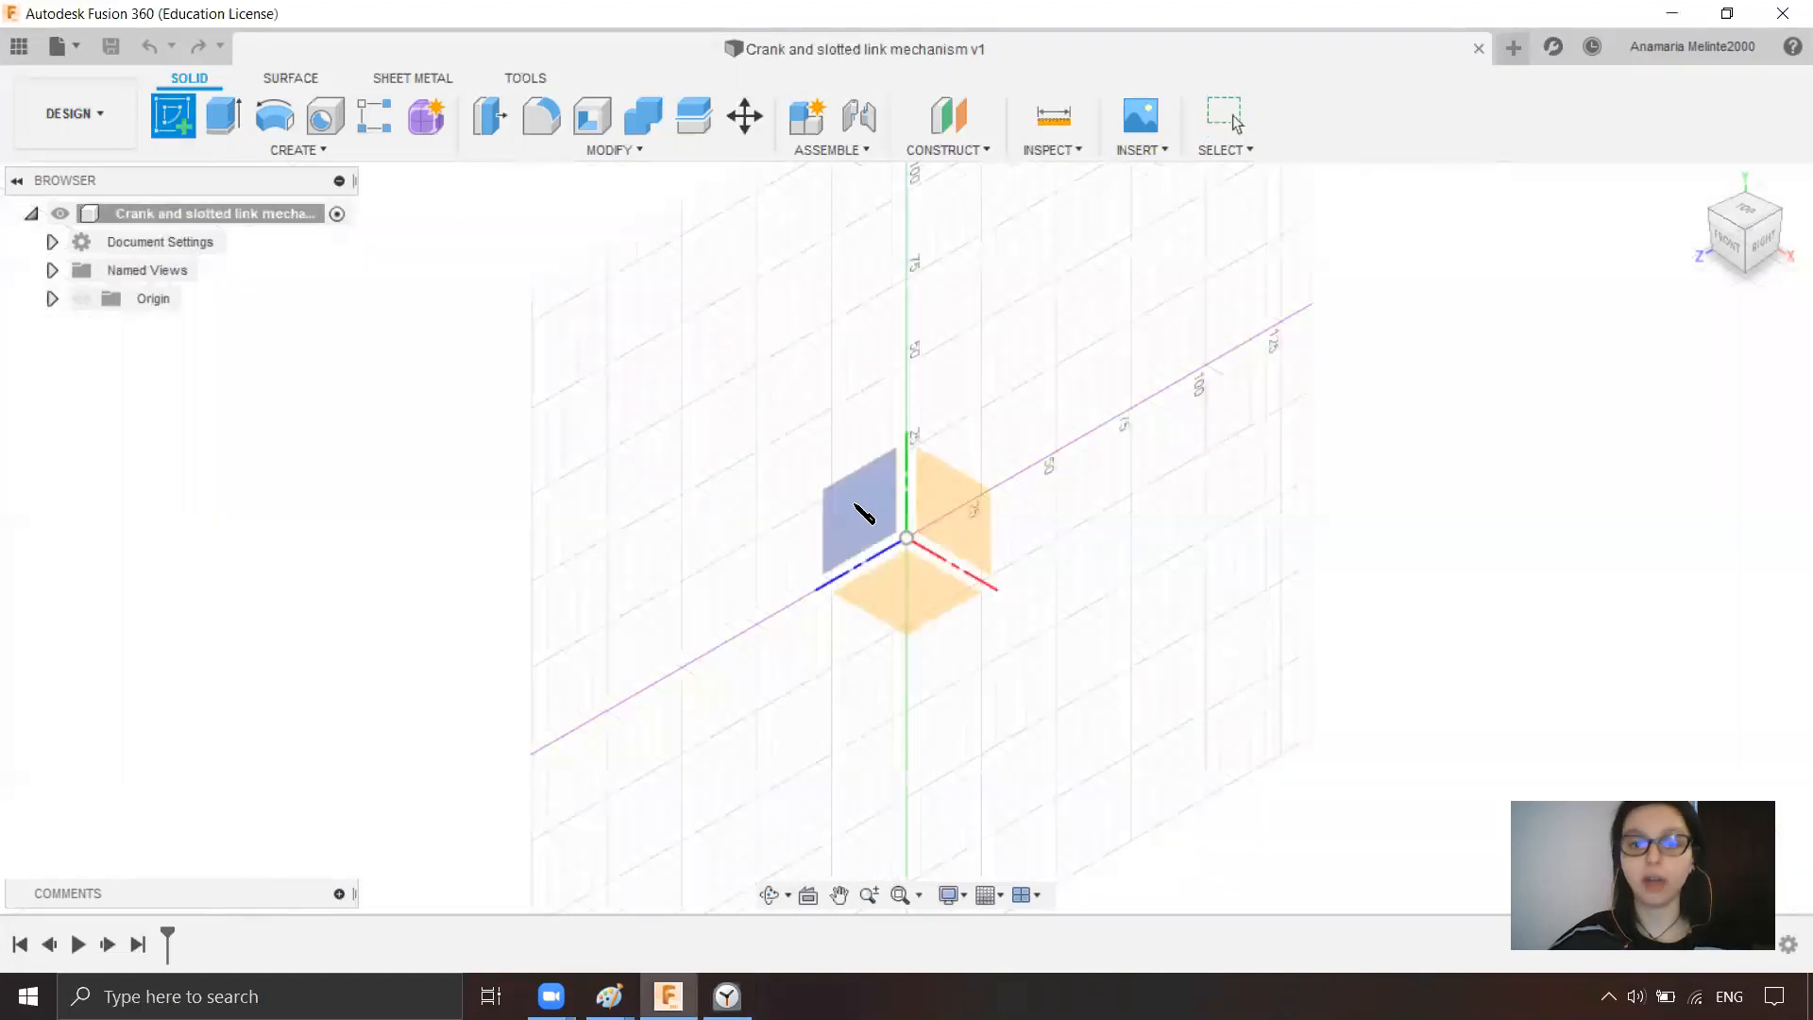
pyautogui.click(905, 587)
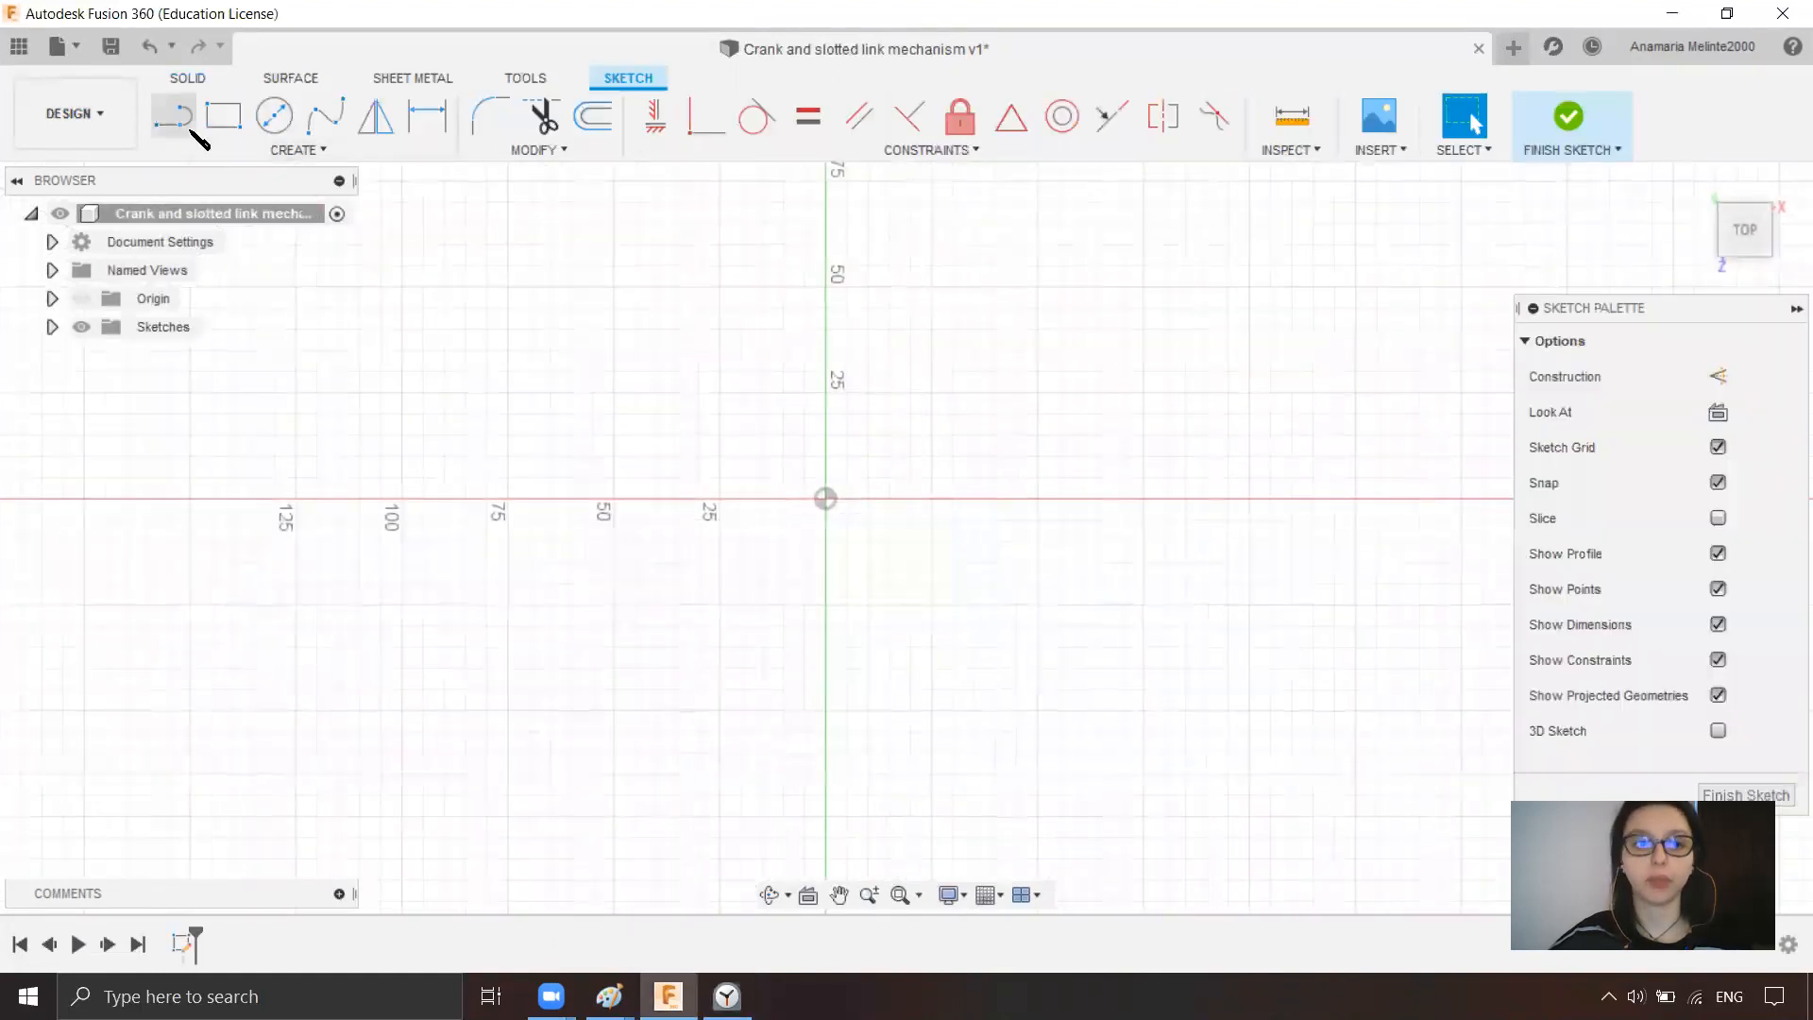
pyautogui.click(273, 115)
pyautogui.click(825, 498)
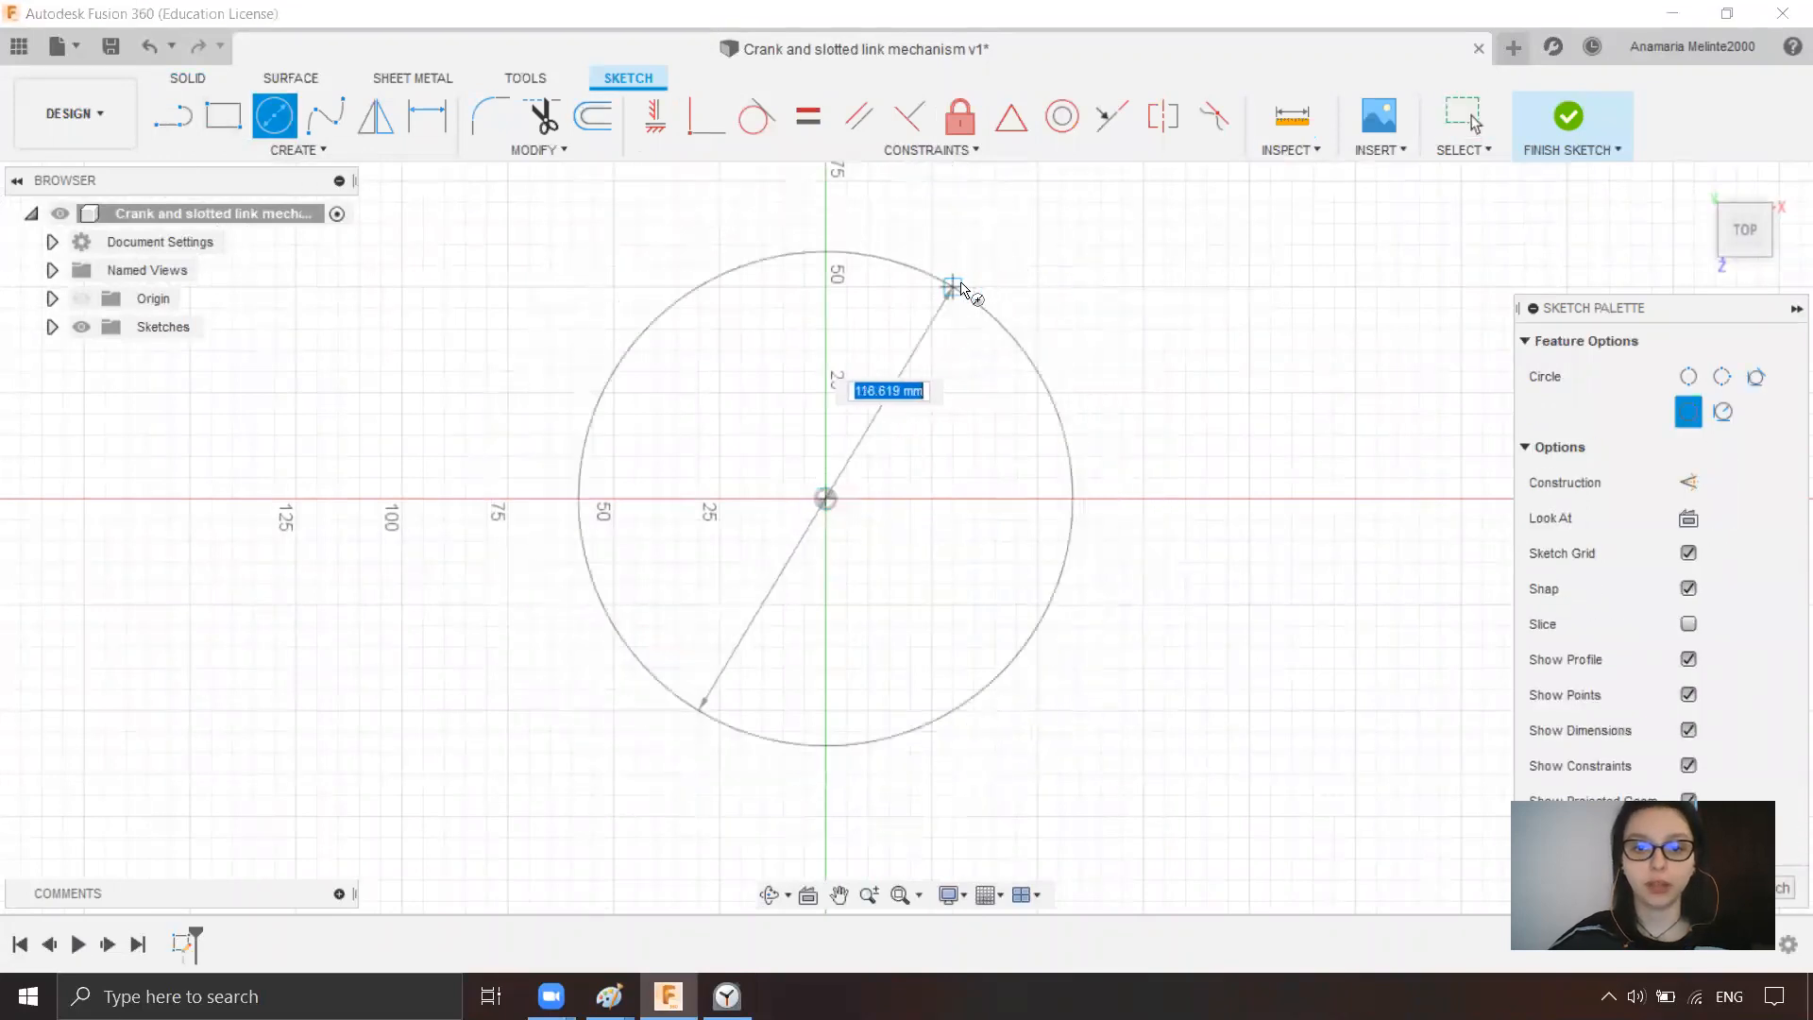
pyautogui.write('50*2')
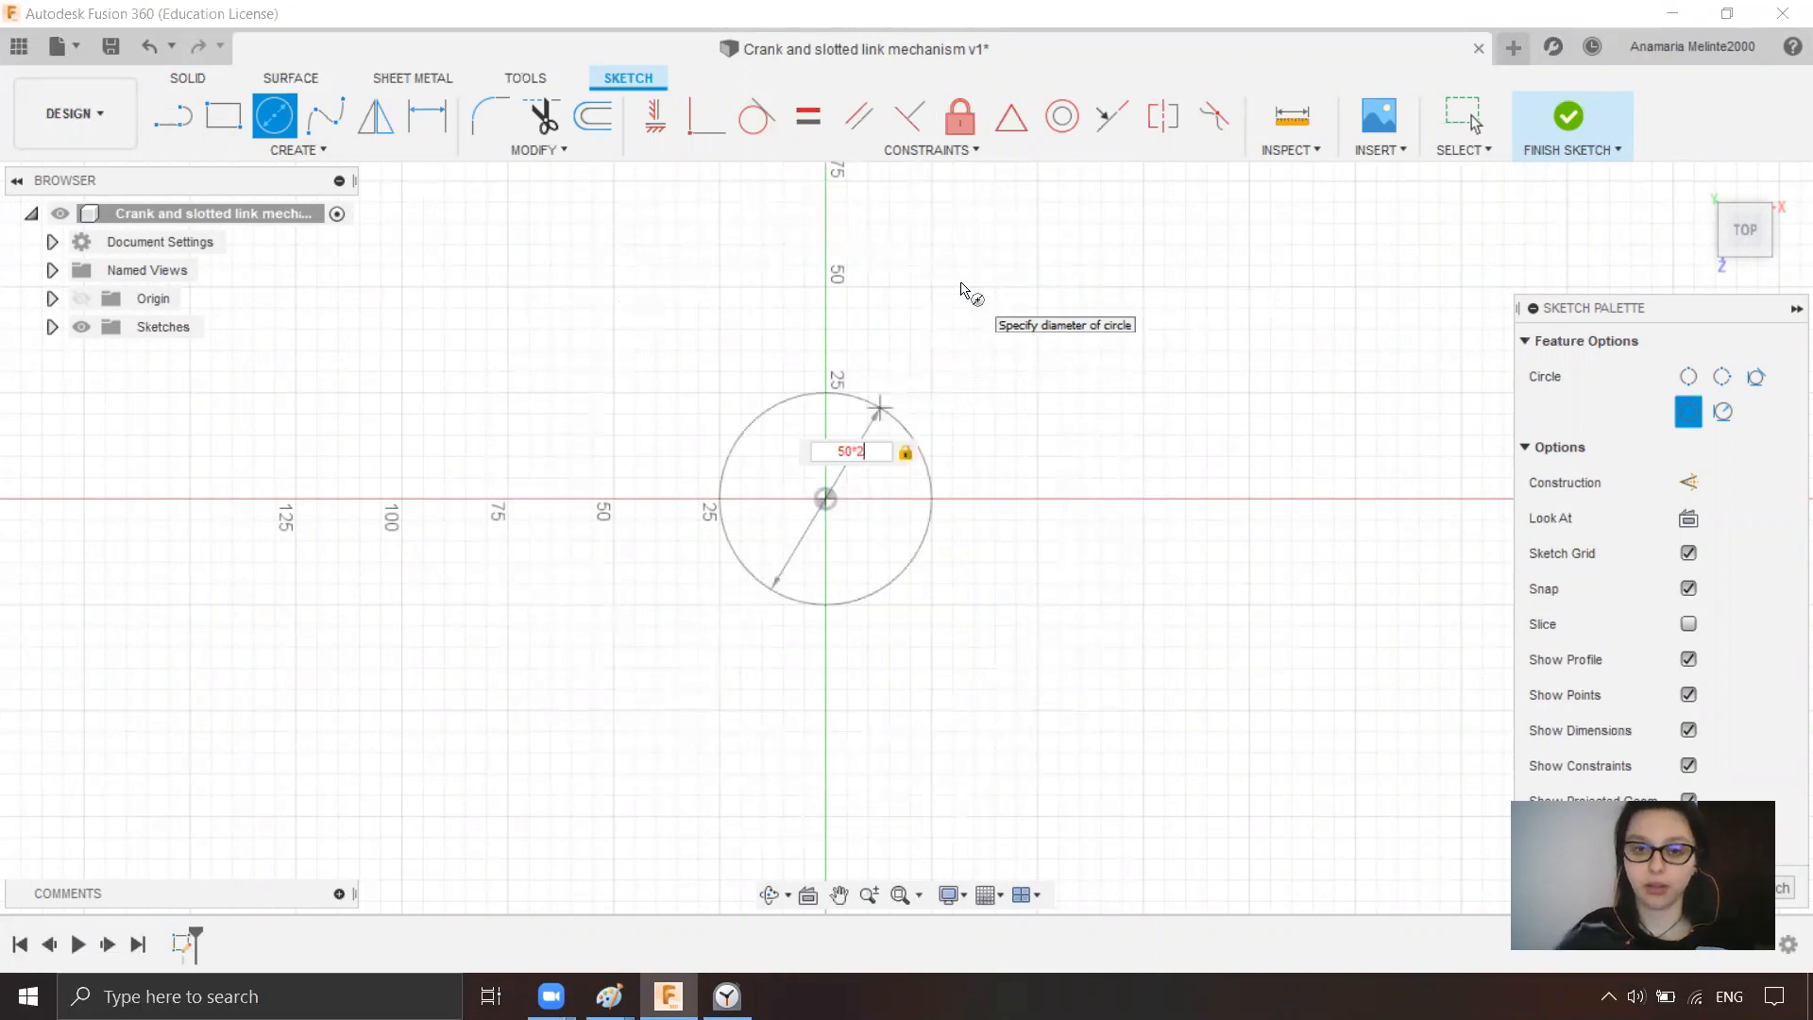
pyautogui.press('Return')
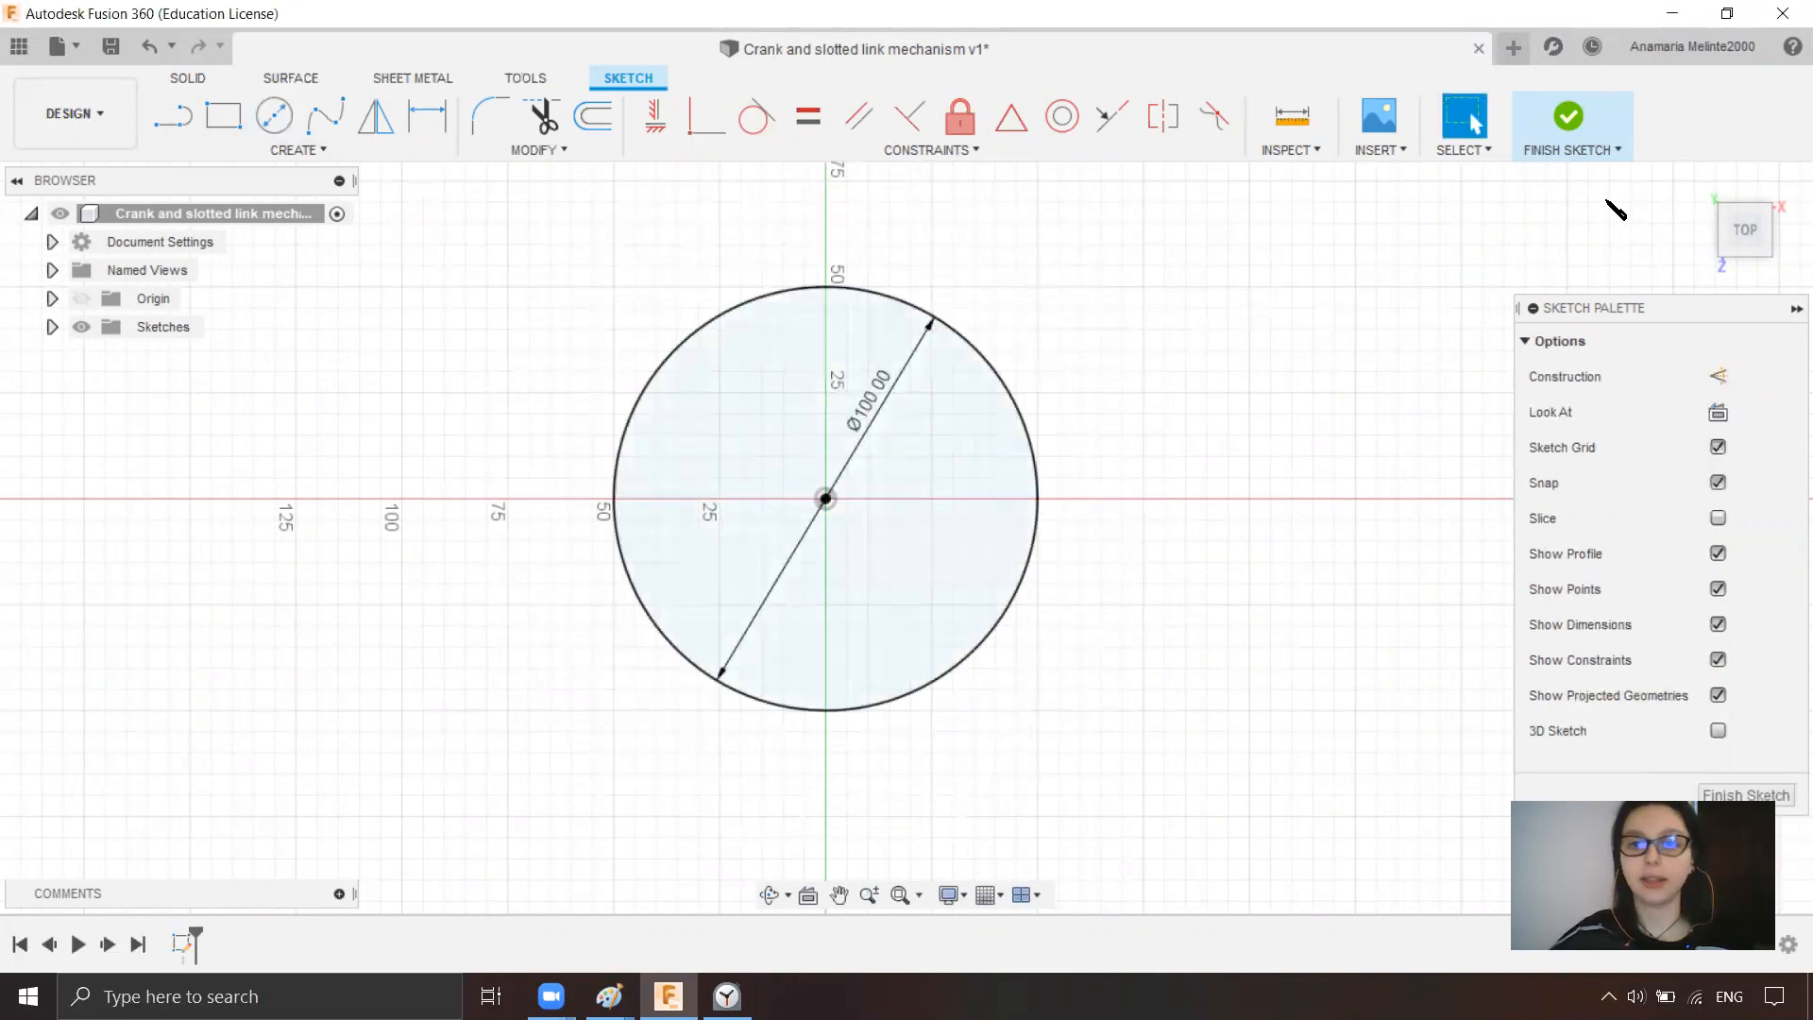
pyautogui.click(1581, 123)
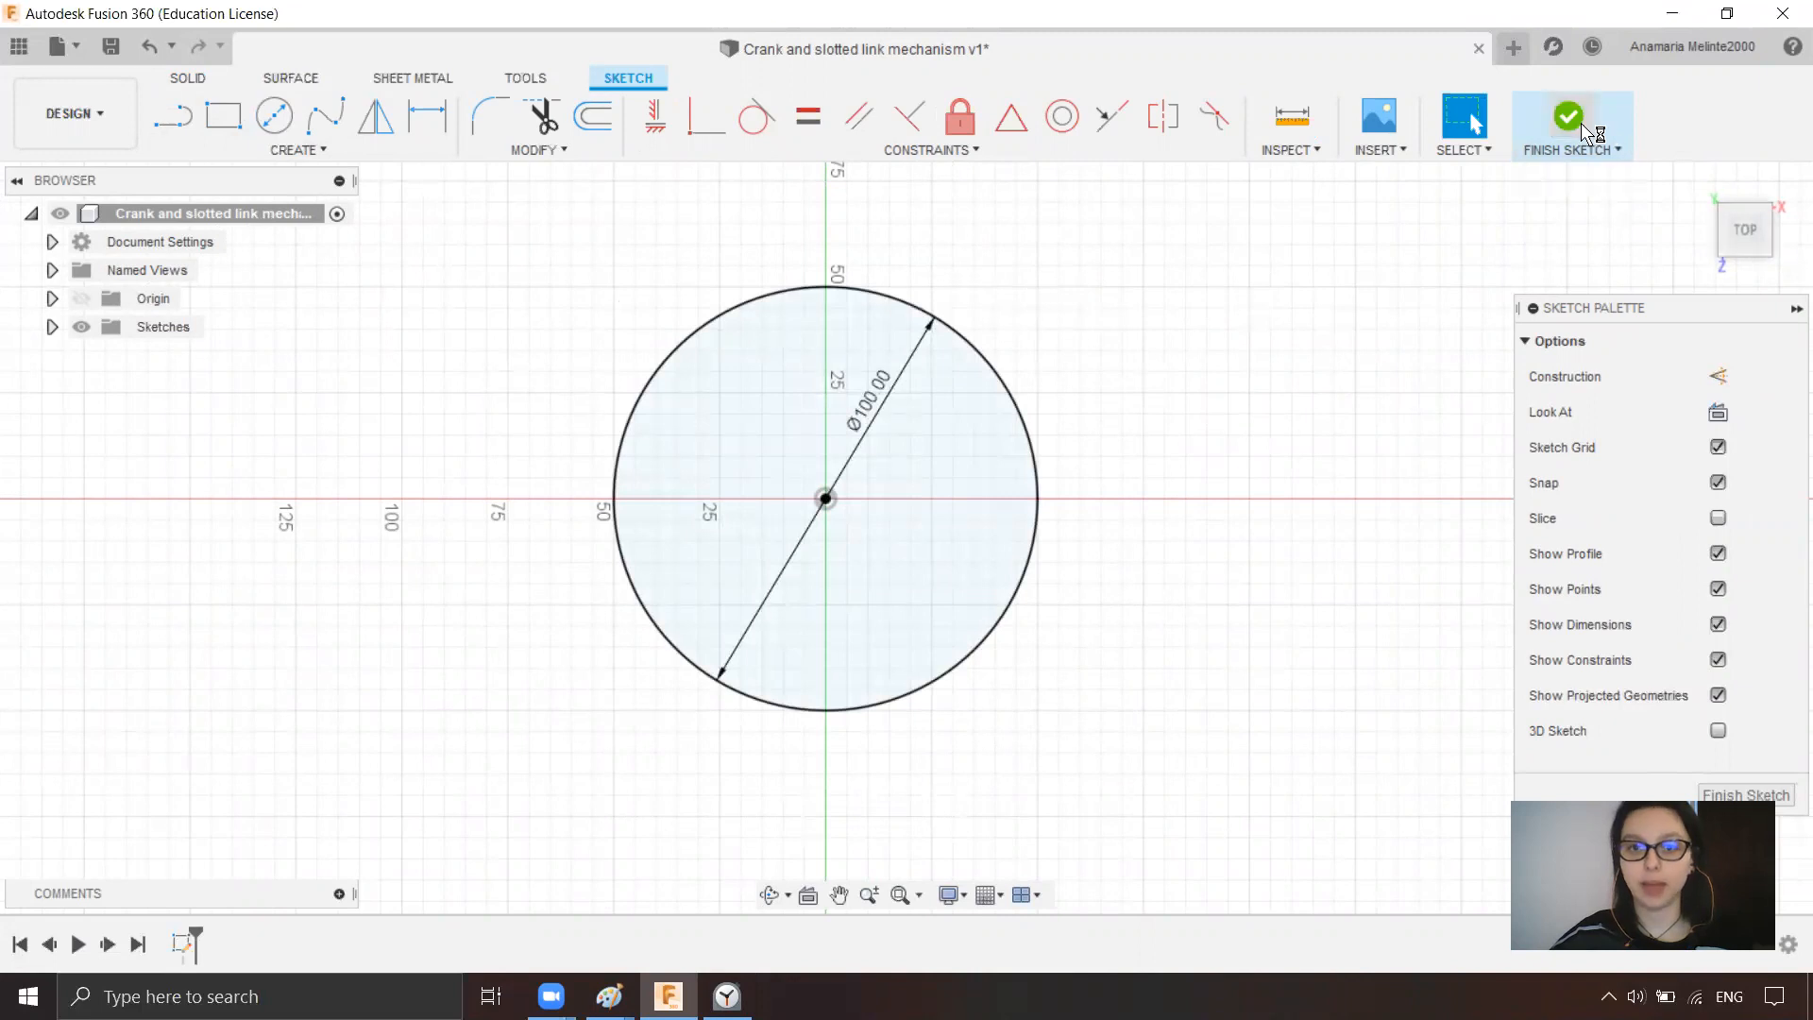
# - Reopen the circle's sketch for editing from the expanded sketch list and exit it again
pyautogui.click(50, 327)
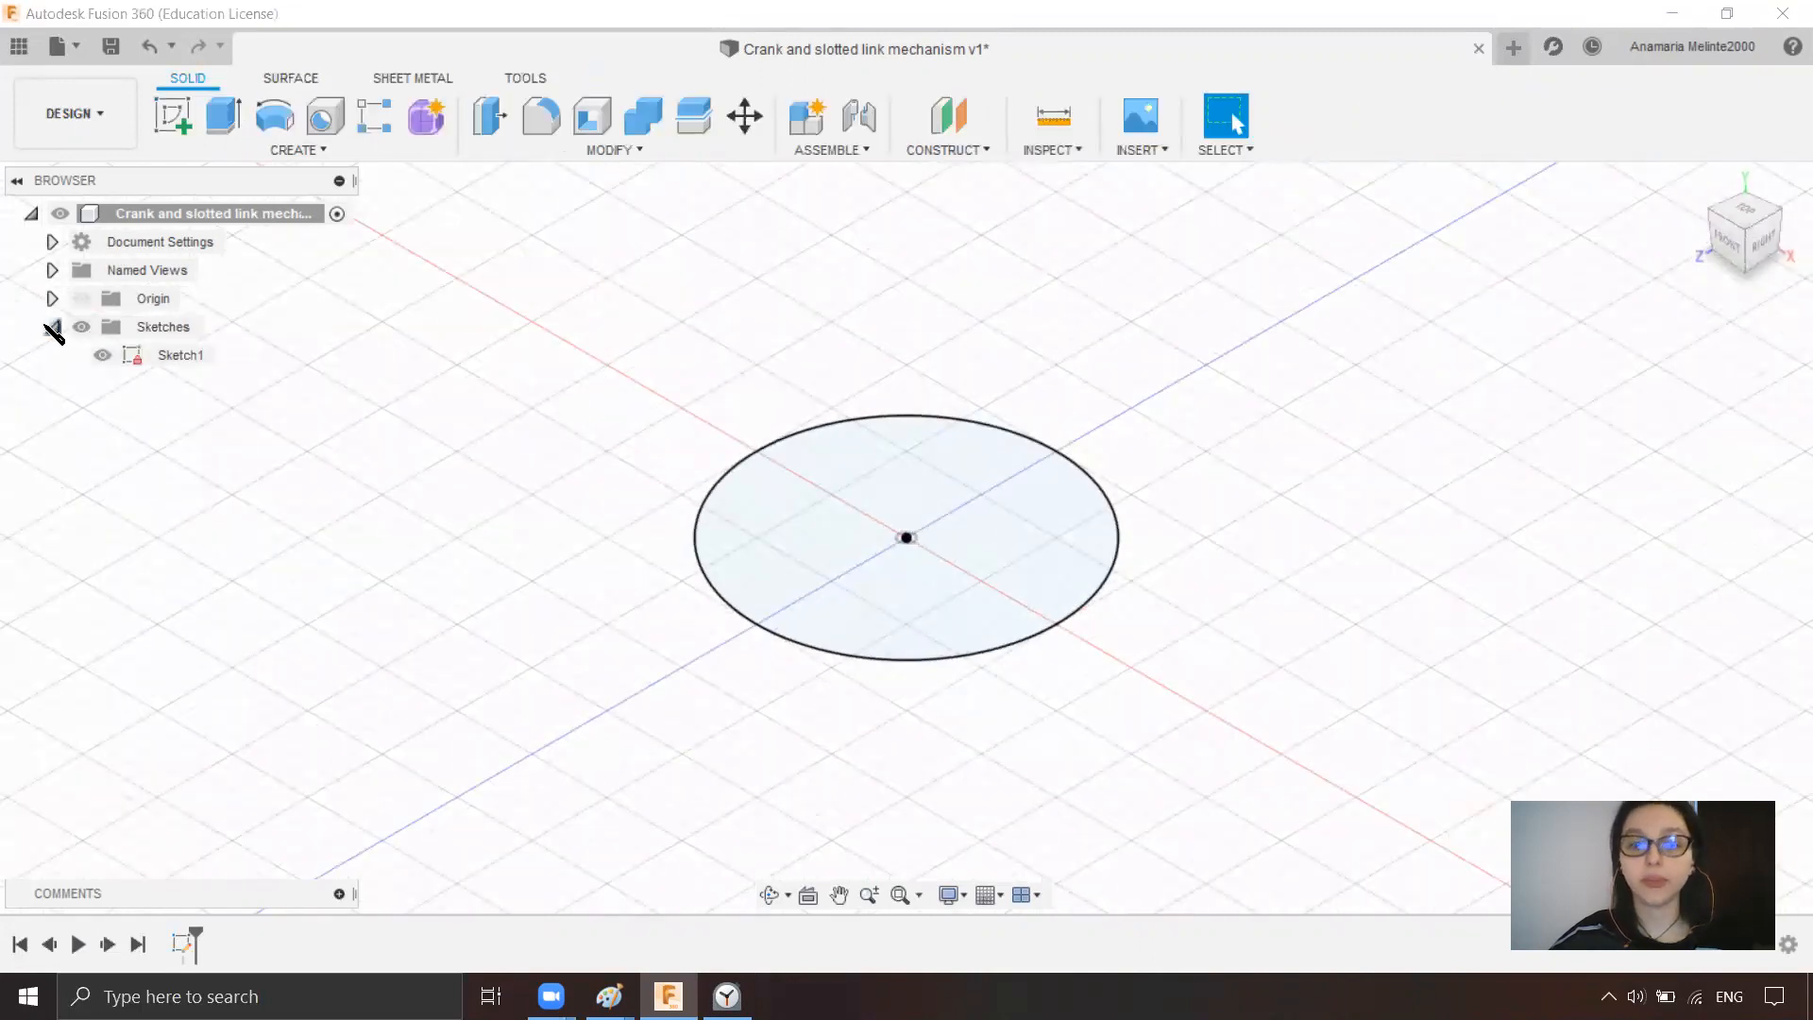
pyautogui.rightClick(174, 360)
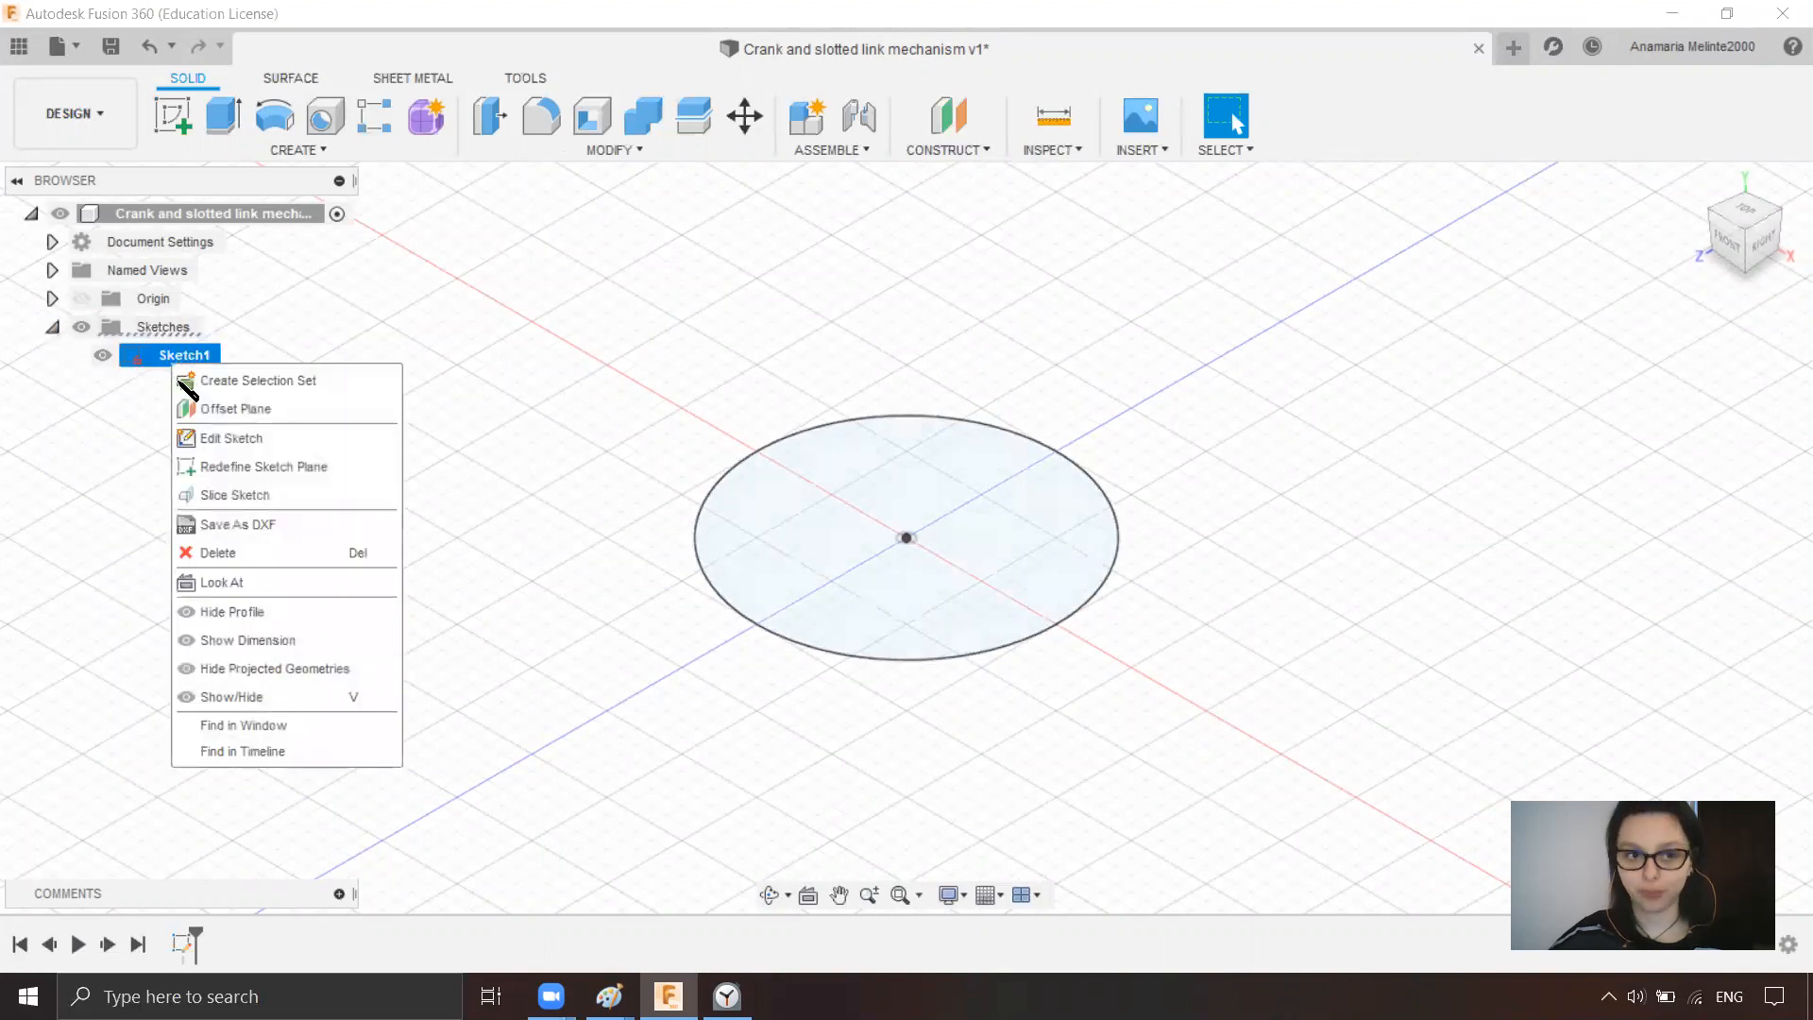
pyautogui.click(232, 438)
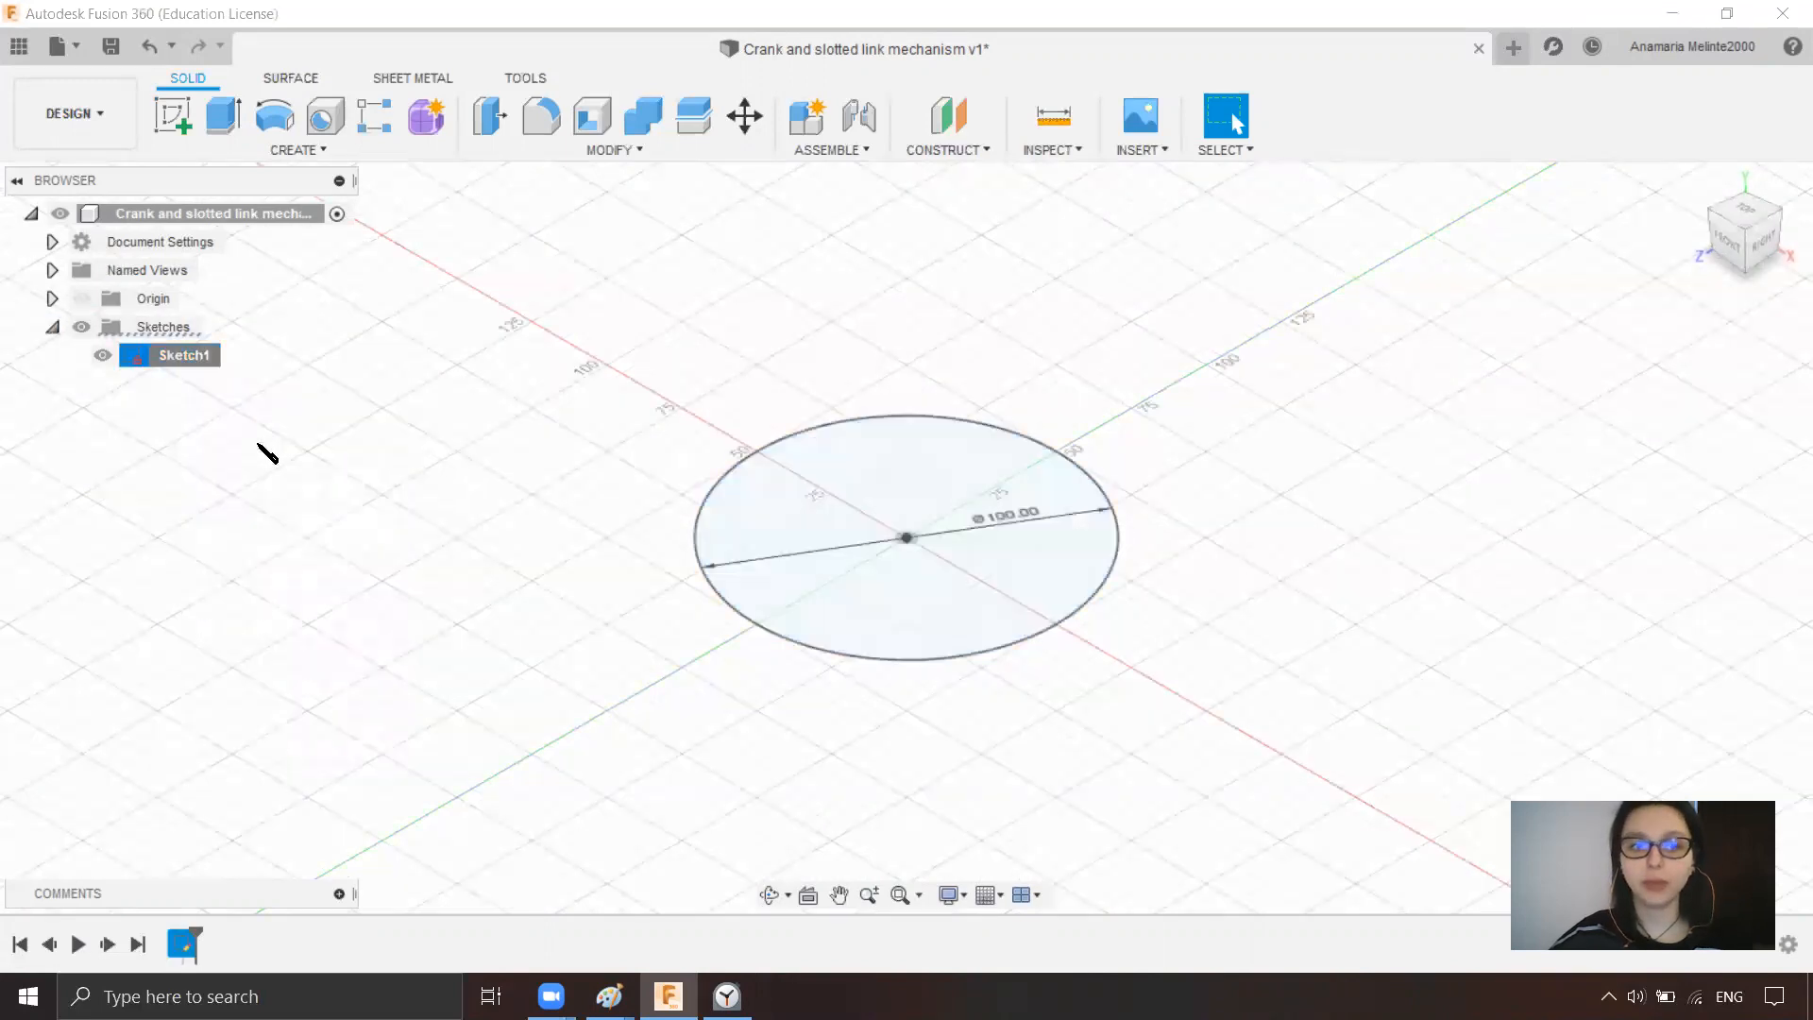
pyautogui.click(1596, 125)
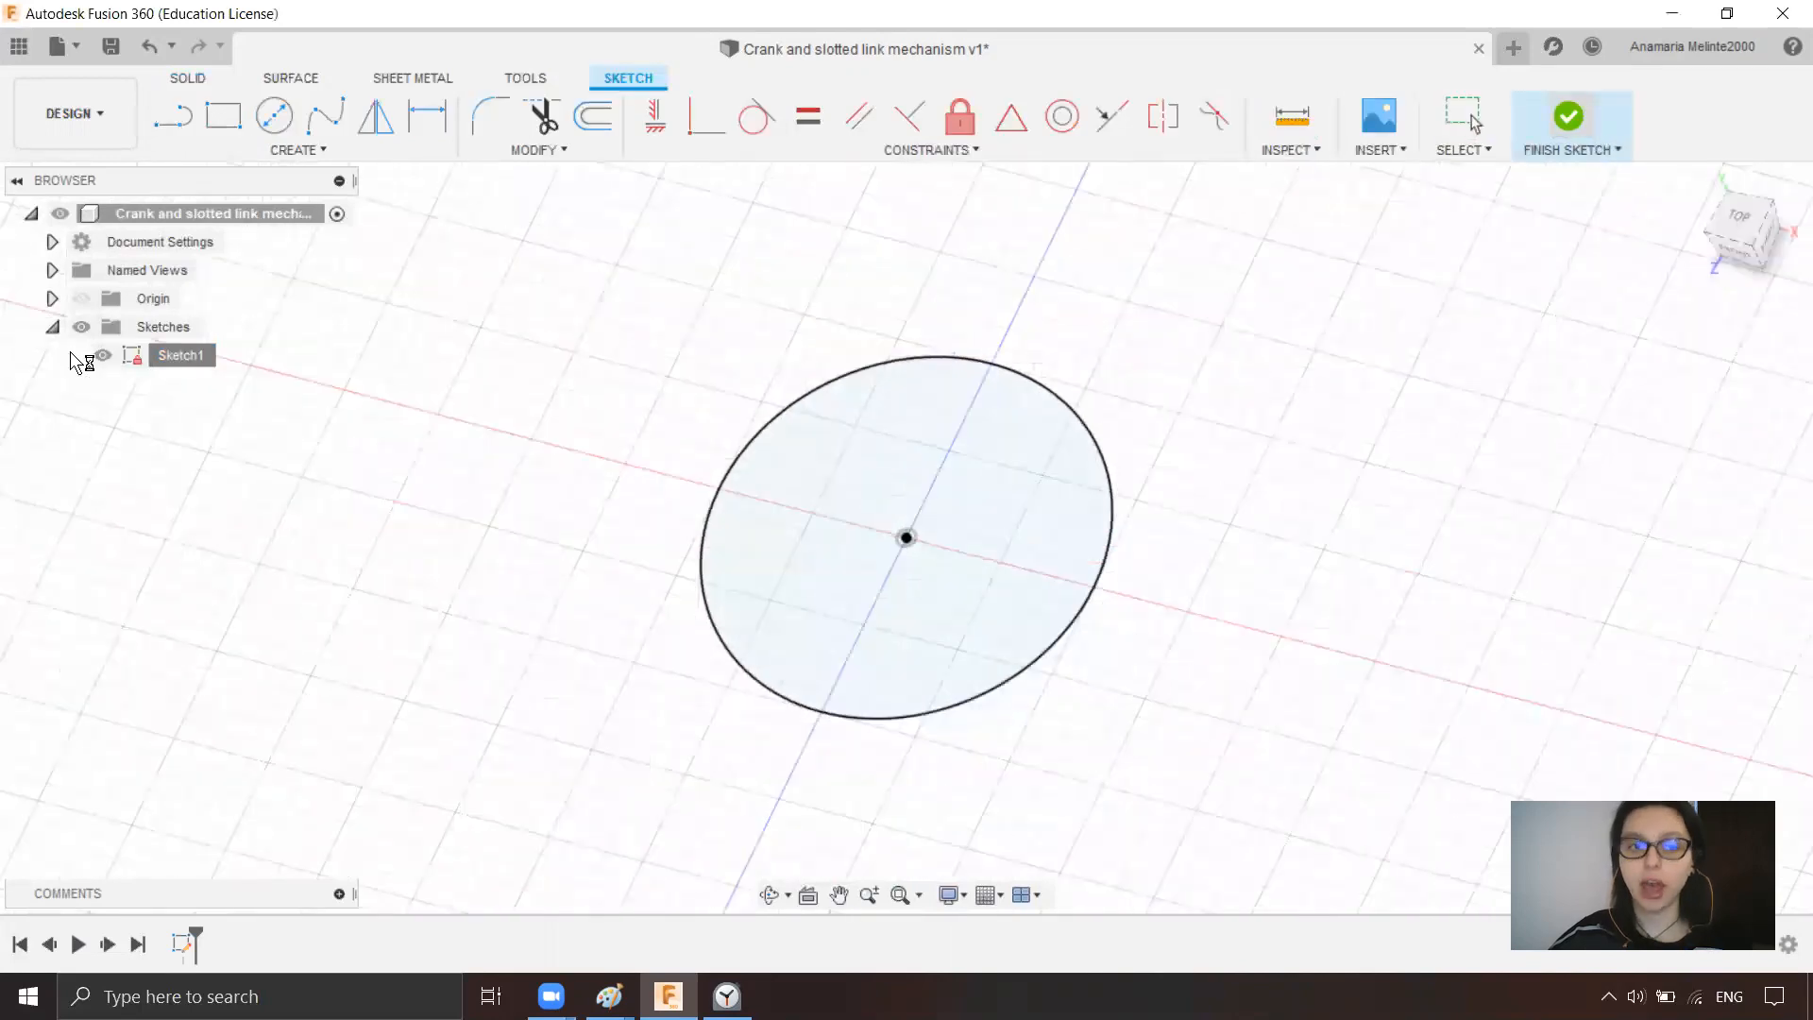
# - Rename the circle's sketch as "holder stand"
pyautogui.click(194, 355)
pyautogui.click(198, 355)
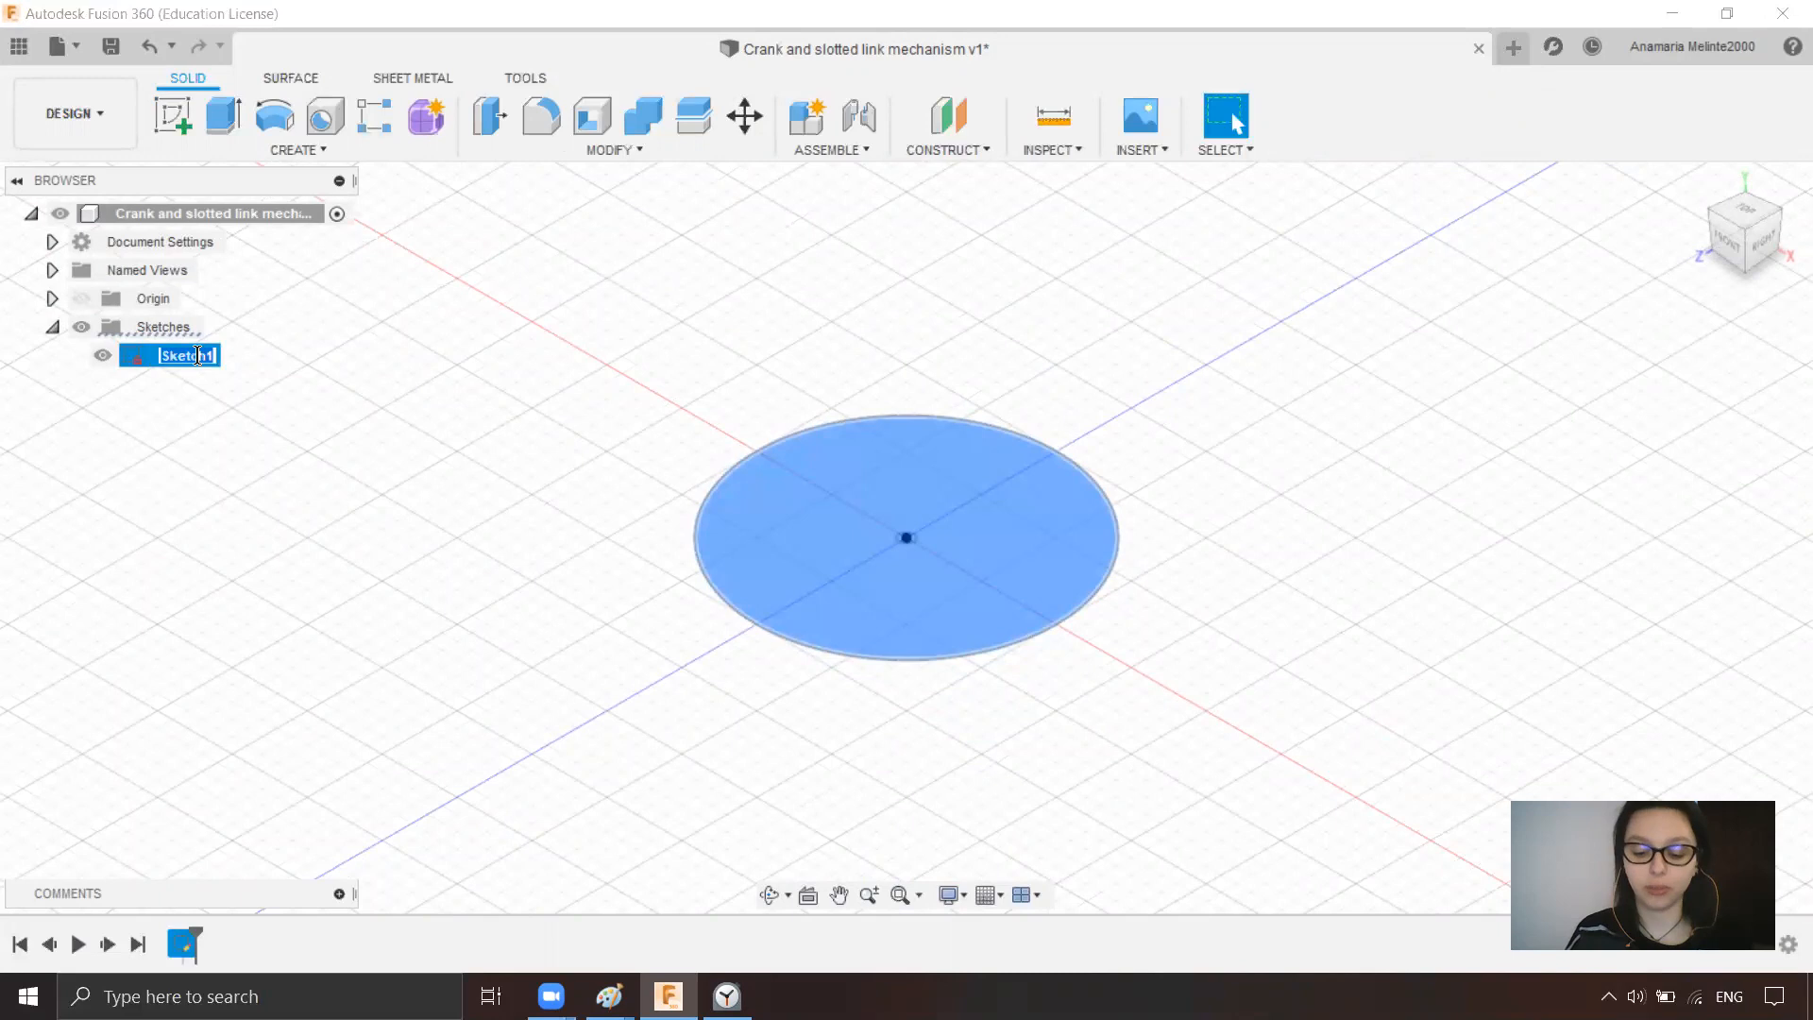
pyautogui.write('holde')
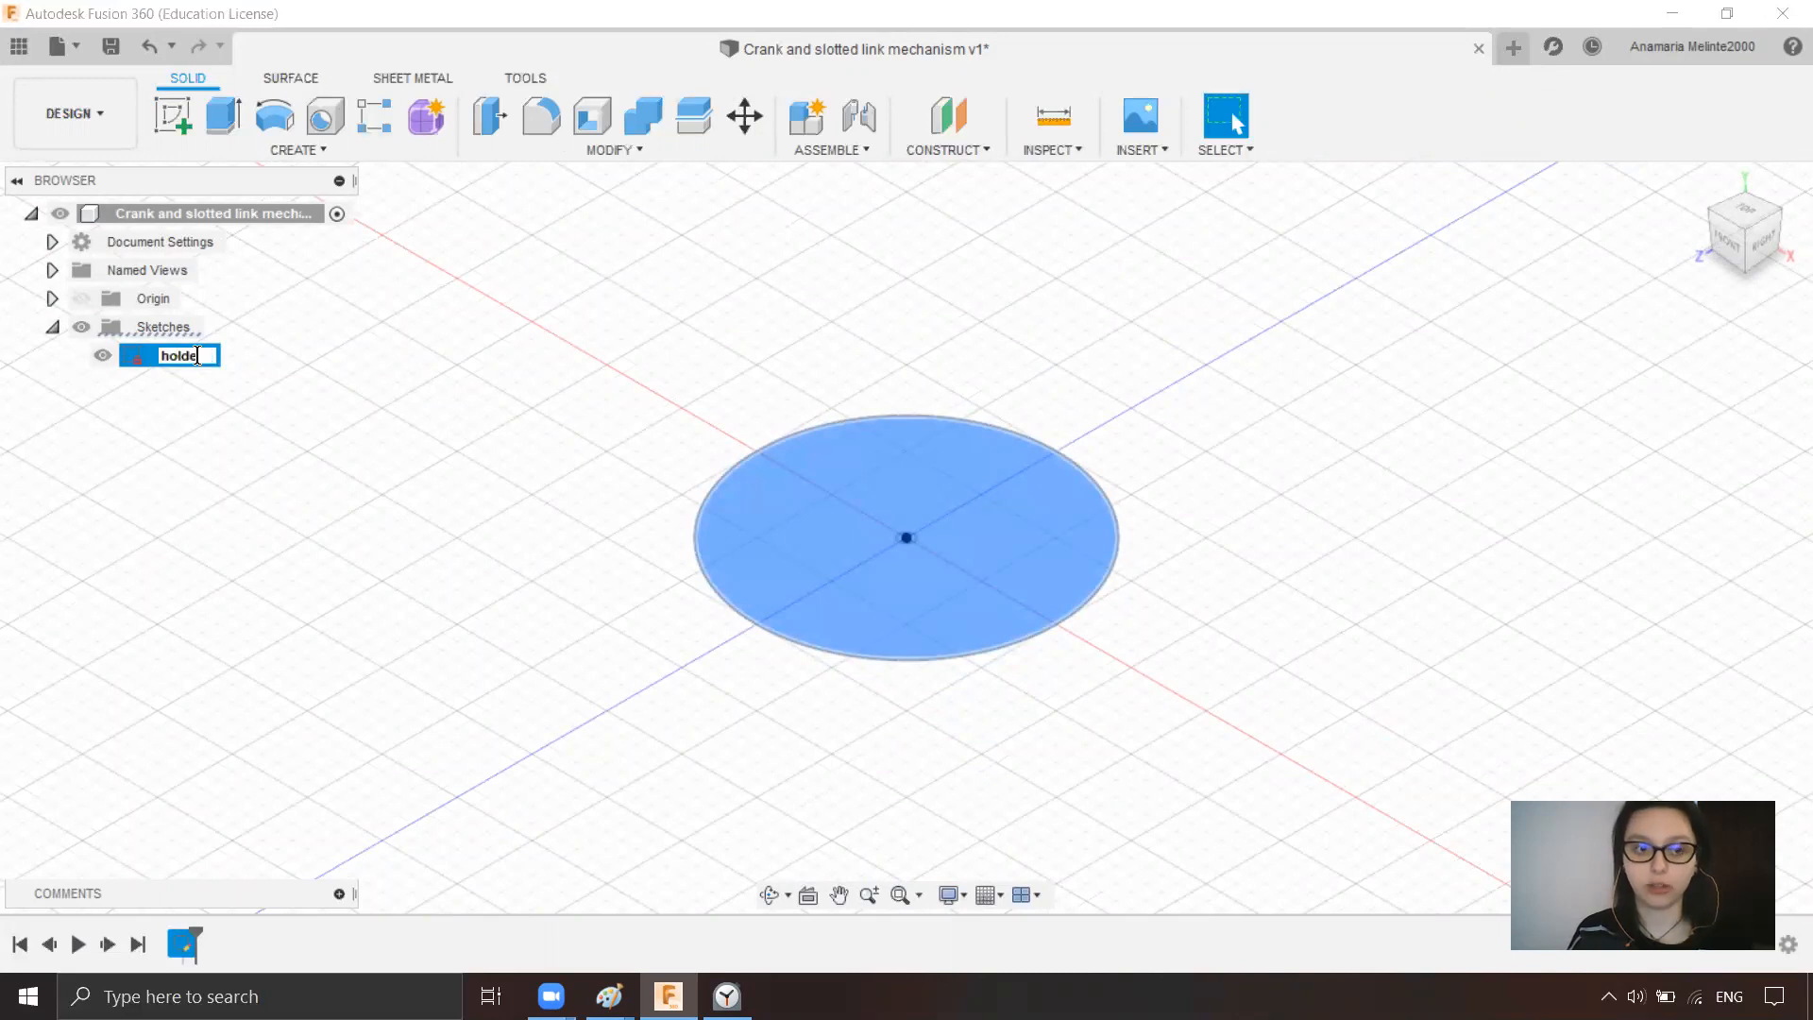
pyautogui.write('r stand')
pyautogui.press('Return')
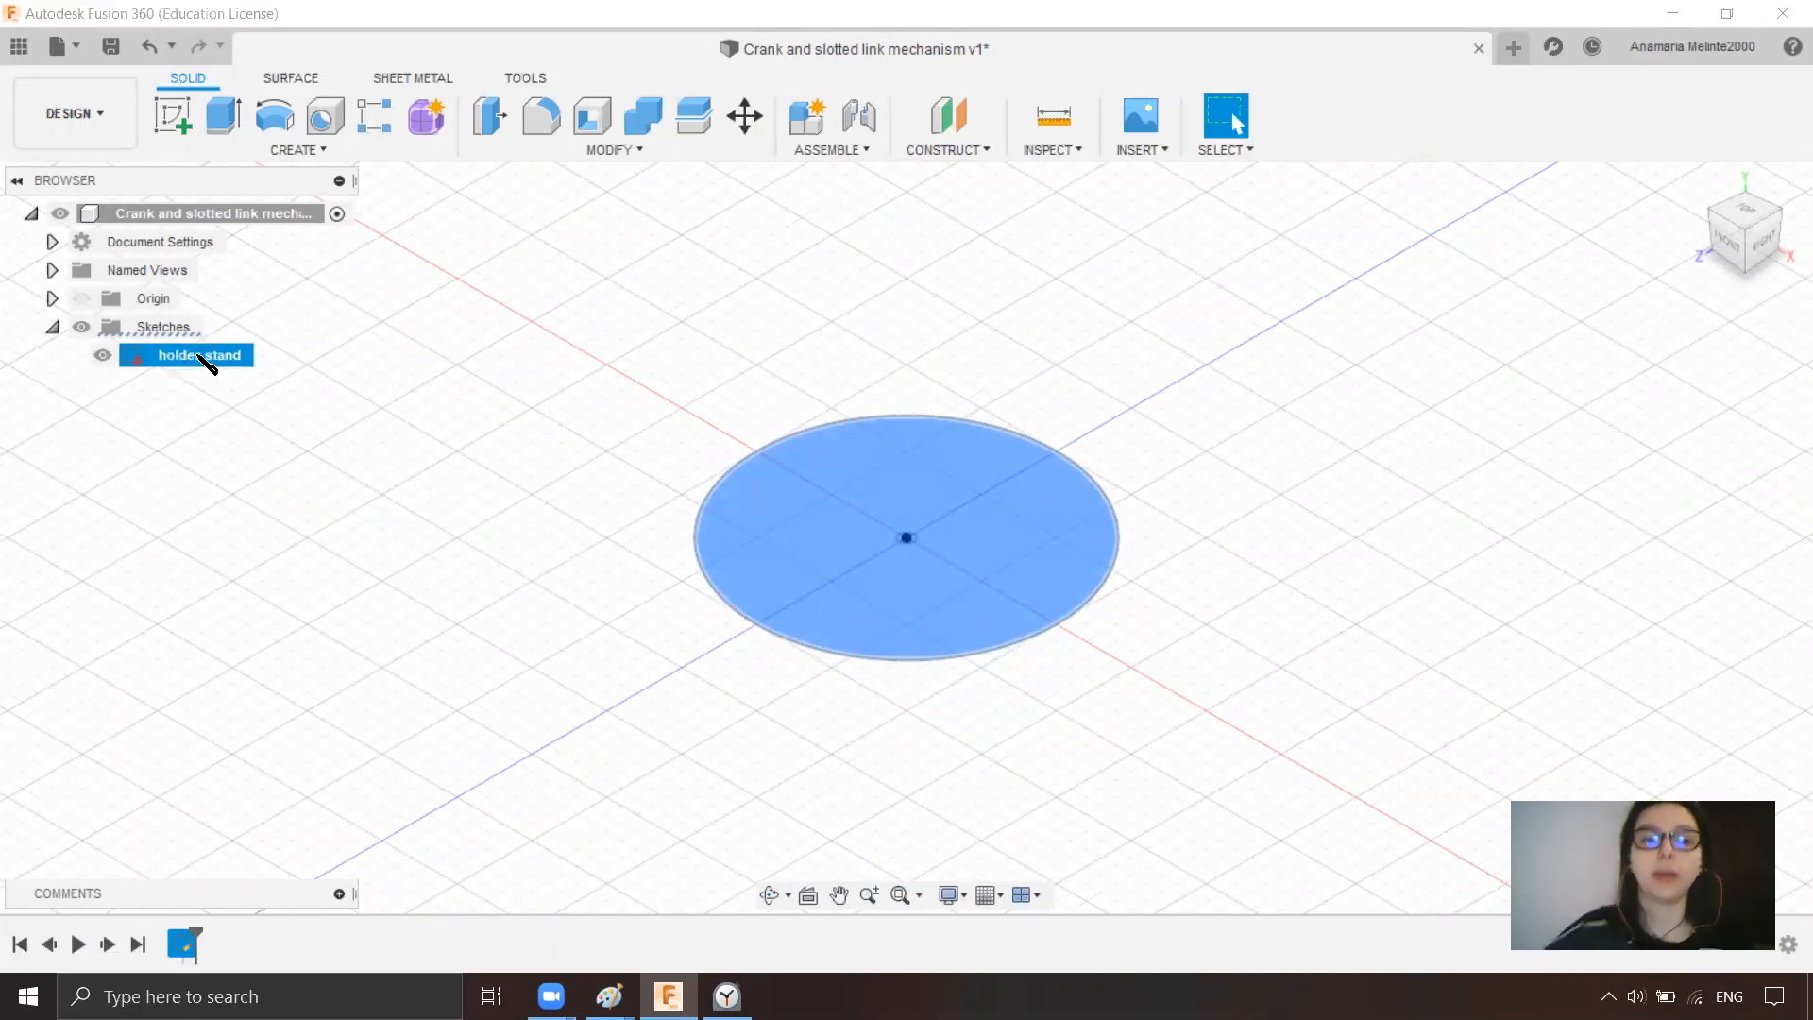
# - Extrude the circular profile upward 10 mm as a new body
pyautogui.click(224, 115)
pyautogui.click(784, 504)
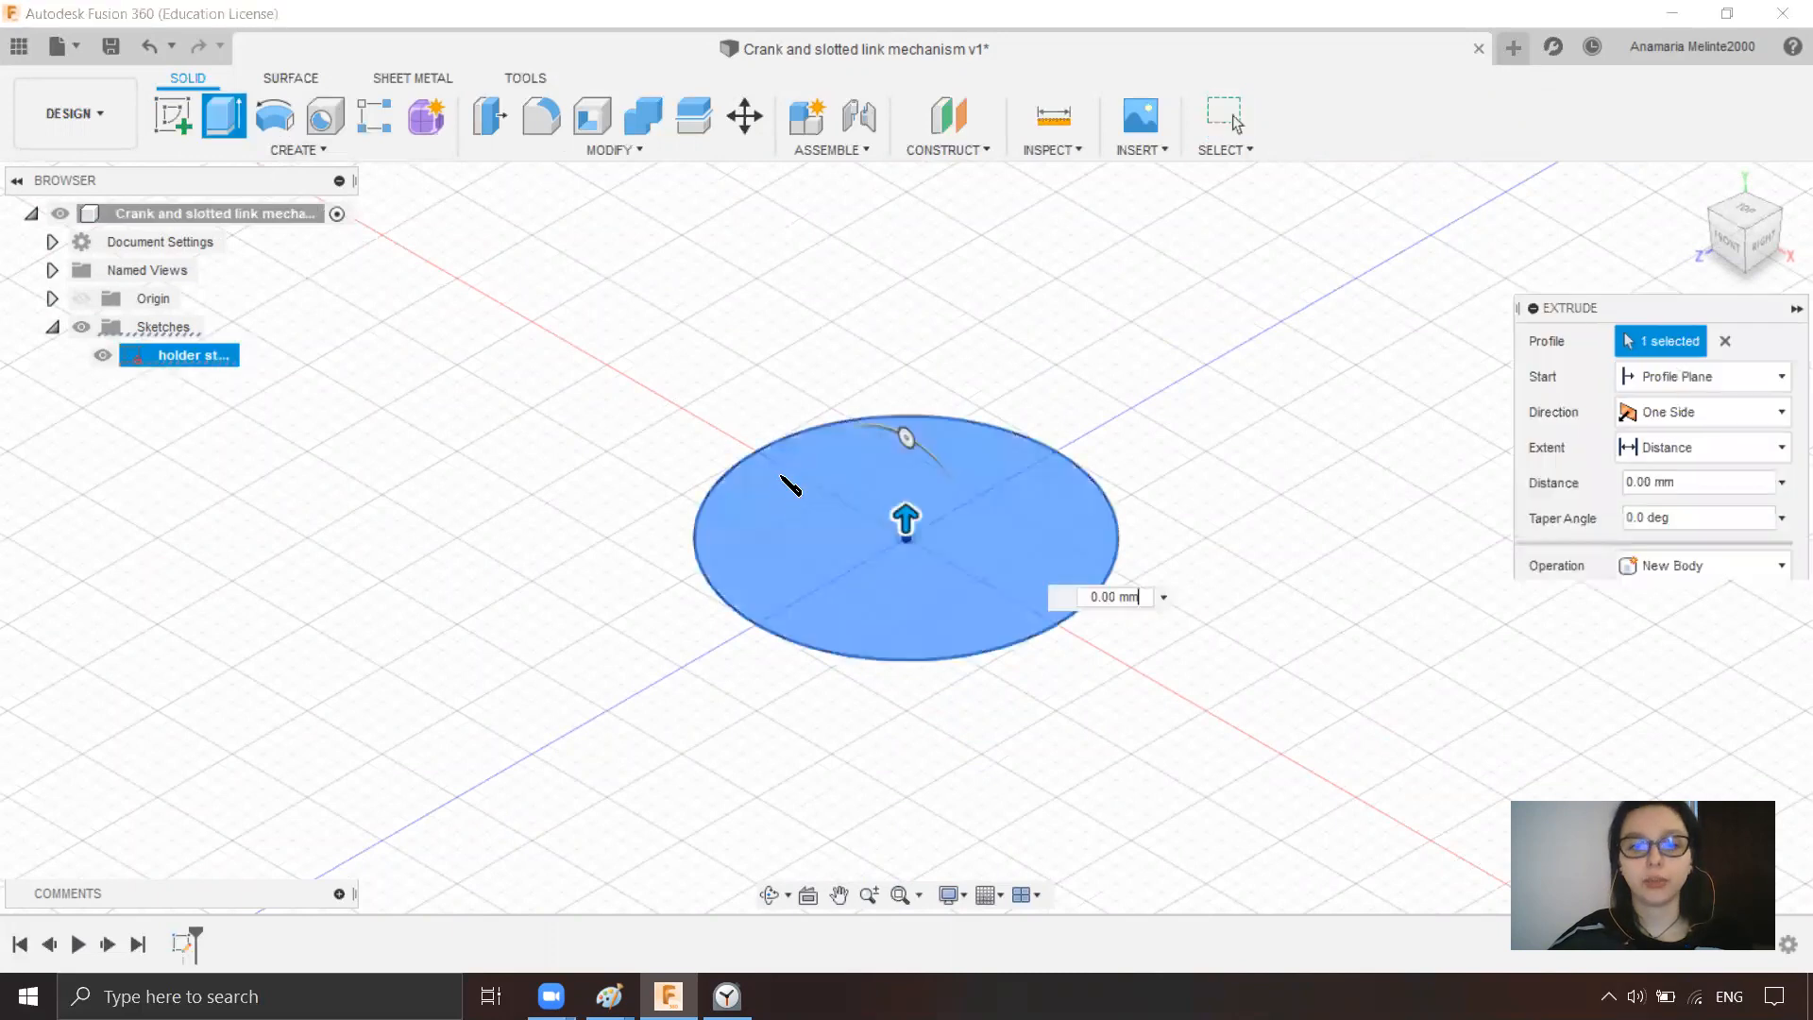
pyautogui.write('2')
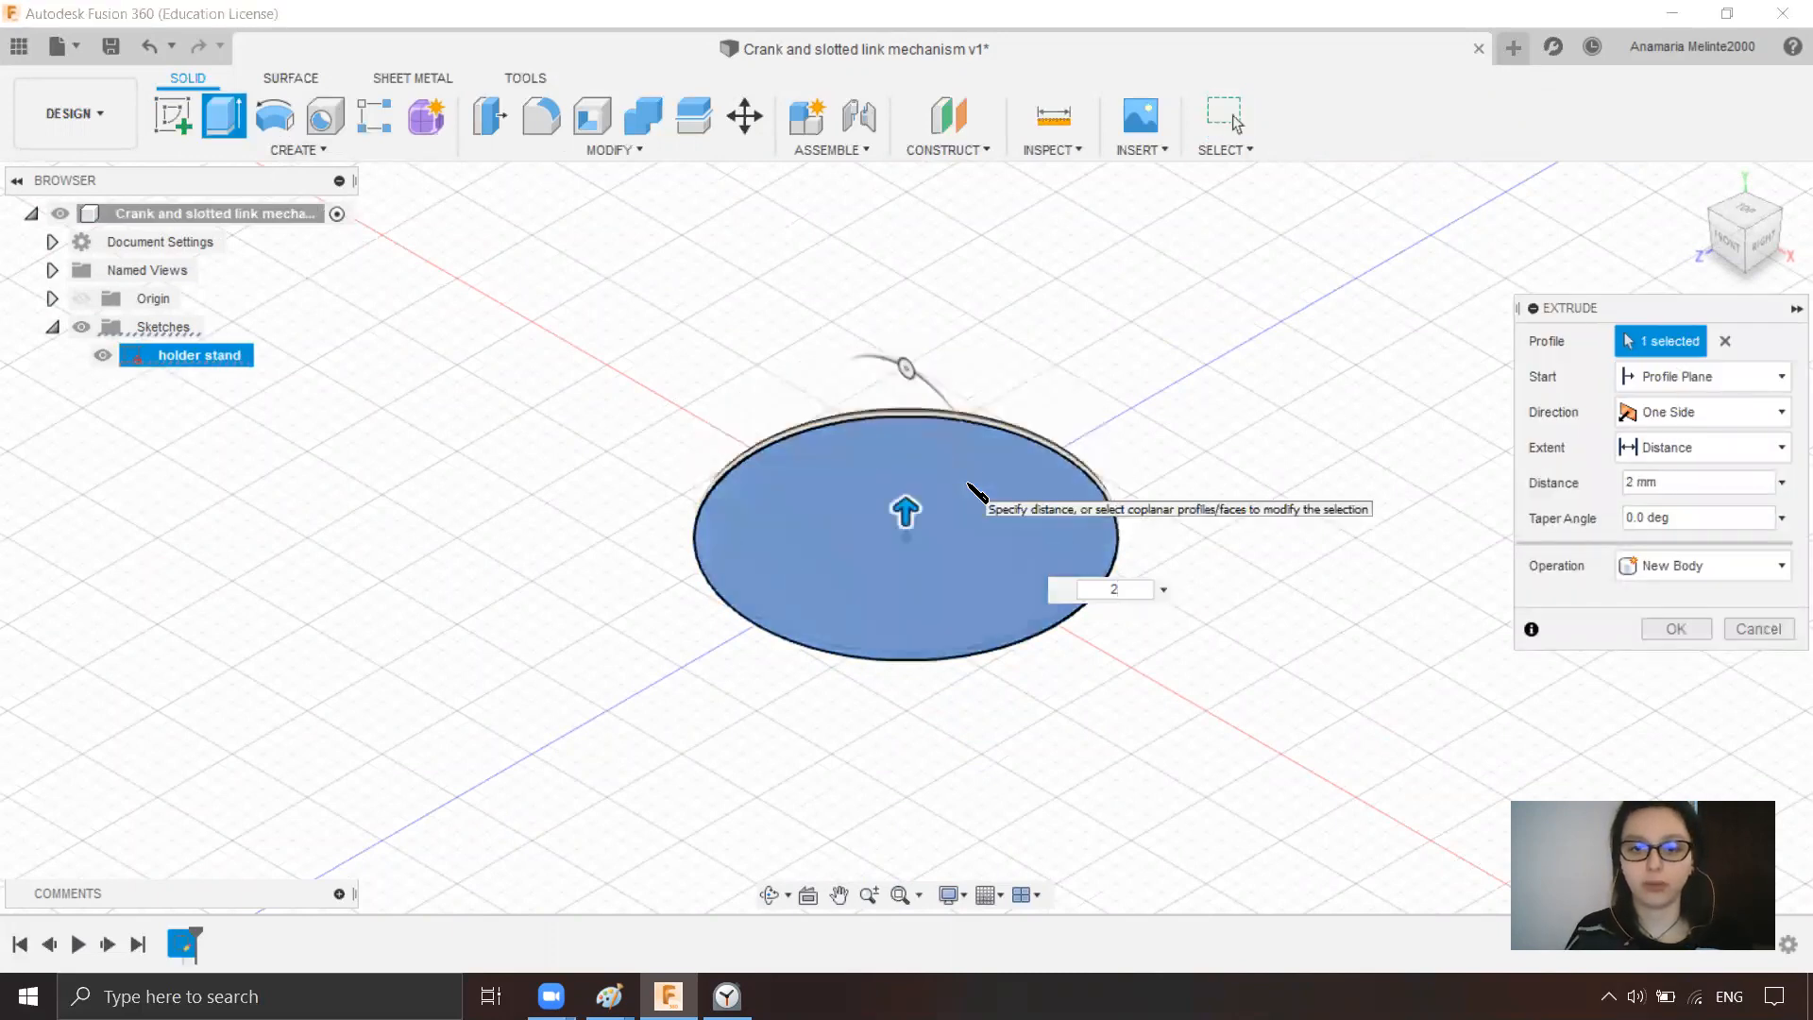
pyautogui.write('010')
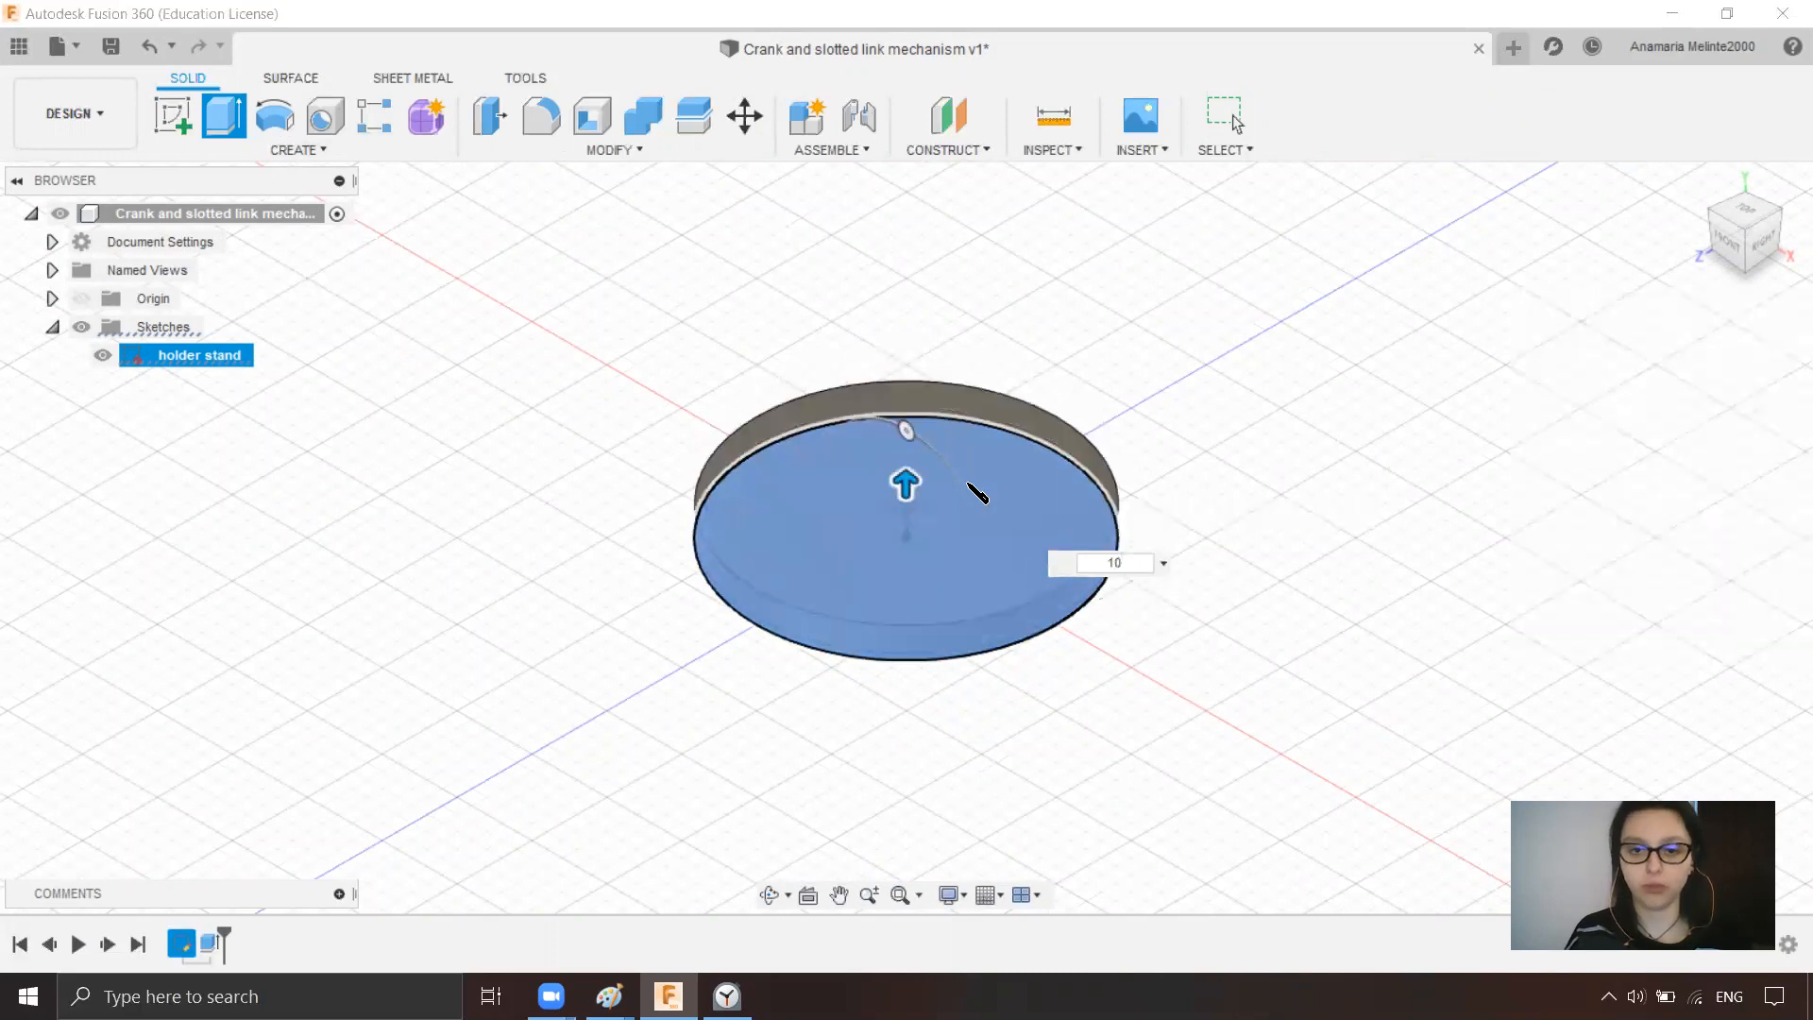
pyautogui.press('Return')
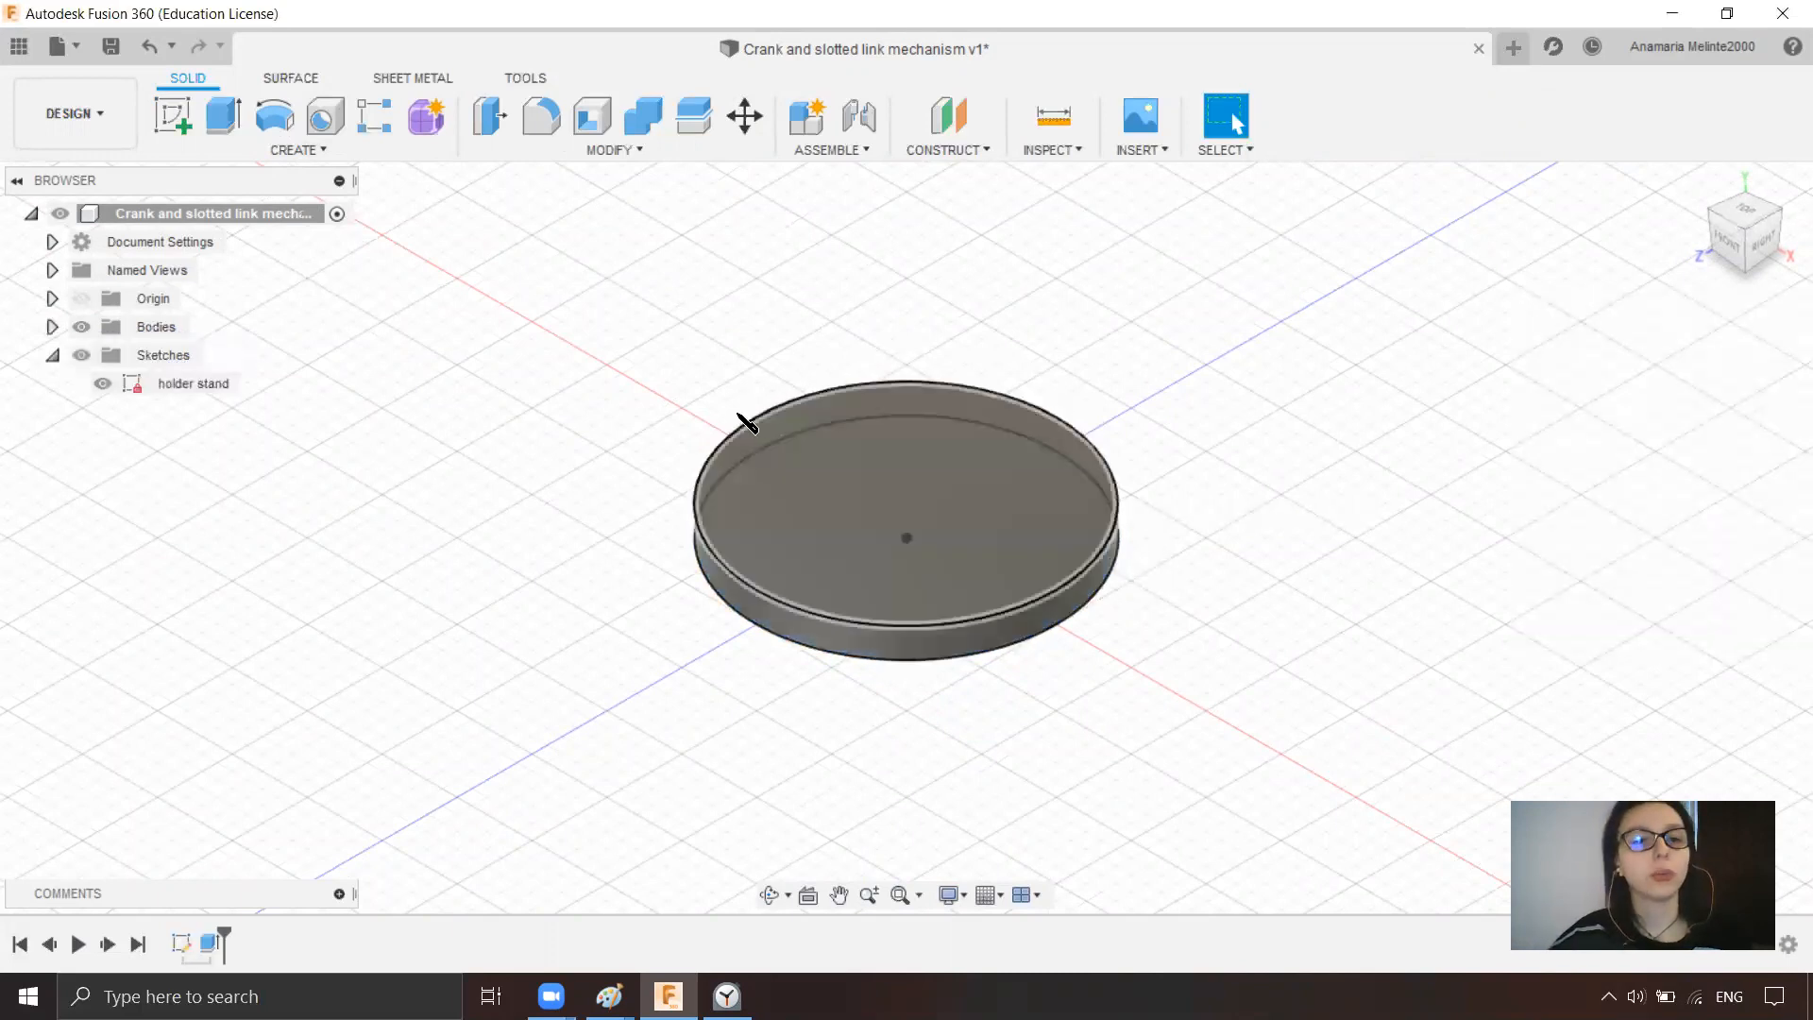
# - Rename the extruded disc body as "holder stand"
pyautogui.click(52, 326)
pyautogui.doubleClick(178, 355)
pyautogui.write('holder sta')
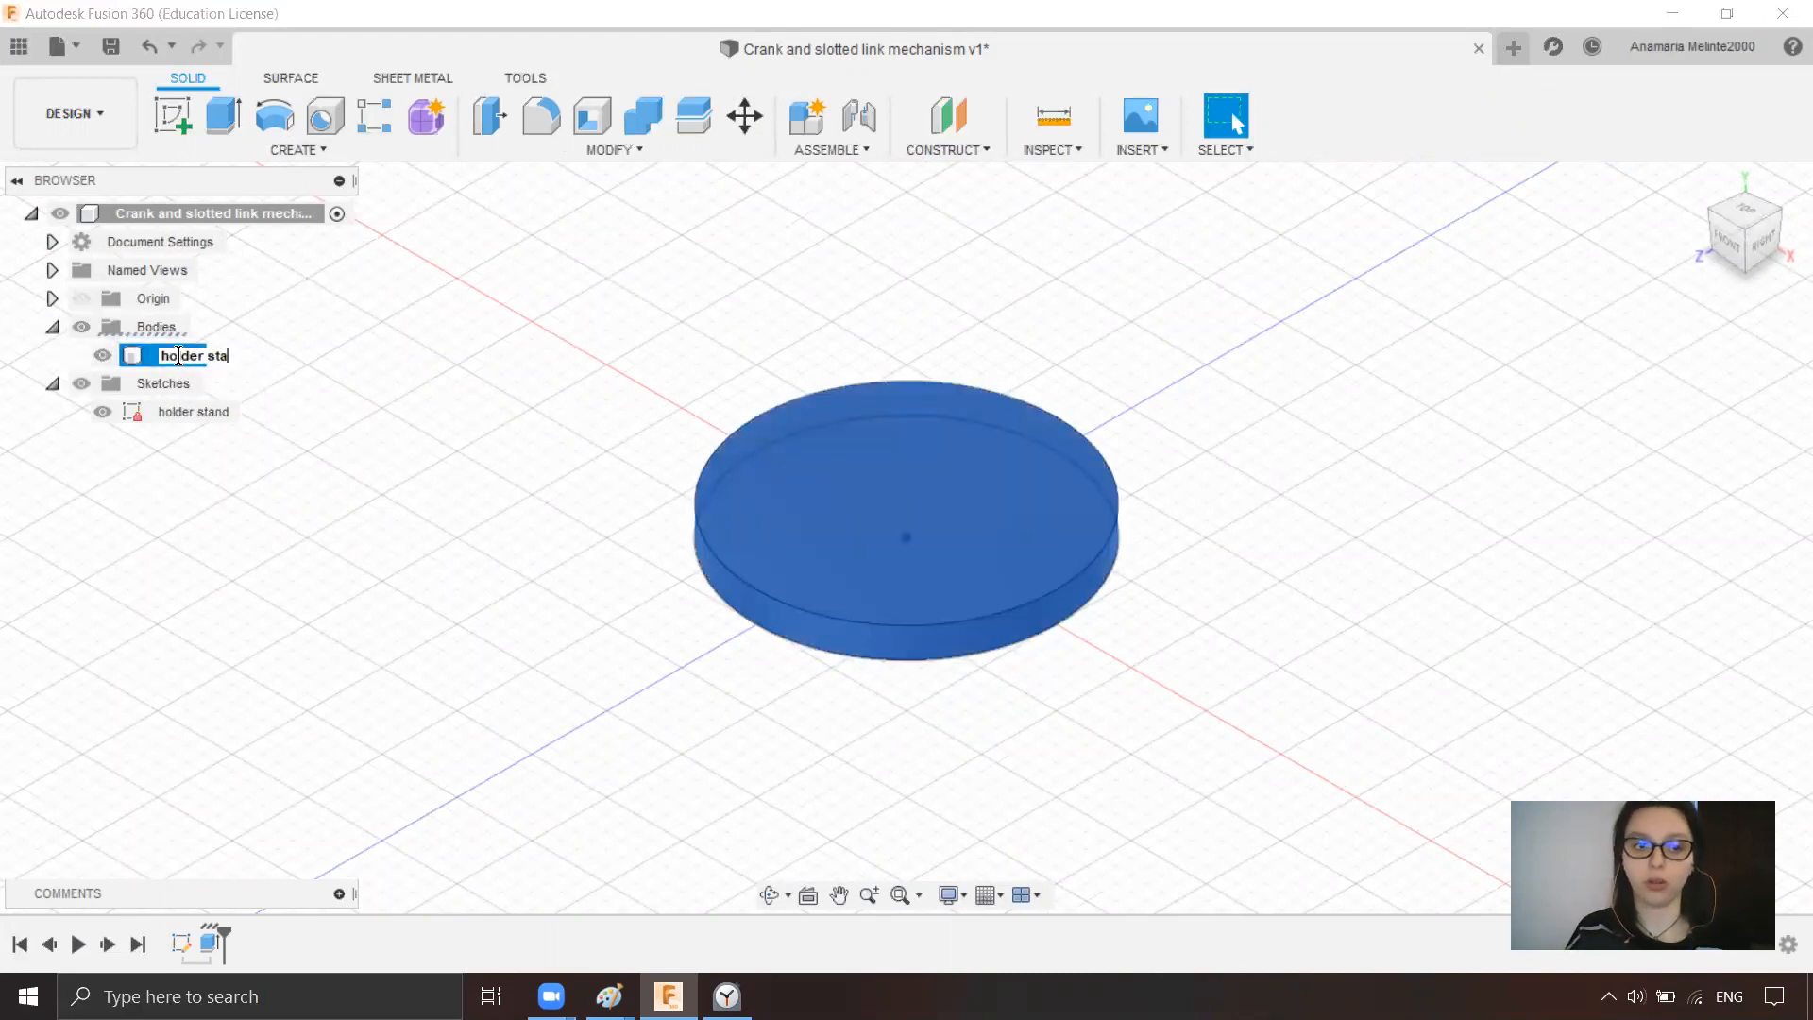
pyautogui.press('Return')
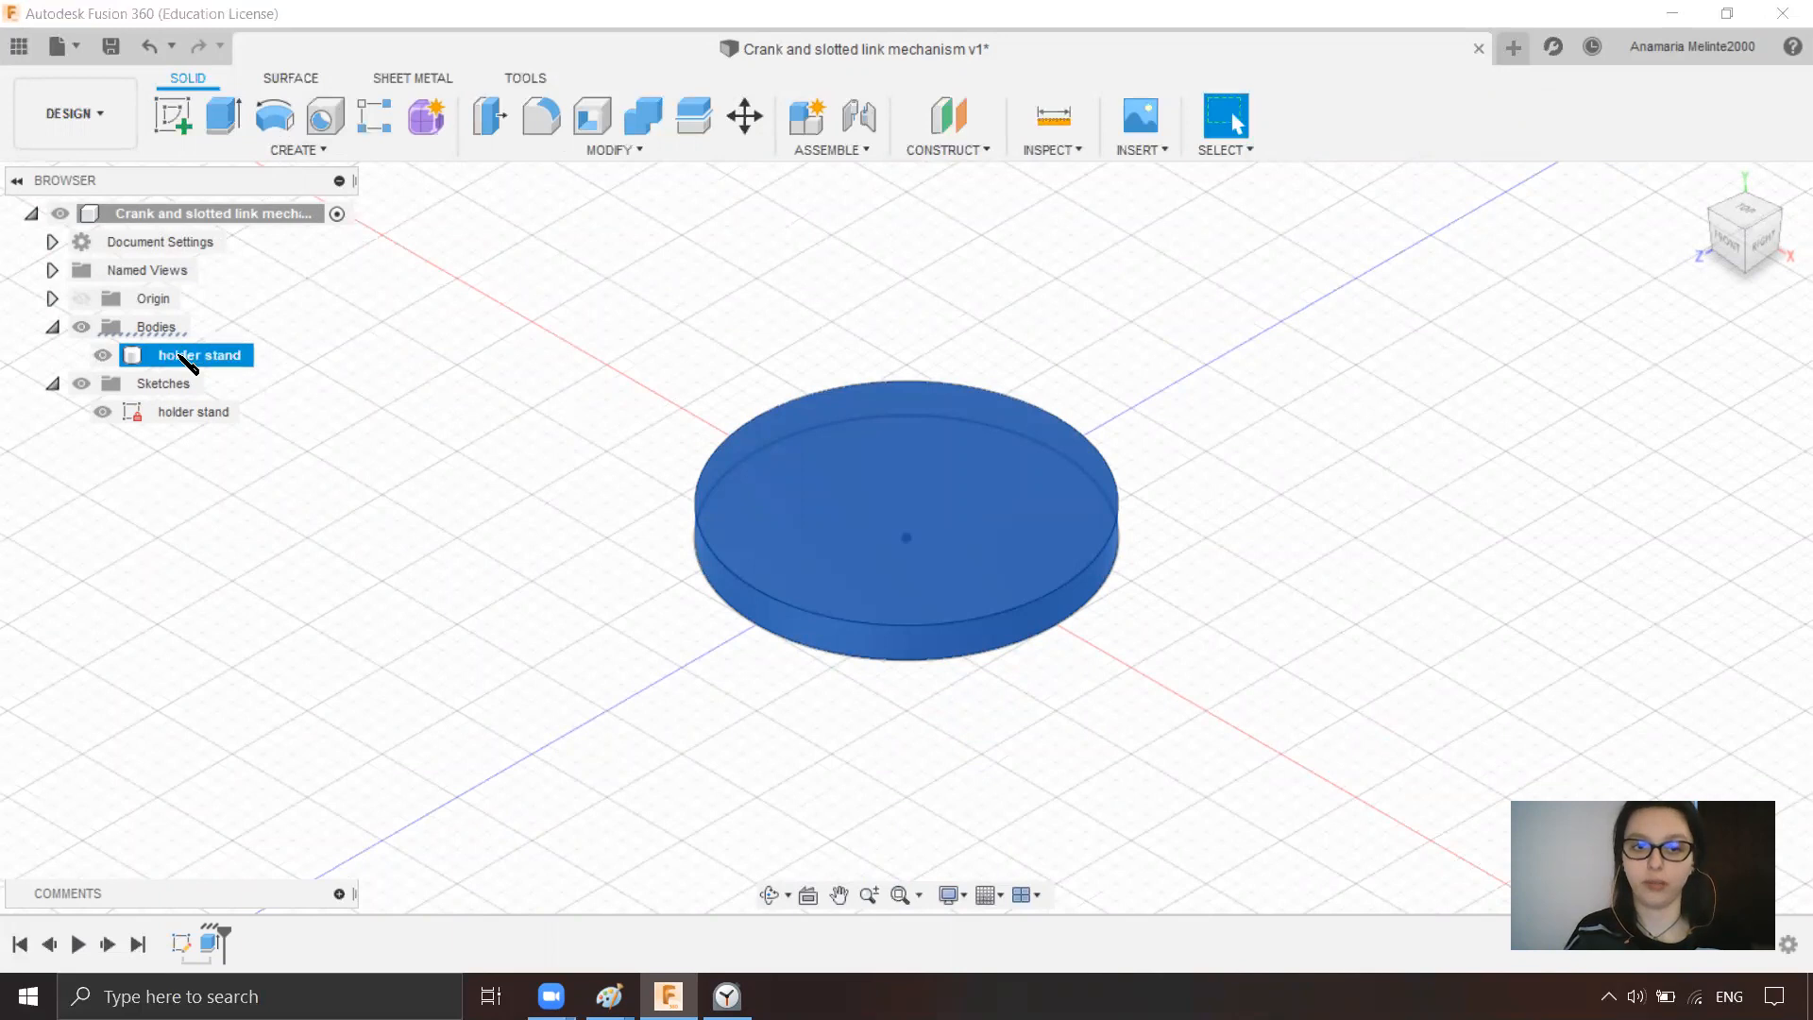
pyautogui.click(479, 333)
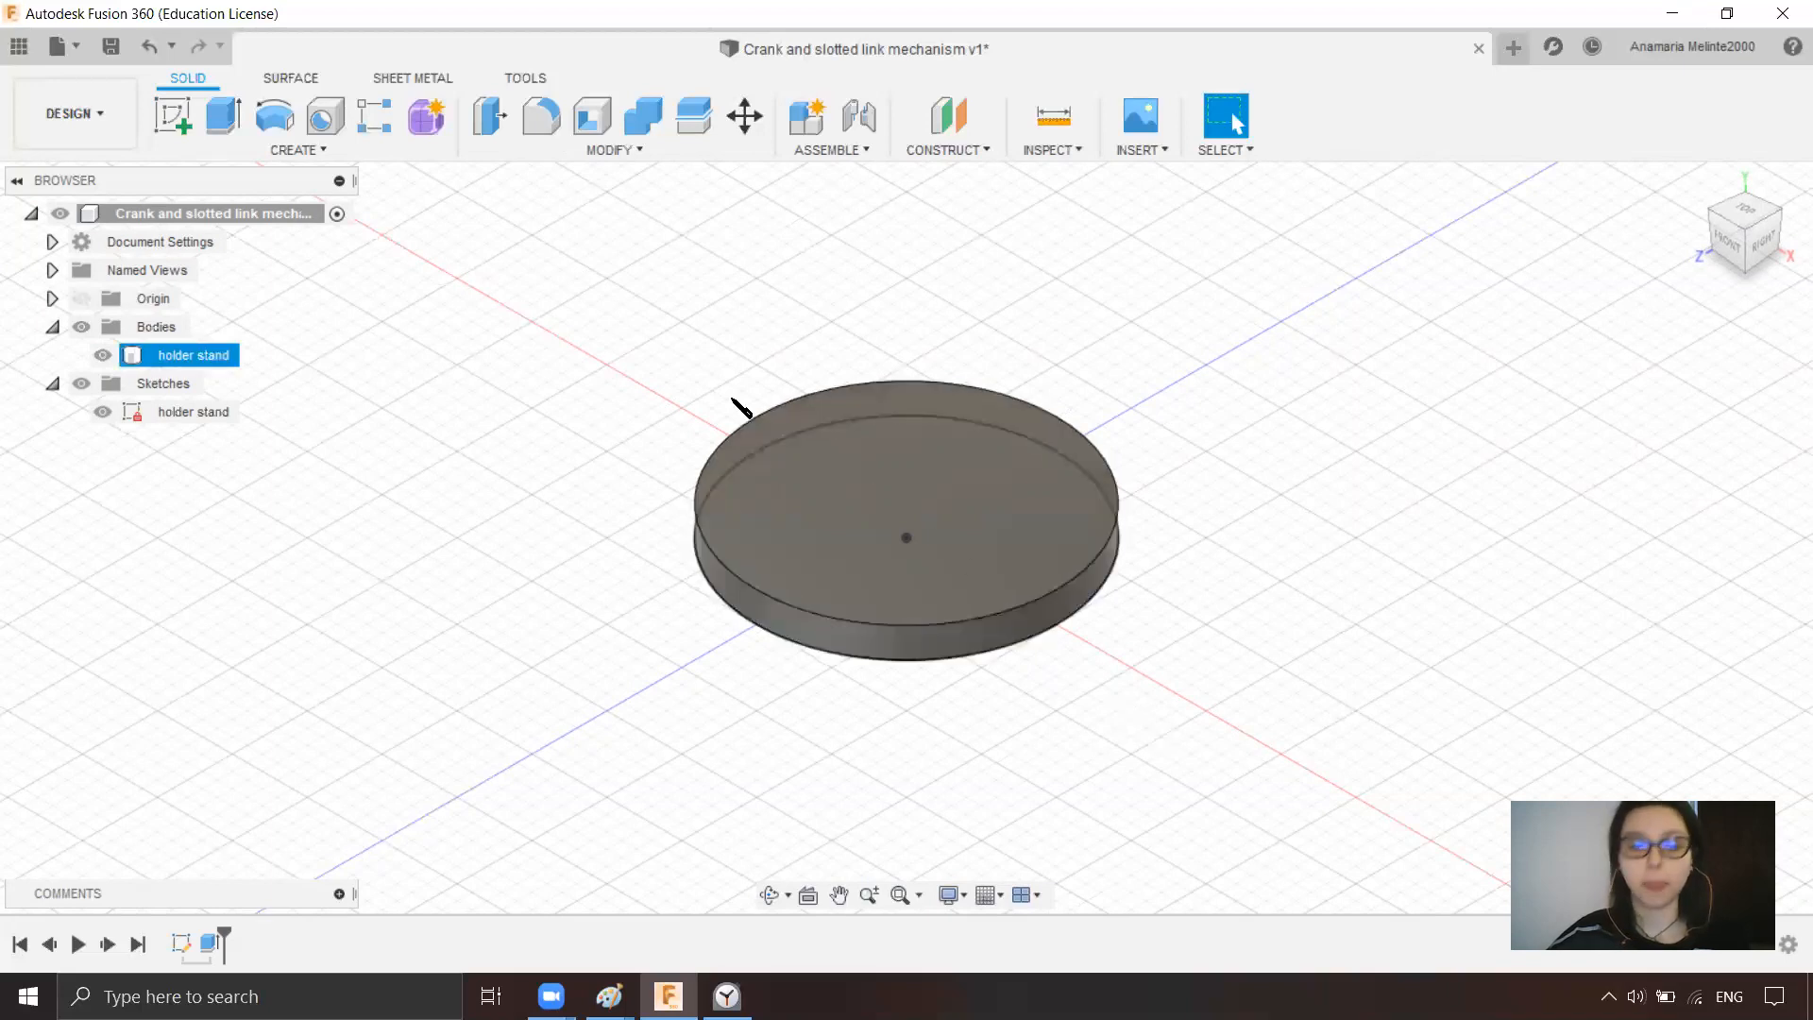
# - Start a new sketch on the top face of the disc
pyautogui.click(174, 121)
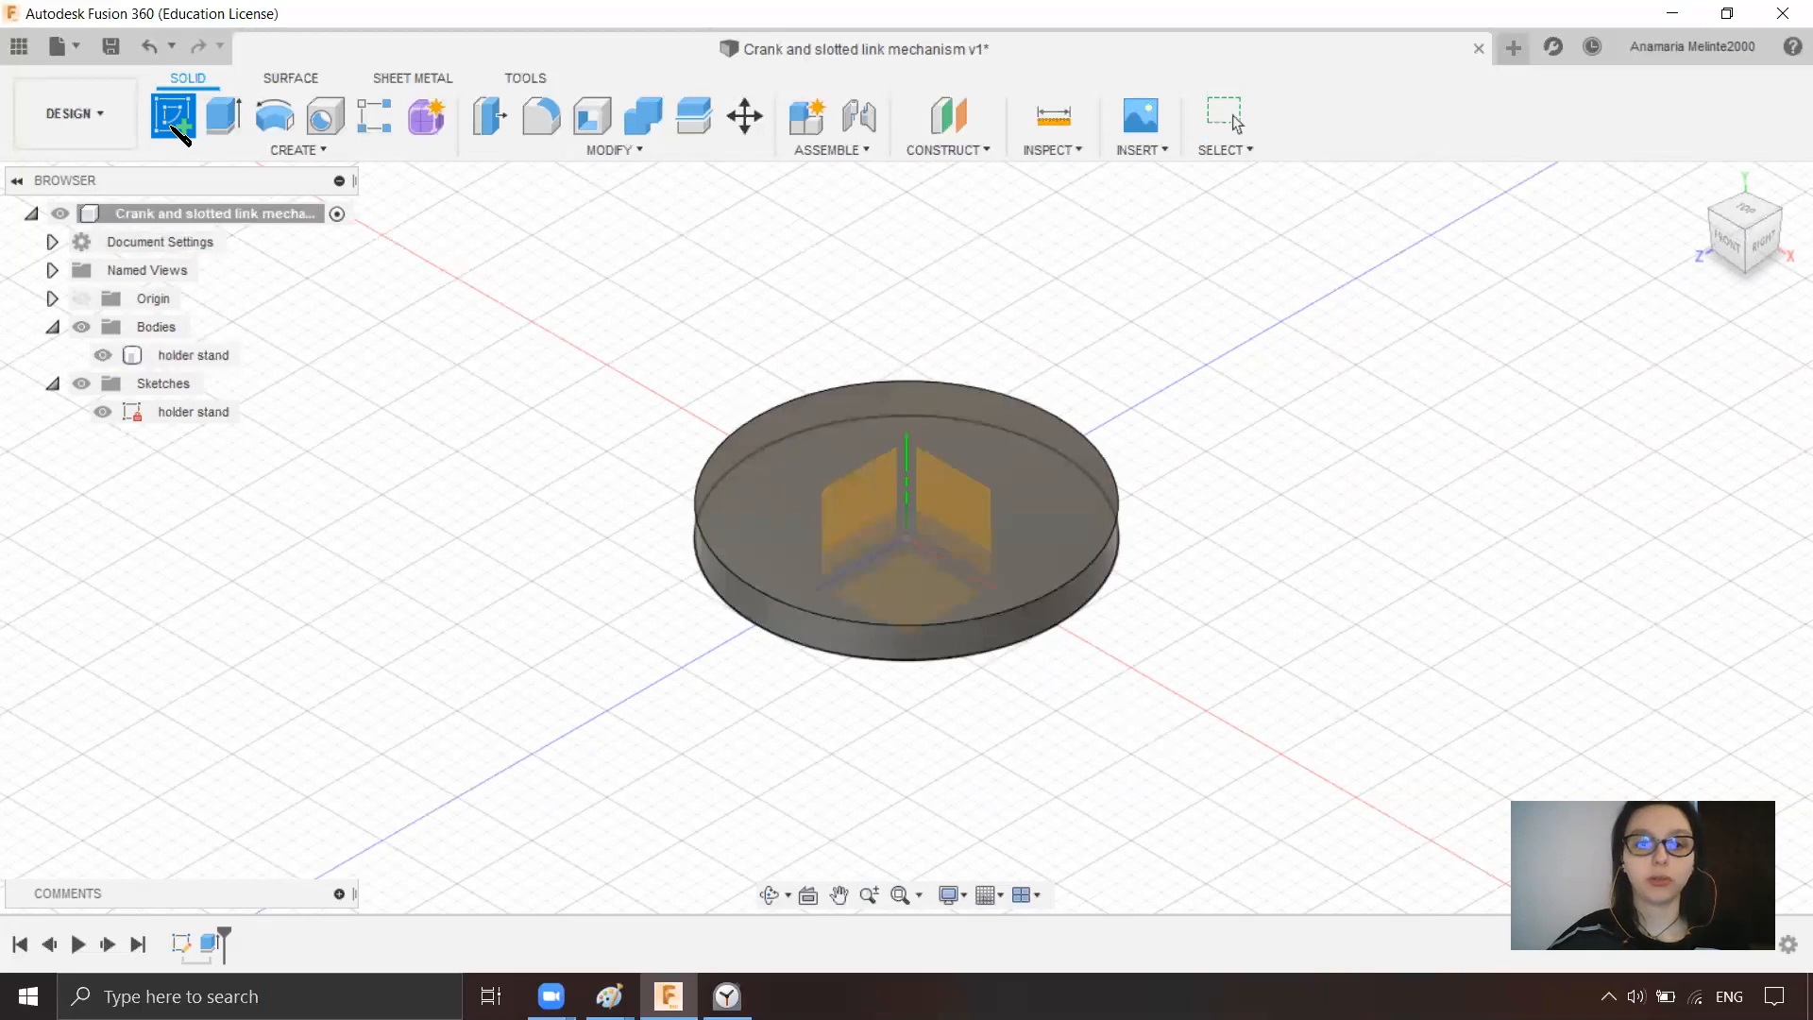
pyautogui.click(975, 409)
pyautogui.moveTo(994, 380); pyautogui.dragTo(969, 238, button='middle')
pyautogui.scroll(3, 969, 238)
pyautogui.moveTo(1410, 344); pyautogui.dragTo(1372, 207, button='middle')
pyautogui.scroll(3, 1095, 496)
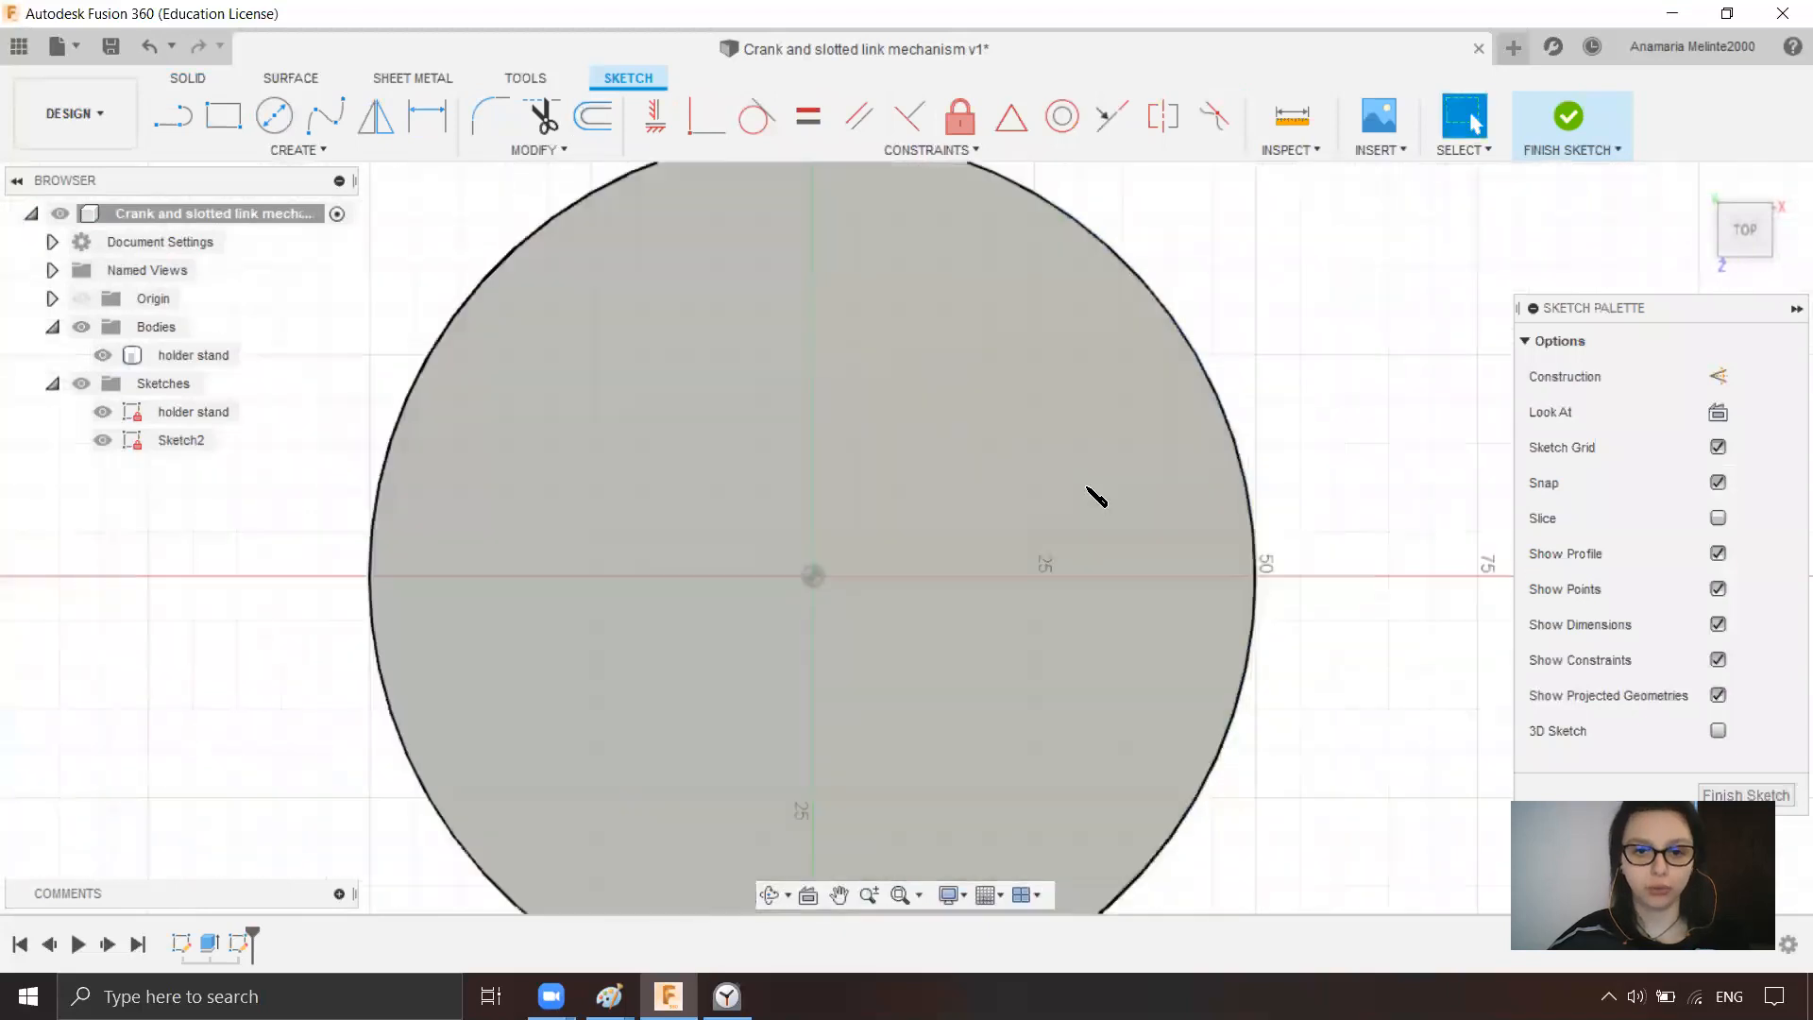
# - Draw a rectangle 15 mm wide and 5 mm high with its lower-left corner at the sketch origin
pyautogui.click(224, 116)
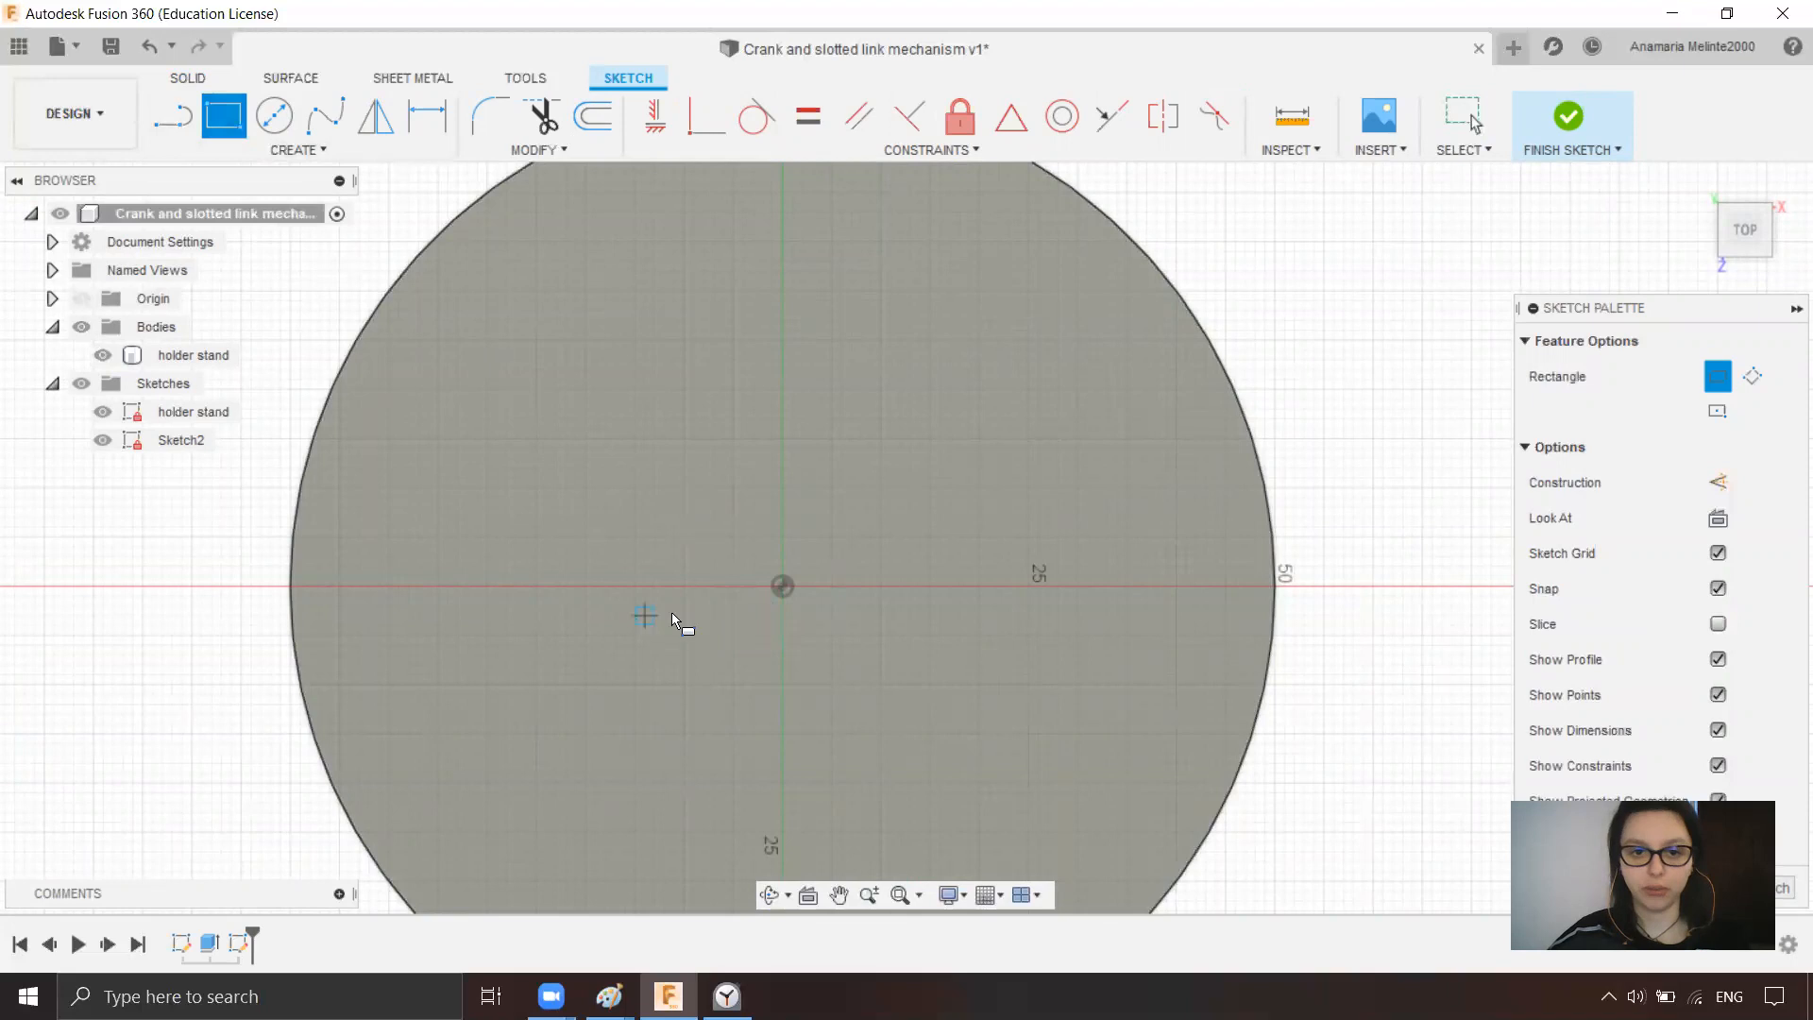
pyautogui.click(782, 586)
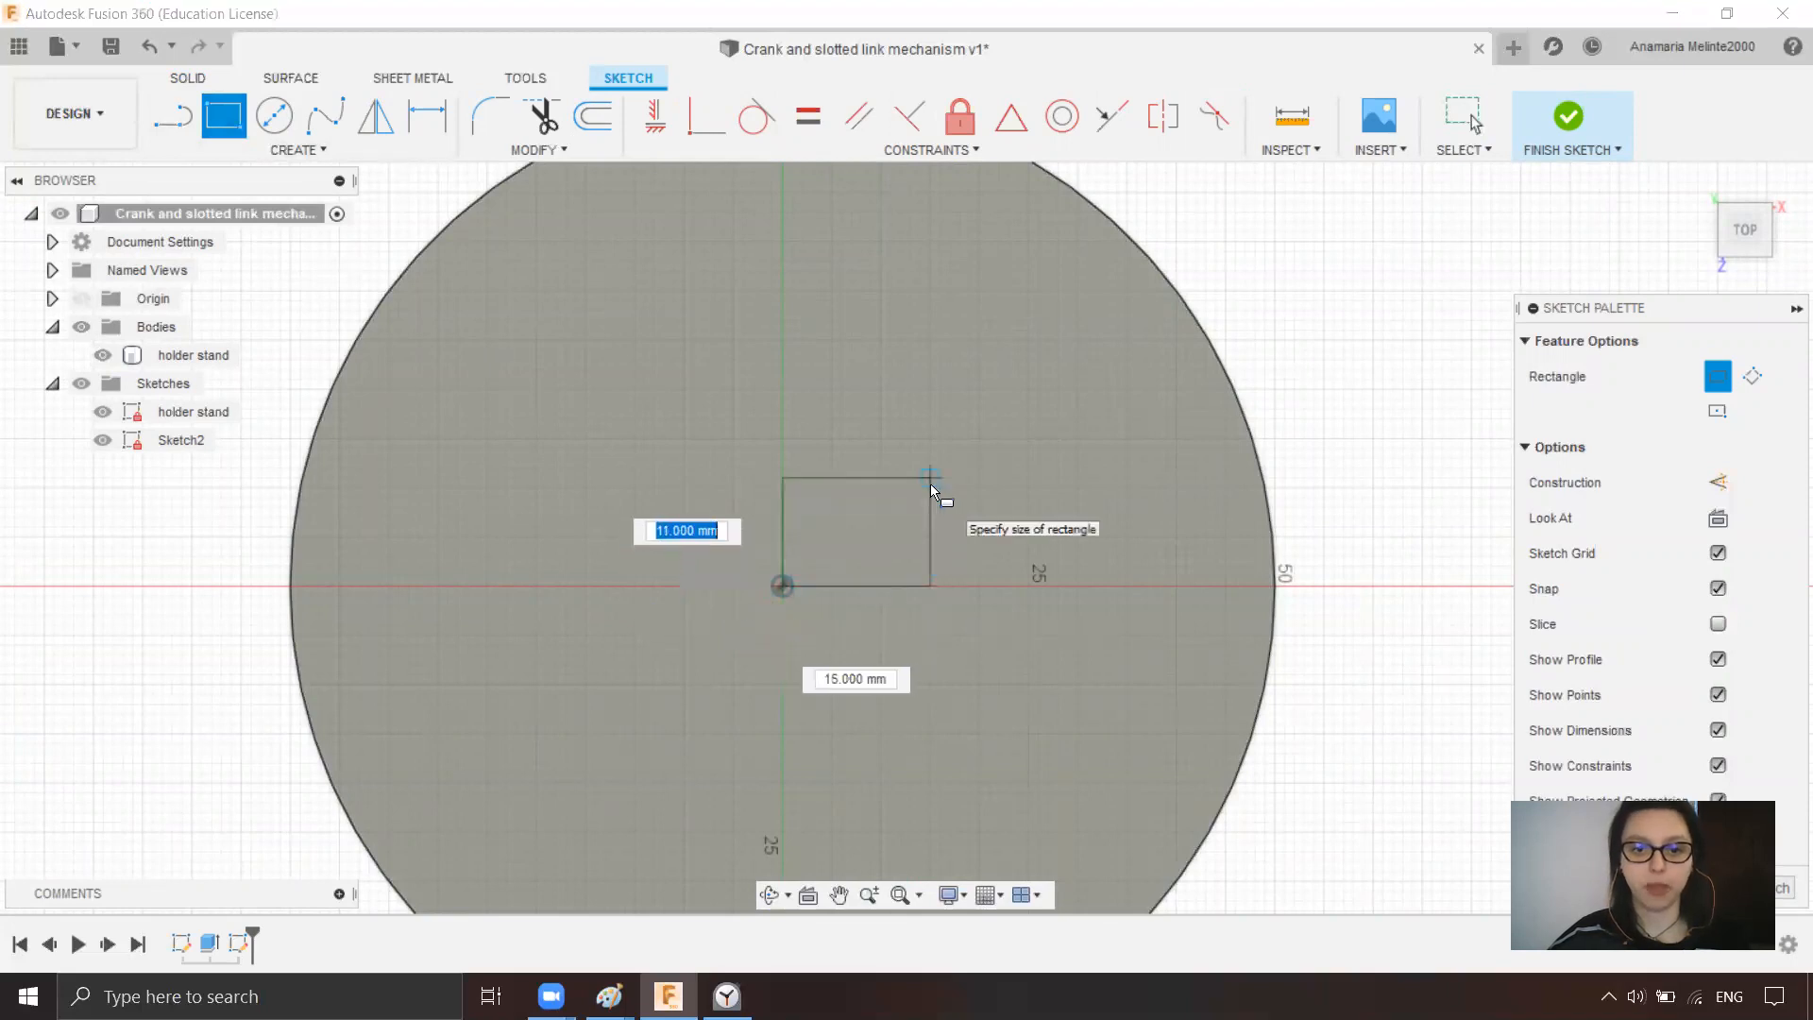
pyautogui.write('15')
pyautogui.press('Tab')
pyautogui.write('3')
pyautogui.press('Tab')
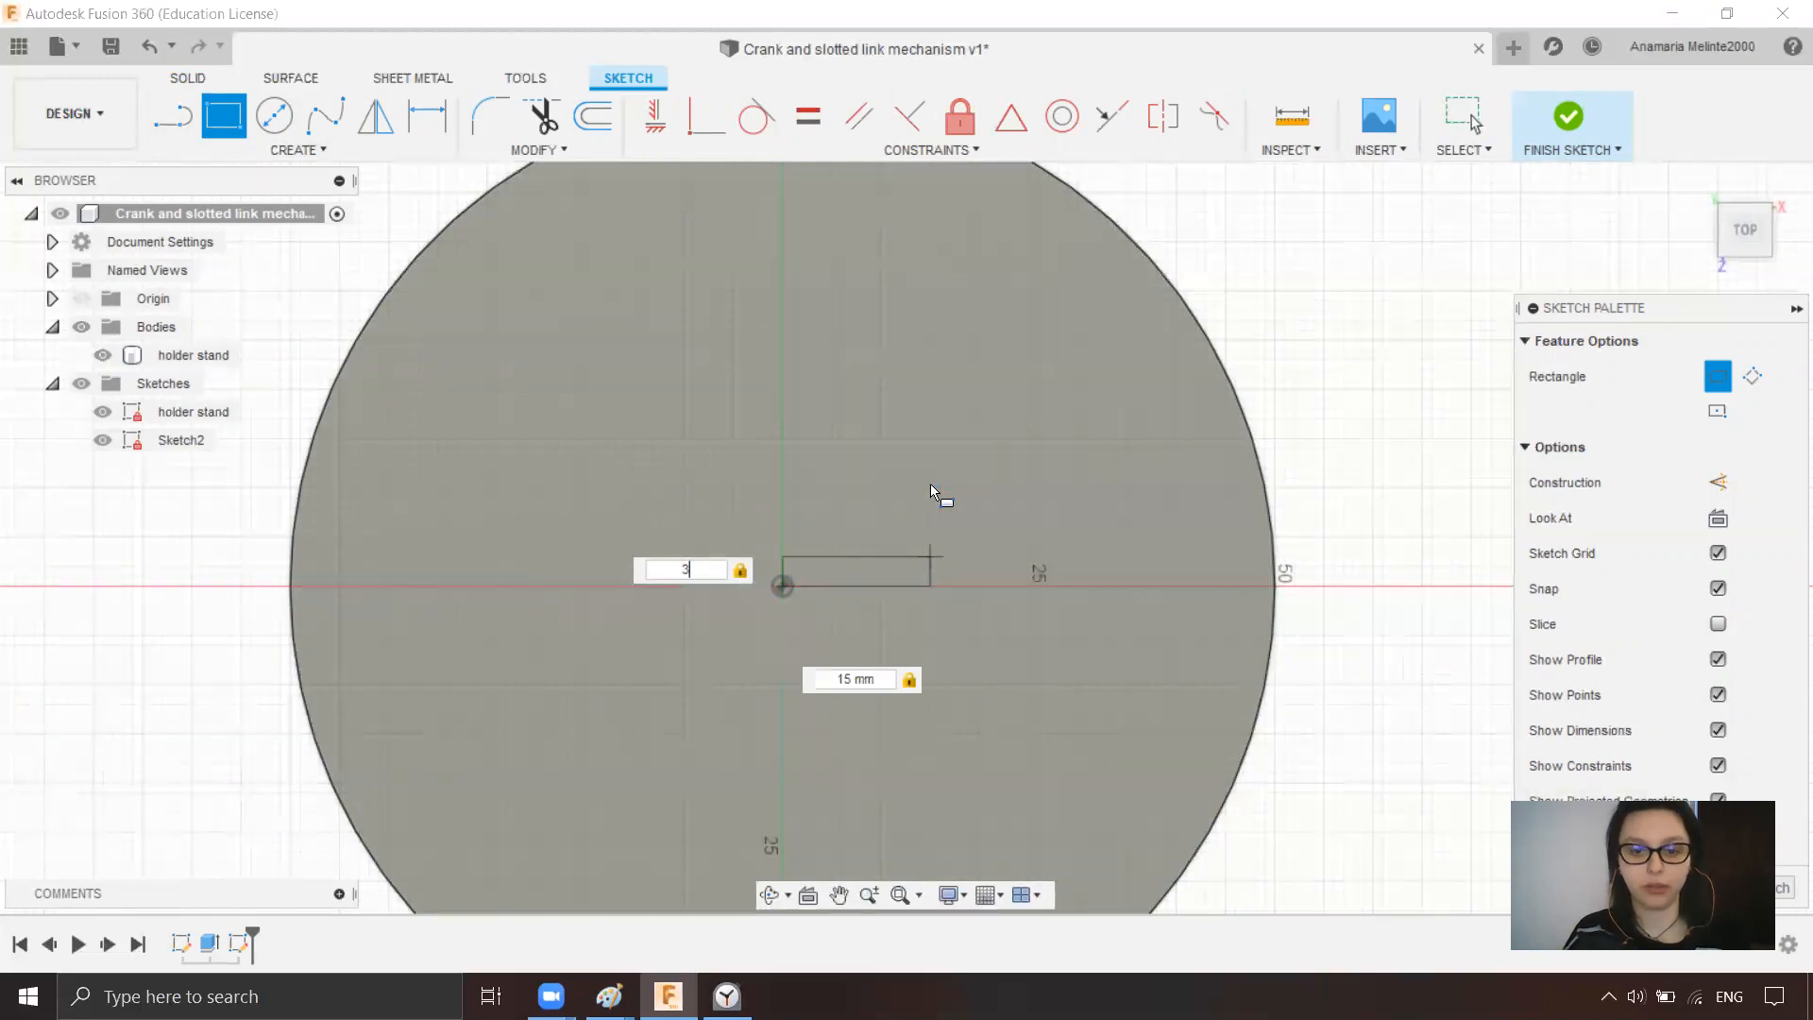
pyautogui.press('BackSpace')
pyautogui.write('5')
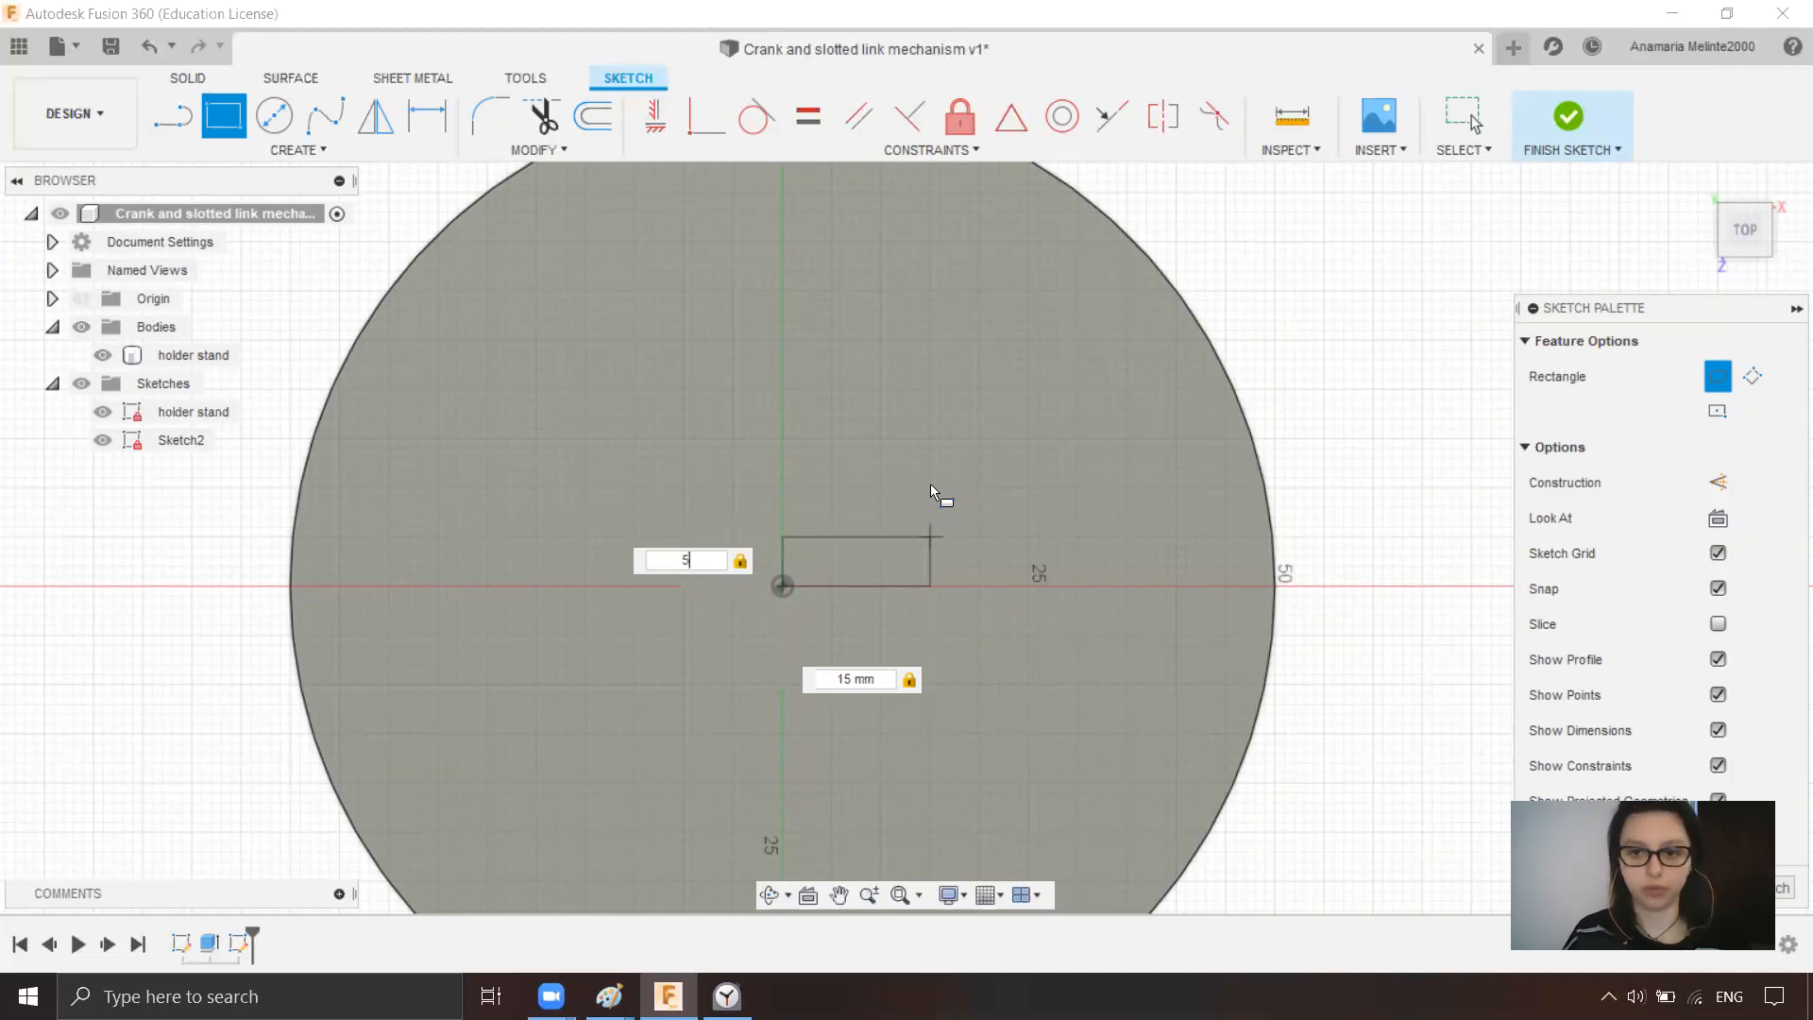
pyautogui.press('Return')
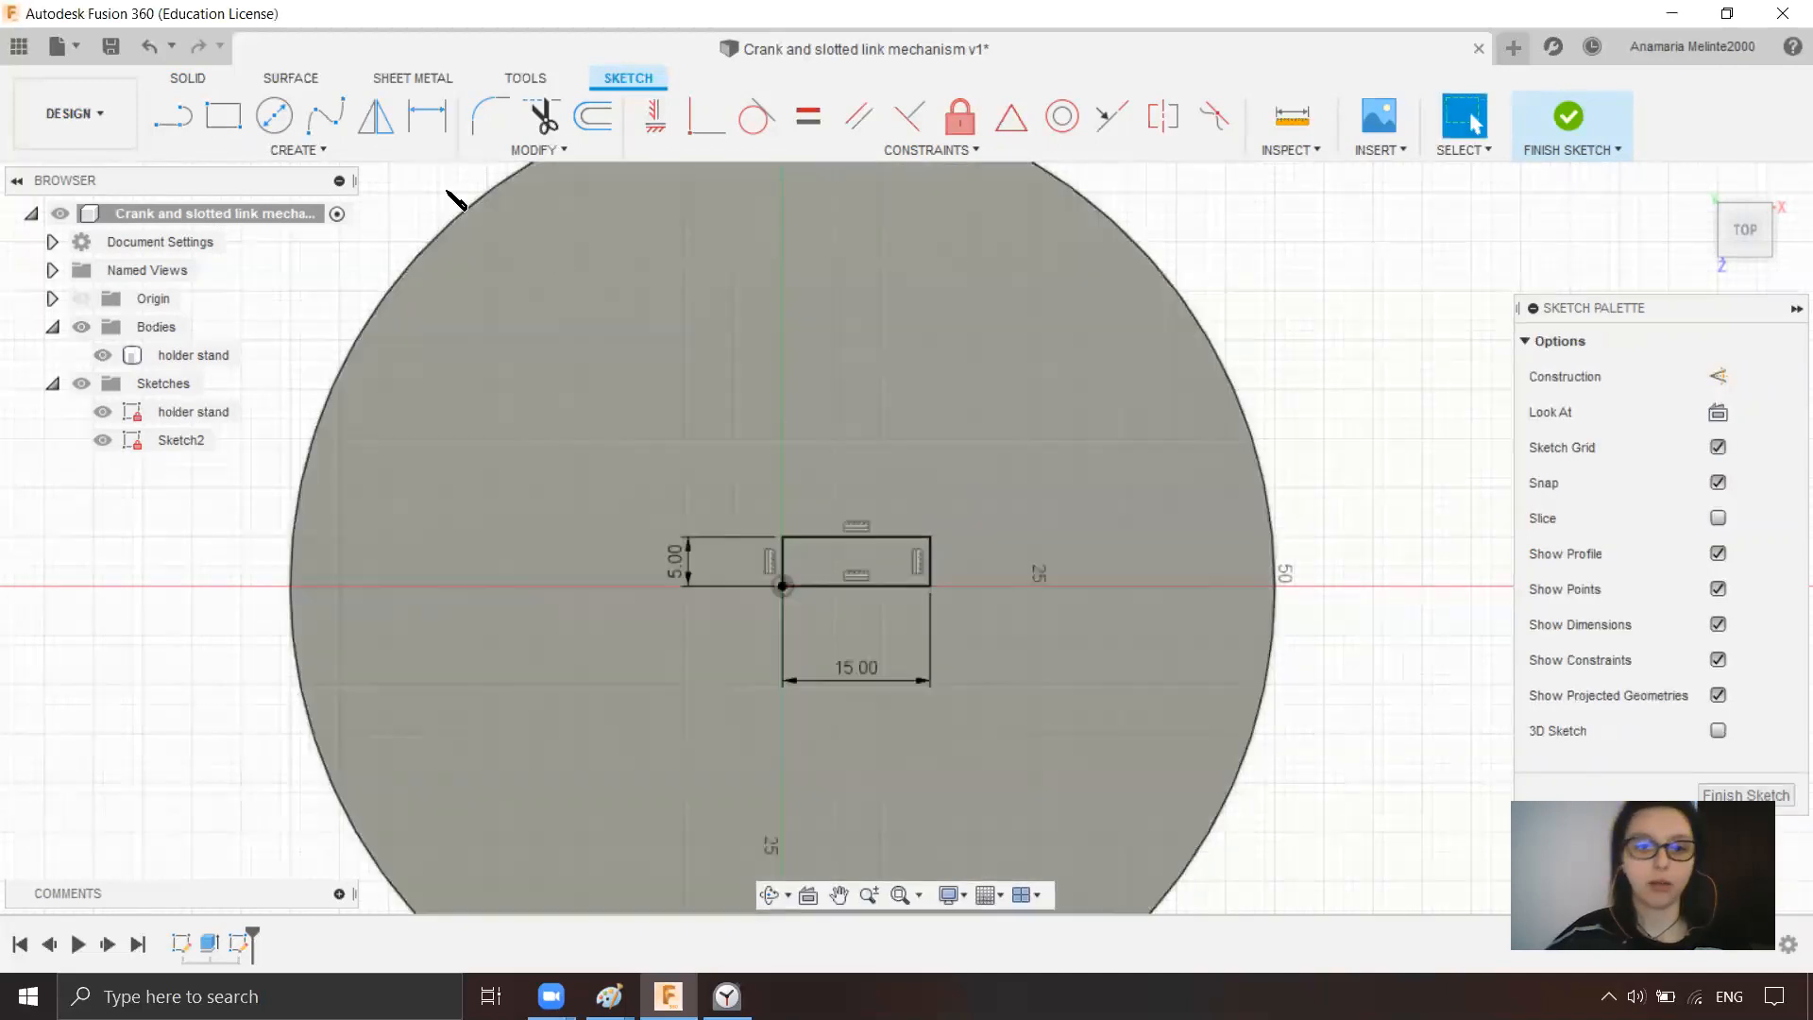
# - Mirror the rectangle's top, bottom and outer edges about its vertical edge at the origin, and finish the sketch
pyautogui.click(376, 115)
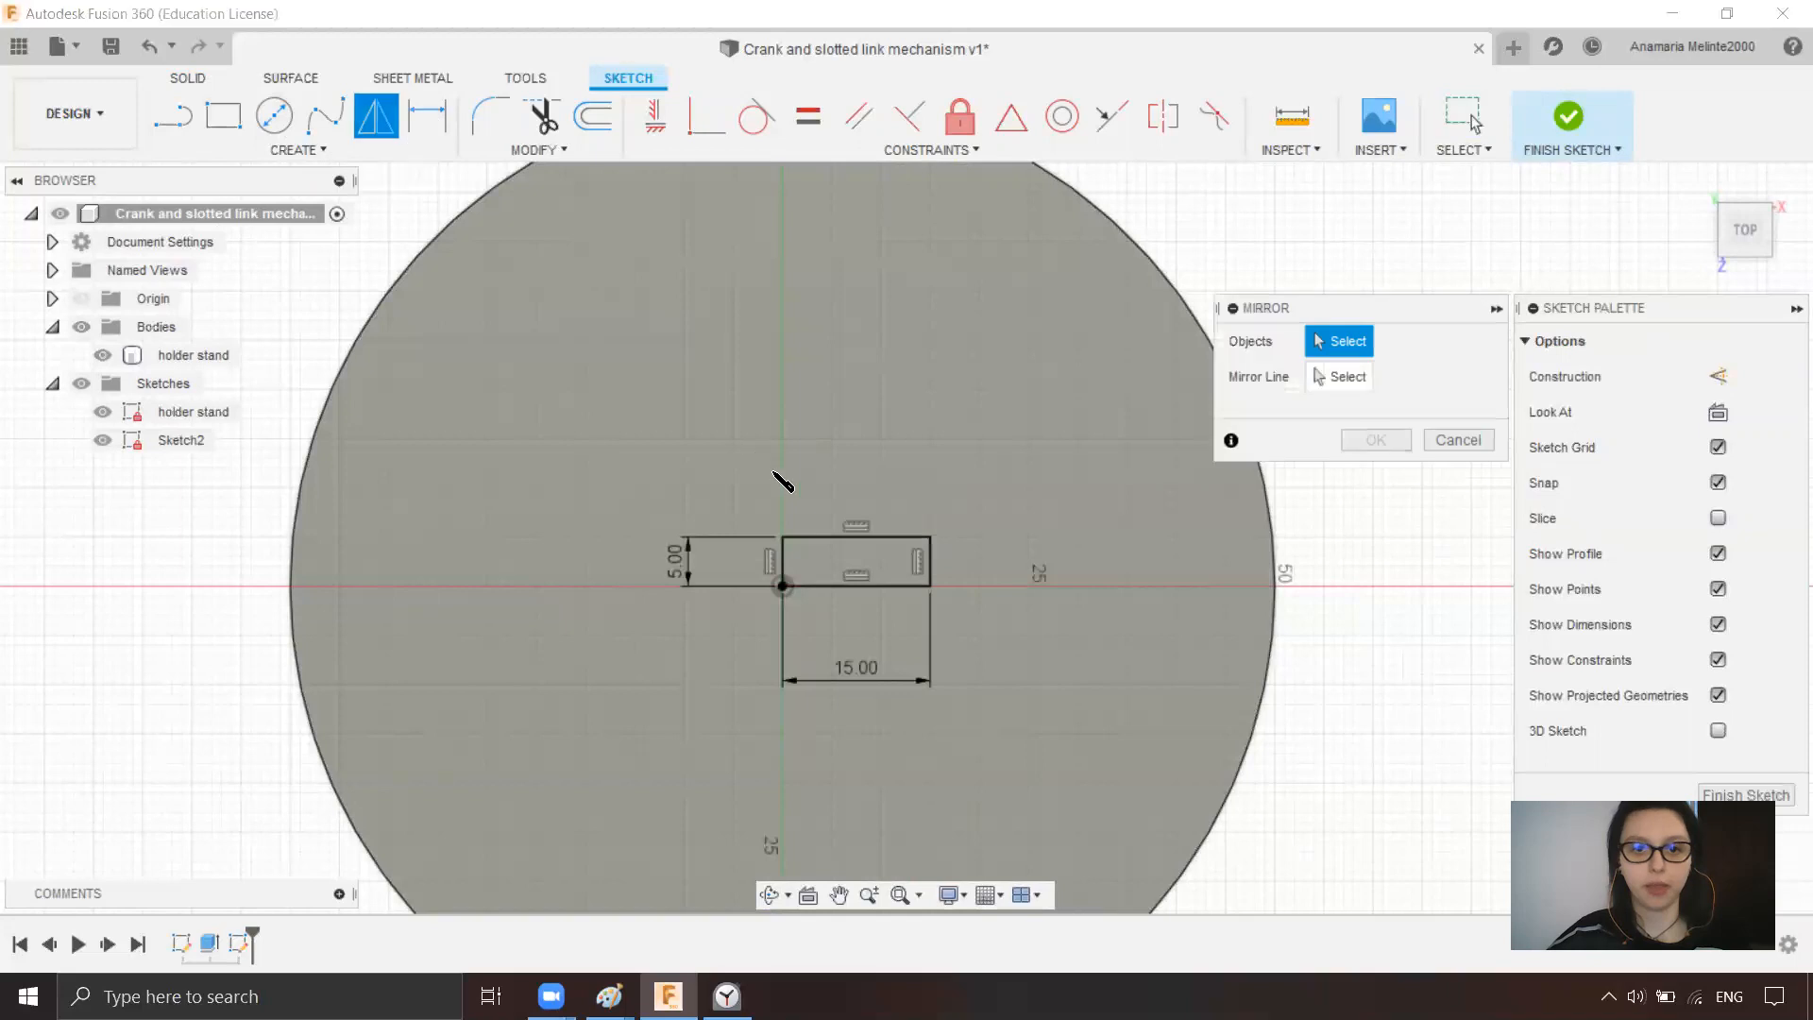
pyautogui.click(803, 538)
pyautogui.click(911, 586)
pyautogui.click(931, 569)
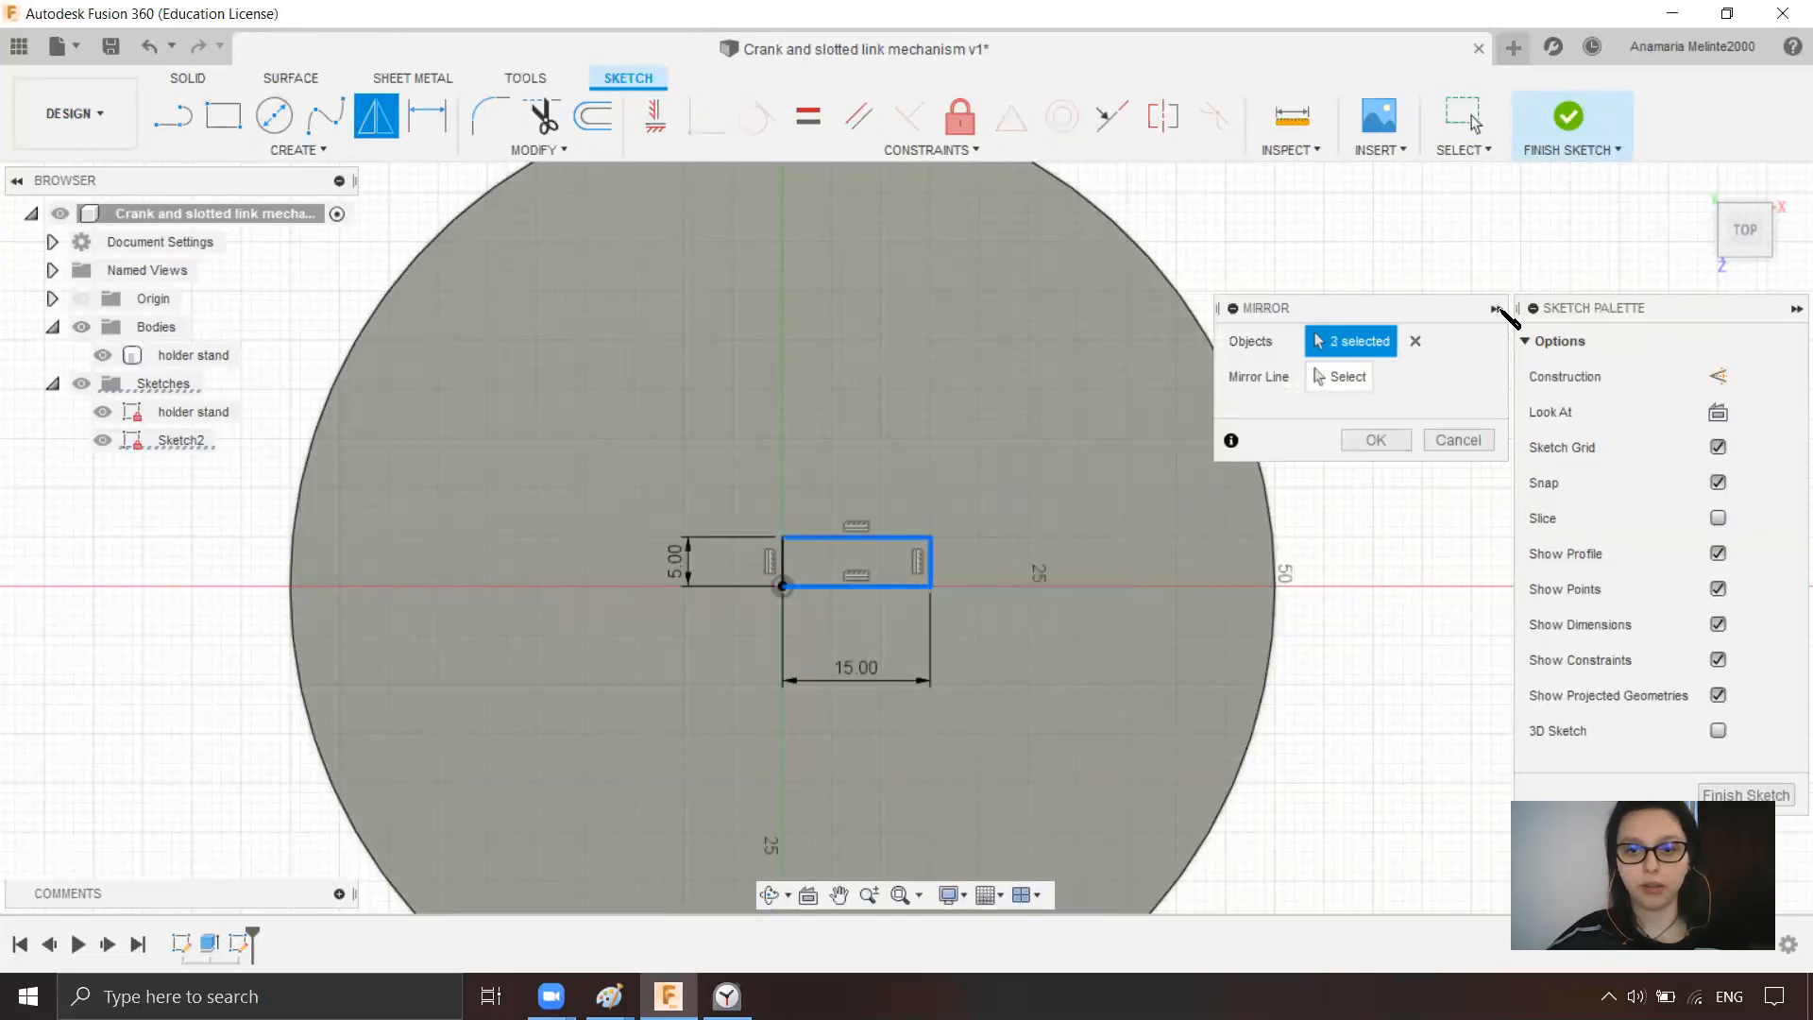
pyautogui.click(1359, 377)
pyautogui.click(783, 559)
pyautogui.click(1385, 439)
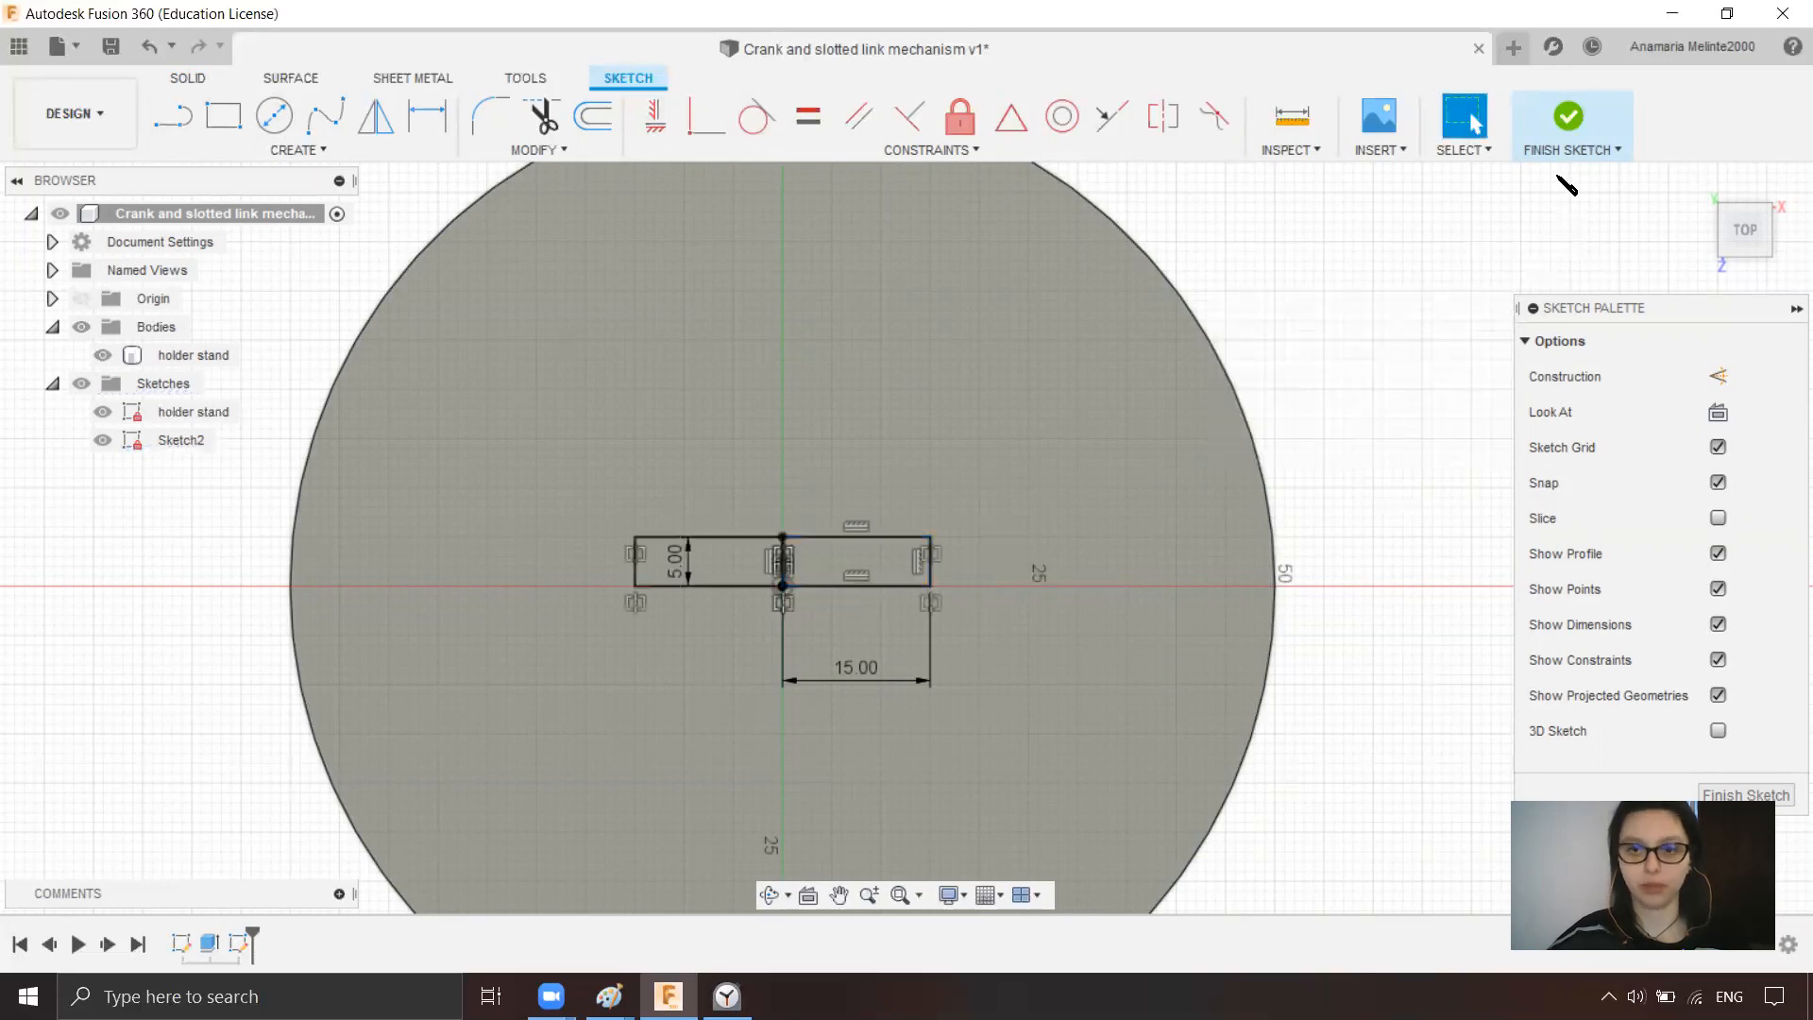
pyautogui.click(1571, 120)
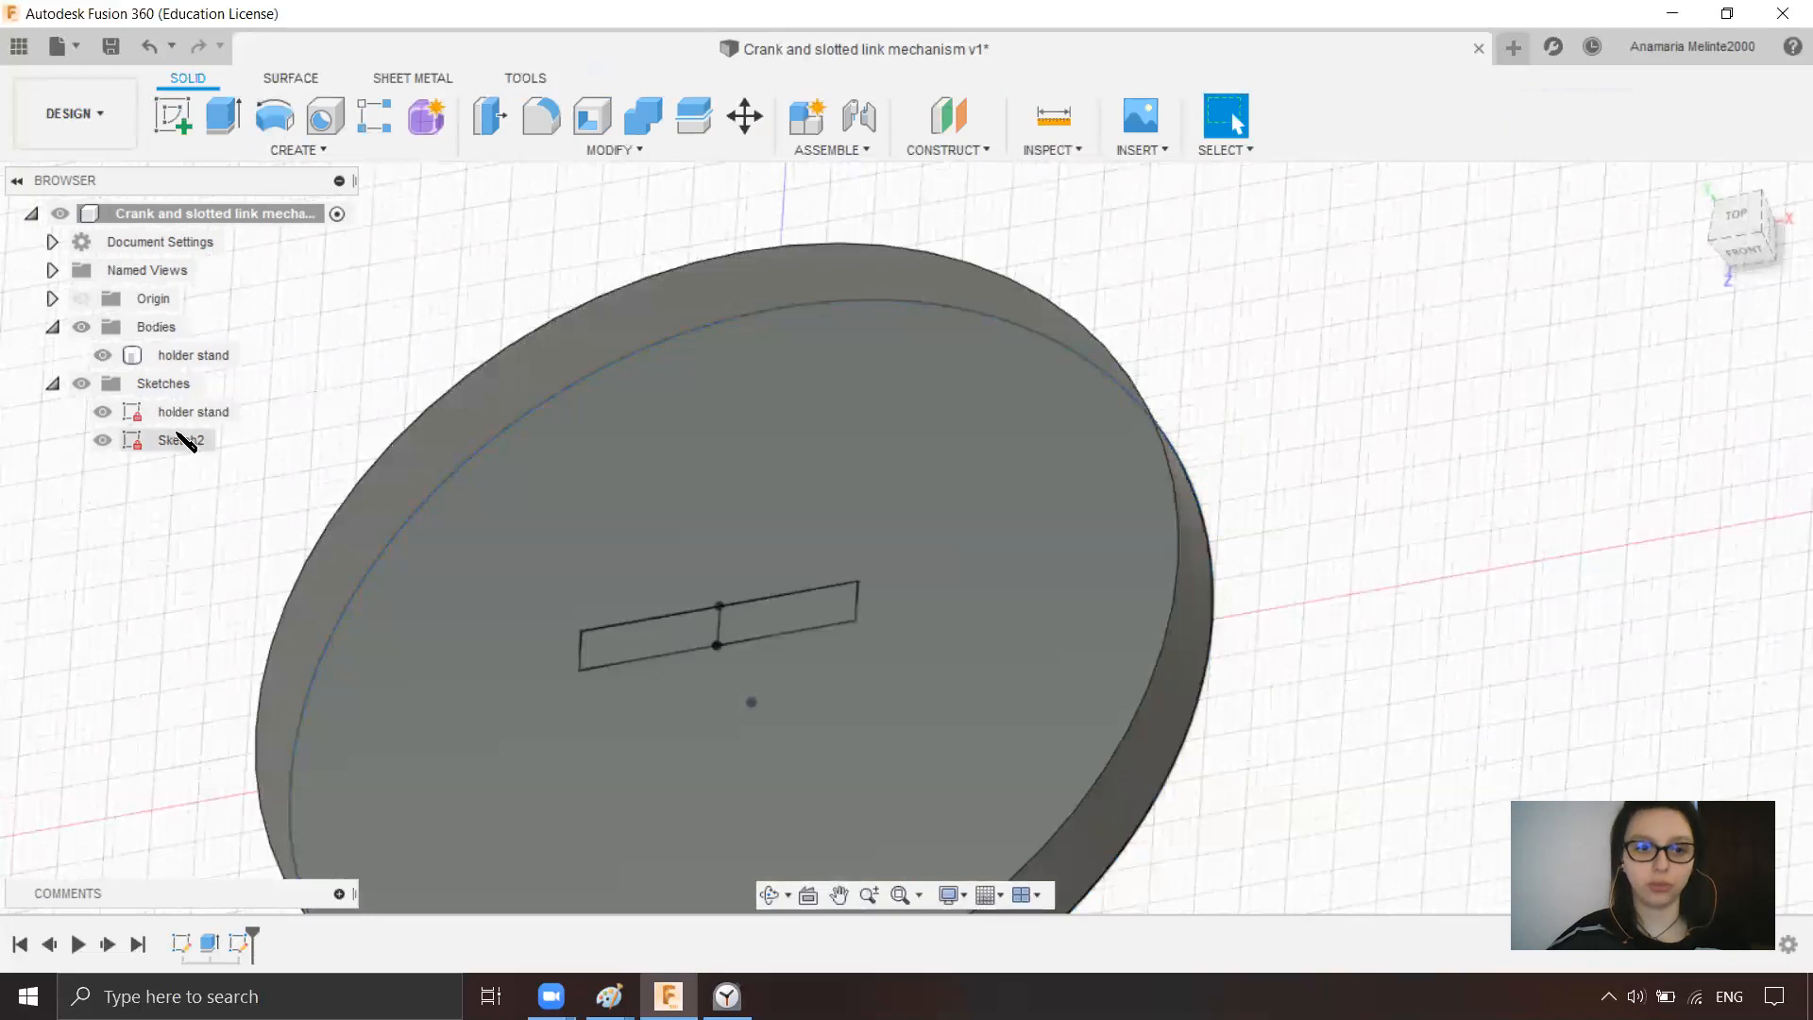
# - Rename the sketch with the mirrored rectangles as "holder"
pyautogui.click(179, 441)
pyautogui.click(184, 441)
pyautogui.write('holder')
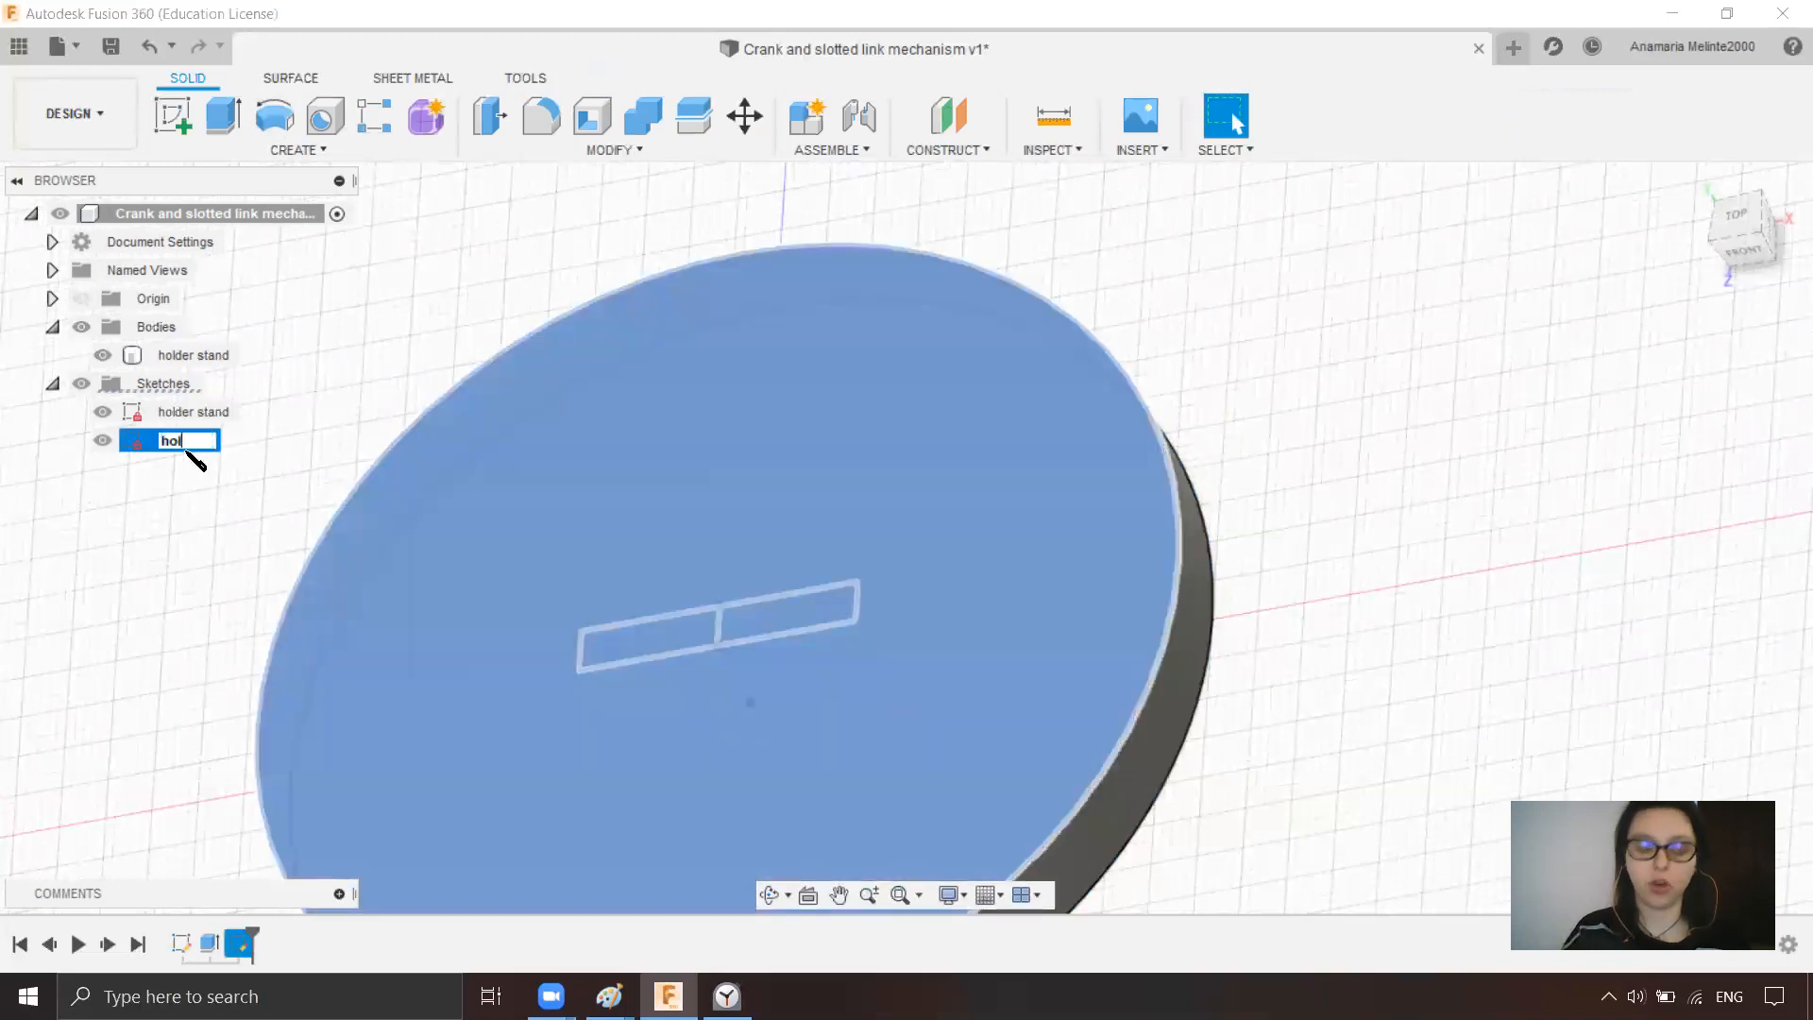
pyautogui.press('Return')
pyautogui.click(1546, 307)
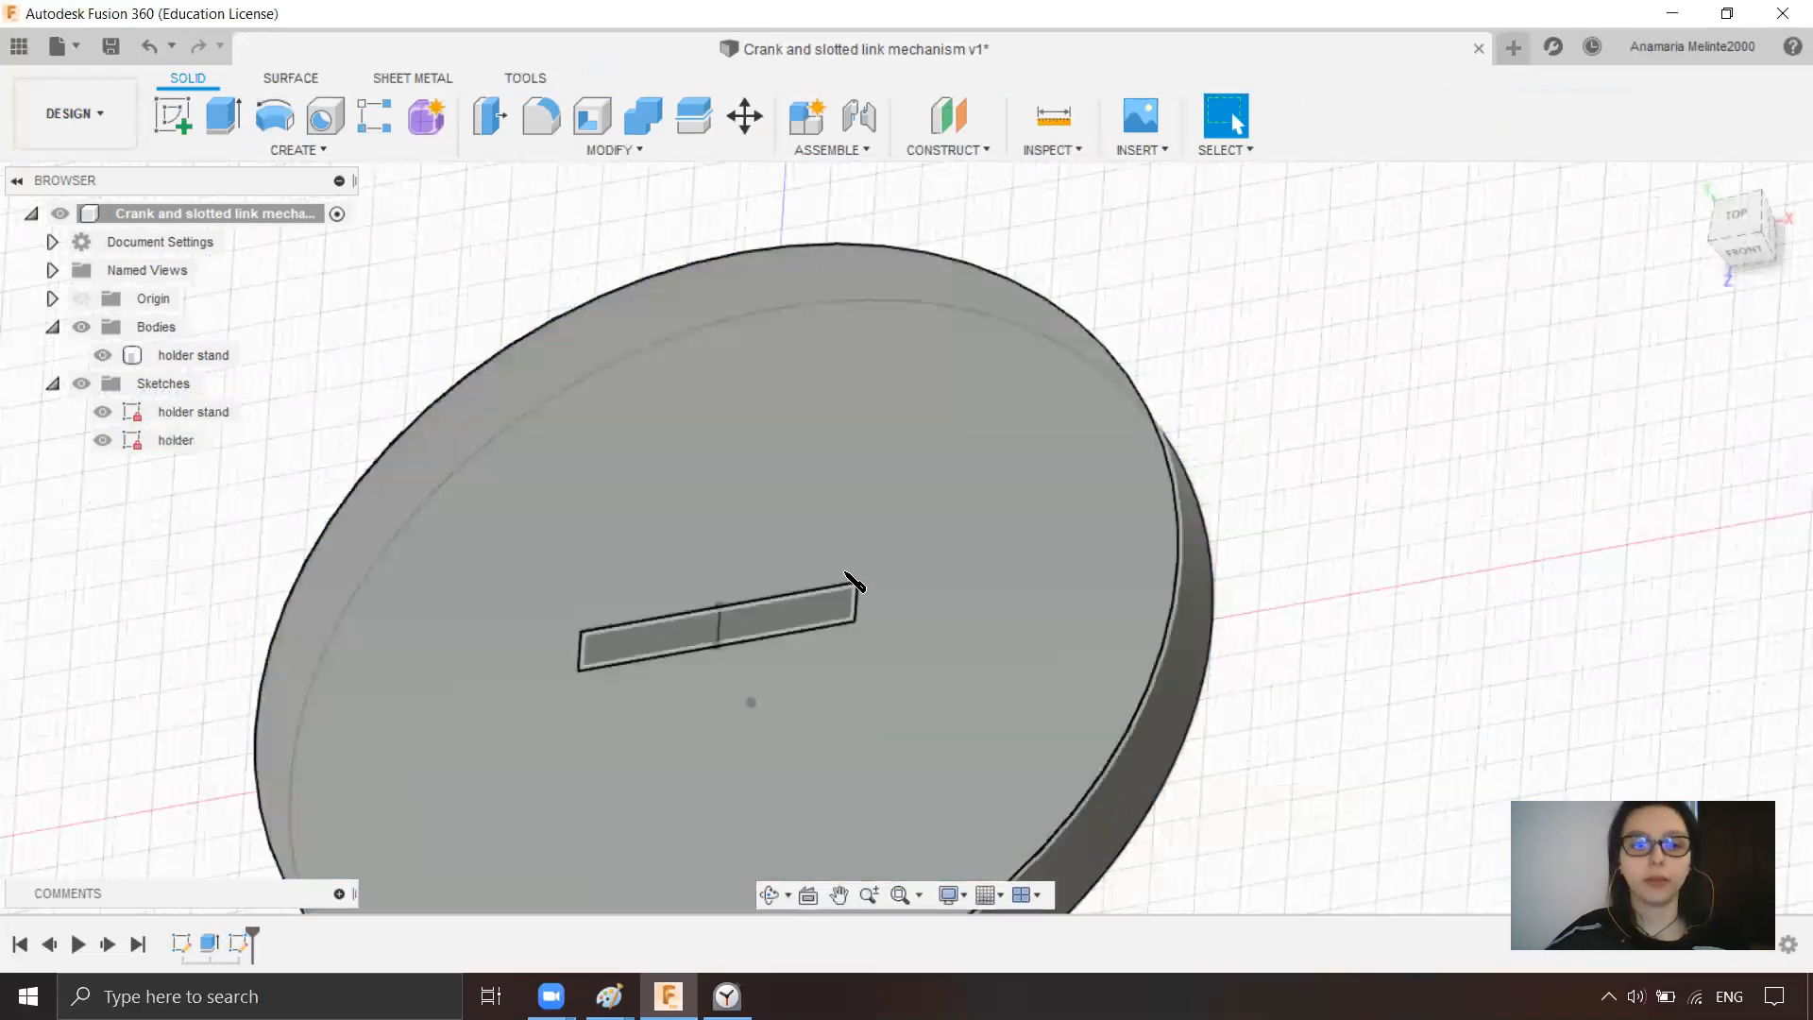
# - Cut both rectangles of the holder sketch through the disc with a -47 mm extrusion
pyautogui.moveTo(1672, 343)
pyautogui.mouseDown(button='middle')
pyautogui.moveTo(1691, 281)
pyautogui.moveTo(1785, 216)
pyautogui.mouseUp(button='middle')
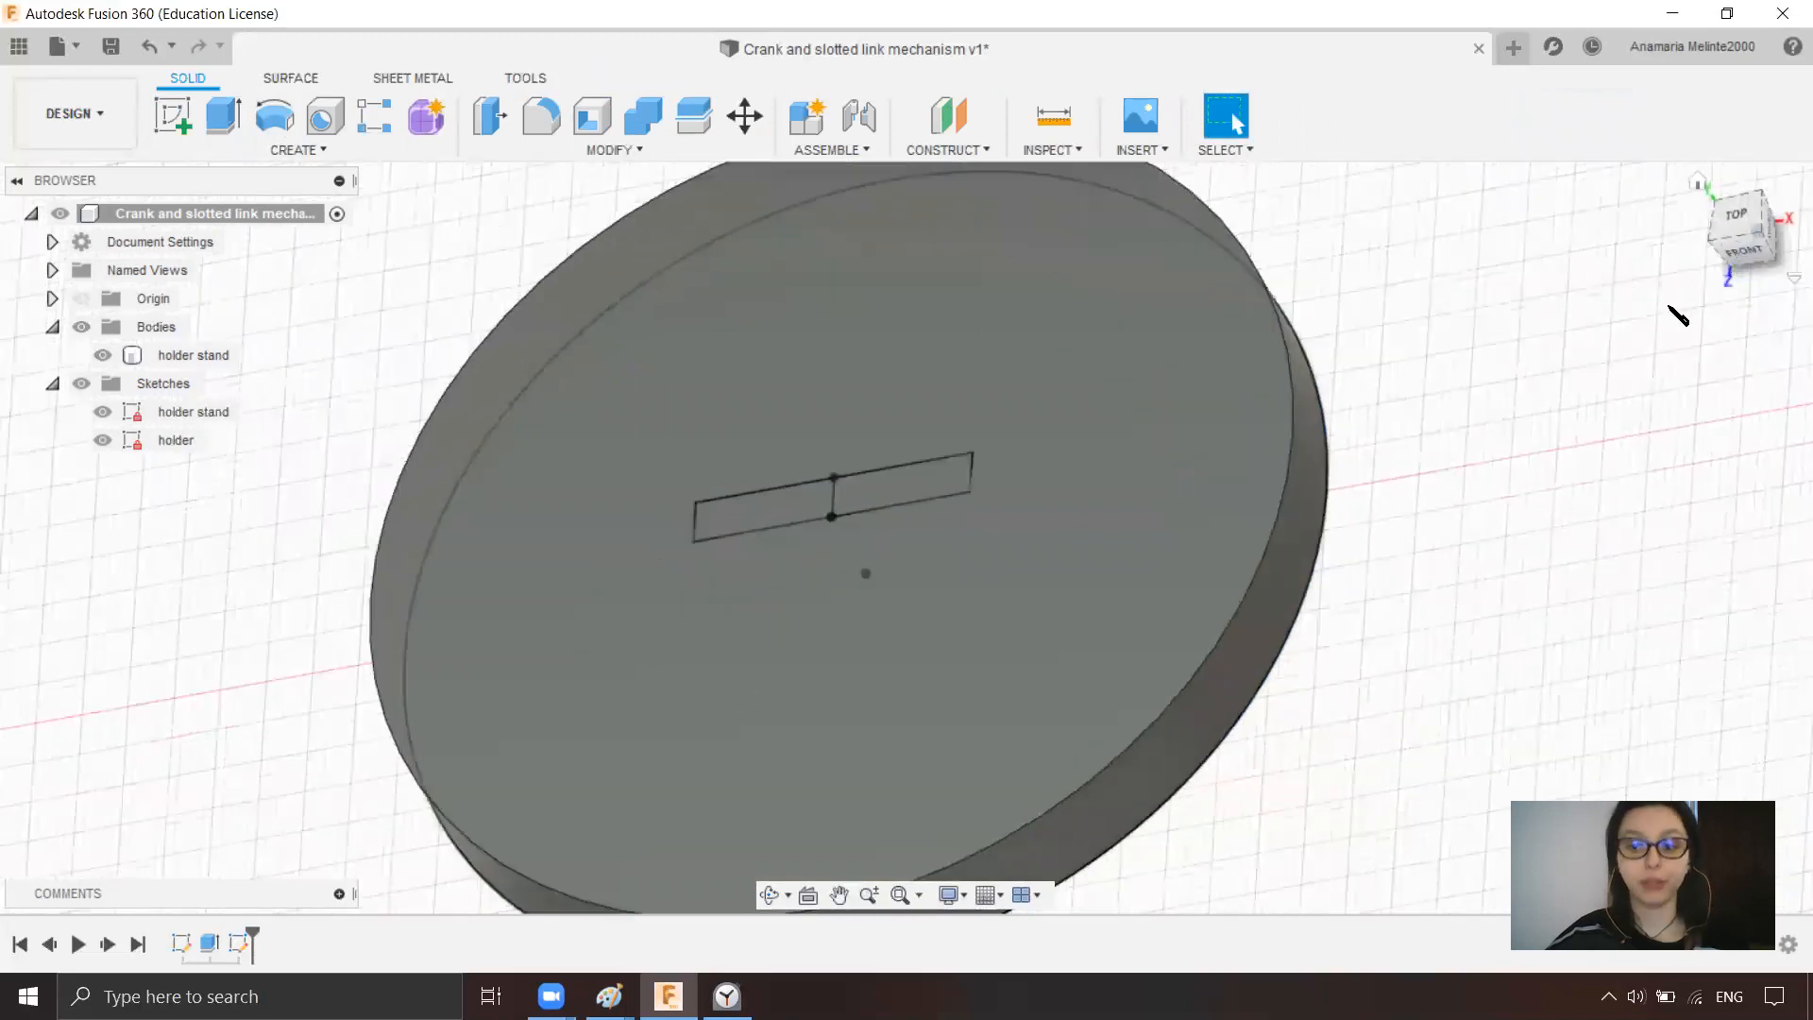
pyautogui.click(930, 481)
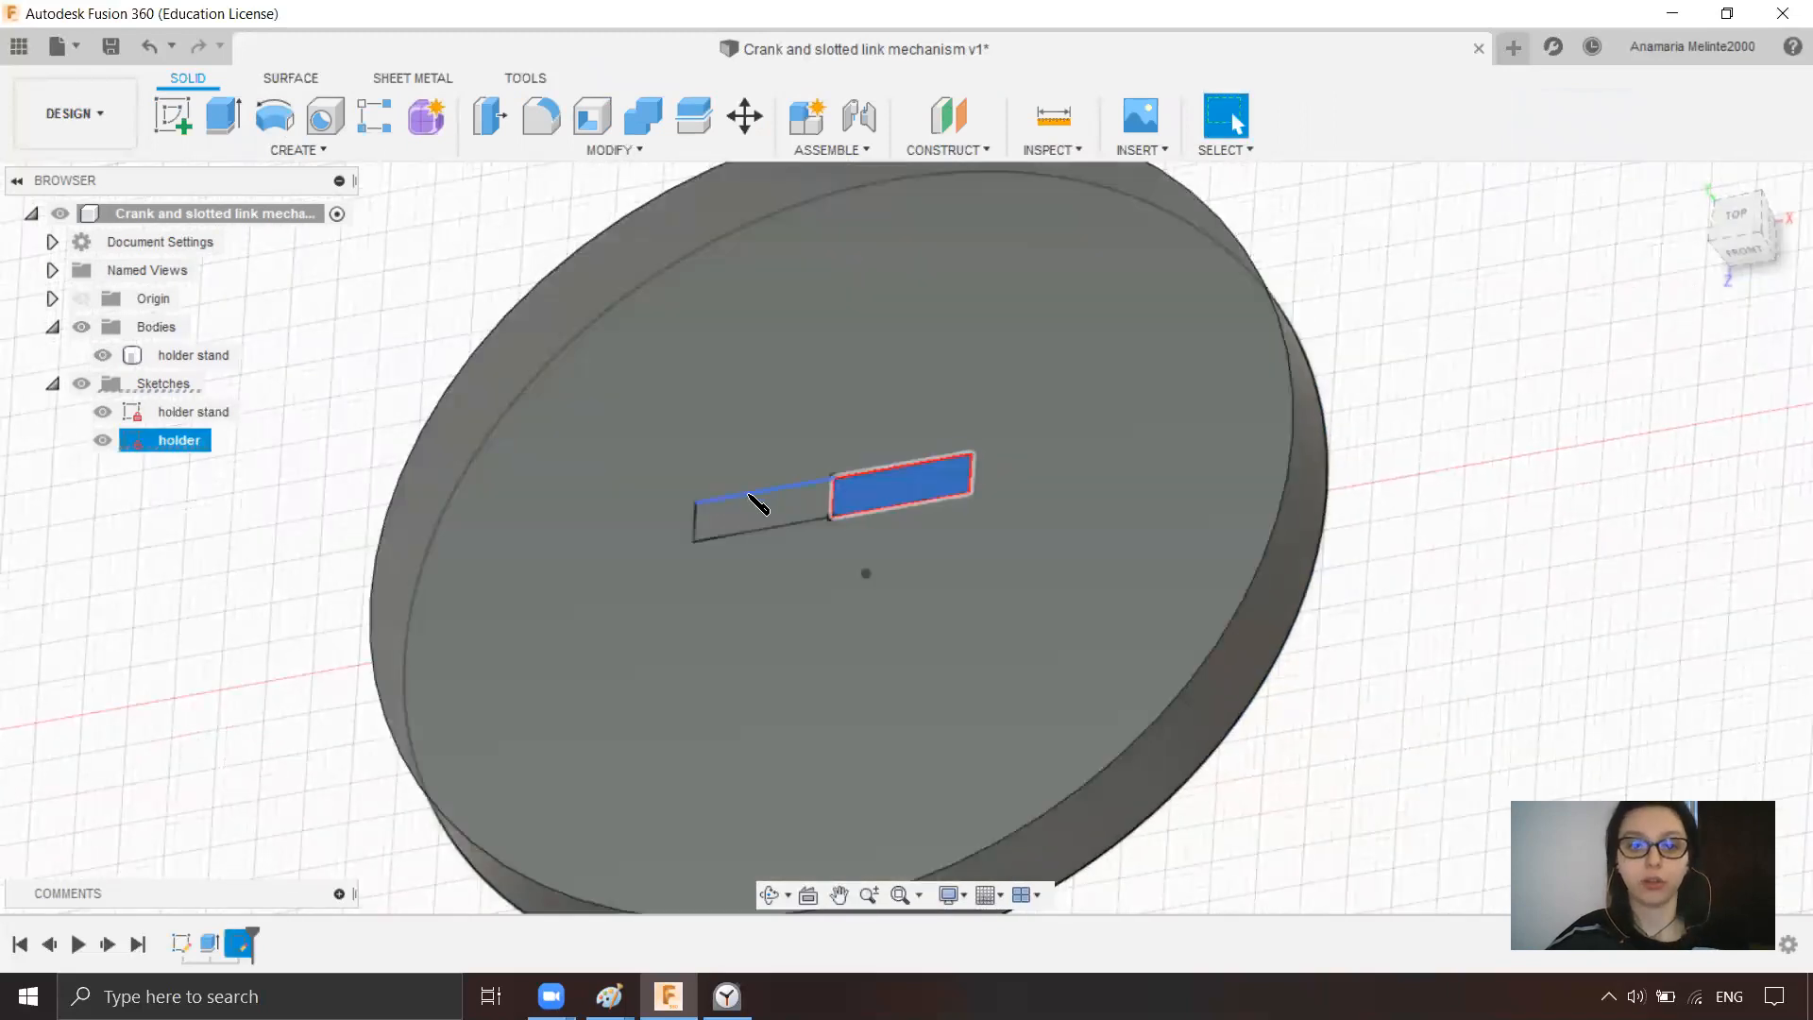
pyautogui.click(767, 512)
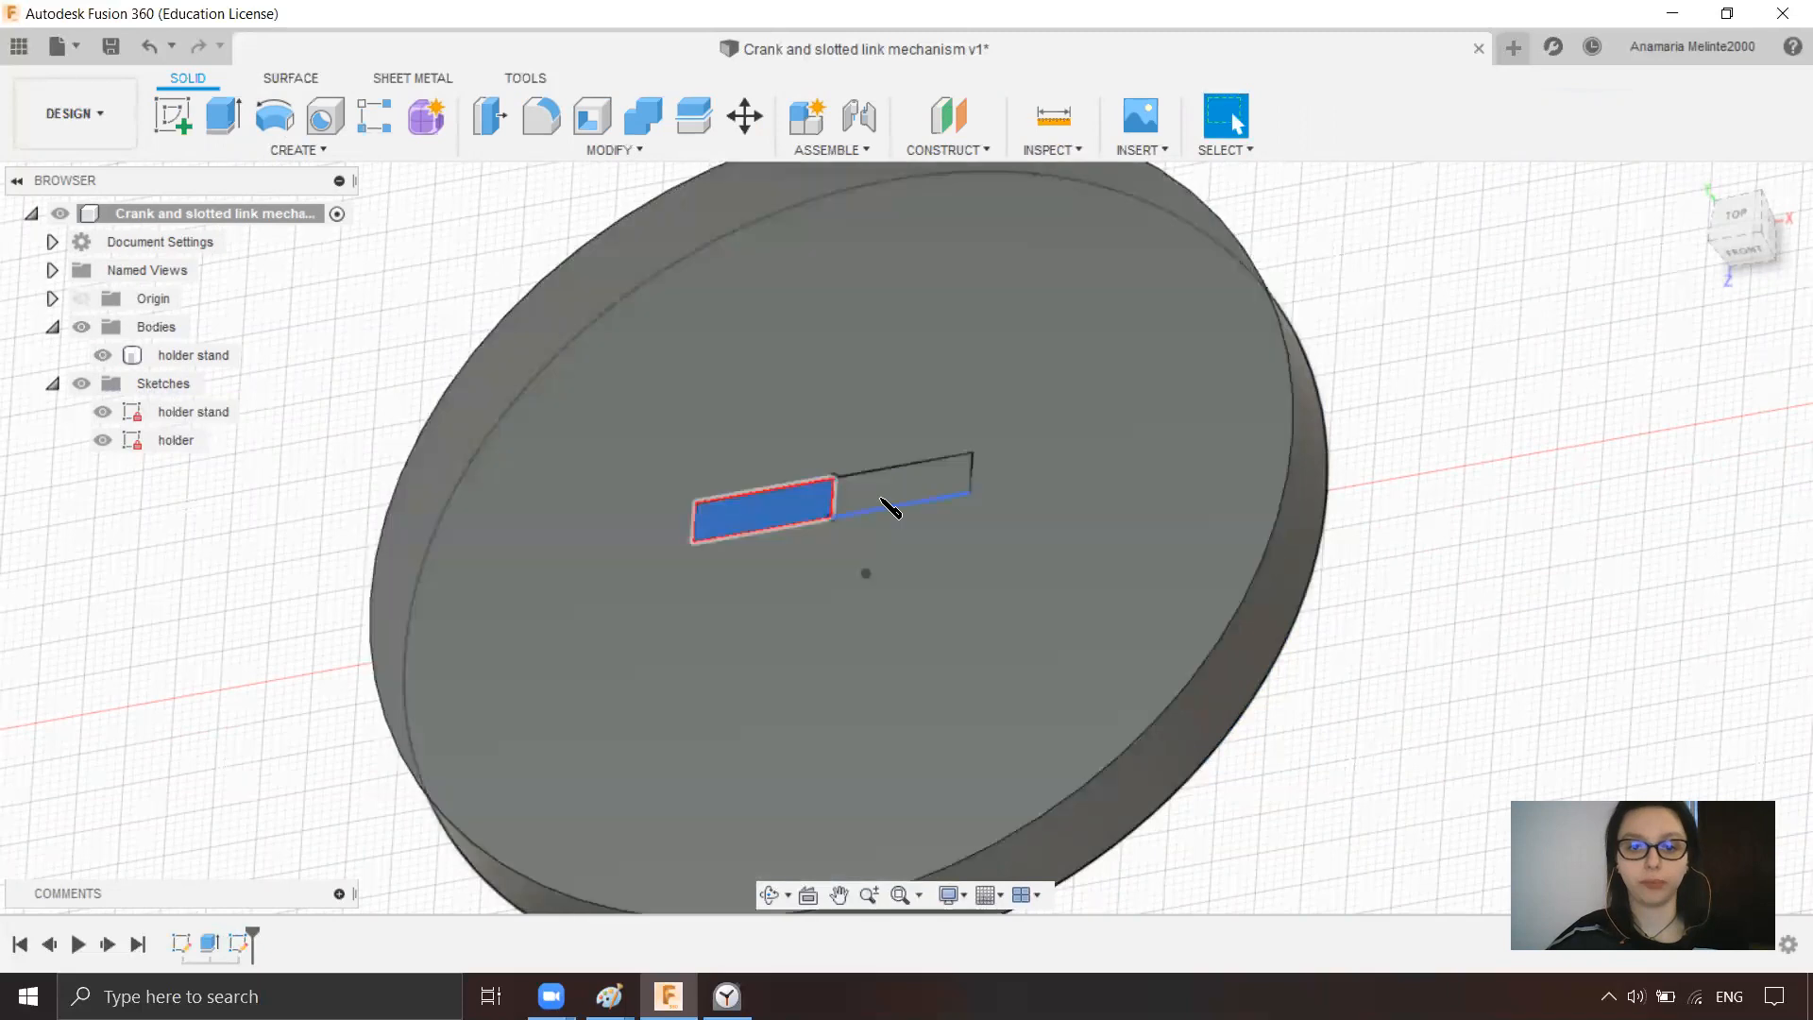
pyautogui.keyDown('shift'); pyautogui.click(862, 497); pyautogui.keyUp('shift')
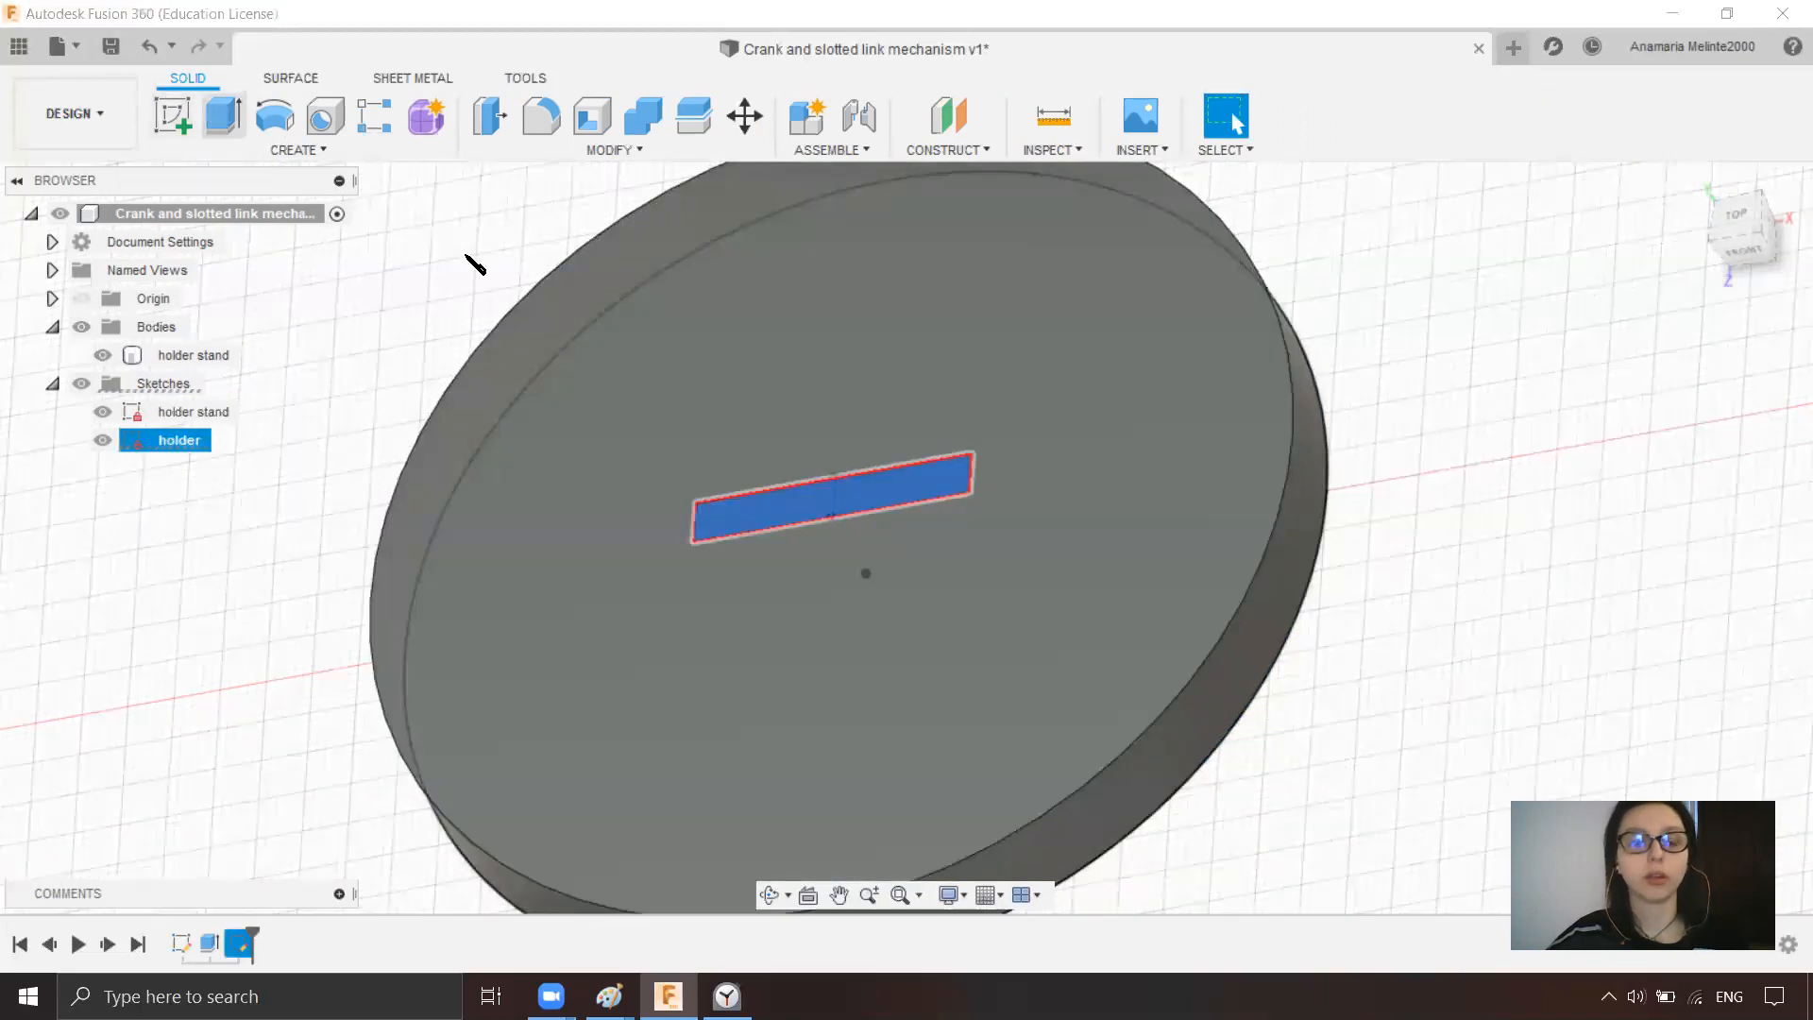
pyautogui.click(223, 115)
pyautogui.moveTo(898, 475); pyautogui.dragTo(1105, 695)
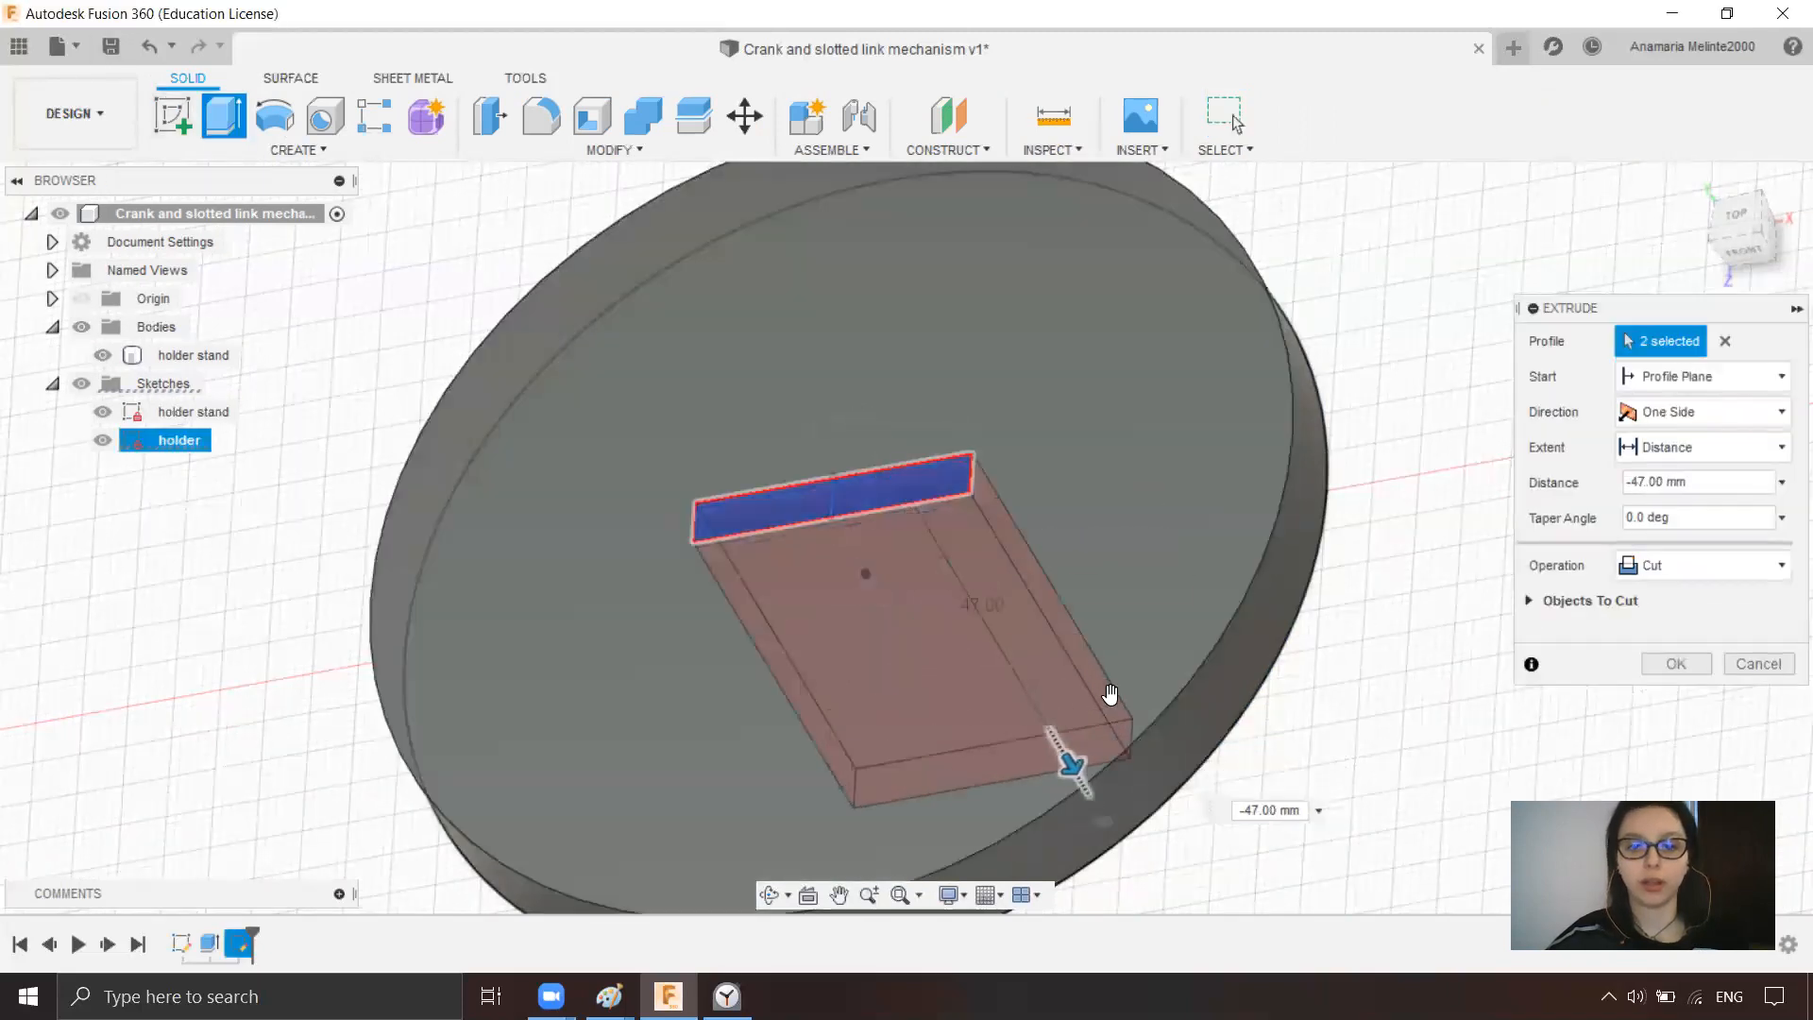
pyautogui.press('Return')
pyautogui.moveTo(1762, 219)
pyautogui.mouseDown()
pyautogui.moveTo(1711, 210)
pyautogui.moveTo(1695, 133)
pyautogui.moveTo(1742, 241)
pyautogui.mouseUp()
pyautogui.click(1759, 219)
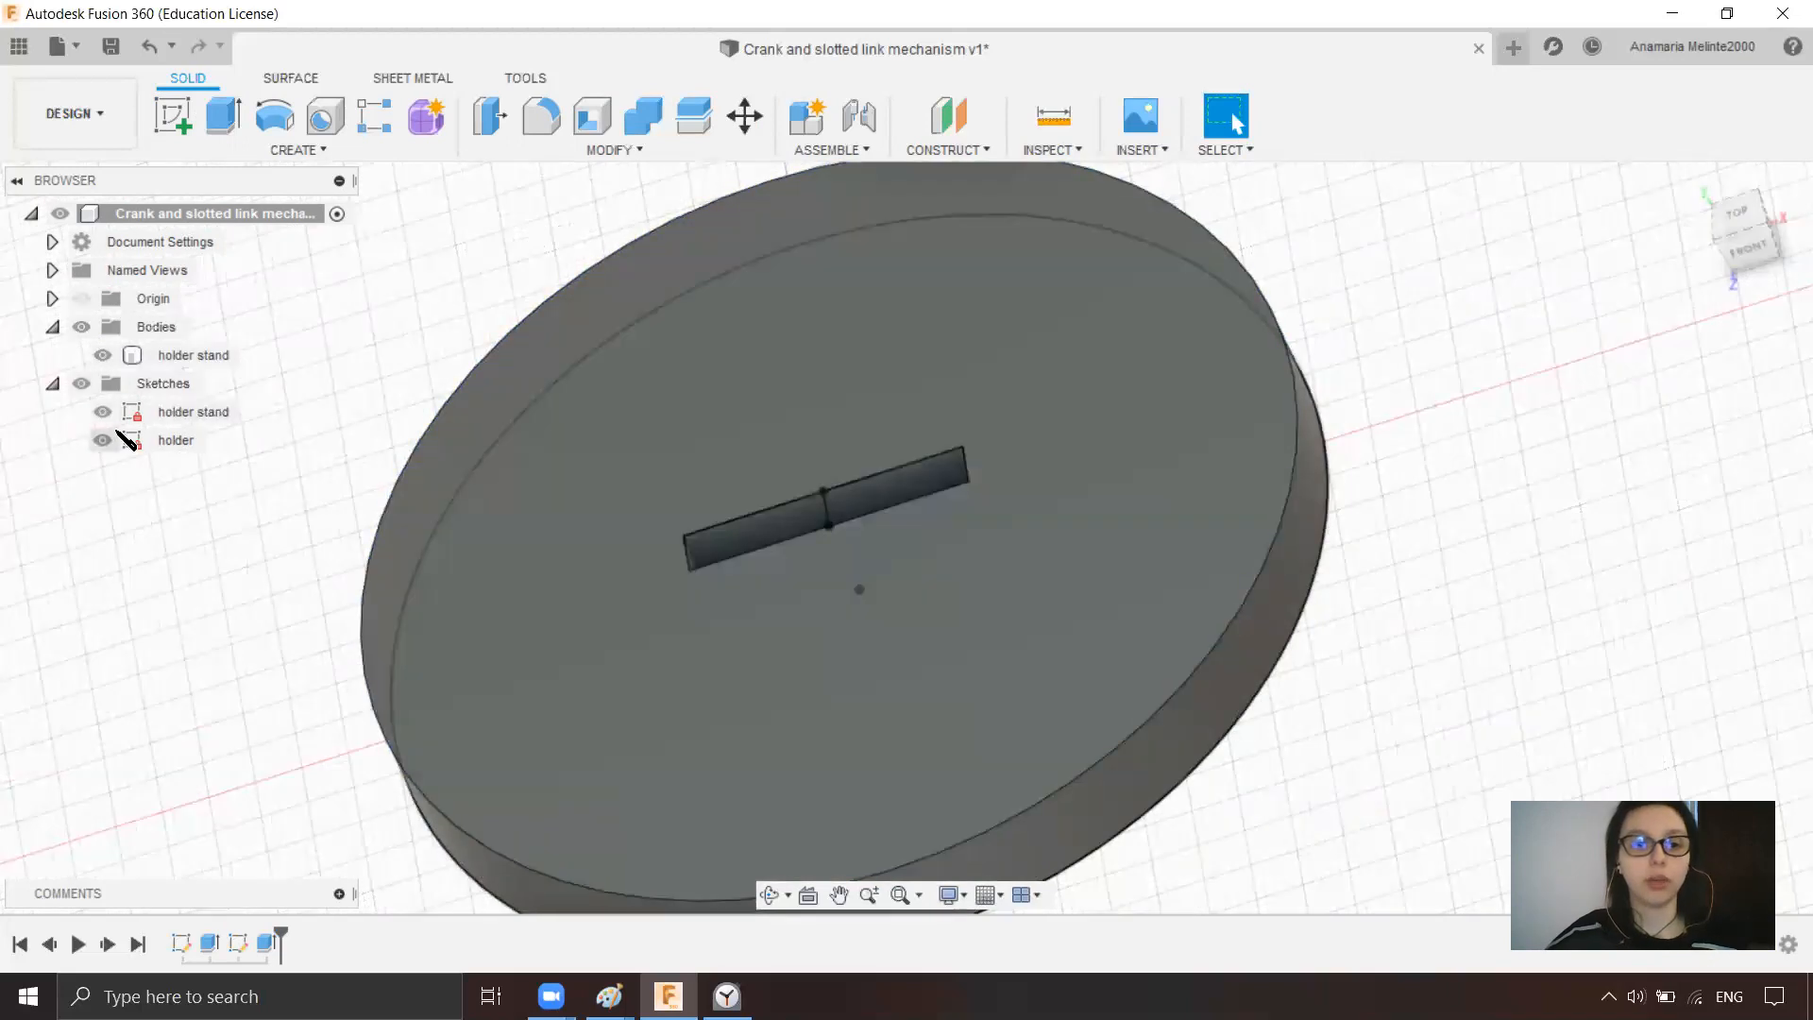
# - Show the holder sketch again and extrude both rectangles upward about 60 mm from the disc as a new body
pyautogui.click(119, 442)
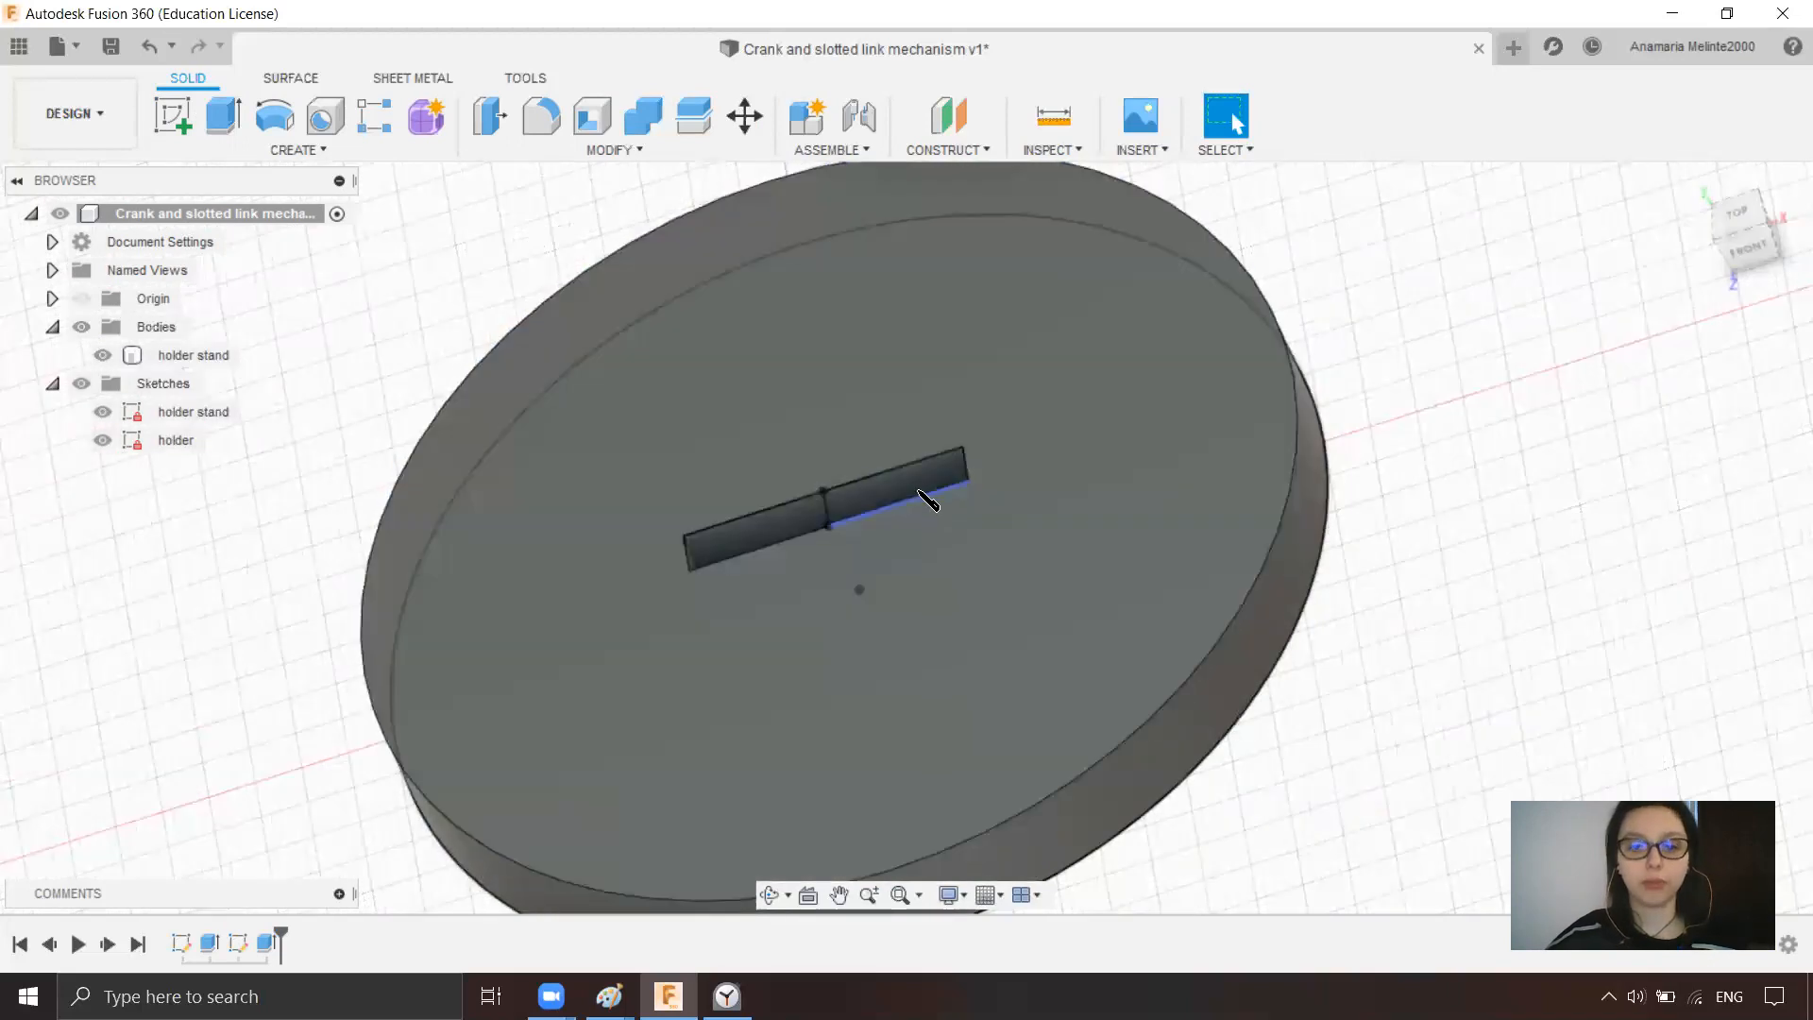
pyautogui.scroll(3, 841, 500)
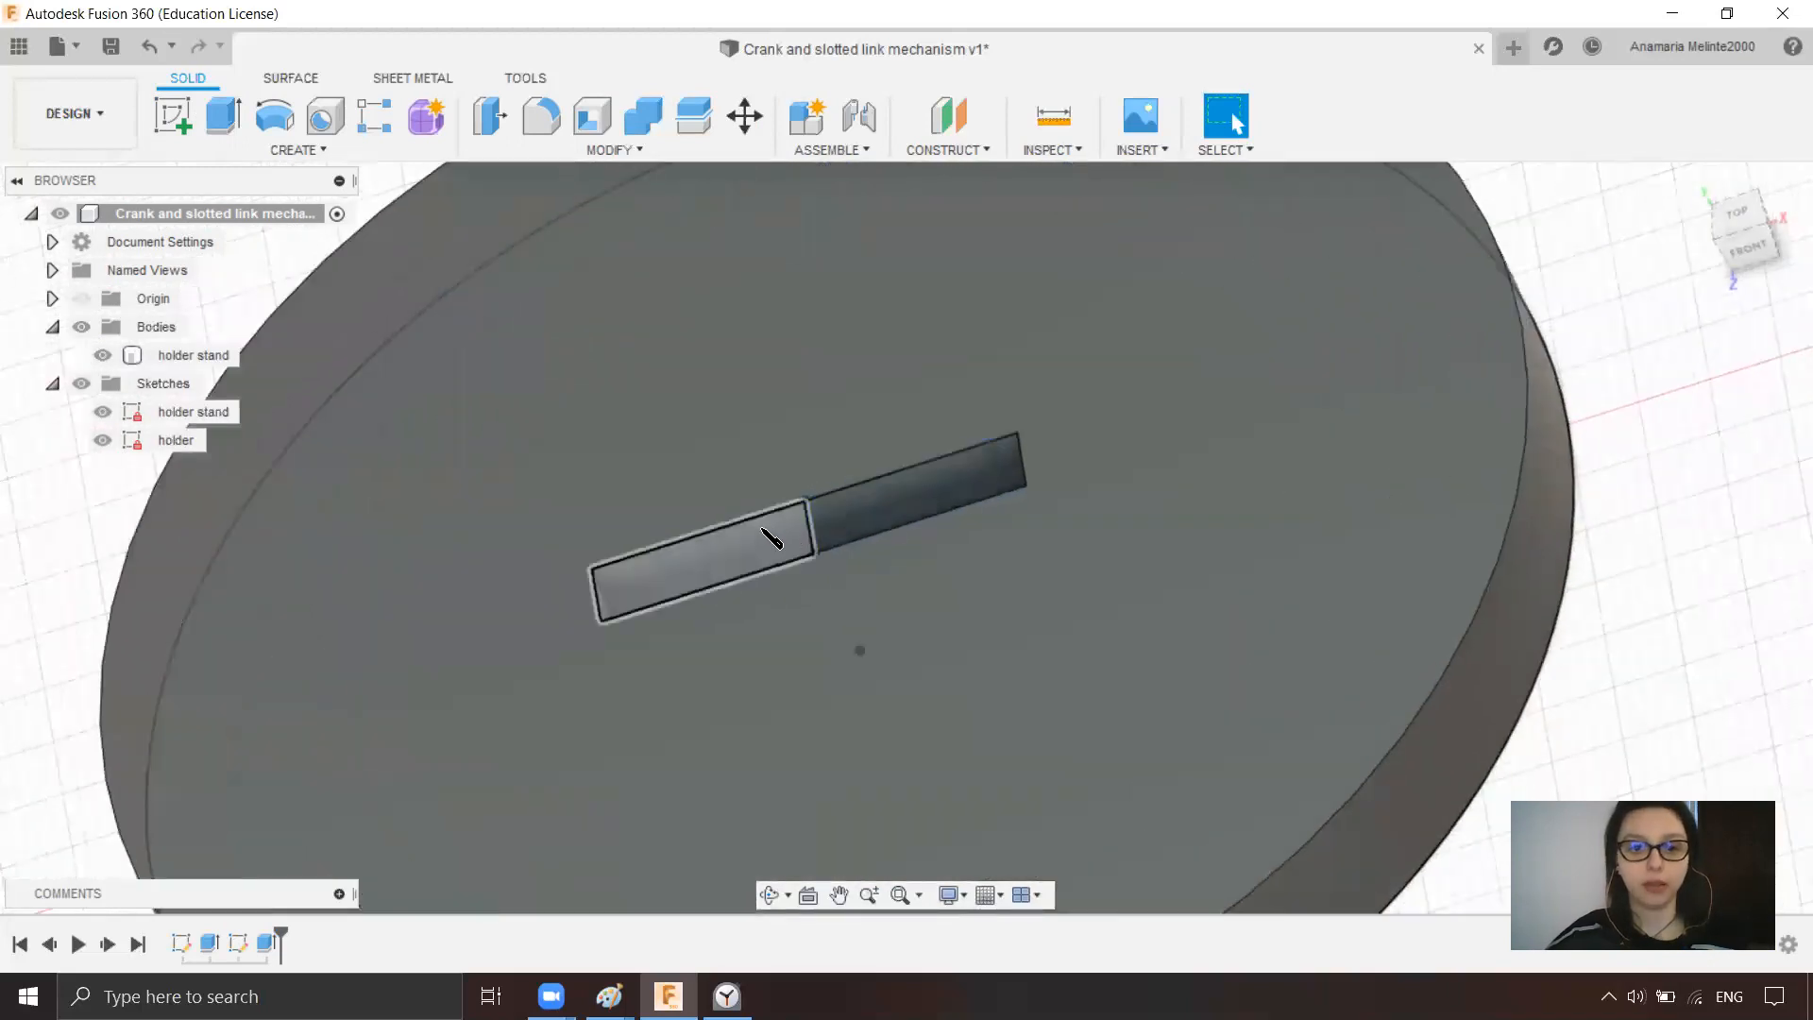
pyautogui.click(781, 526)
pyautogui.keyDown('shift'); pyautogui.click(931, 502); pyautogui.keyUp('shift')
pyautogui.scroll(-5, 727, 371)
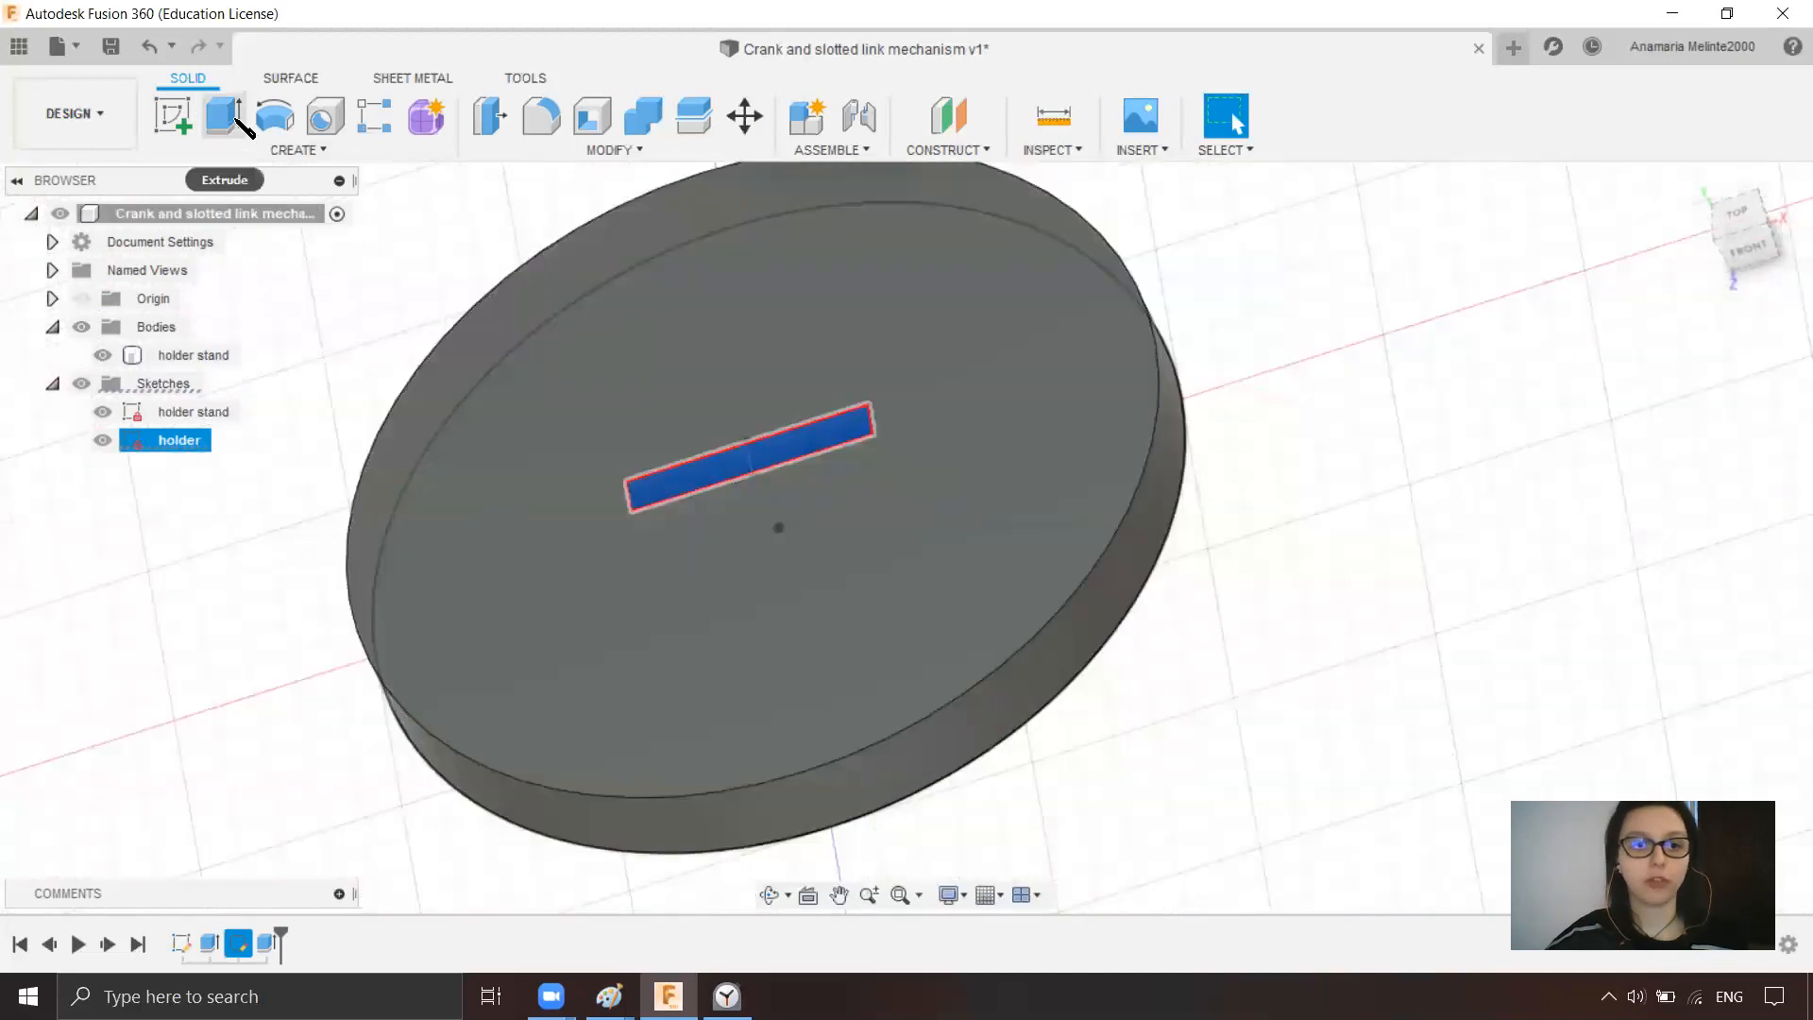
pyautogui.click(222, 115)
pyautogui.scroll(-3, 1291, 598)
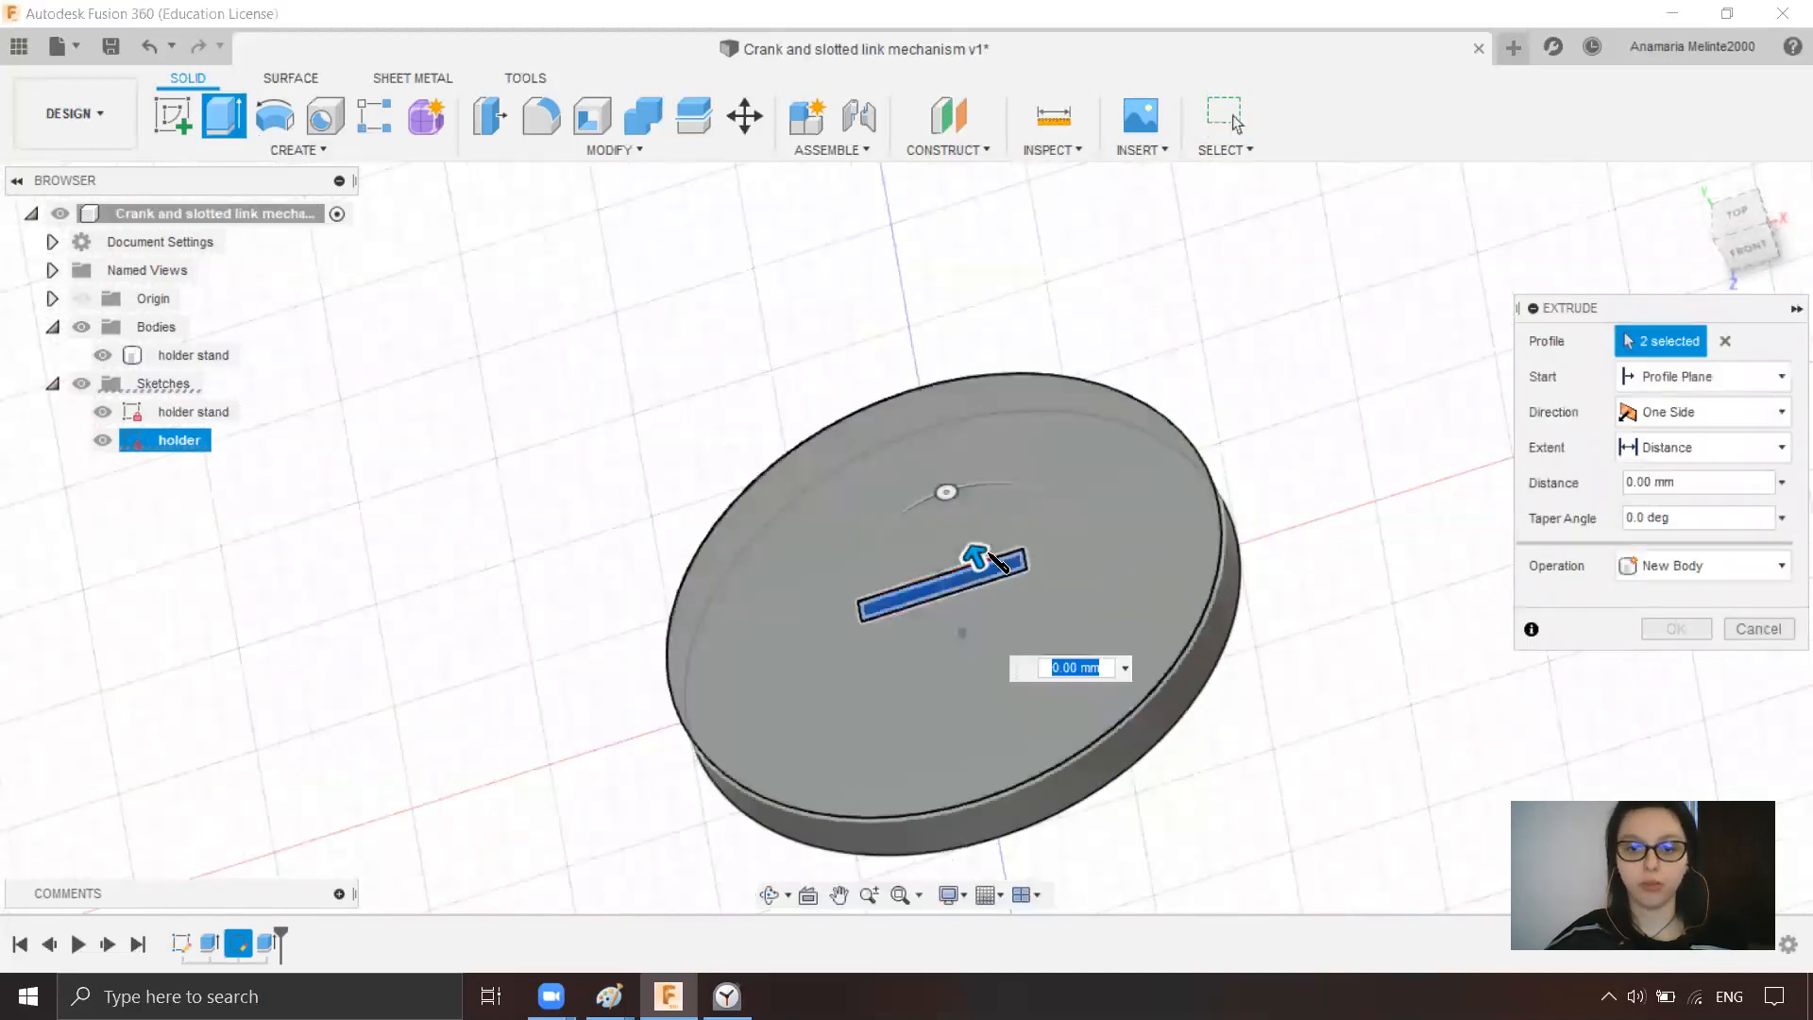
pyautogui.moveTo(970, 537); pyautogui.dragTo(857, 326)
pyautogui.click(1742, 254)
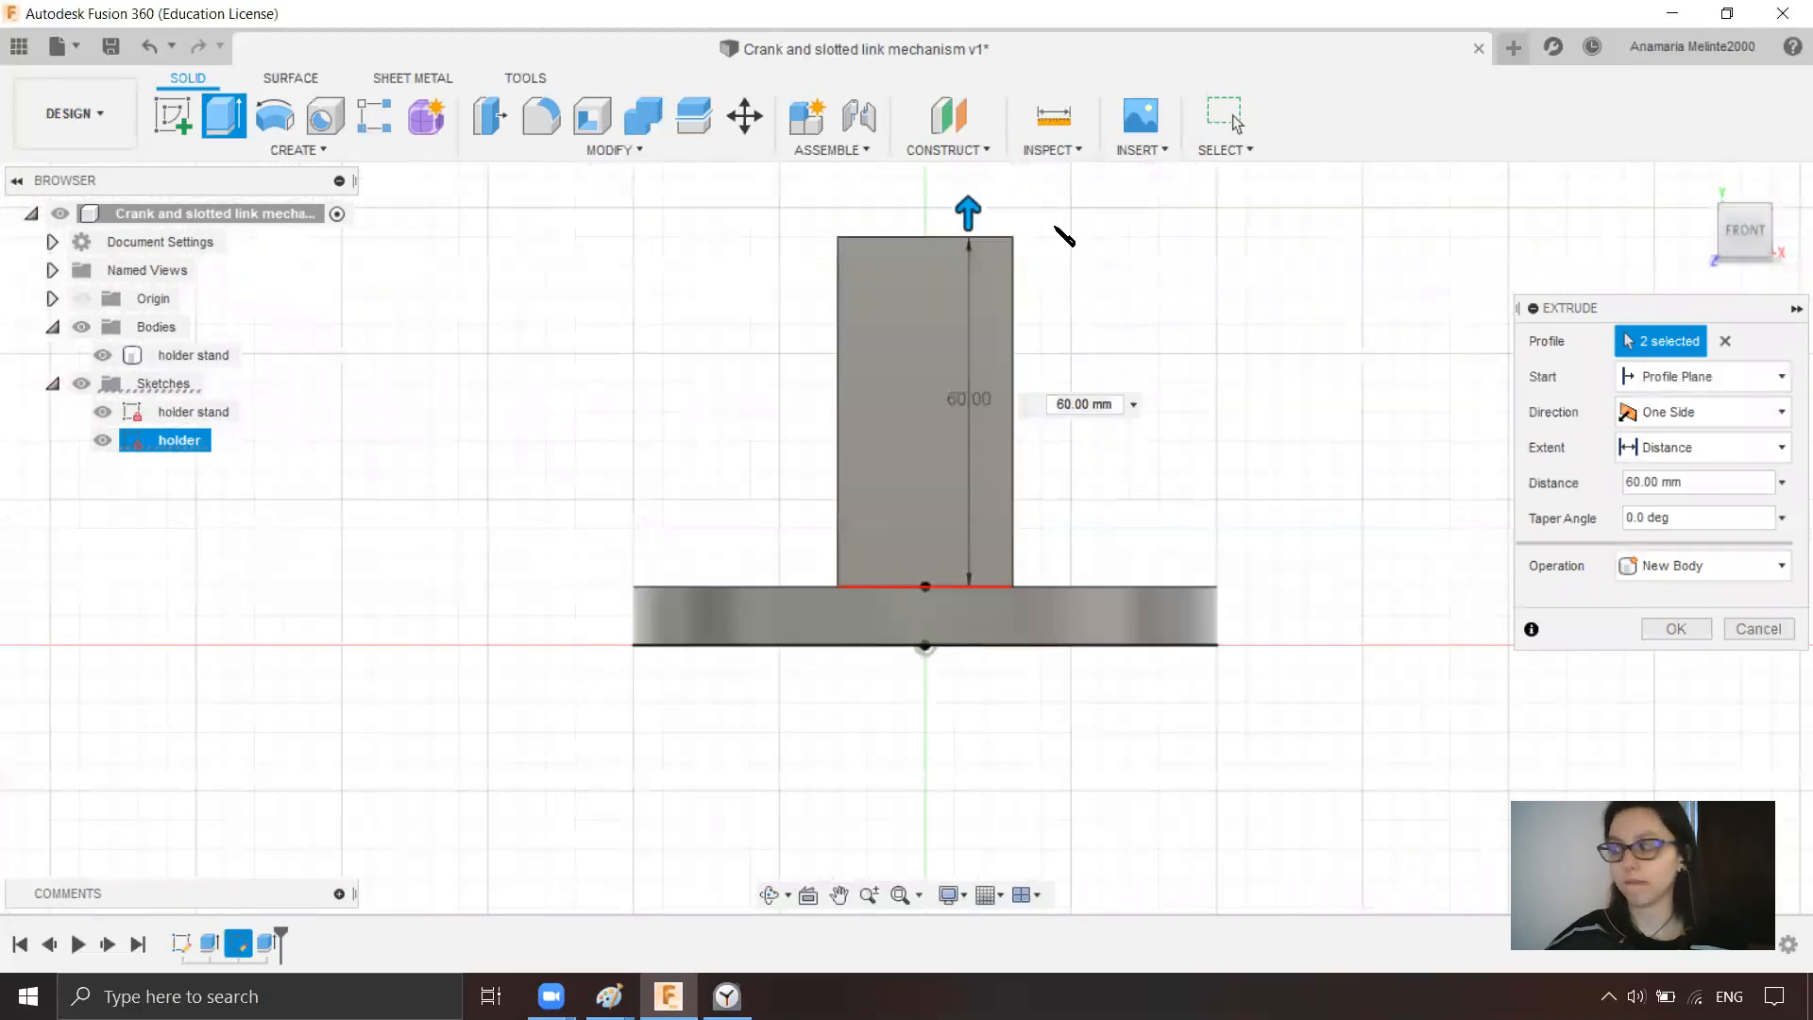
# - Set the holder extrusion's distance to 190 mm and create it as a new body
pyautogui.moveTo(1215, 300); pyautogui.dragTo(1241, 745, button='middle')
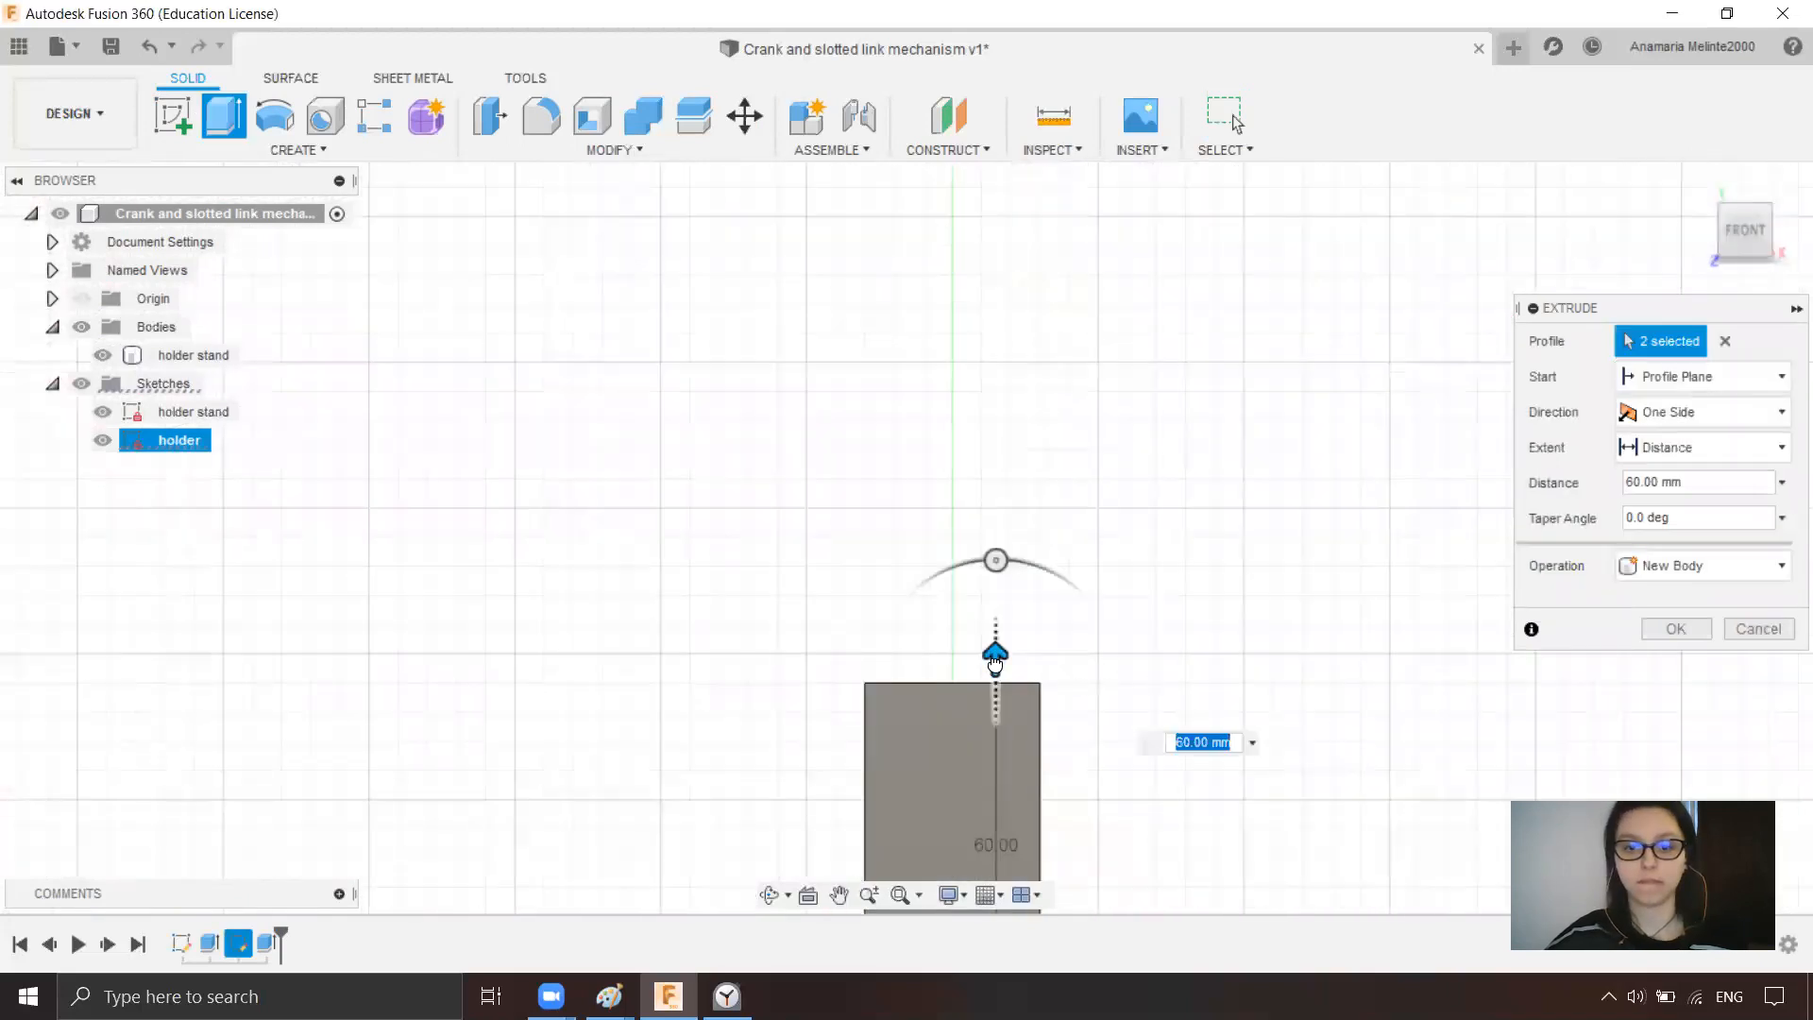
pyautogui.moveTo(998, 663); pyautogui.dragTo(1002, 345)
pyautogui.write('190')
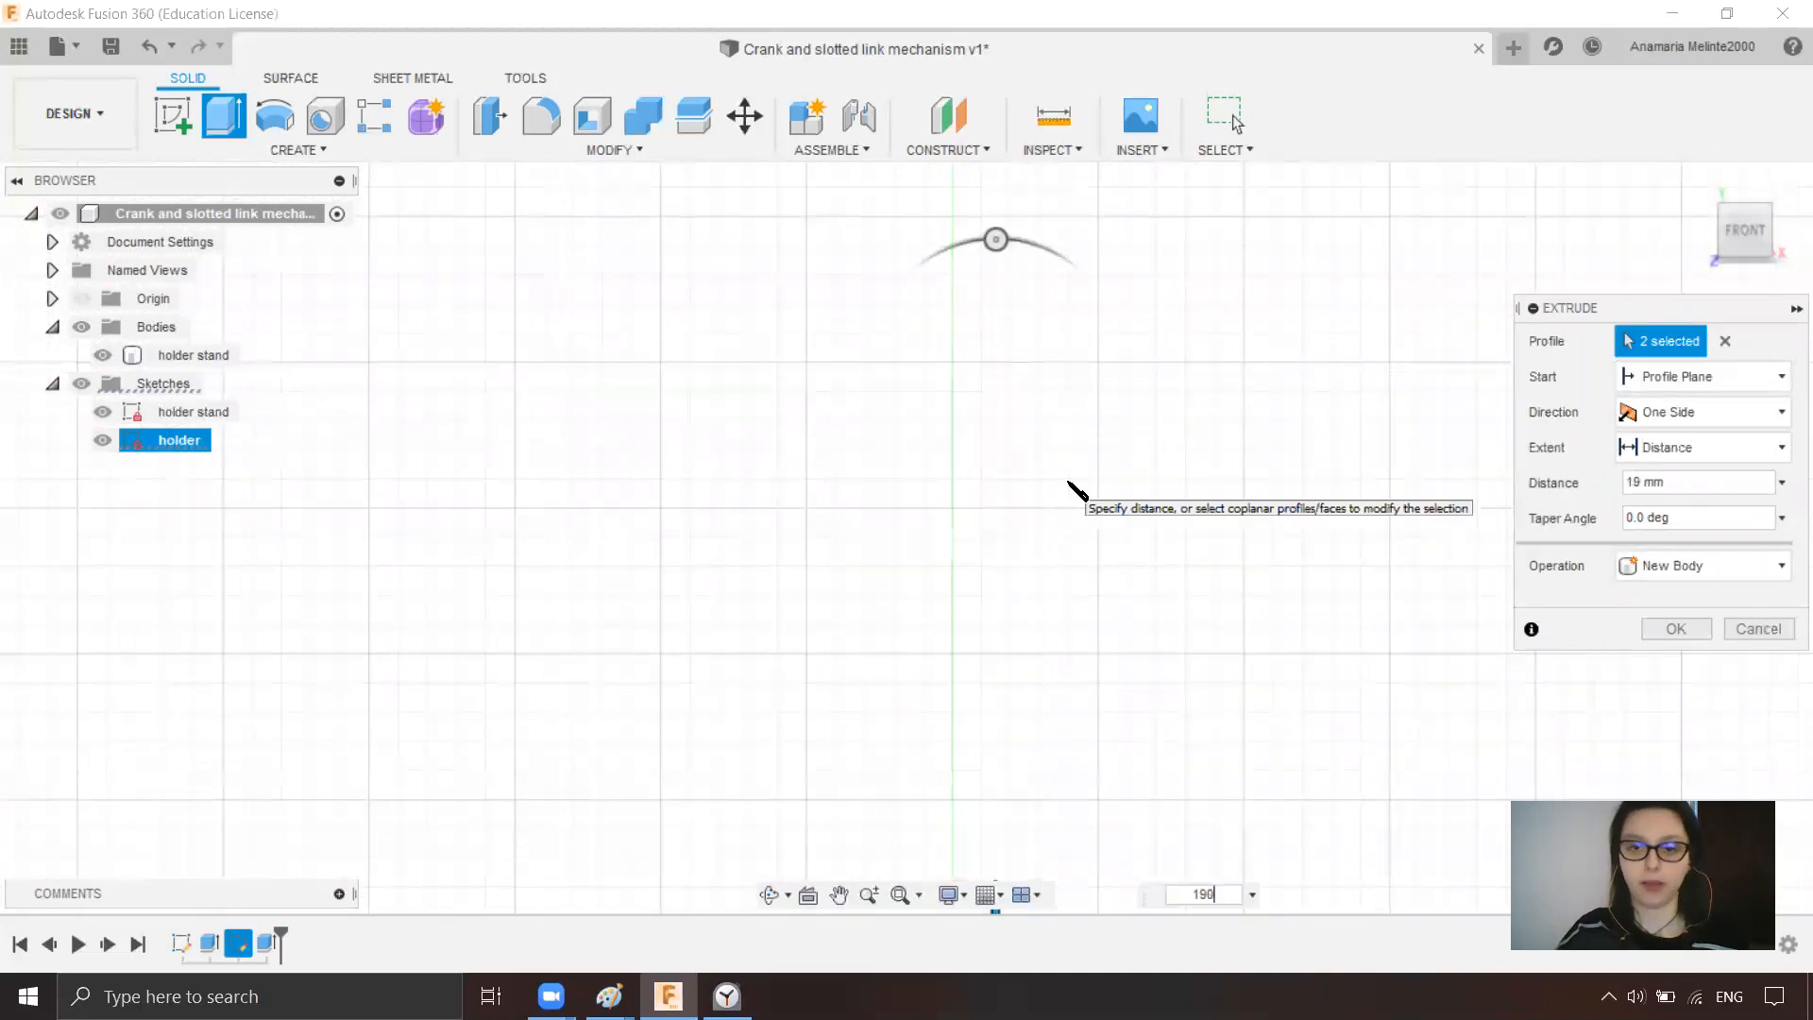
pyautogui.scroll(-5, 1117, 551)
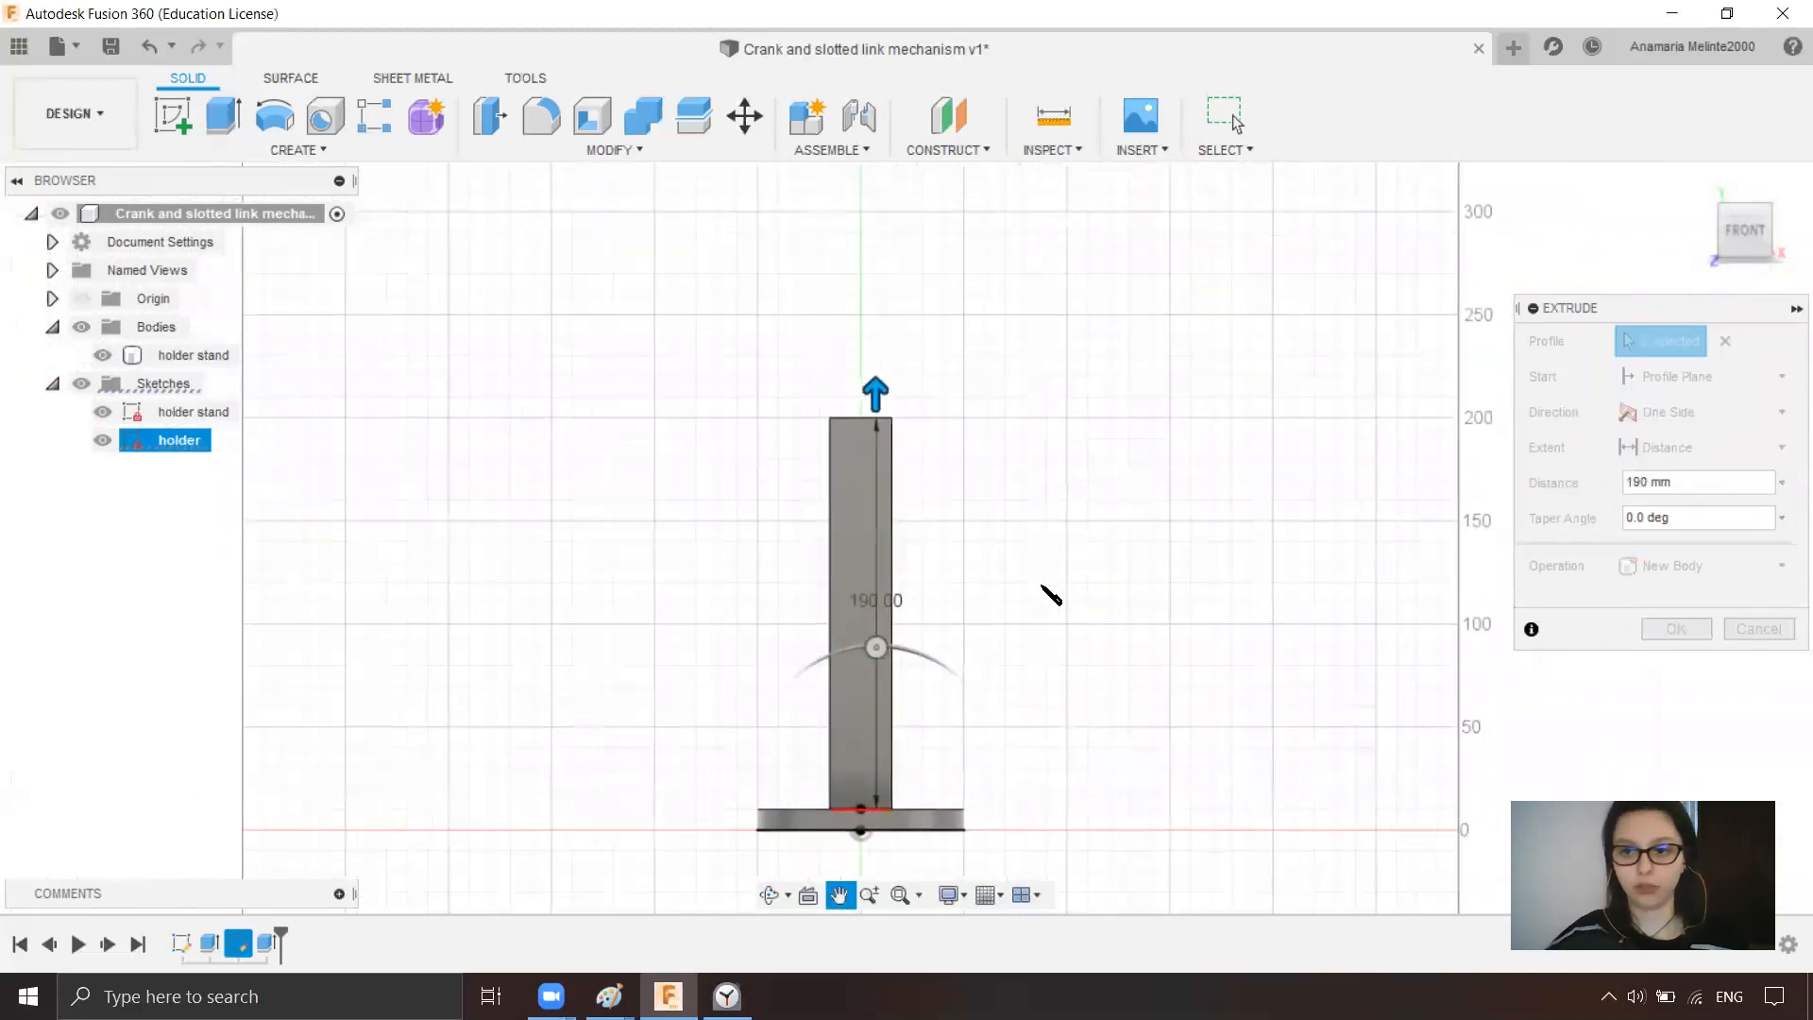
pyautogui.scroll(2, 1029, 614)
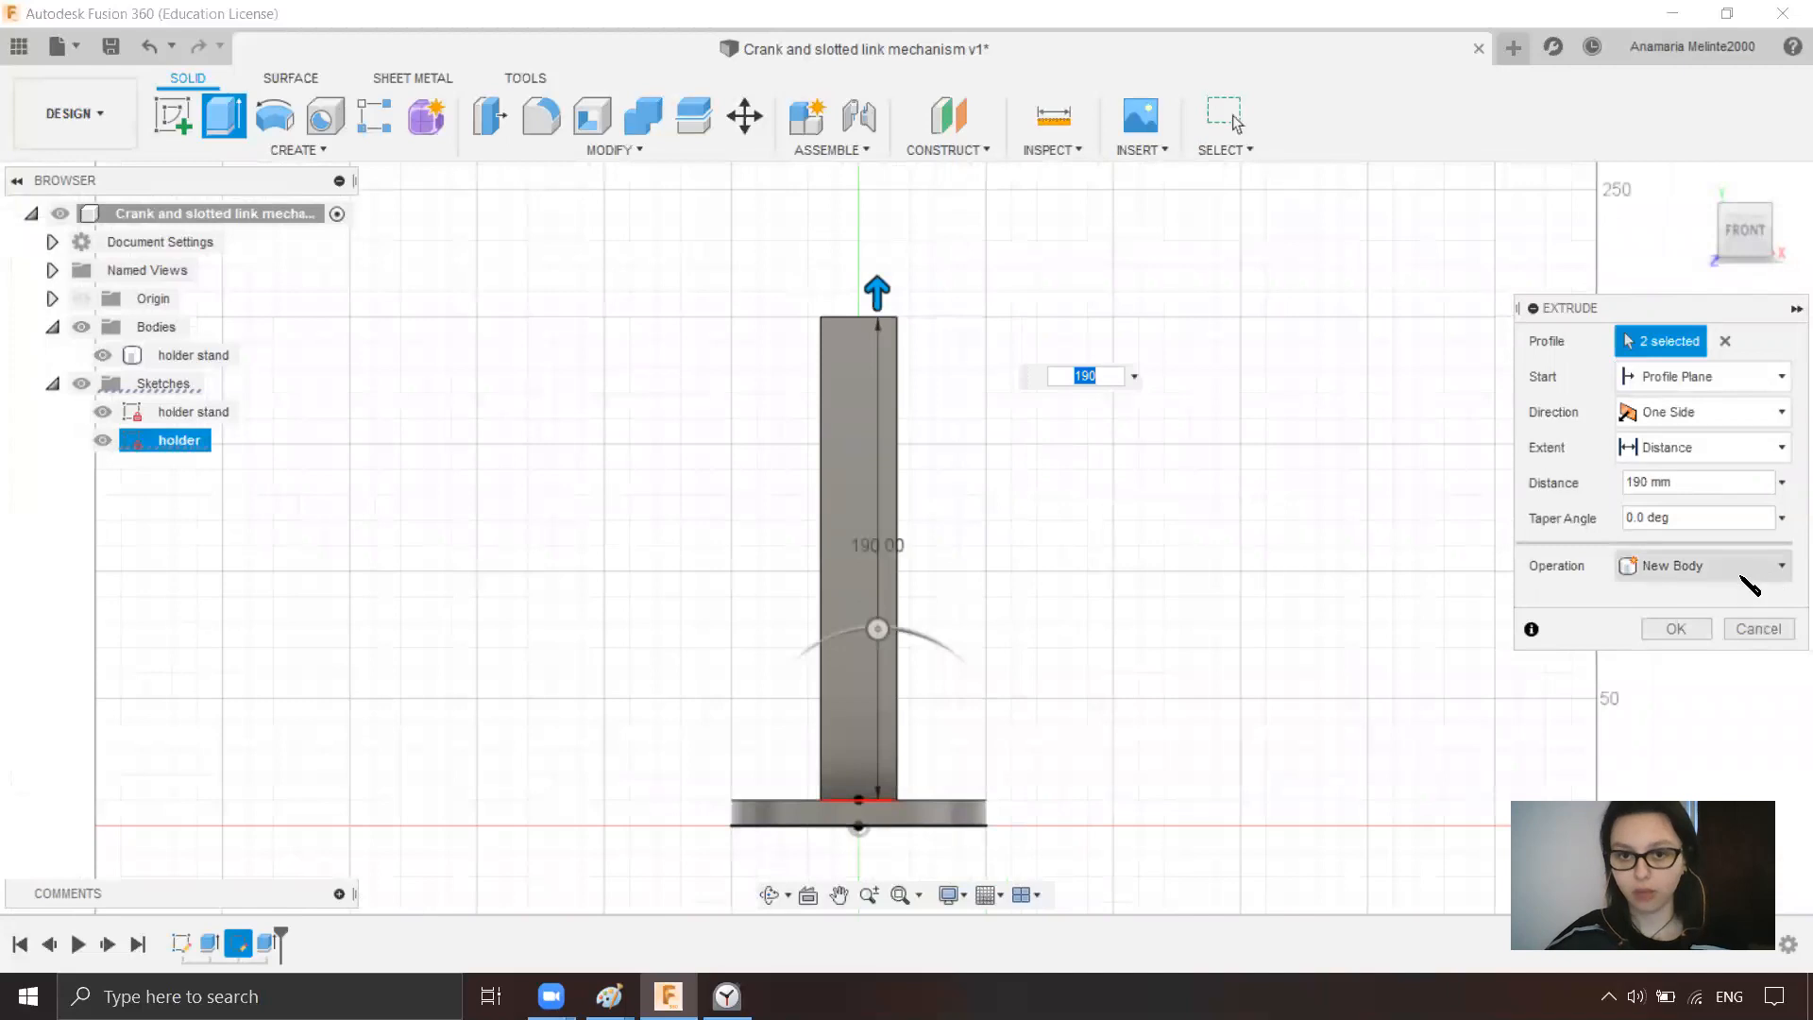
pyautogui.click(1672, 628)
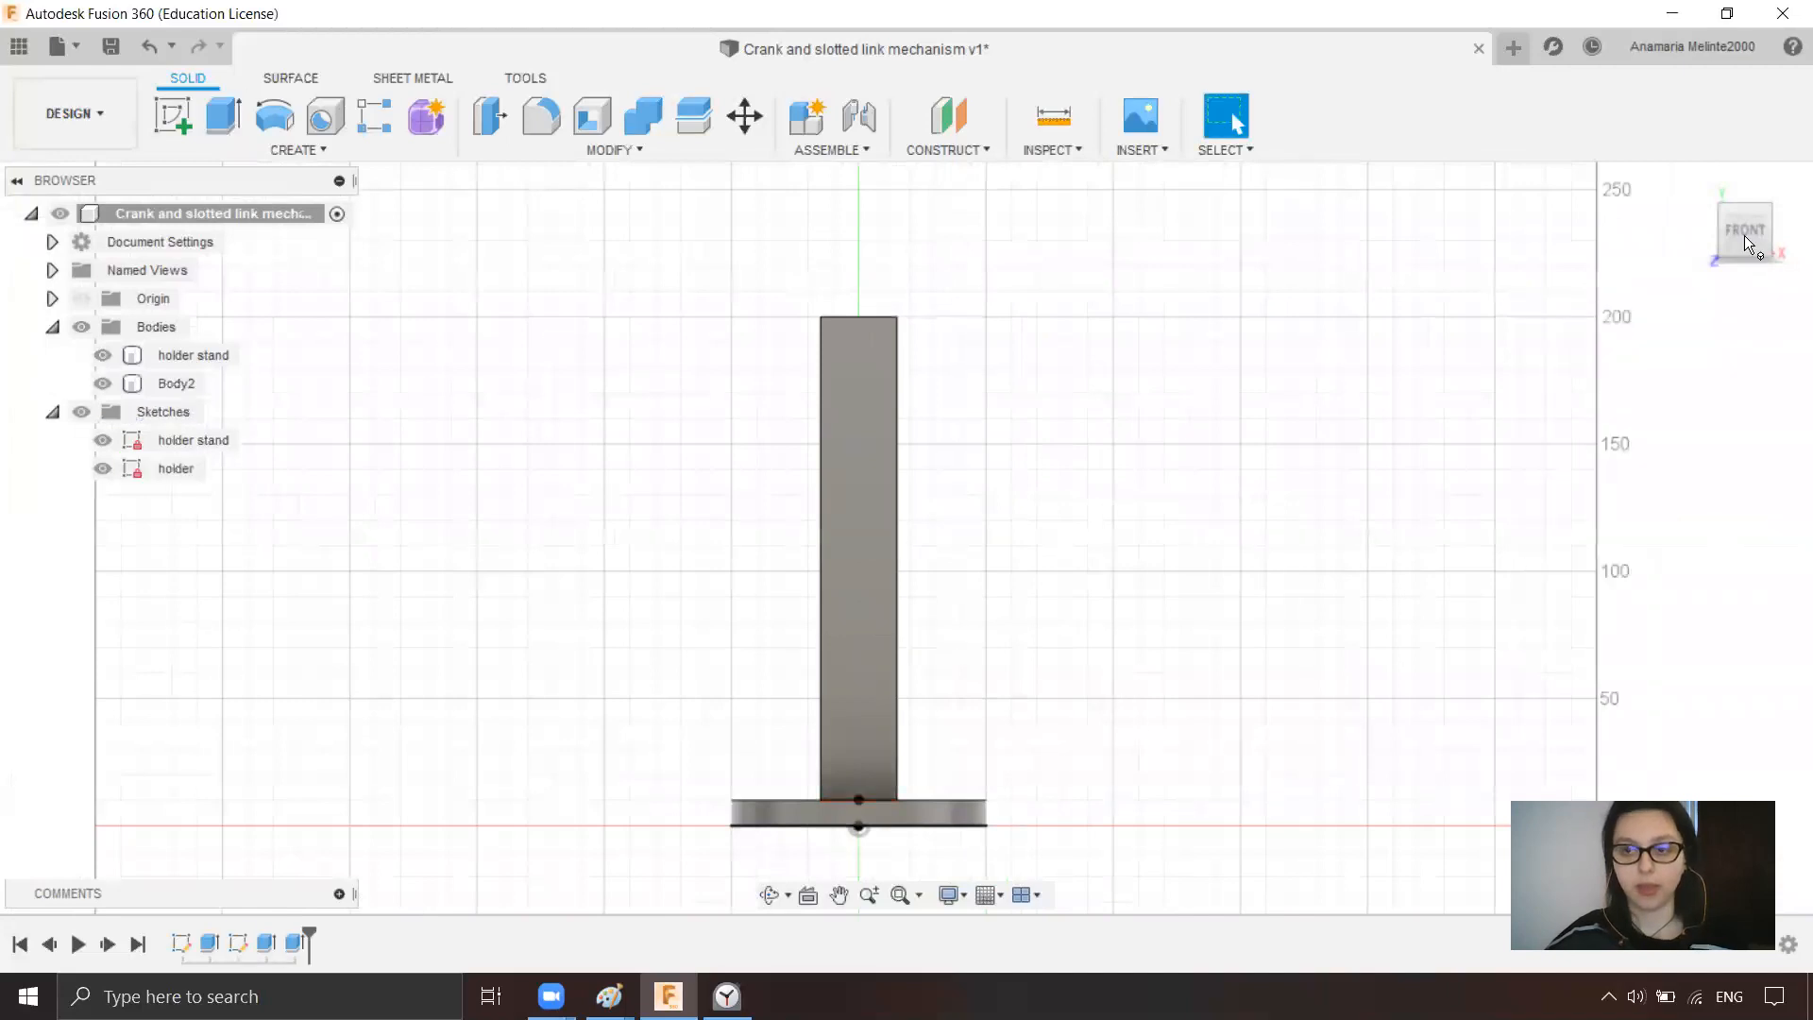
# - Look at the slot from the underside of the disc and hide the holder stand and holder sketches
pyautogui.moveTo(1729, 174); pyautogui.dragTo(1735, 104)
pyautogui.scroll(9, 822, 648)
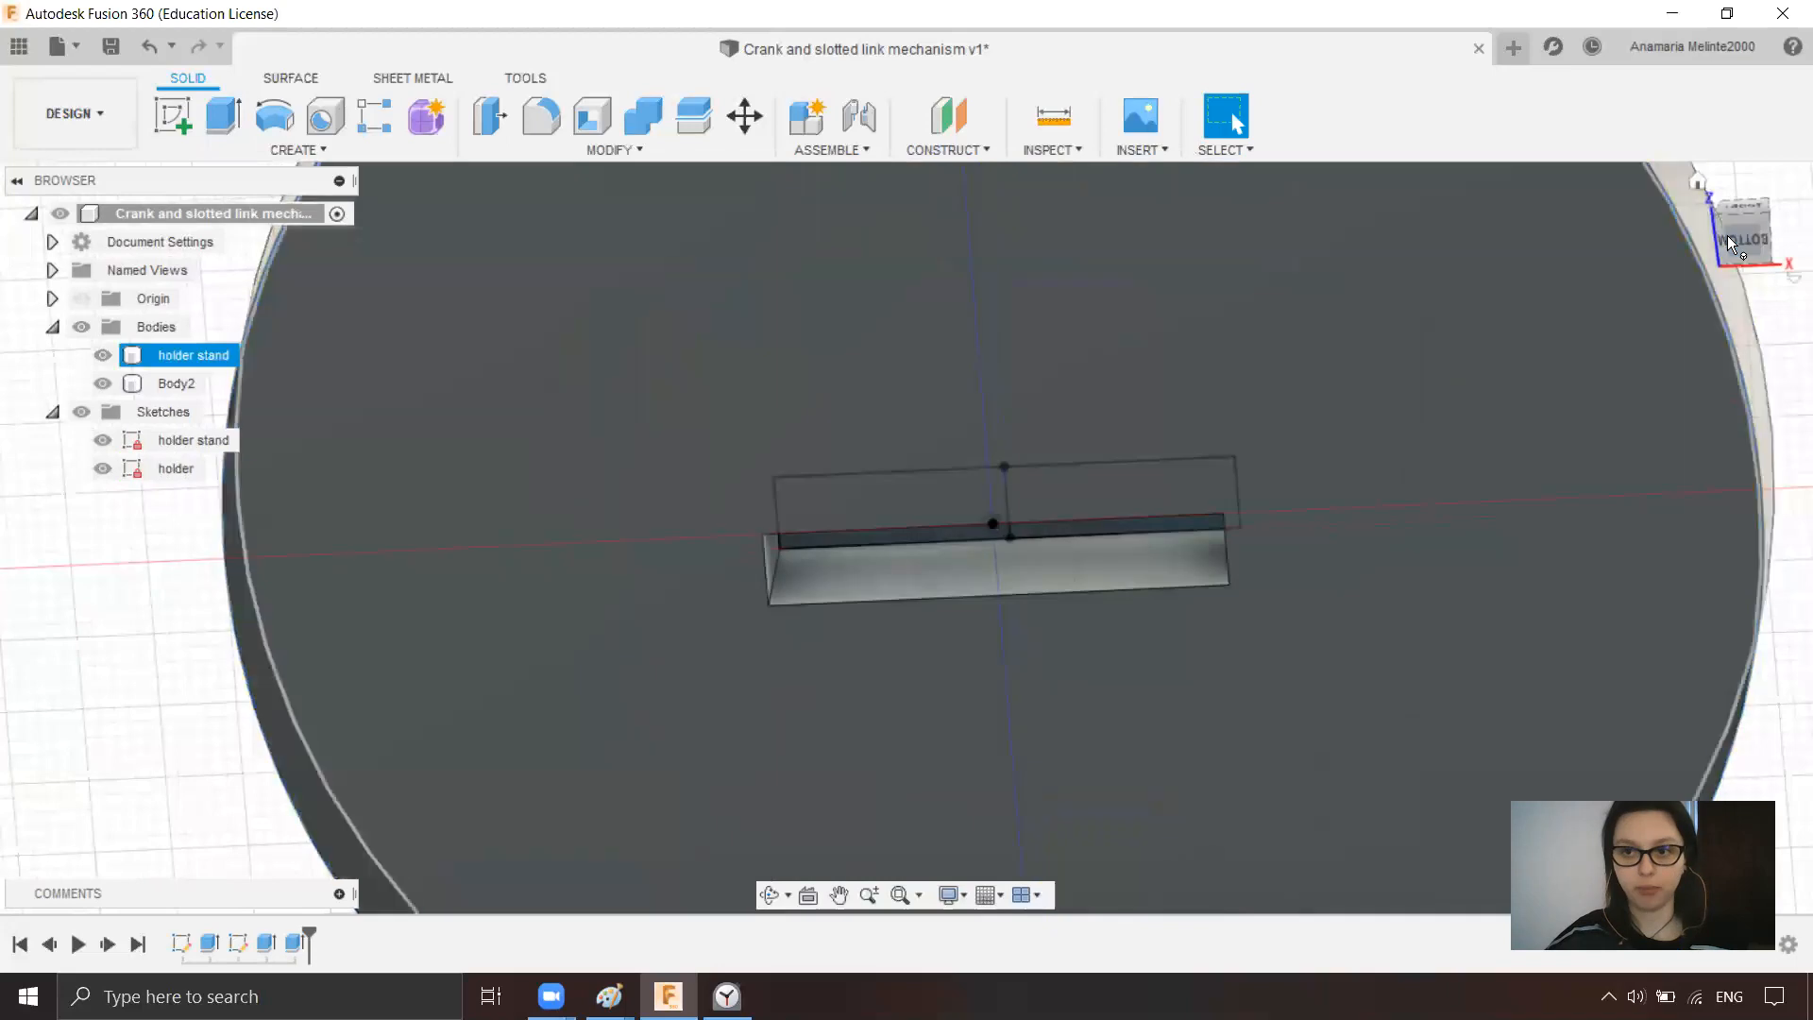
pyautogui.click(1735, 230)
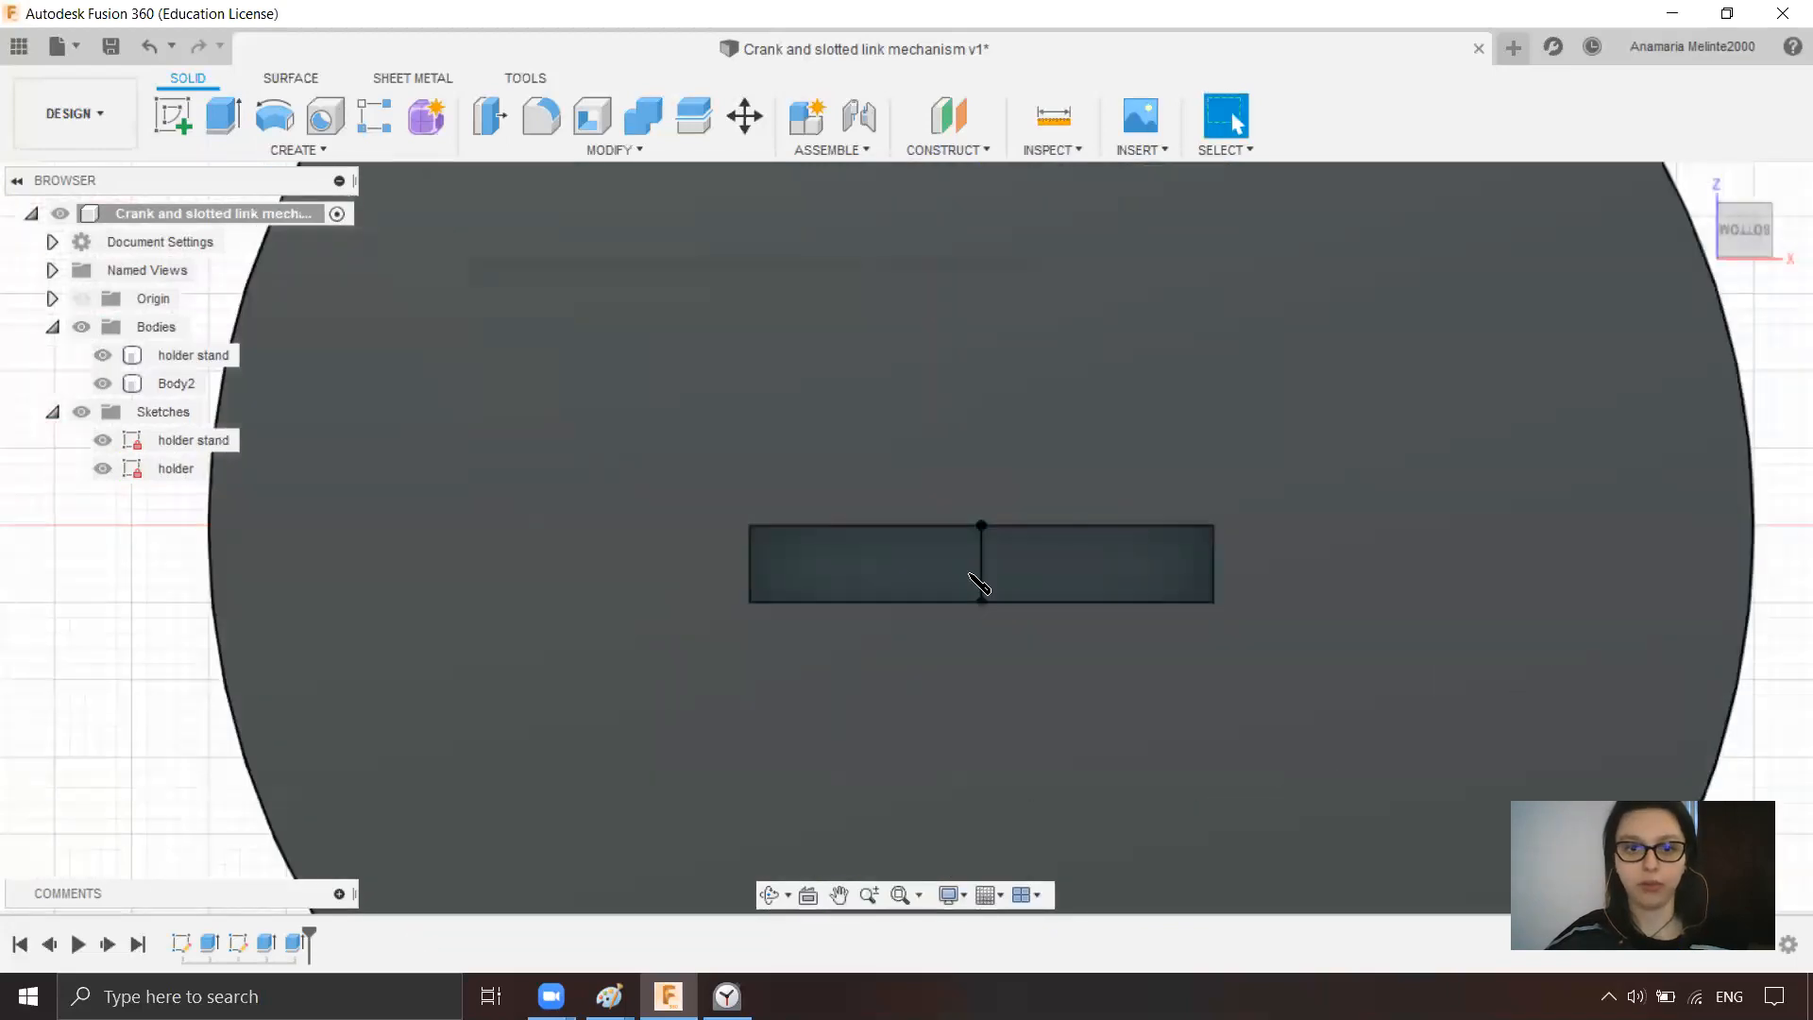
pyautogui.click(193, 440)
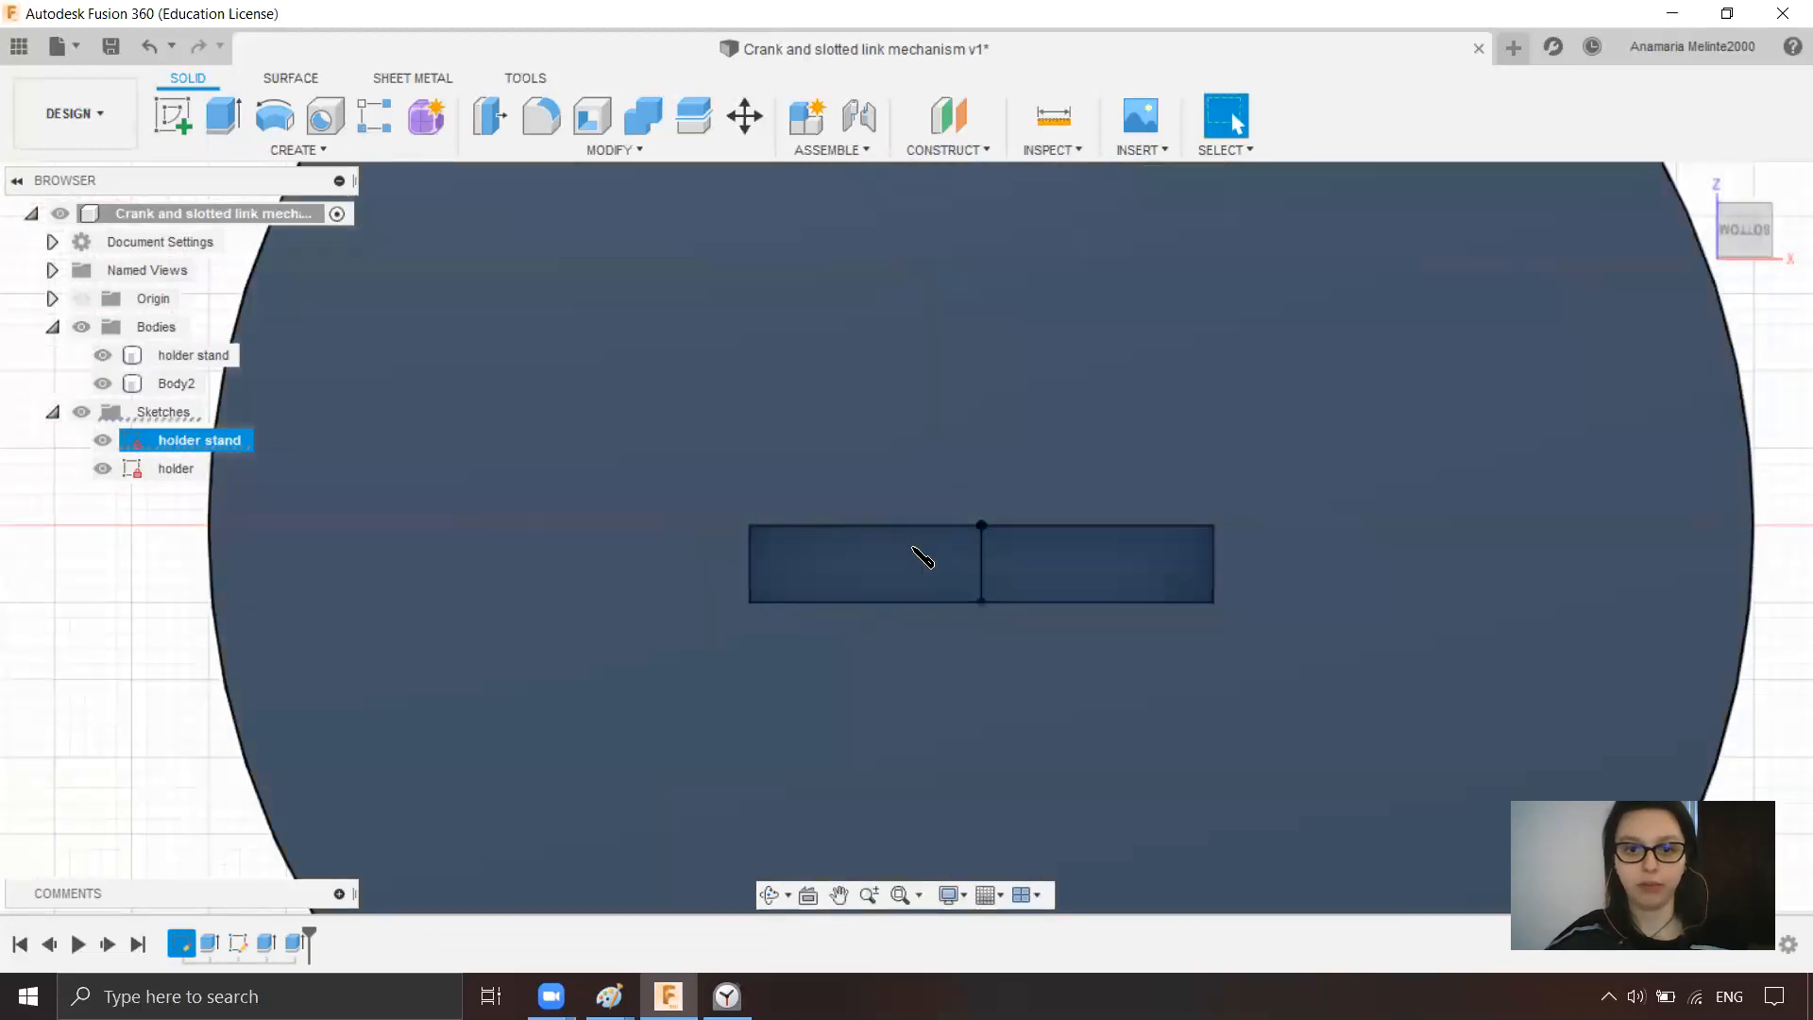
pyautogui.click(102, 440)
pyautogui.click(102, 468)
# - Extrude the holder's bottom face 10 mm down into the slot as a Join, hiding the holder stand body only during the operation
pyautogui.click(862, 567)
pyautogui.moveTo(1751, 251); pyautogui.dragTo(1749, 288)
pyautogui.moveTo(1461, 315); pyautogui.dragTo(1412, 221, button='middle')
pyautogui.press('e')
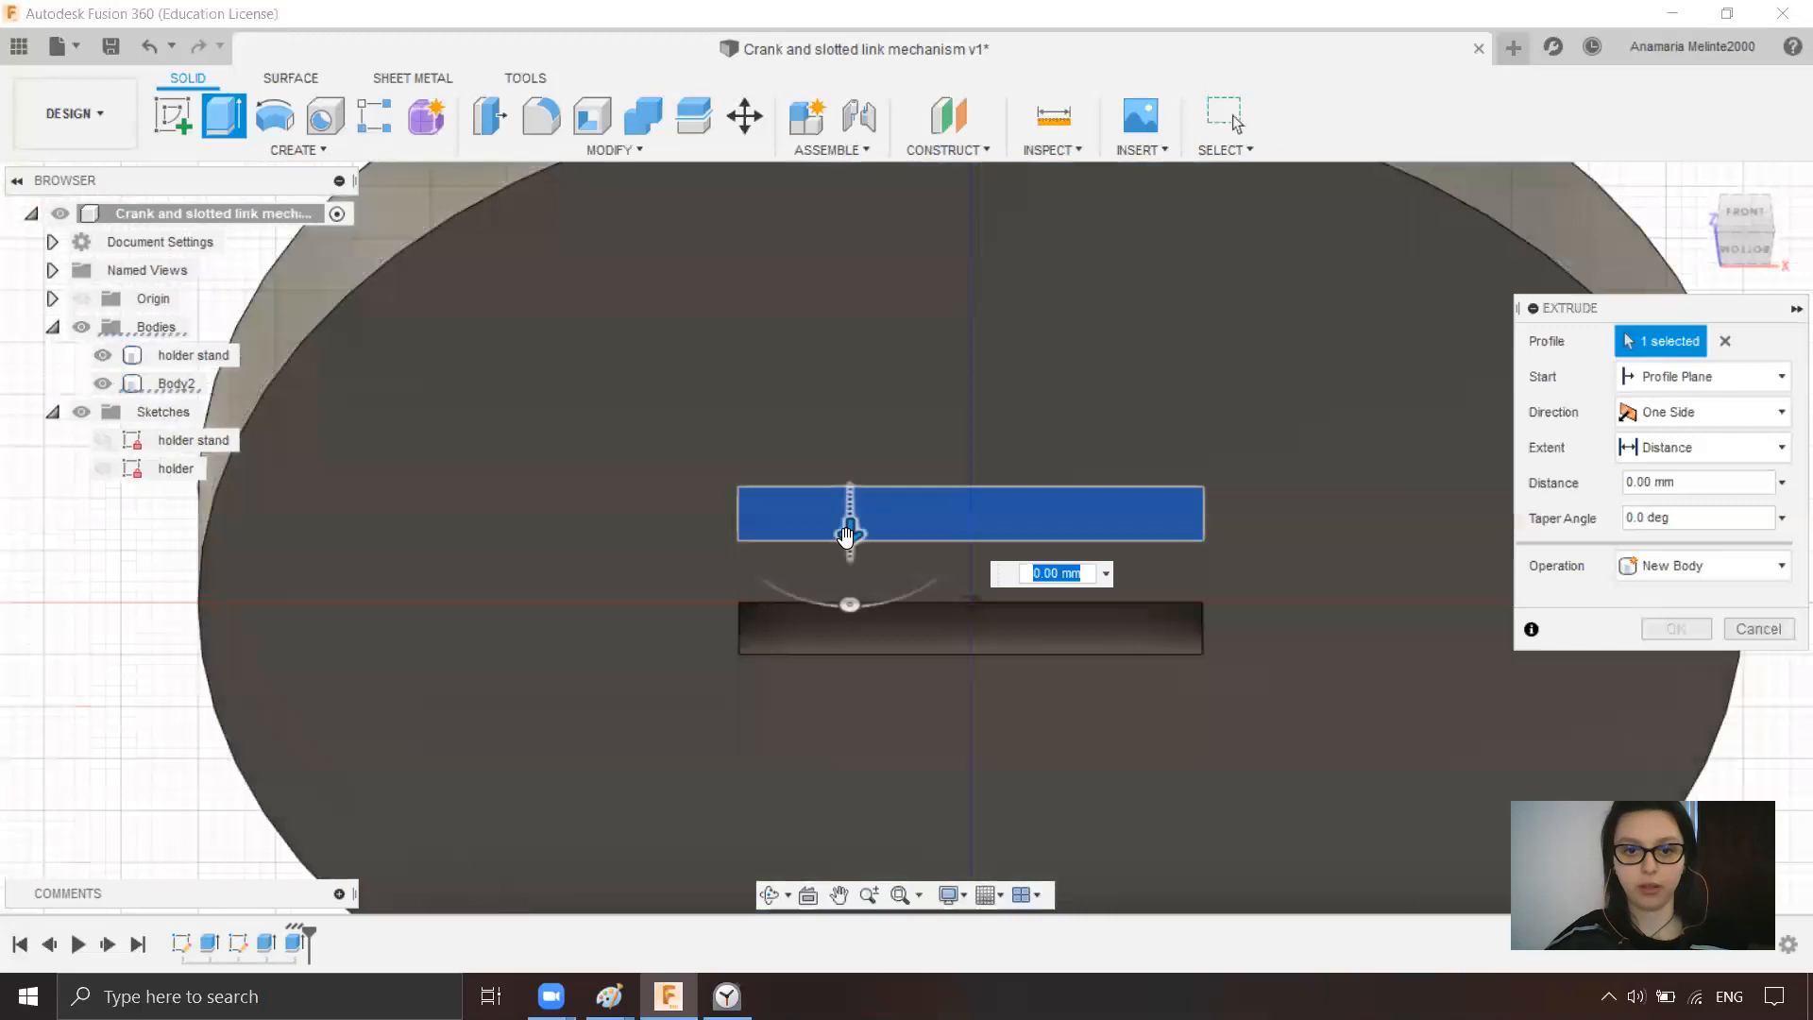
pyautogui.moveTo(834, 537); pyautogui.dragTo(847, 648)
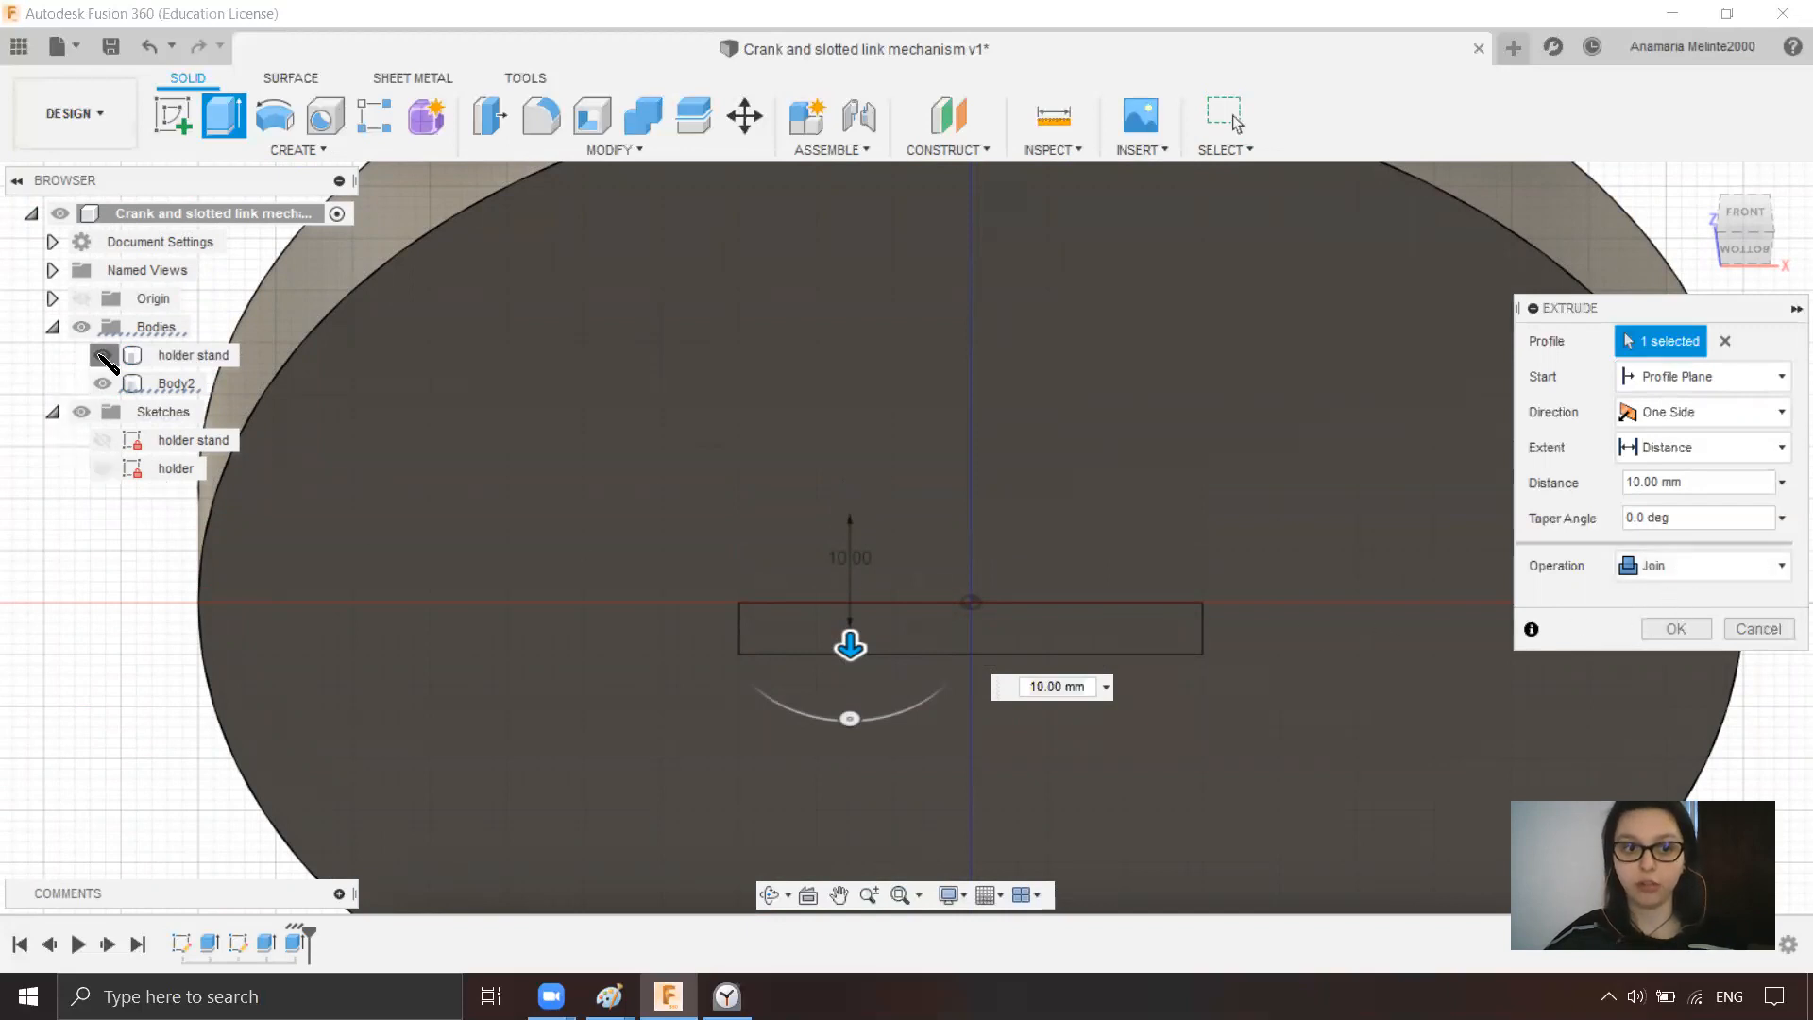
pyautogui.click(102, 356)
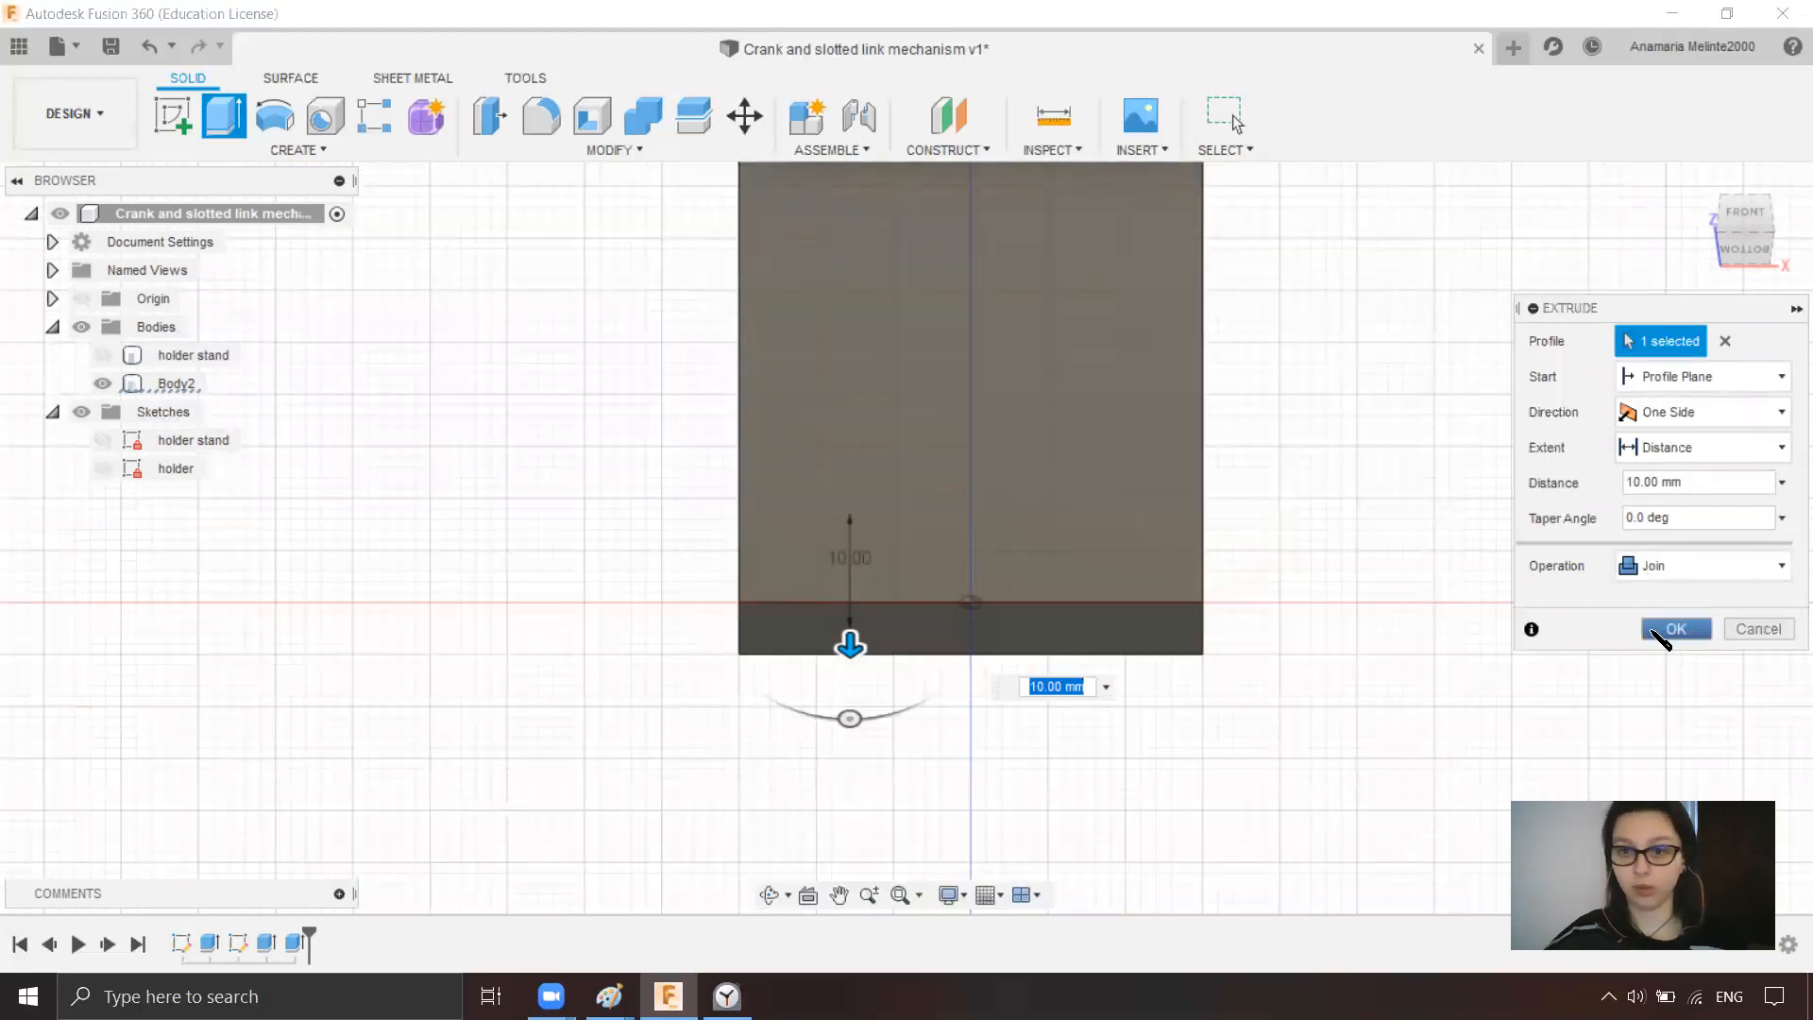
pyautogui.click(1664, 631)
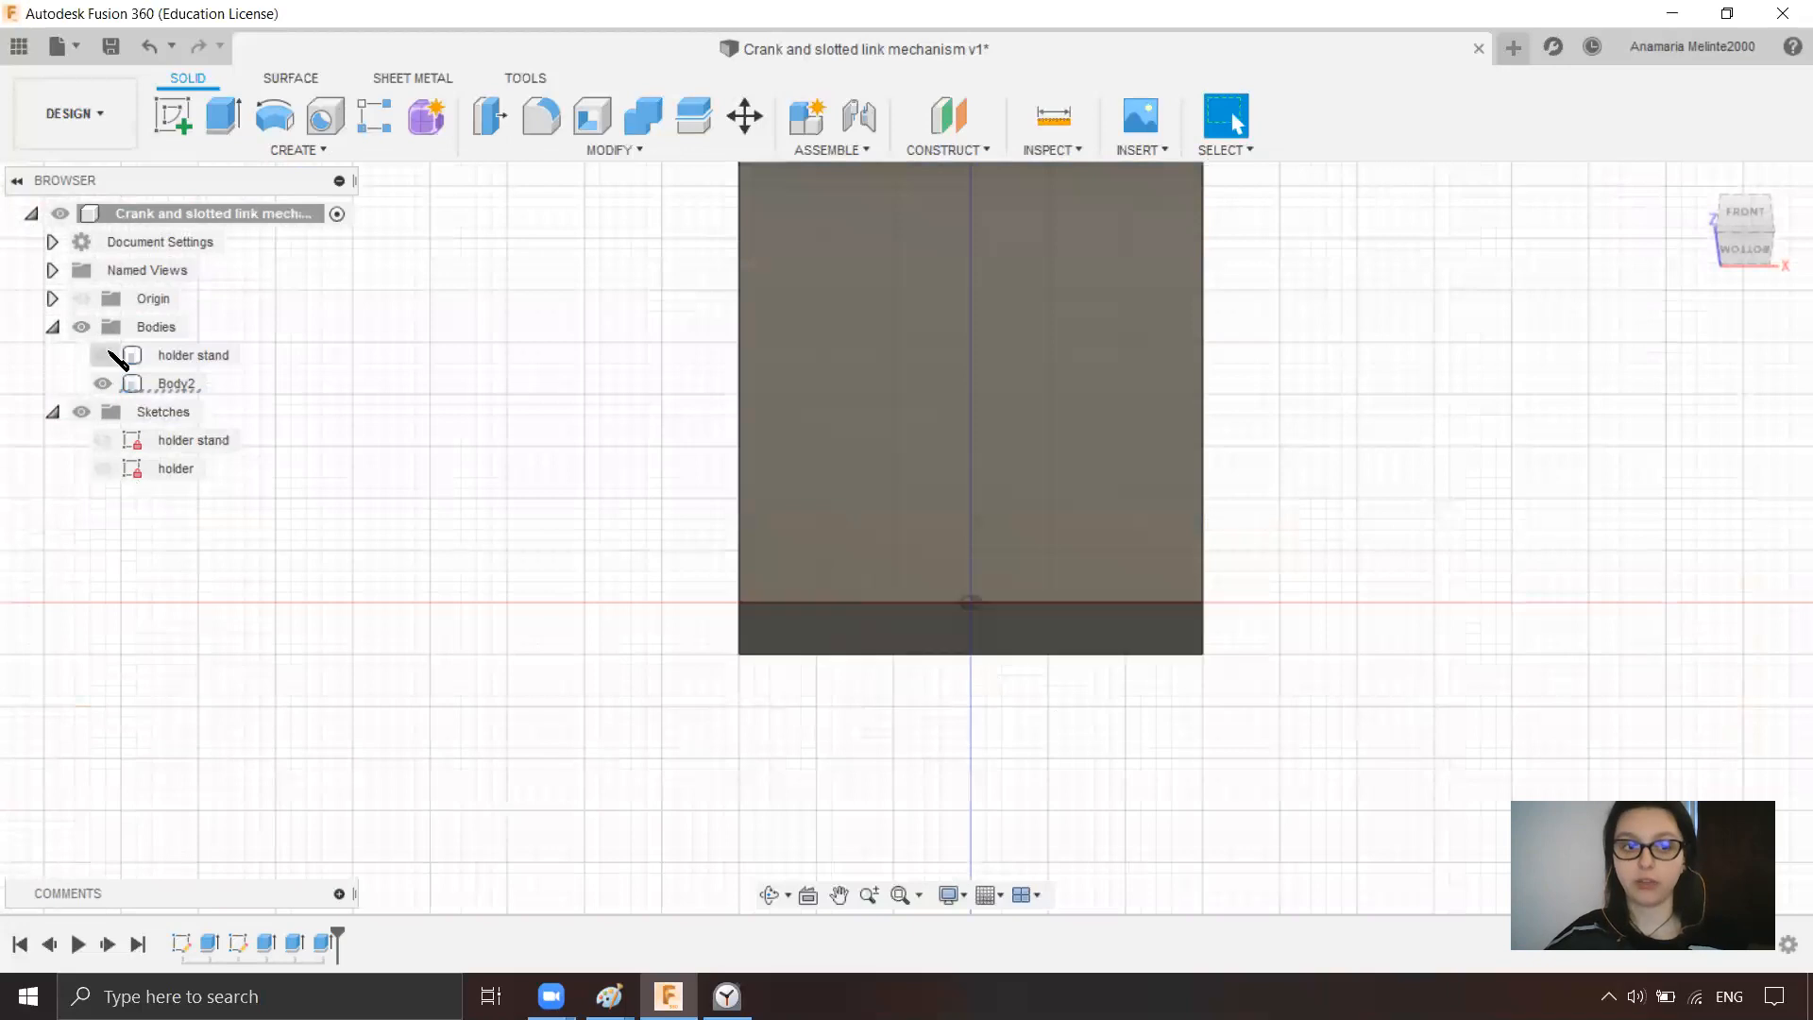
pyautogui.click(105, 355)
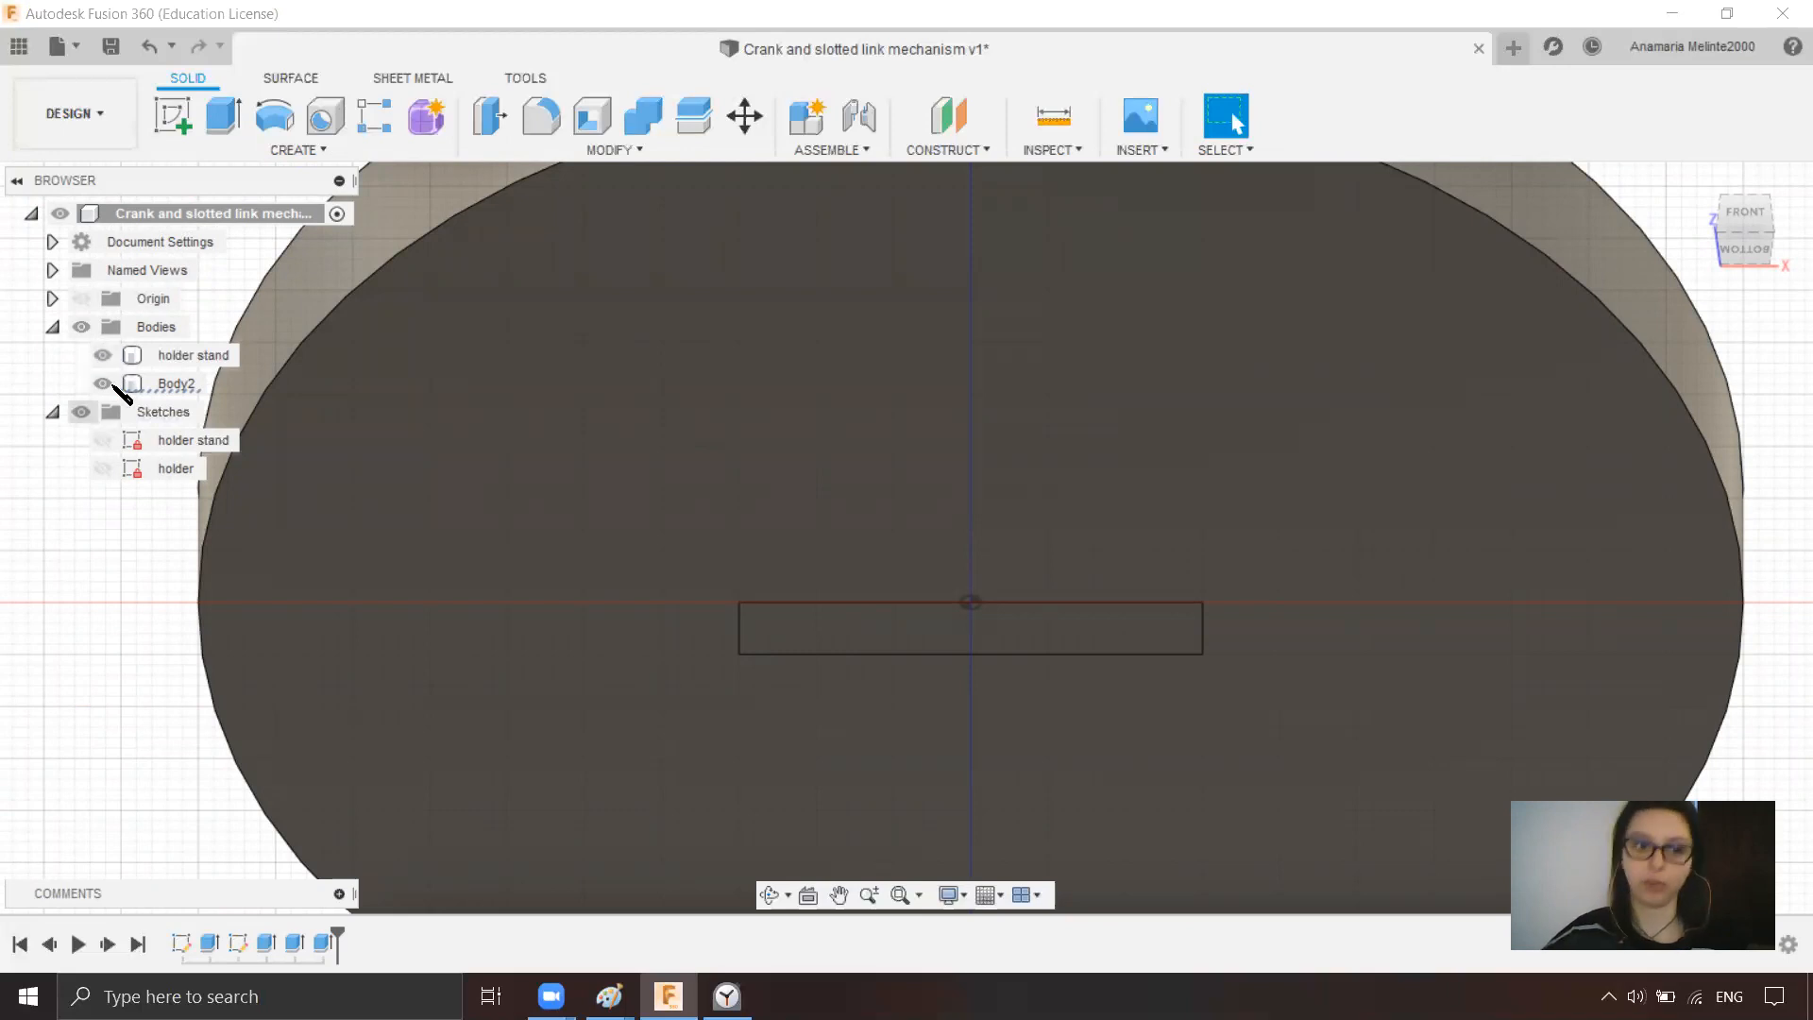
# - Rename the upright bar's body as "holder" and return to the home view
pyautogui.doubleClick(177, 384)
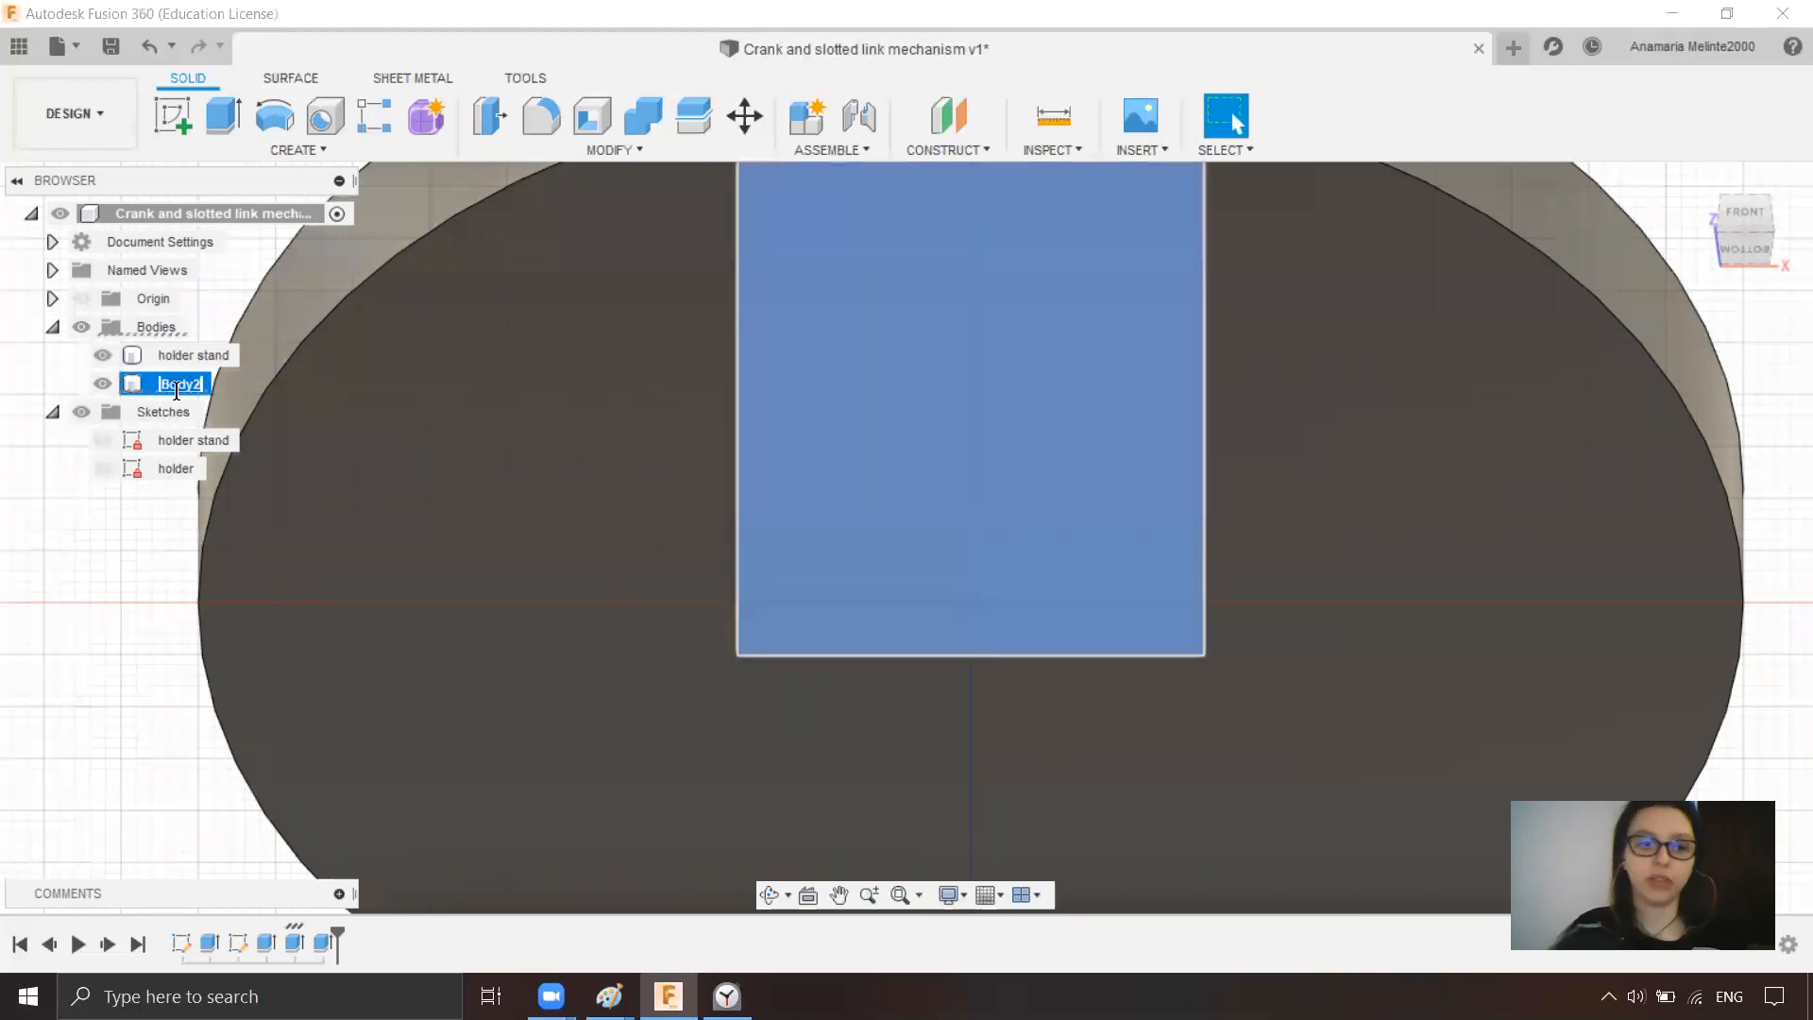
pyautogui.write('h')
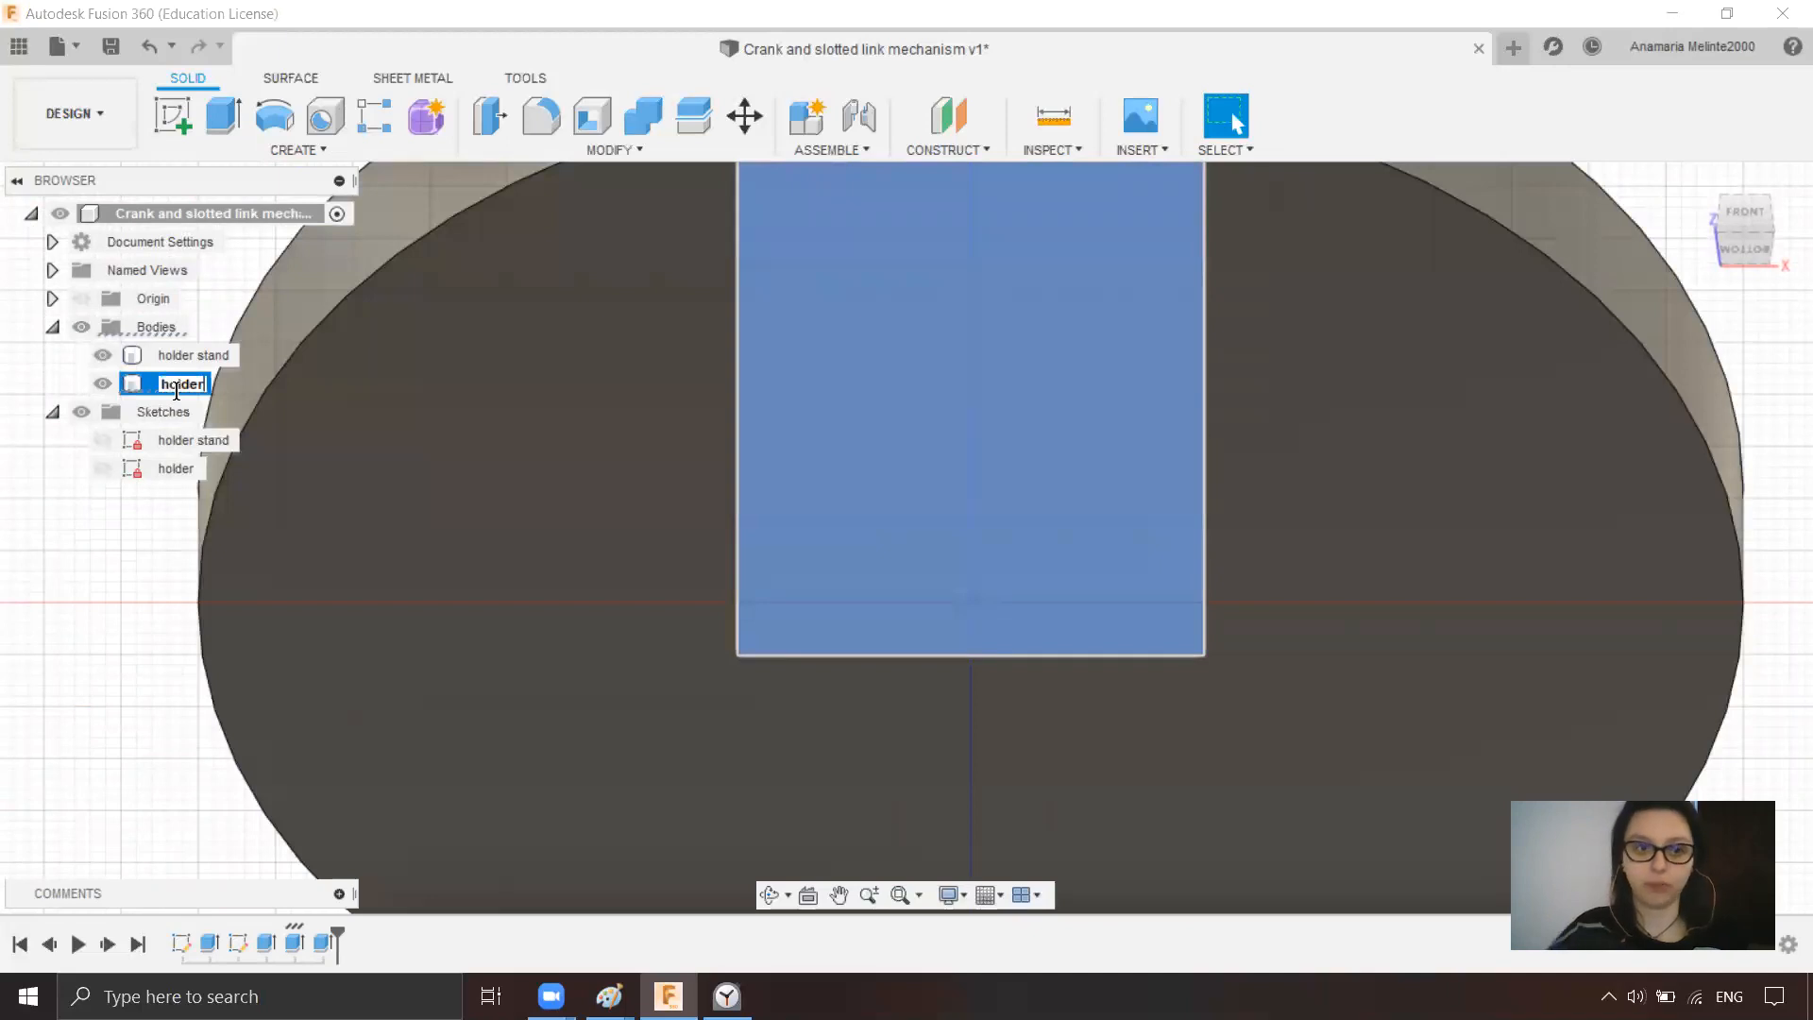
pyautogui.write('older')
pyautogui.press('Return')
pyautogui.click(1697, 181)
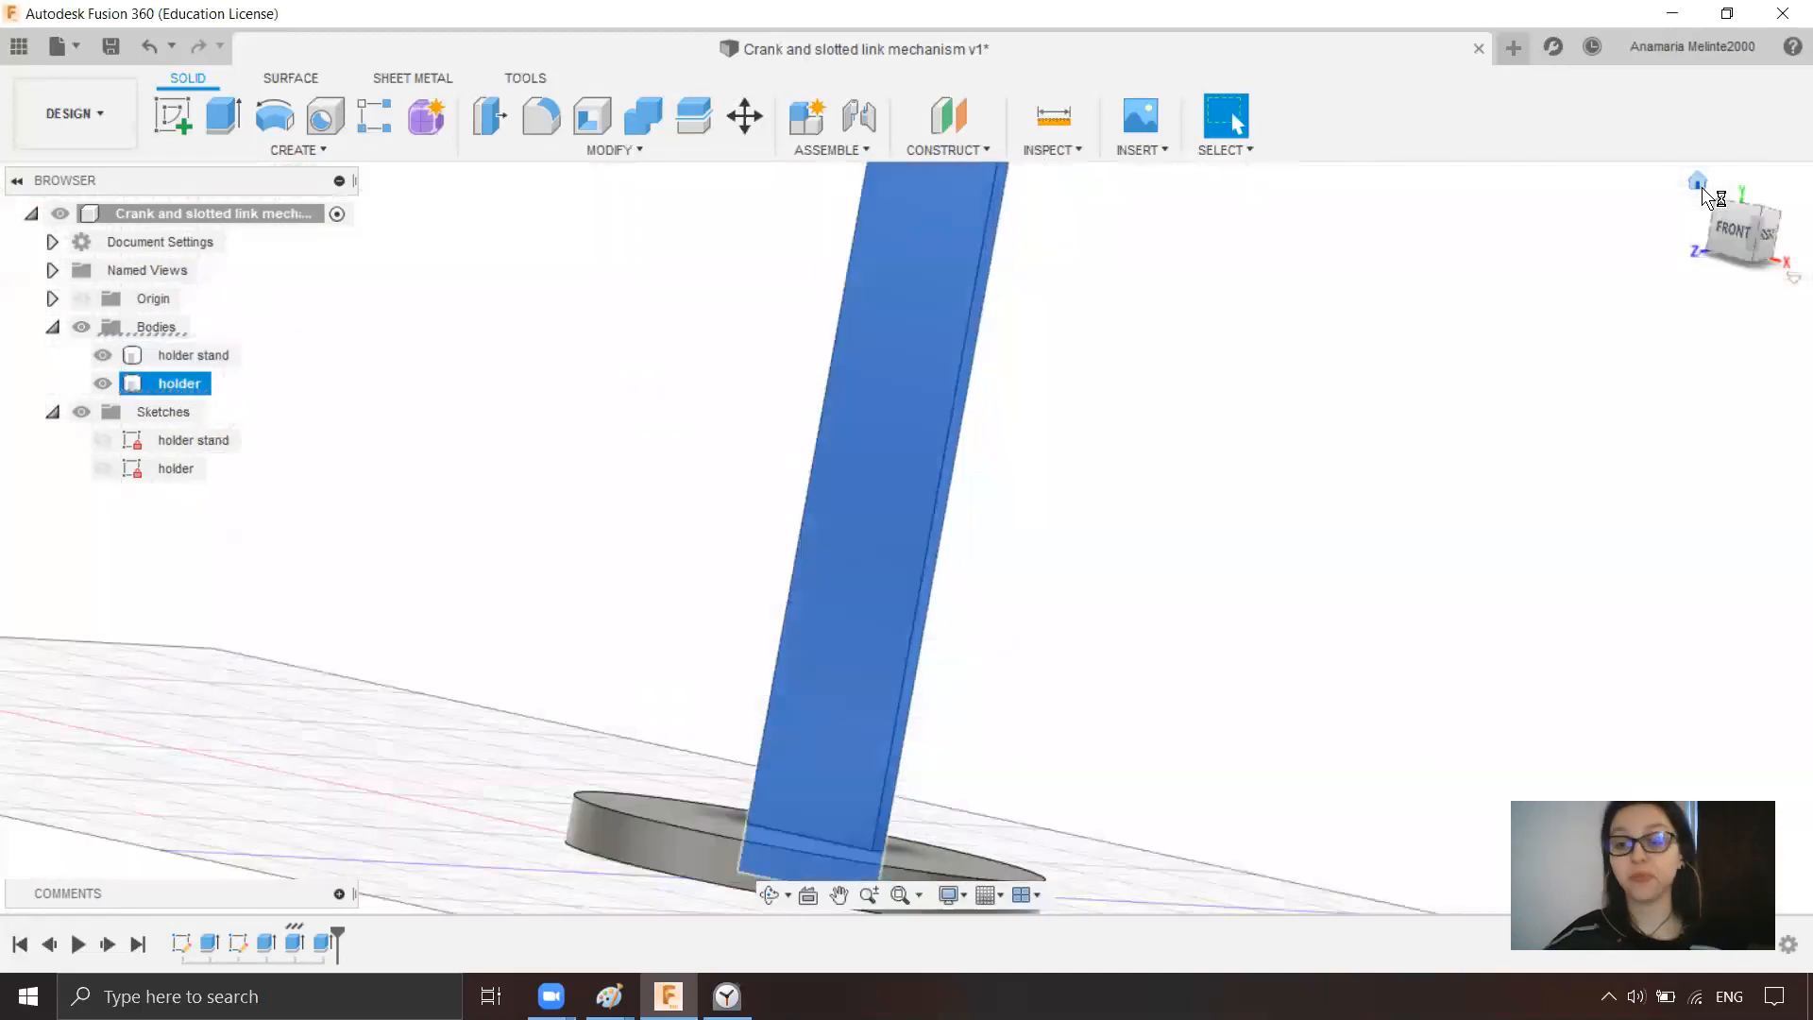
pyautogui.click(1147, 560)
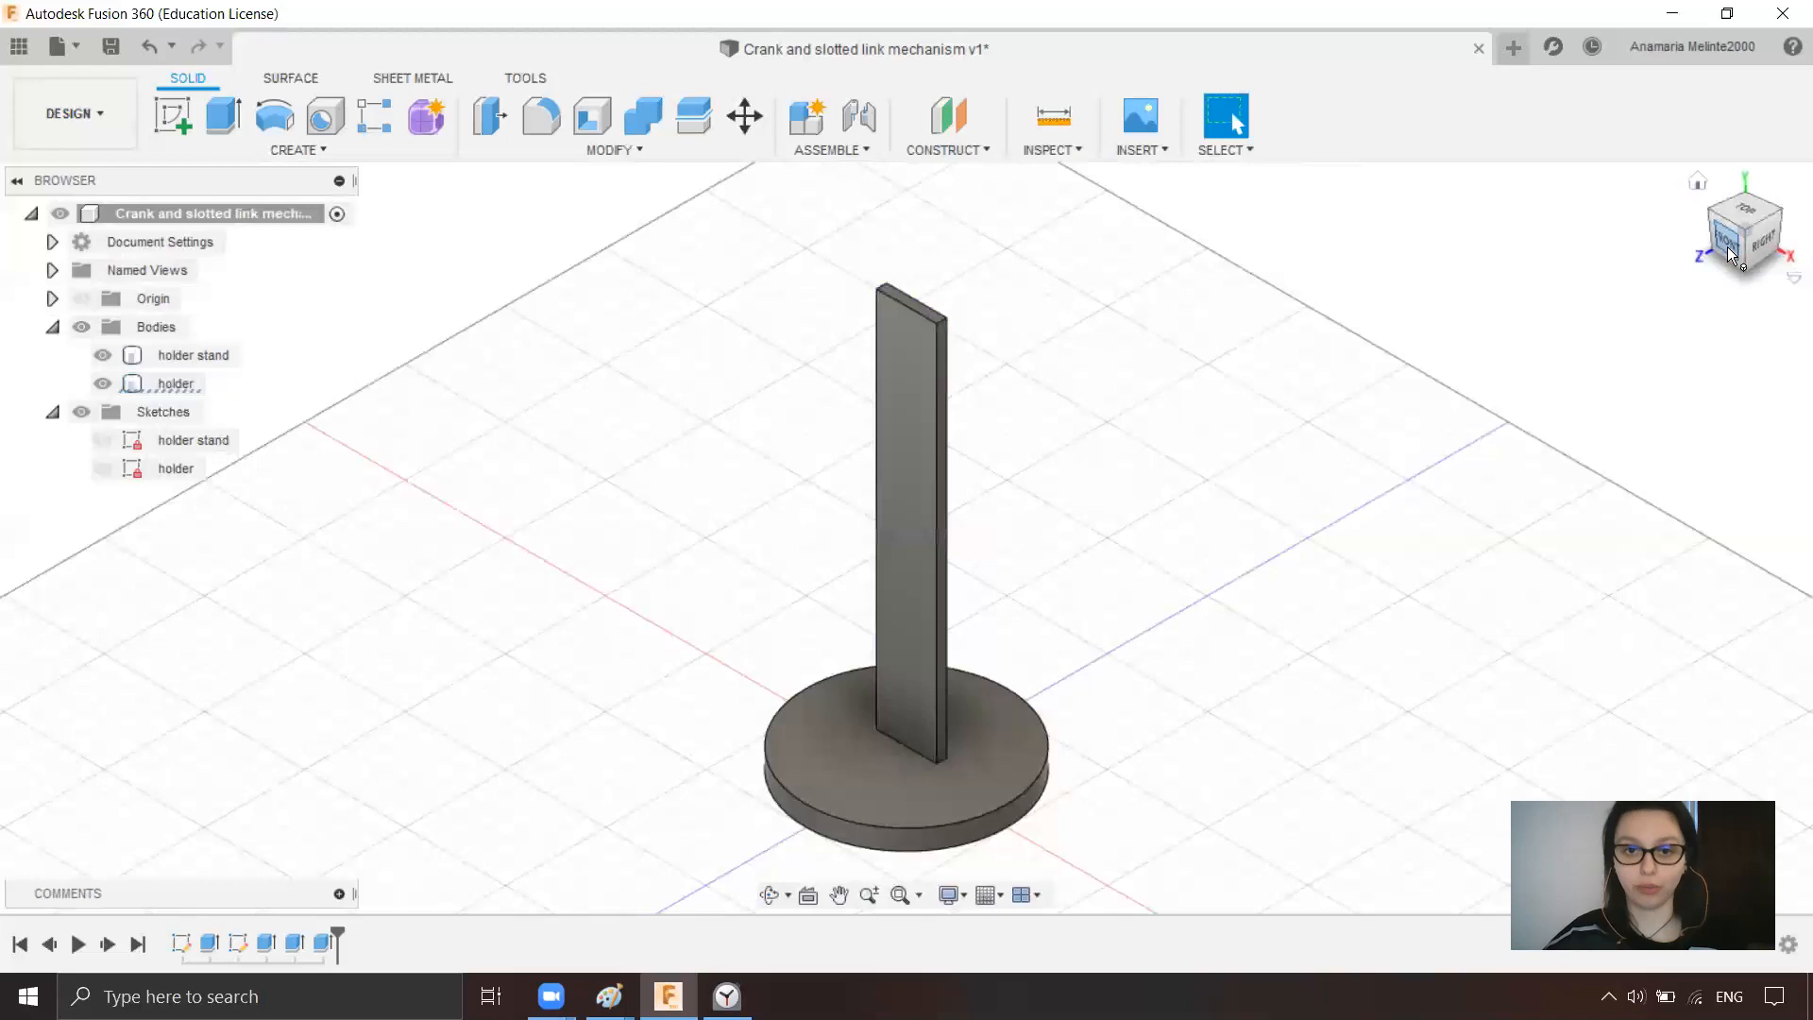
# - Start a new sketch on the front face of the holder
pyautogui.click(1726, 247)
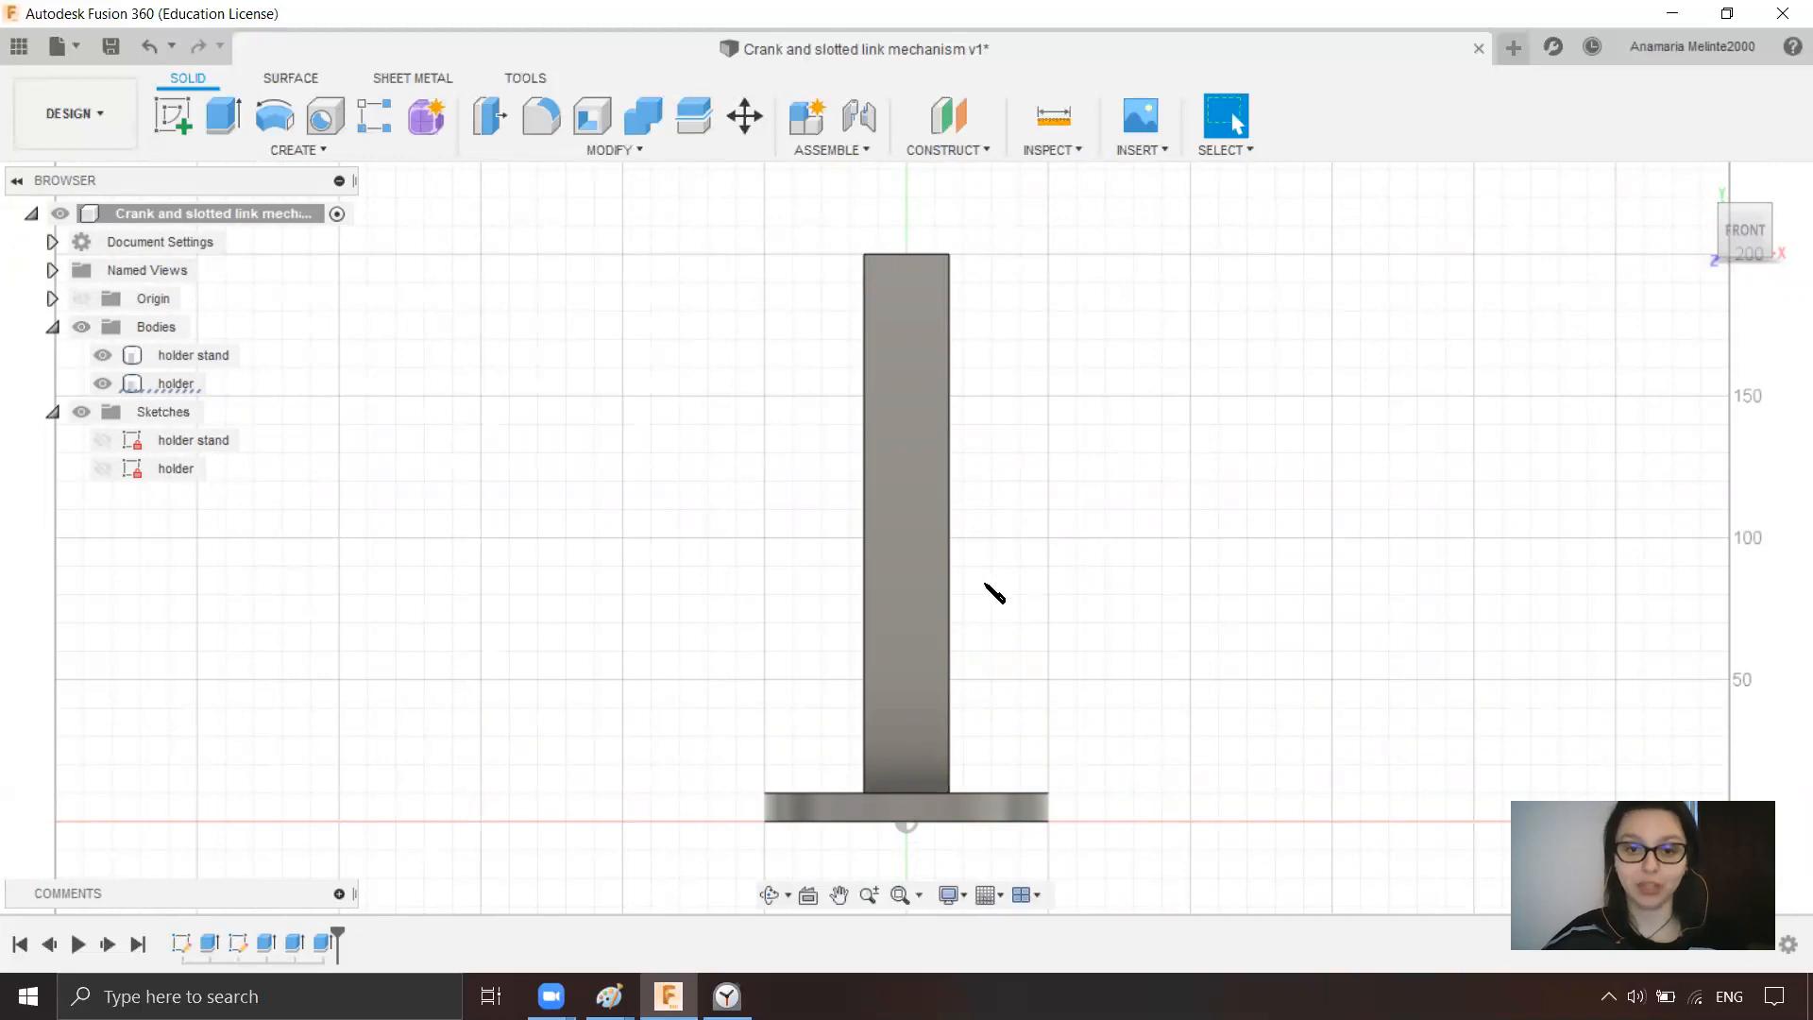
pyautogui.click(174, 119)
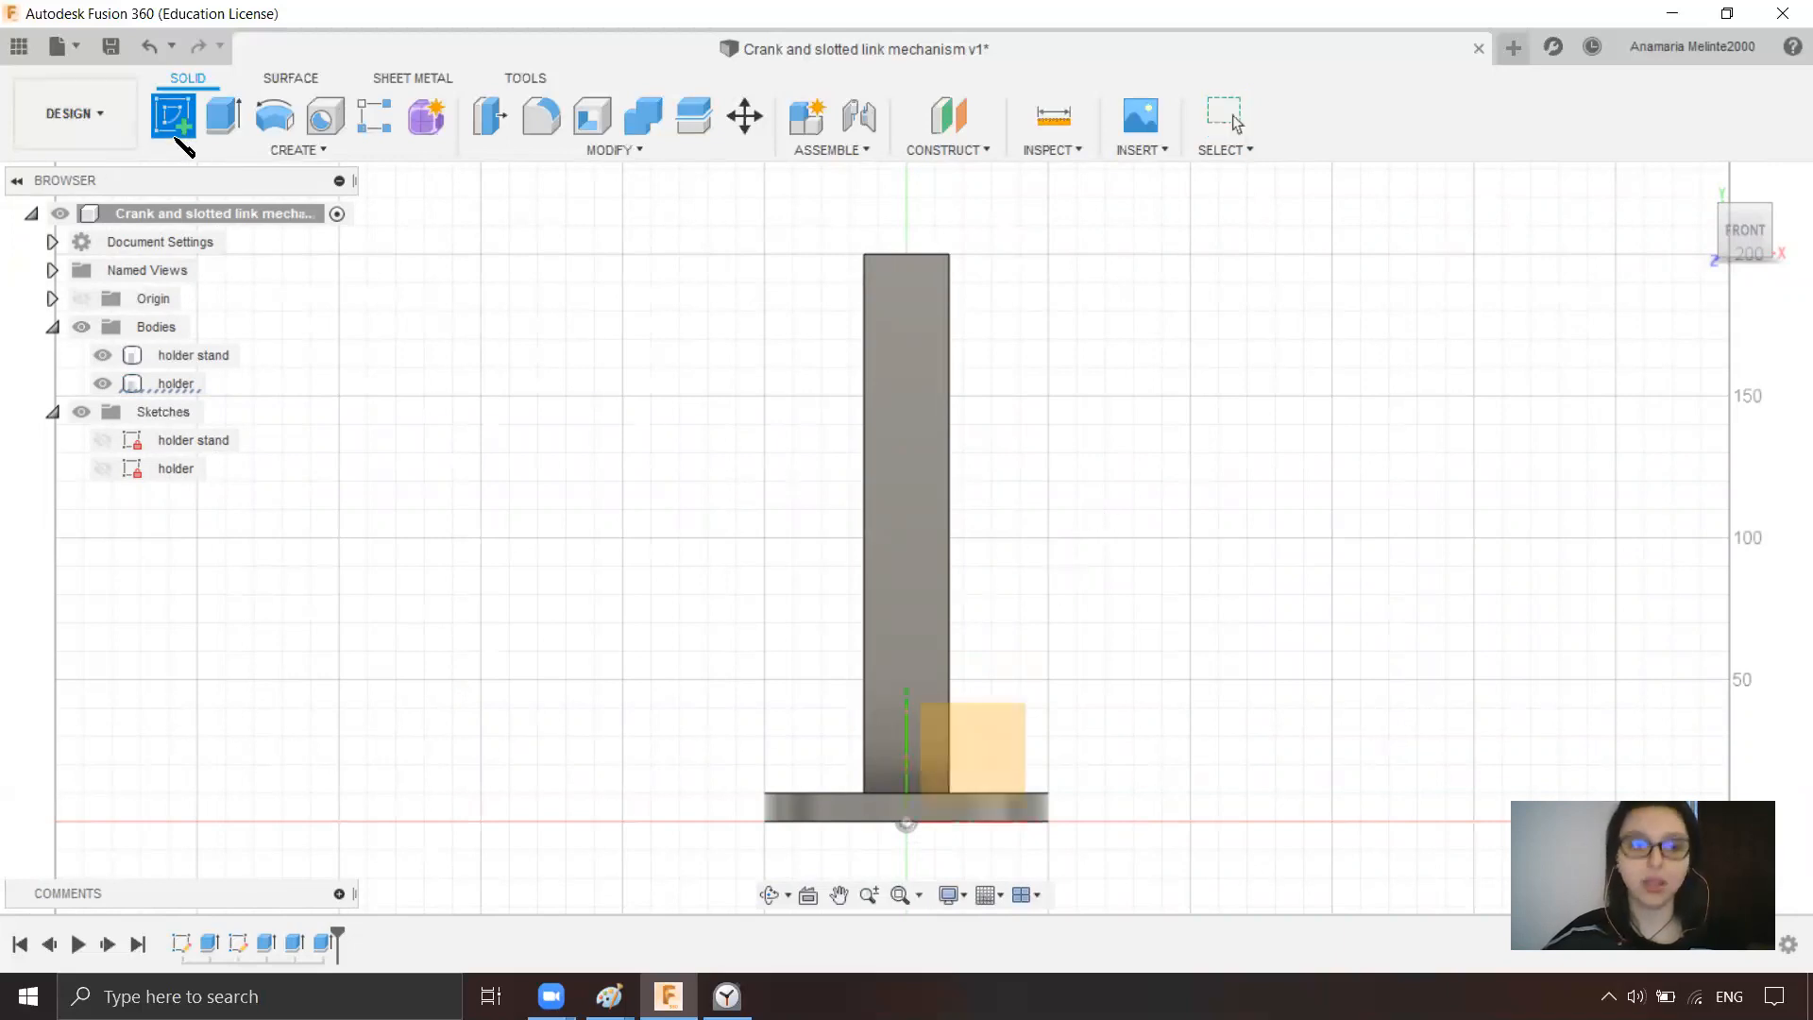
pyautogui.click(897, 333)
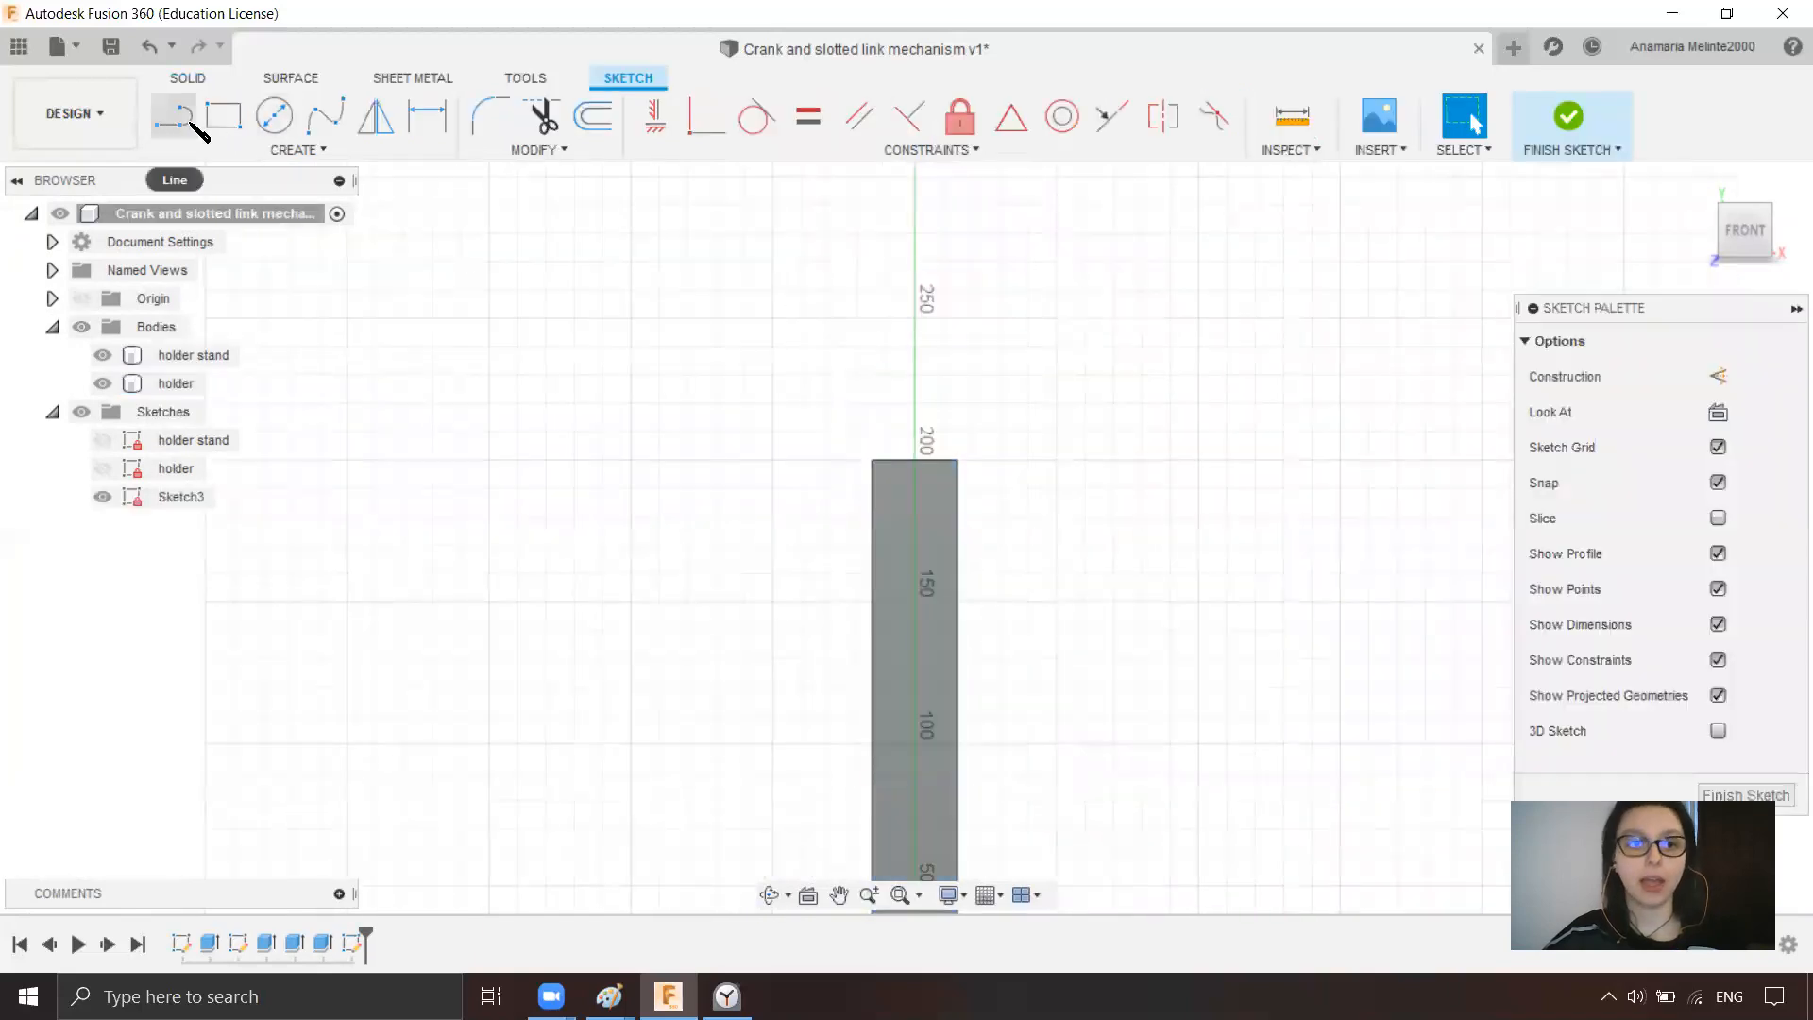
# - Draw a vertical line 82 mm long down from the midpoint of the holder's top edge
pyautogui.click(191, 123)
pyautogui.moveTo(846, 613); pyautogui.dragTo(849, 428, button='middle')
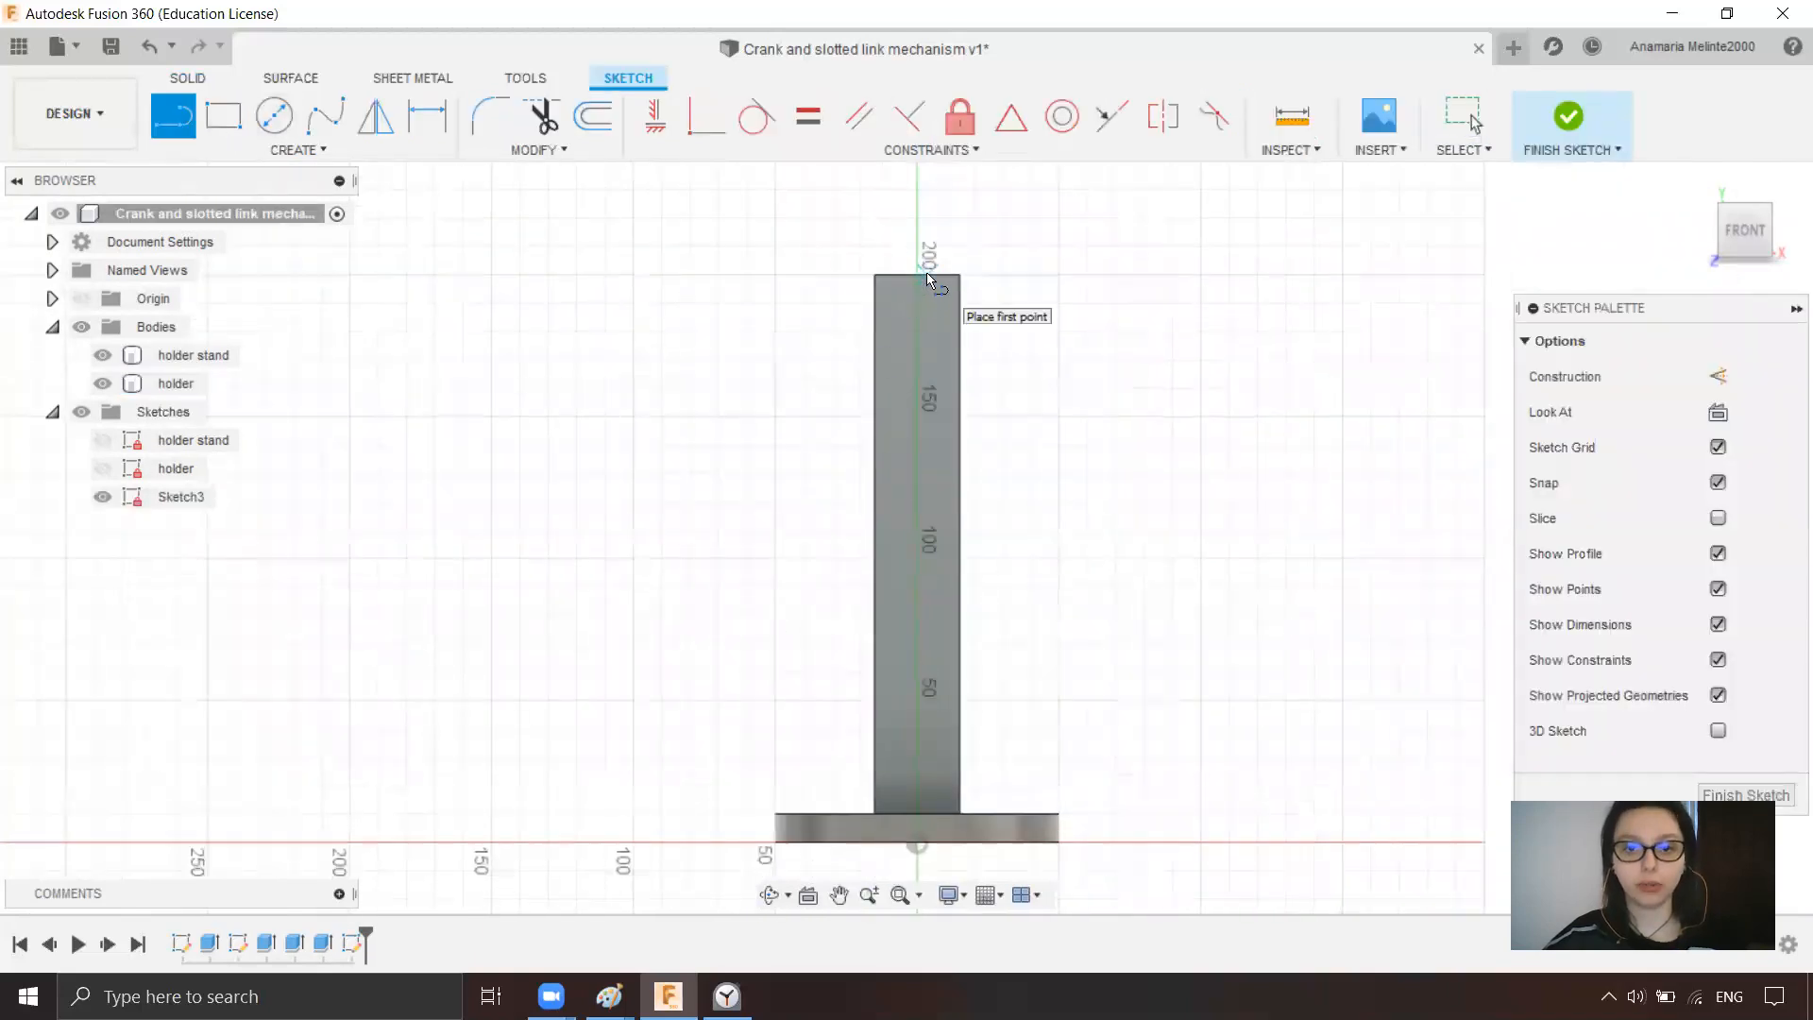
pyautogui.click(916, 274)
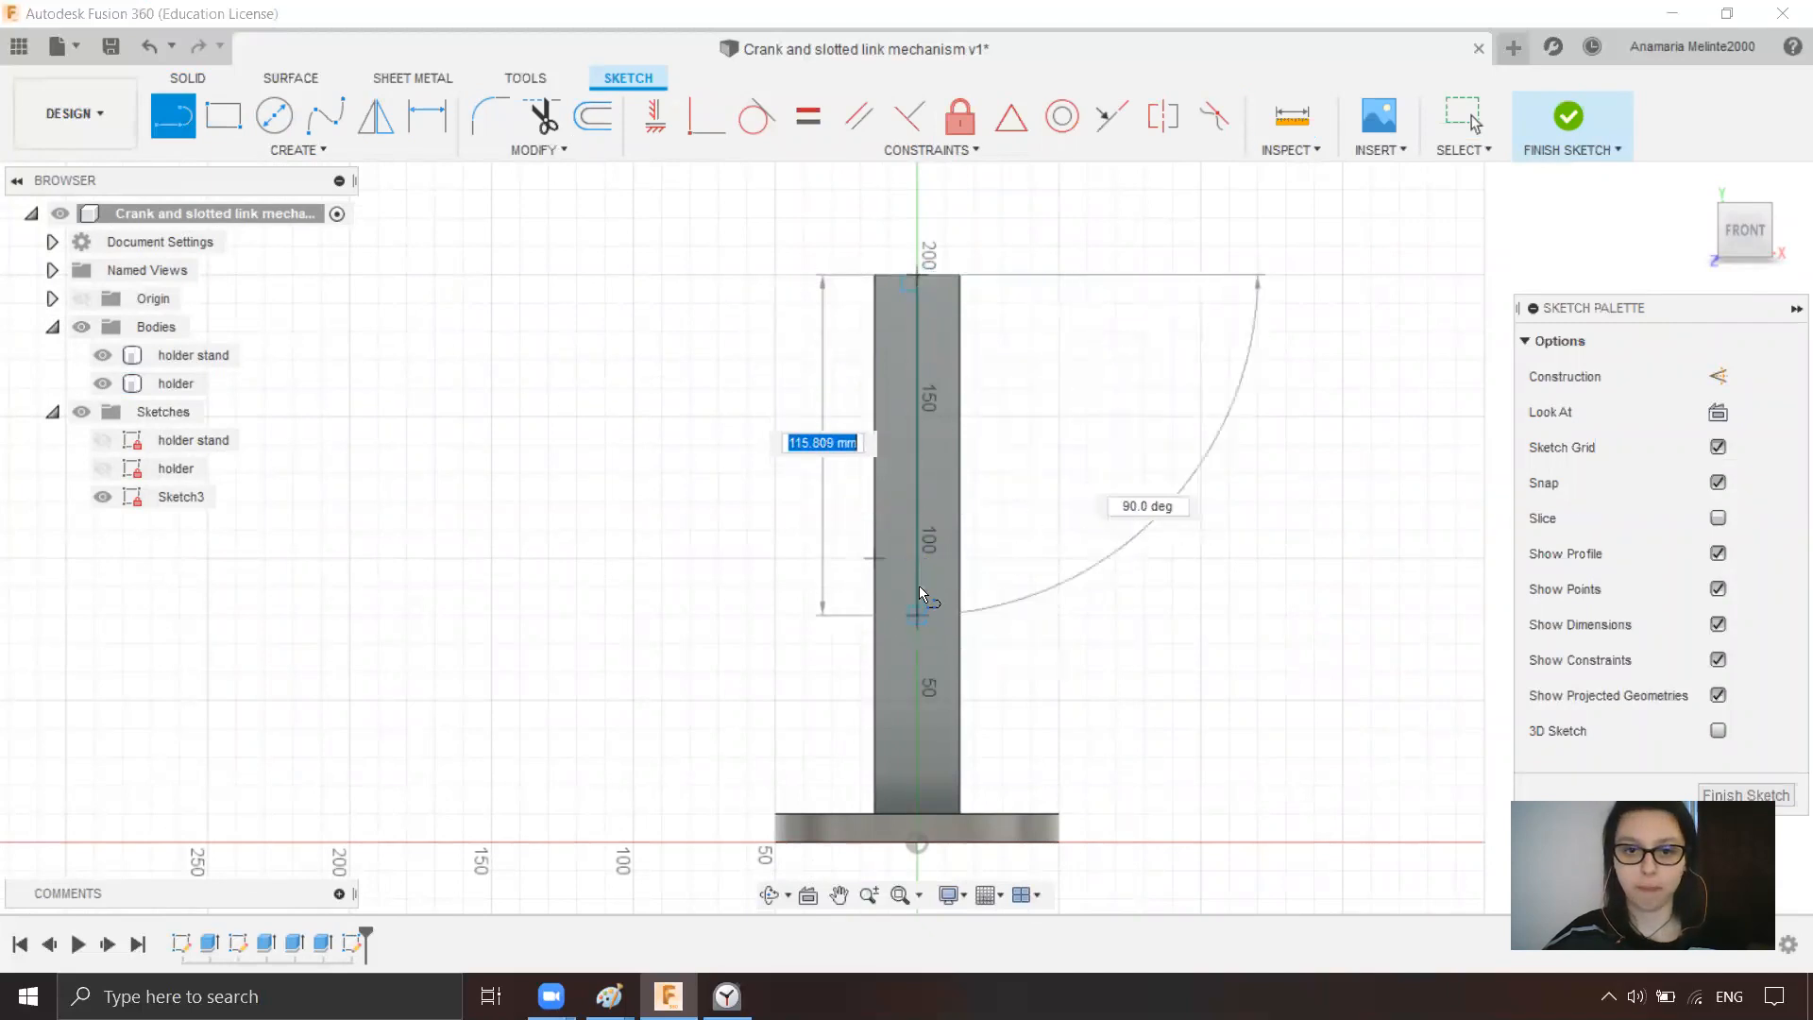
pyautogui.write('82')
pyautogui.press('Tab')
pyautogui.press('Return')
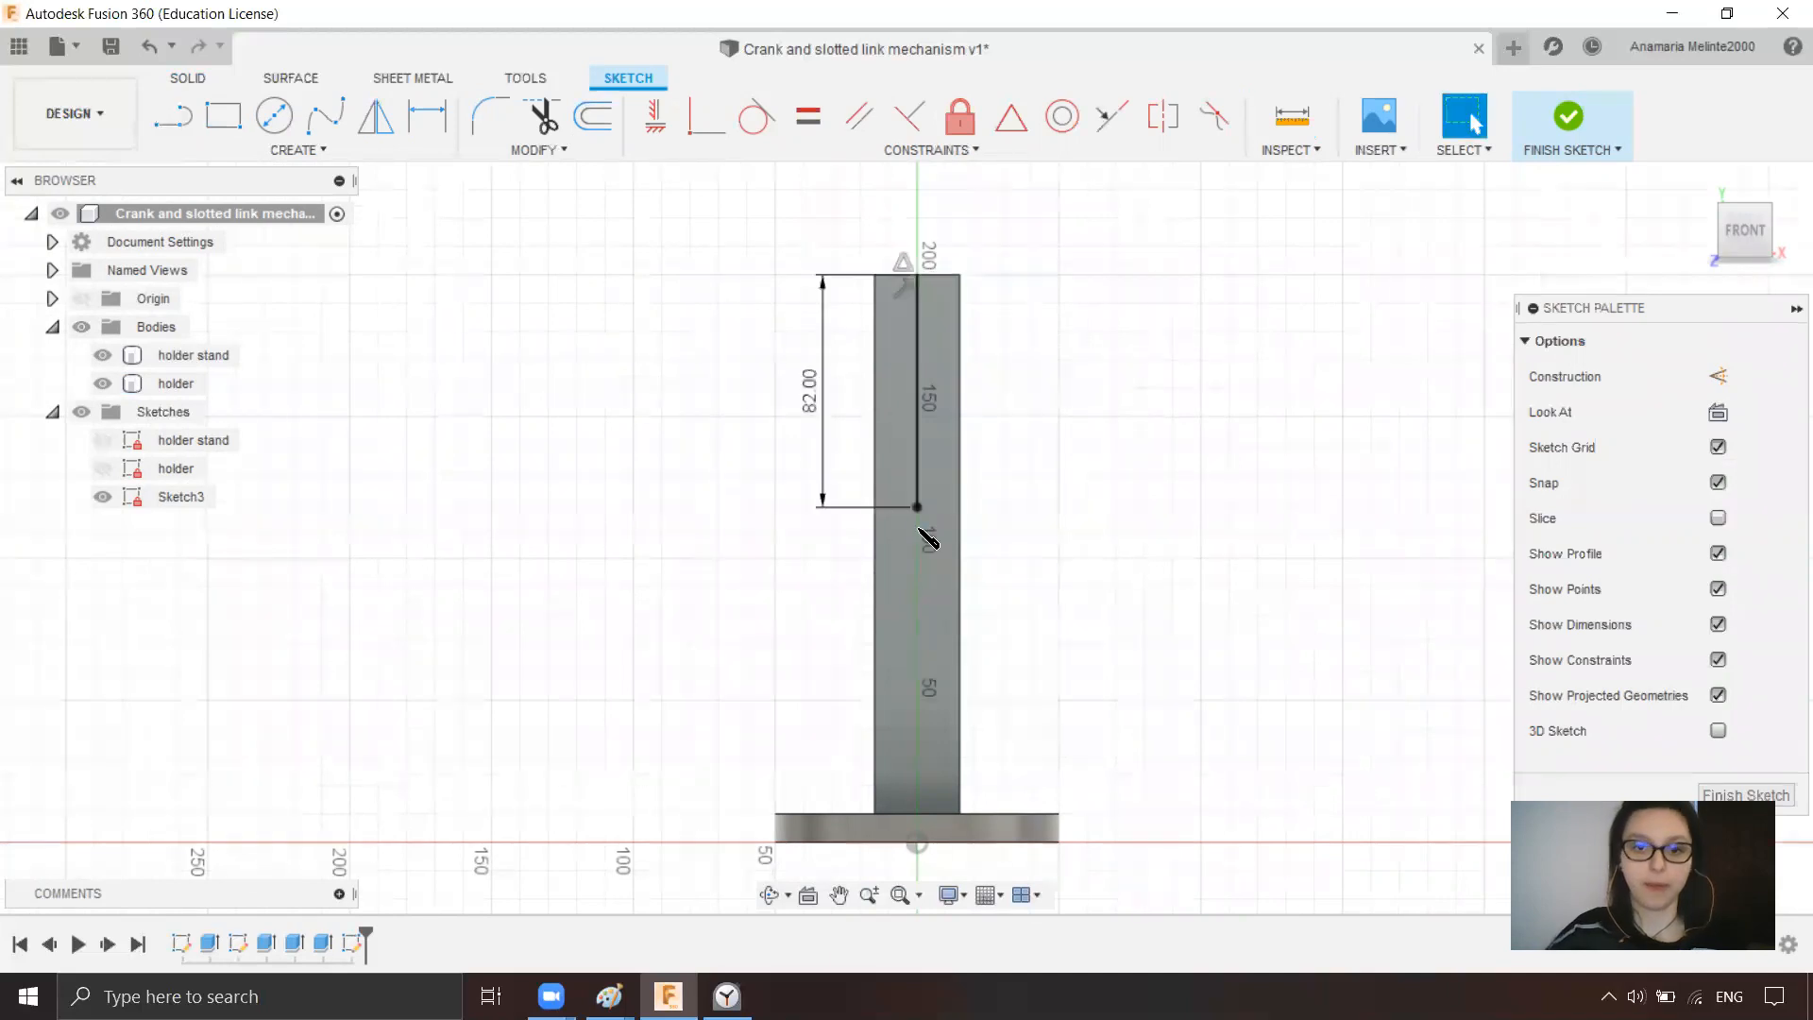
pyautogui.press('Escape')
# - Draw a 10 mm diameter circle centred on the lower end of the vertical line on the holder's front face
pyautogui.scroll(4, 918, 529)
pyautogui.scroll(-3, 921, 564)
pyautogui.click(276, 117)
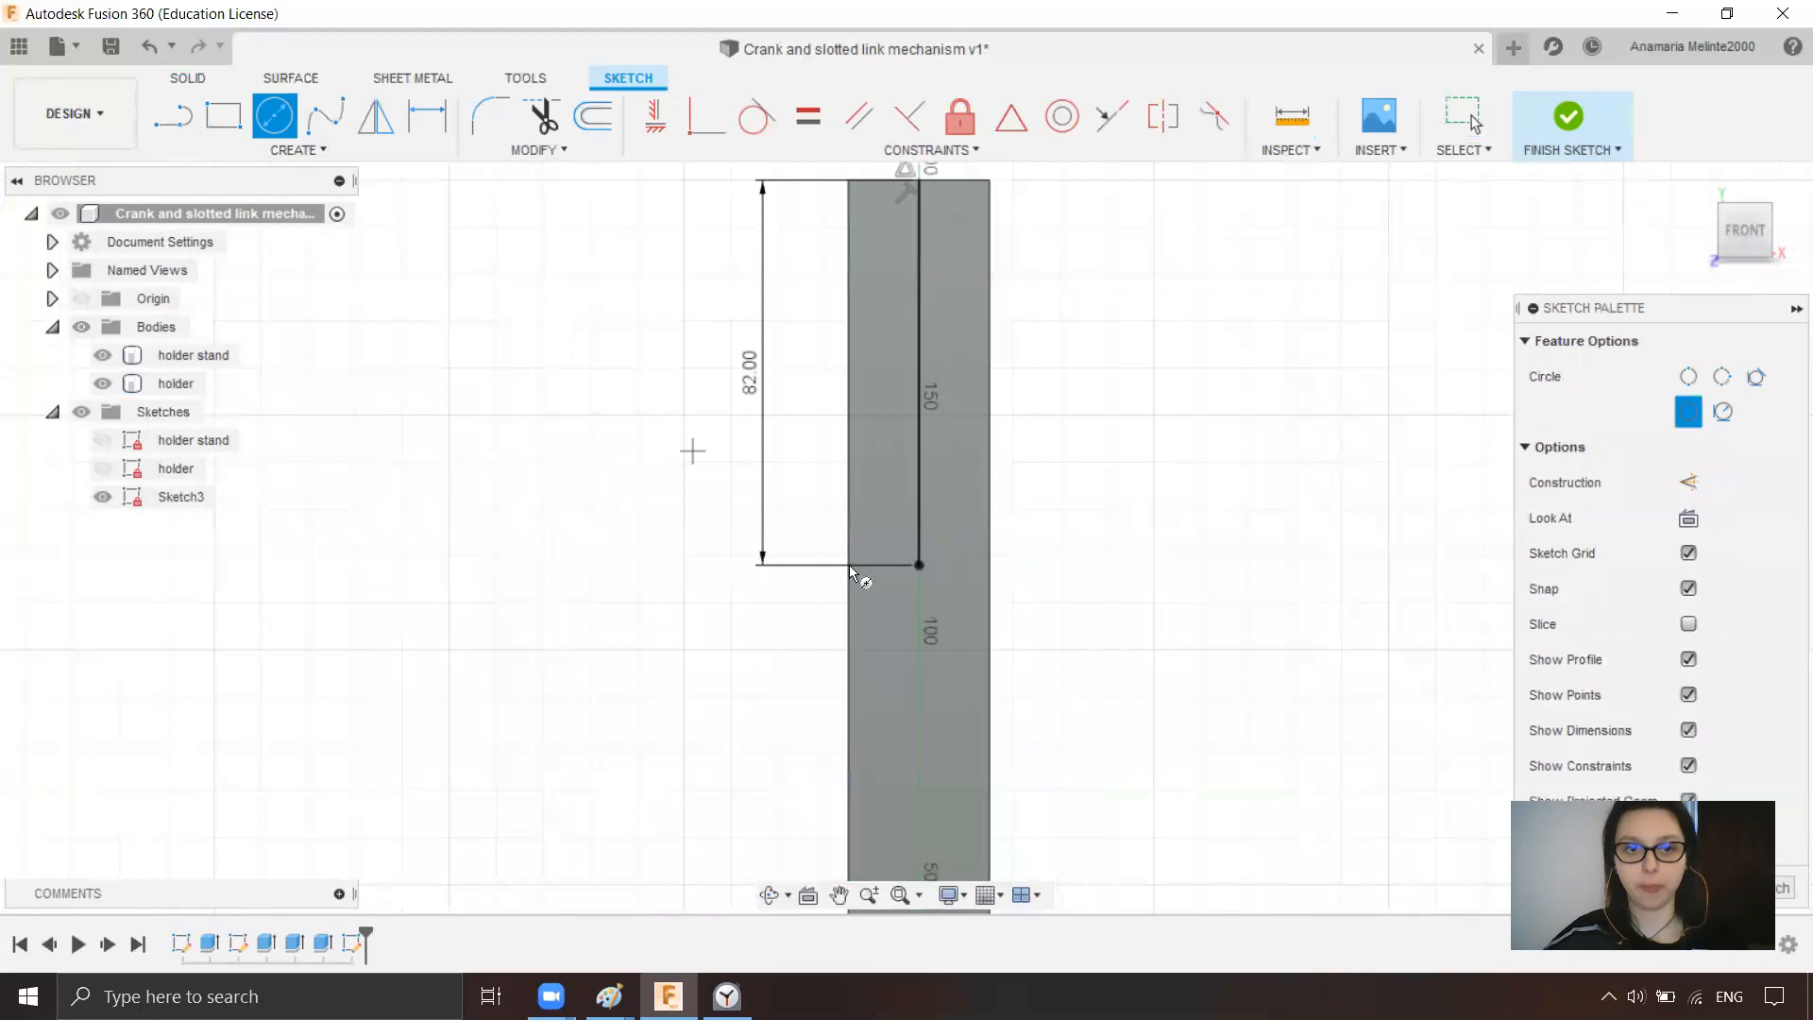
pyautogui.click(919, 564)
pyautogui.write('10')
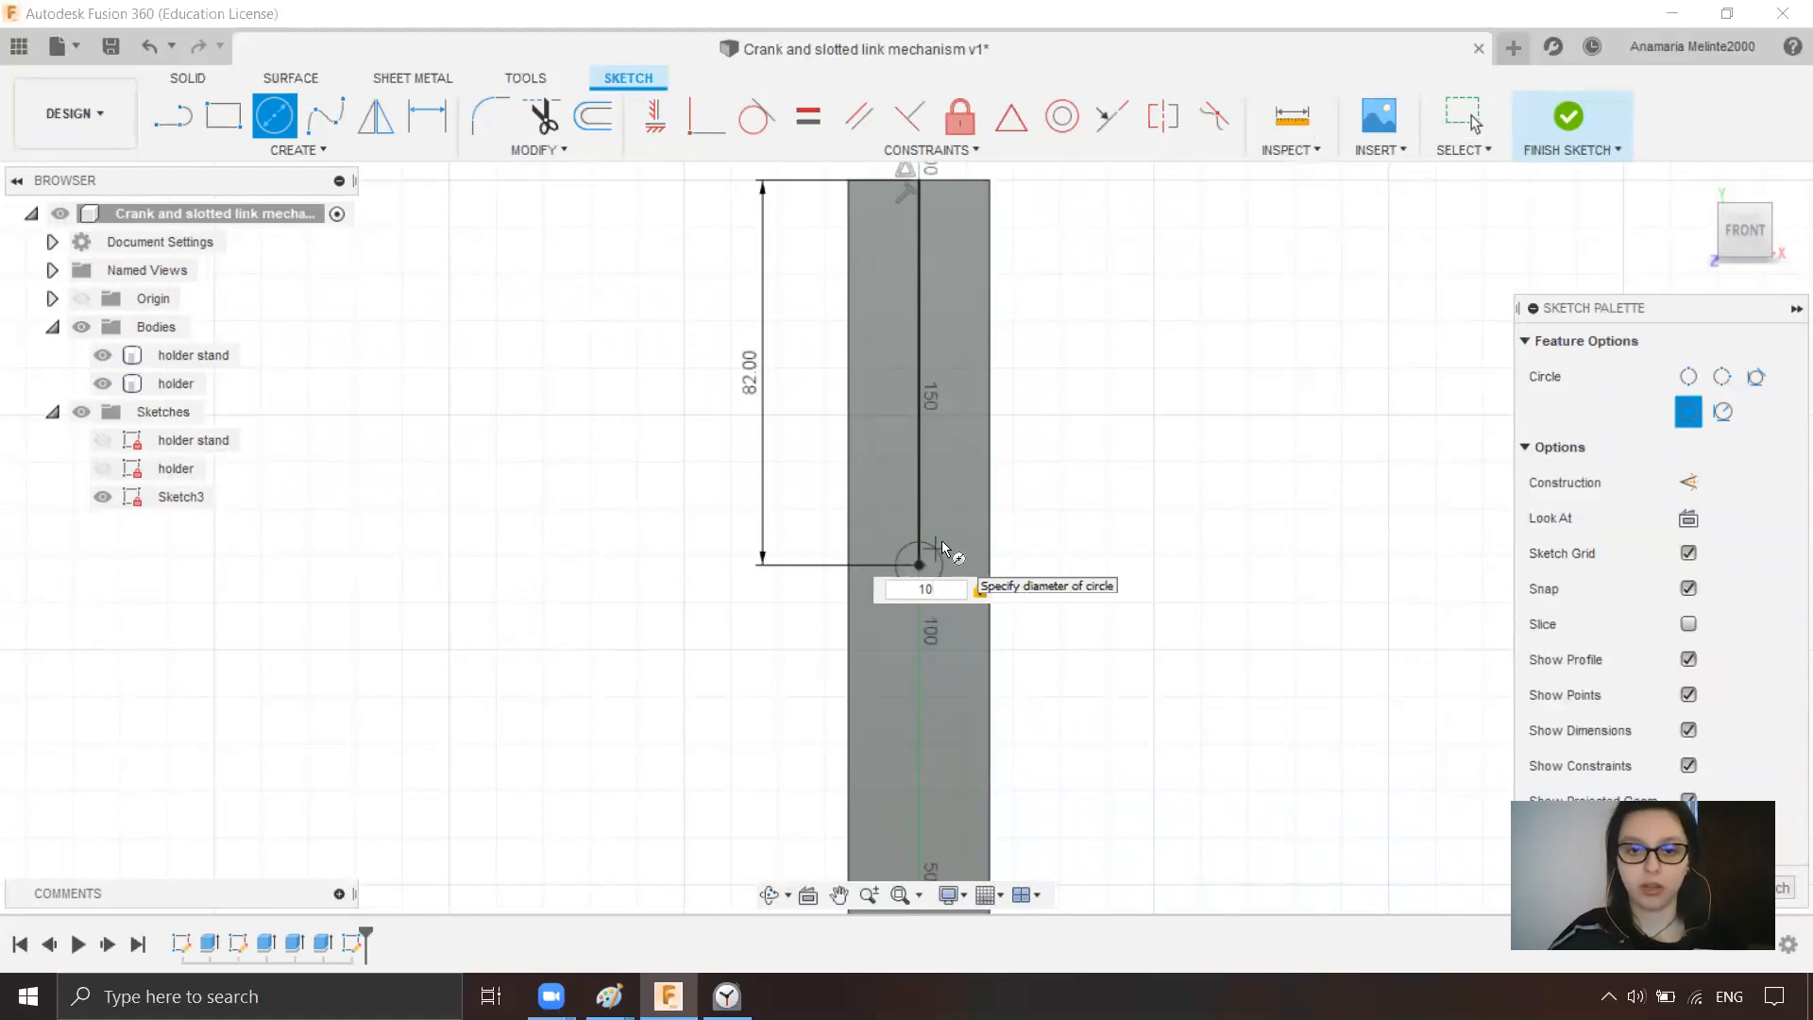
pyautogui.press('Return')
pyautogui.press('Escape')
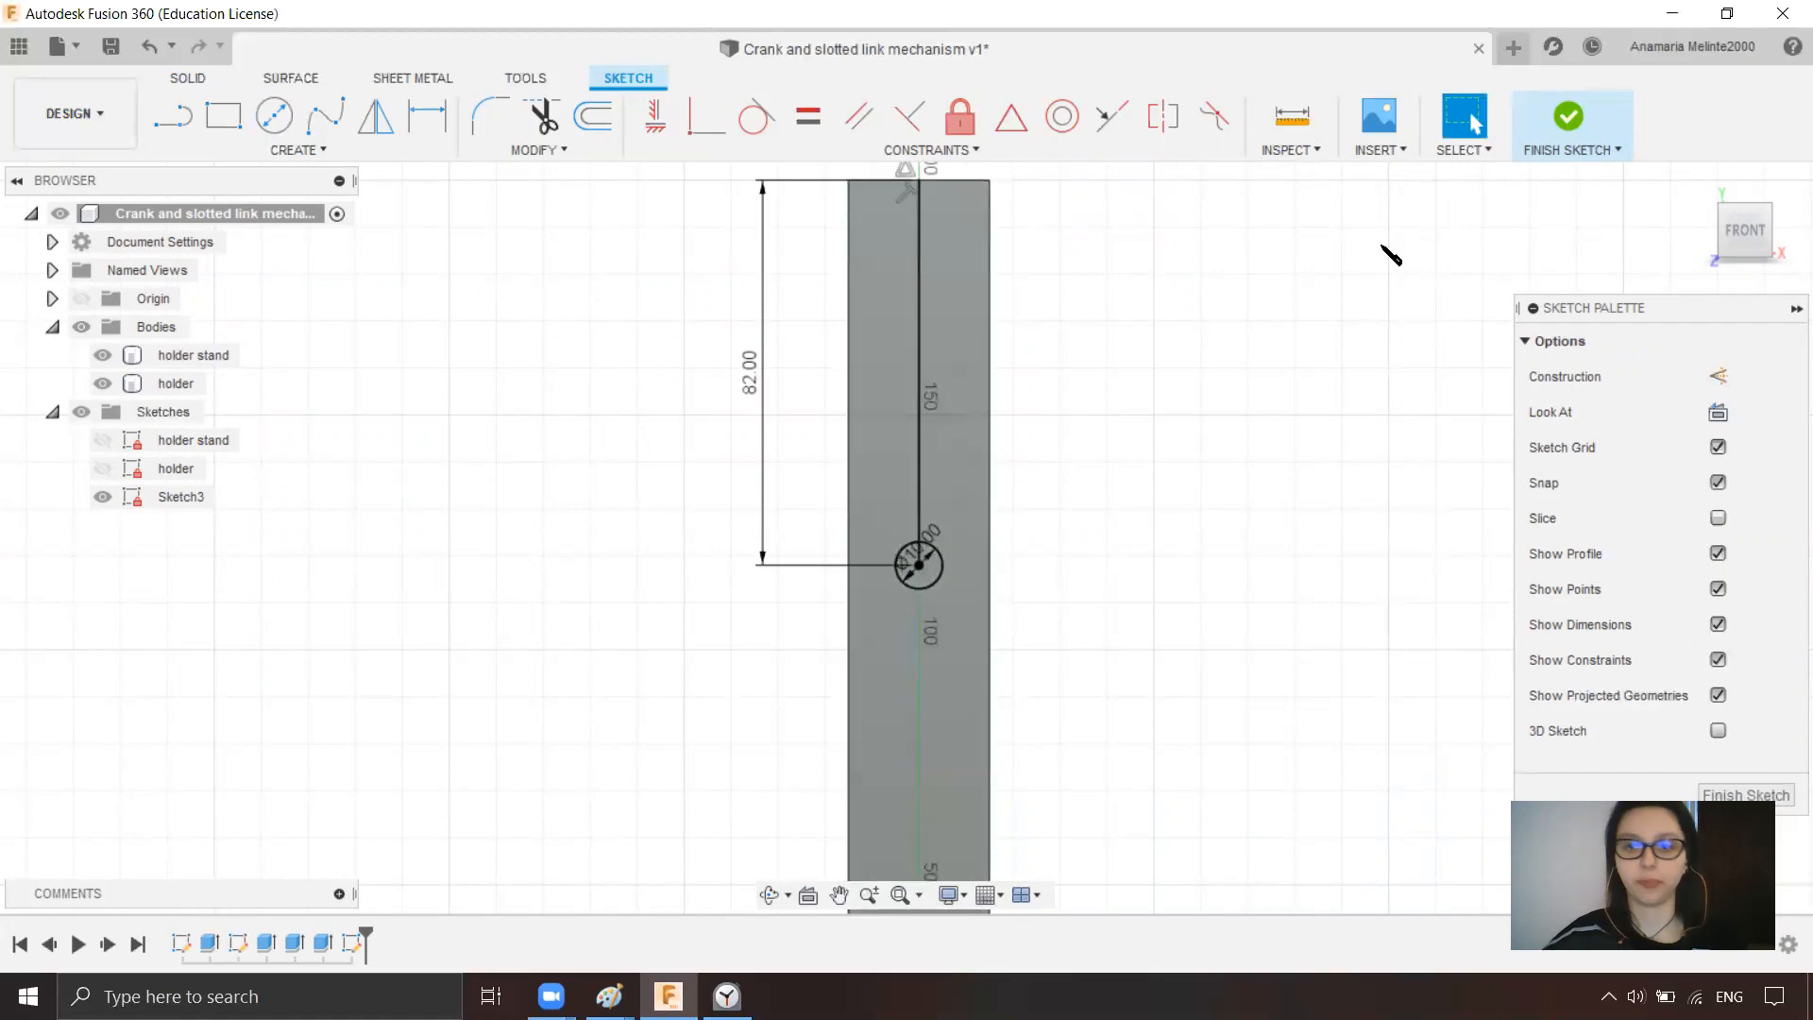
# - Finish the sketch and rename it as "crank holder"
pyautogui.click(1567, 115)
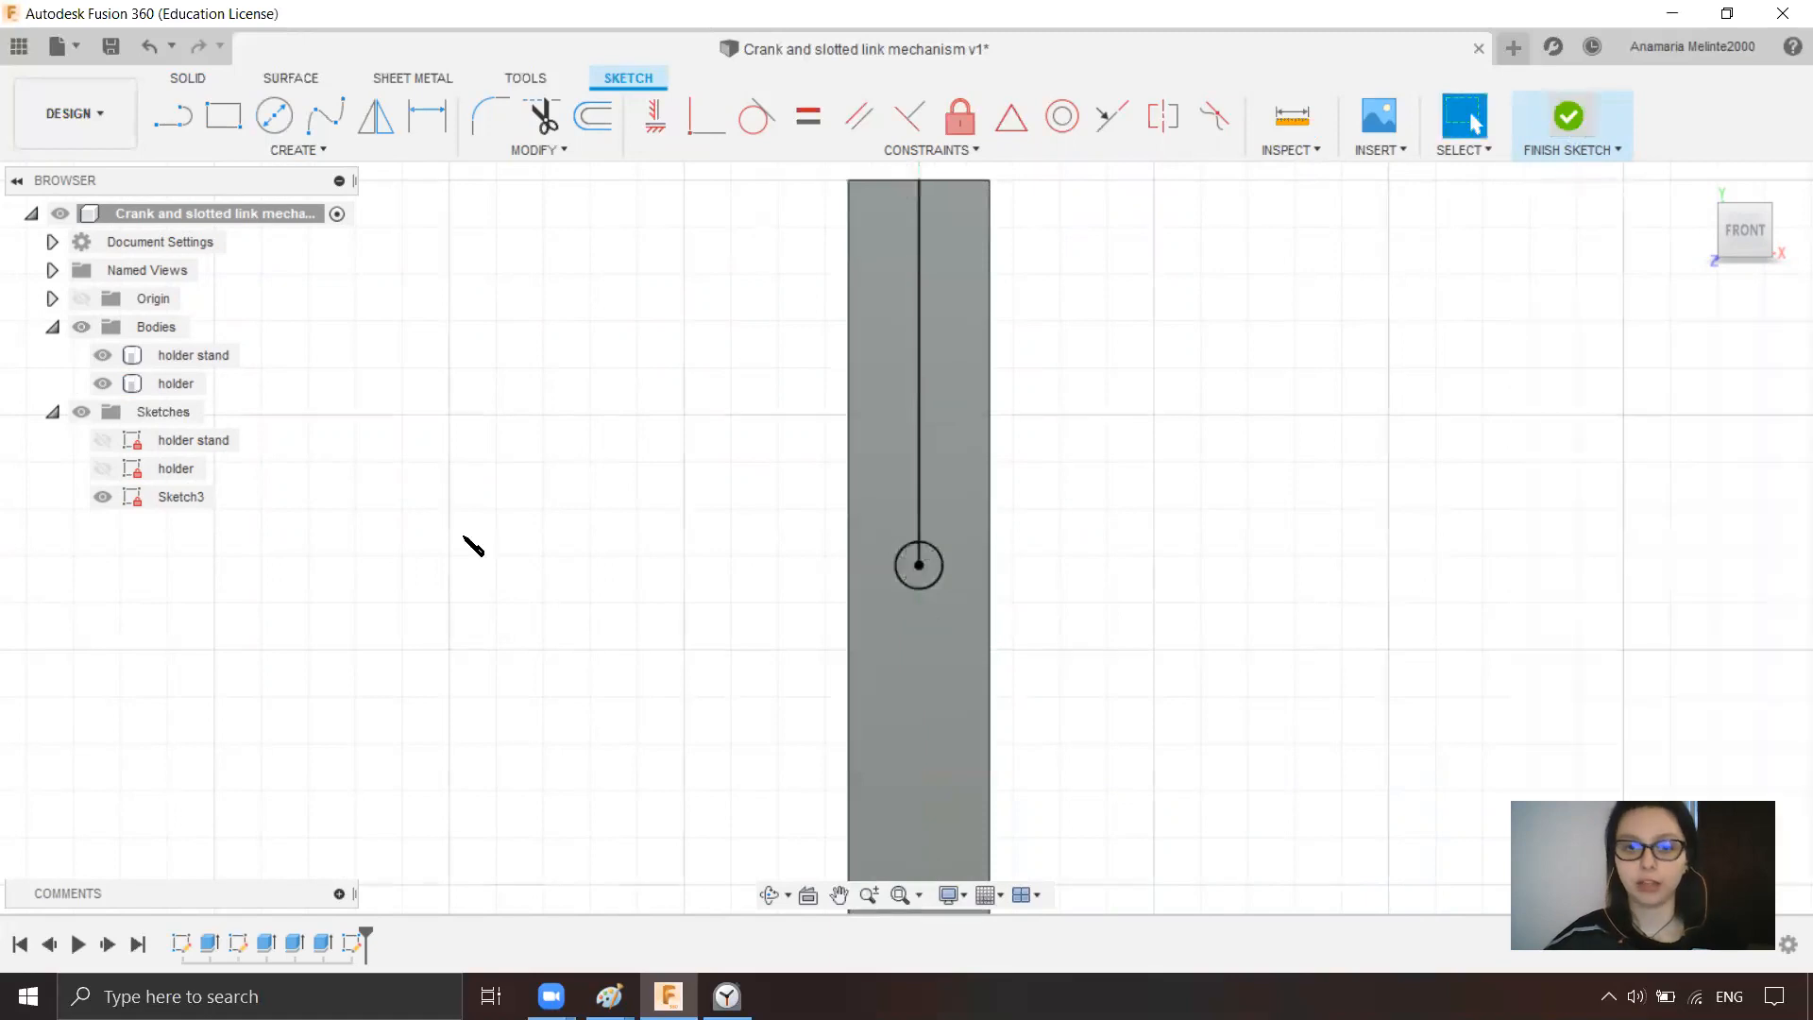
pyautogui.doubleClick(189, 496)
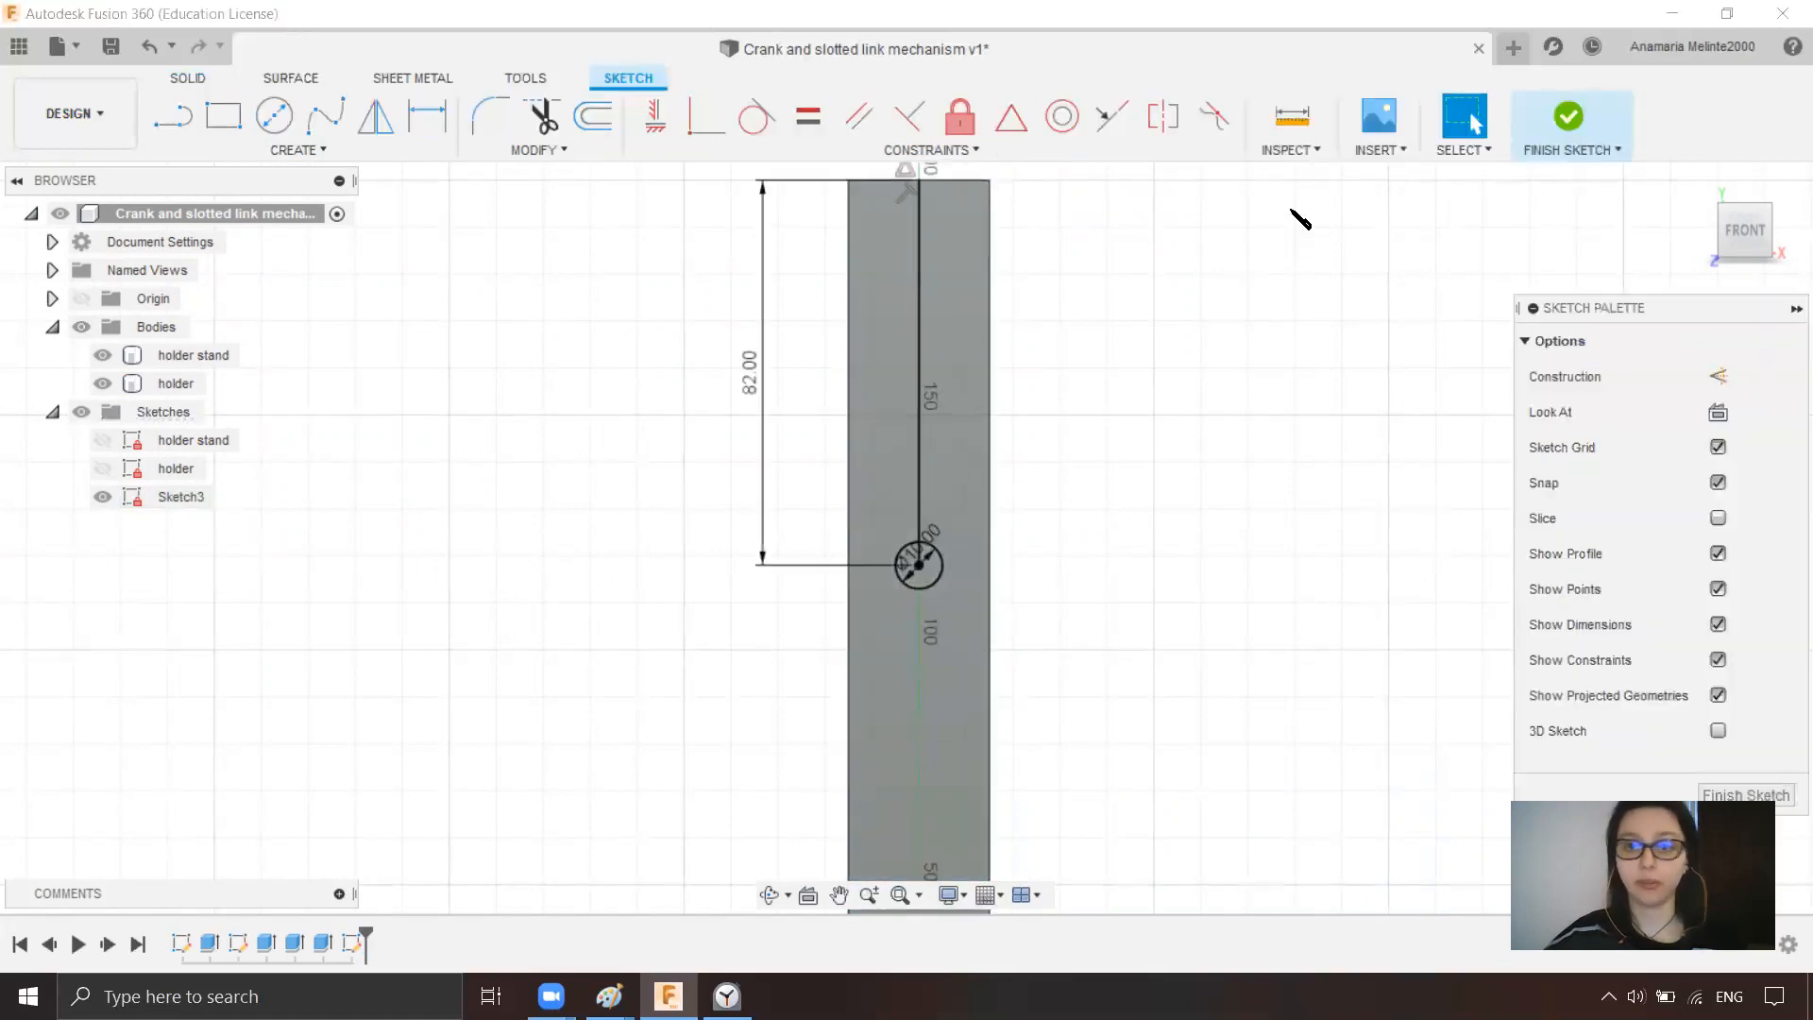
pyautogui.click(1567, 116)
pyautogui.click(194, 499)
pyautogui.doubleClick(188, 496)
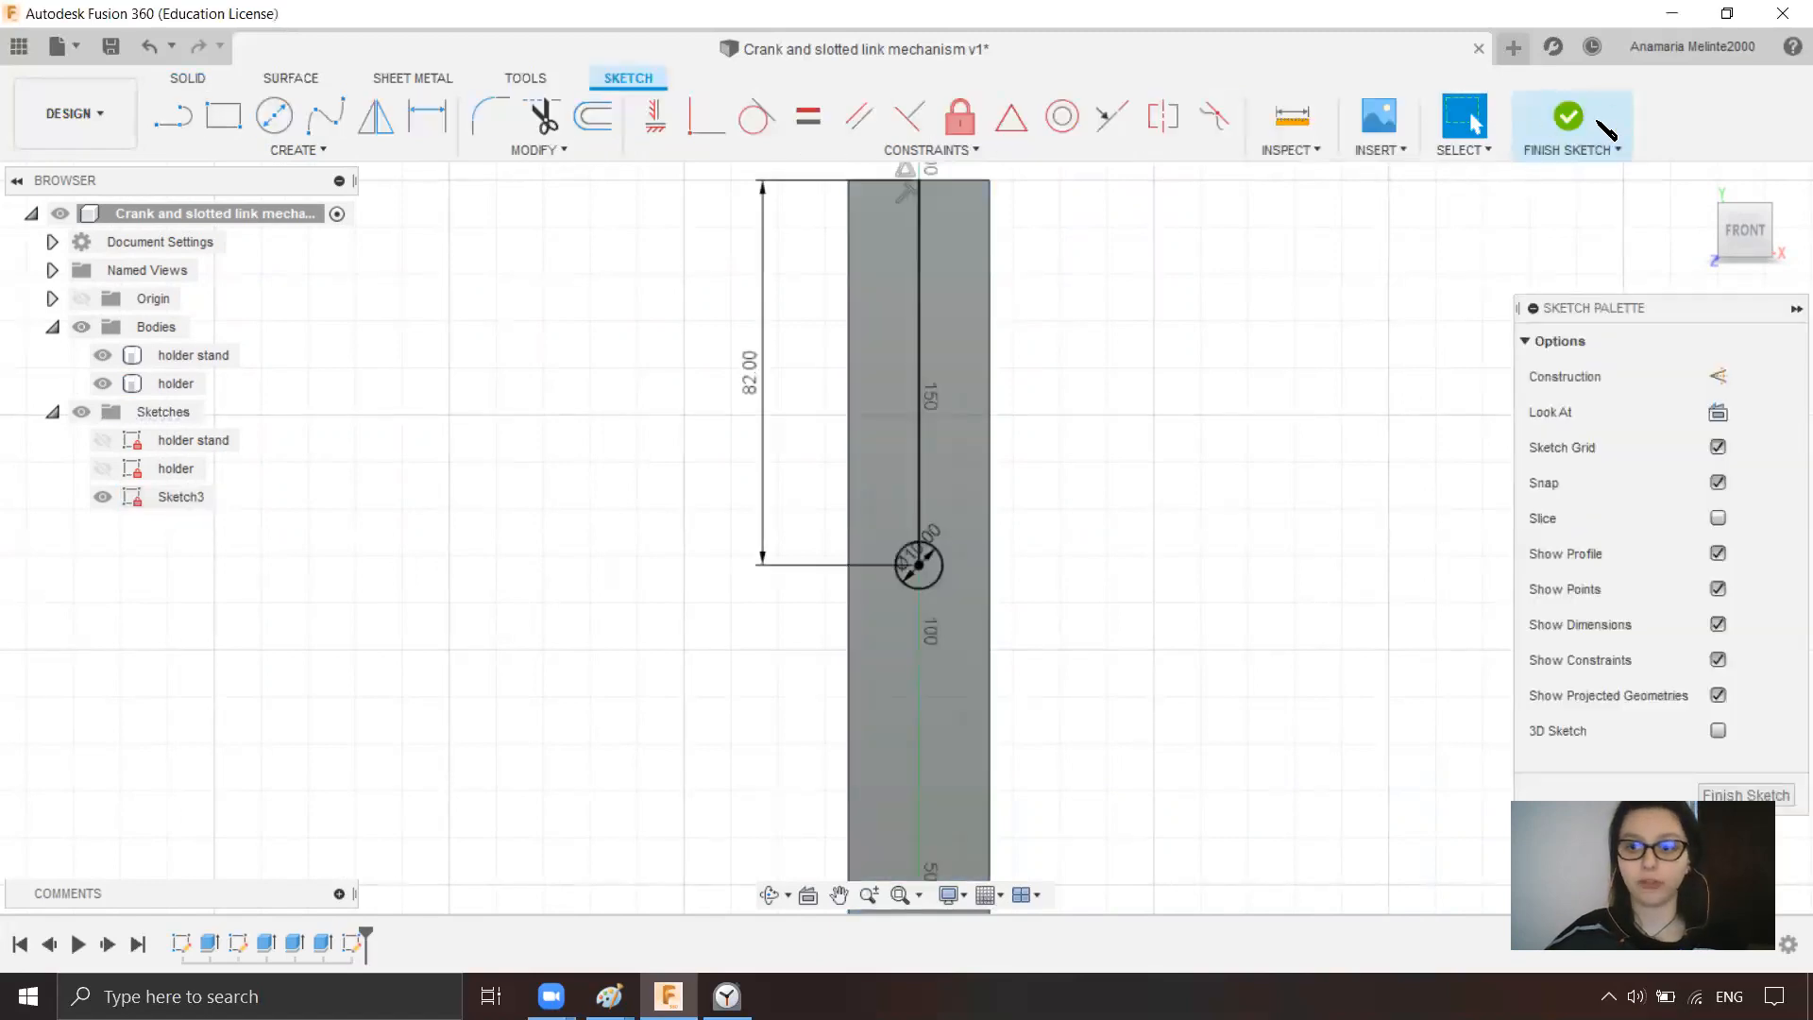
pyautogui.click(1575, 119)
pyautogui.click(189, 498)
pyautogui.click(196, 498)
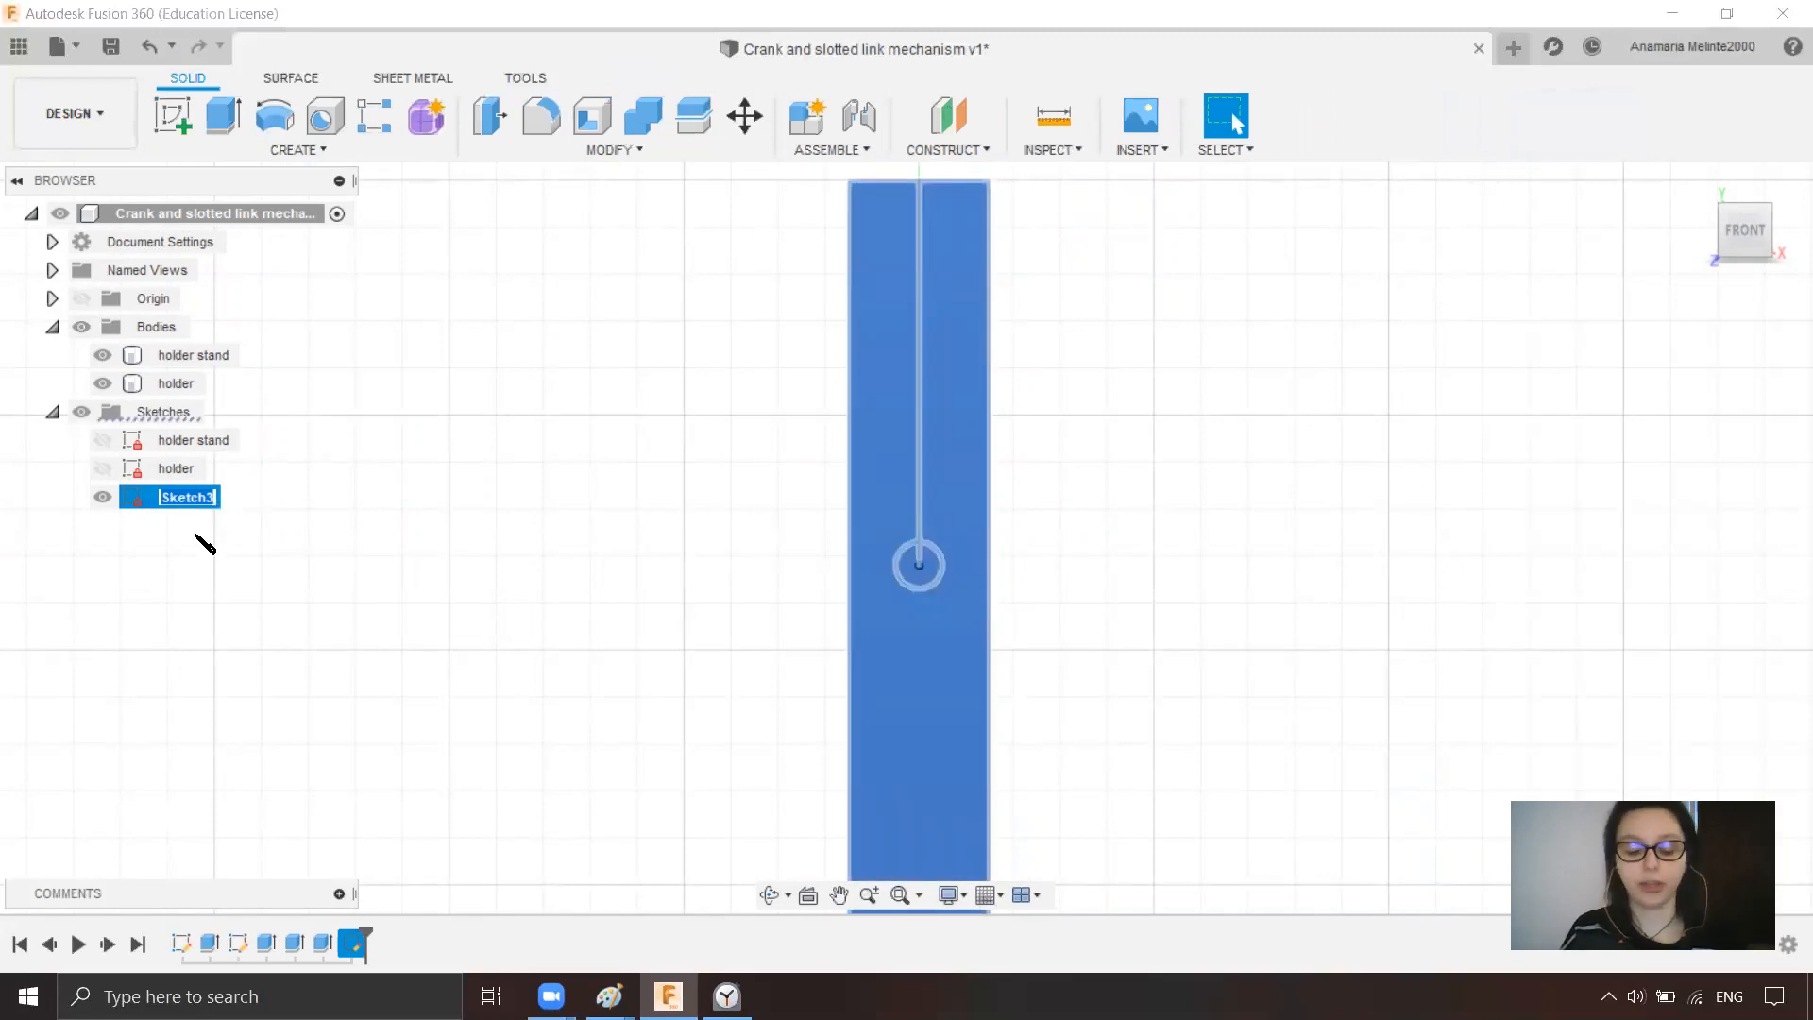
pyautogui.write('holder')
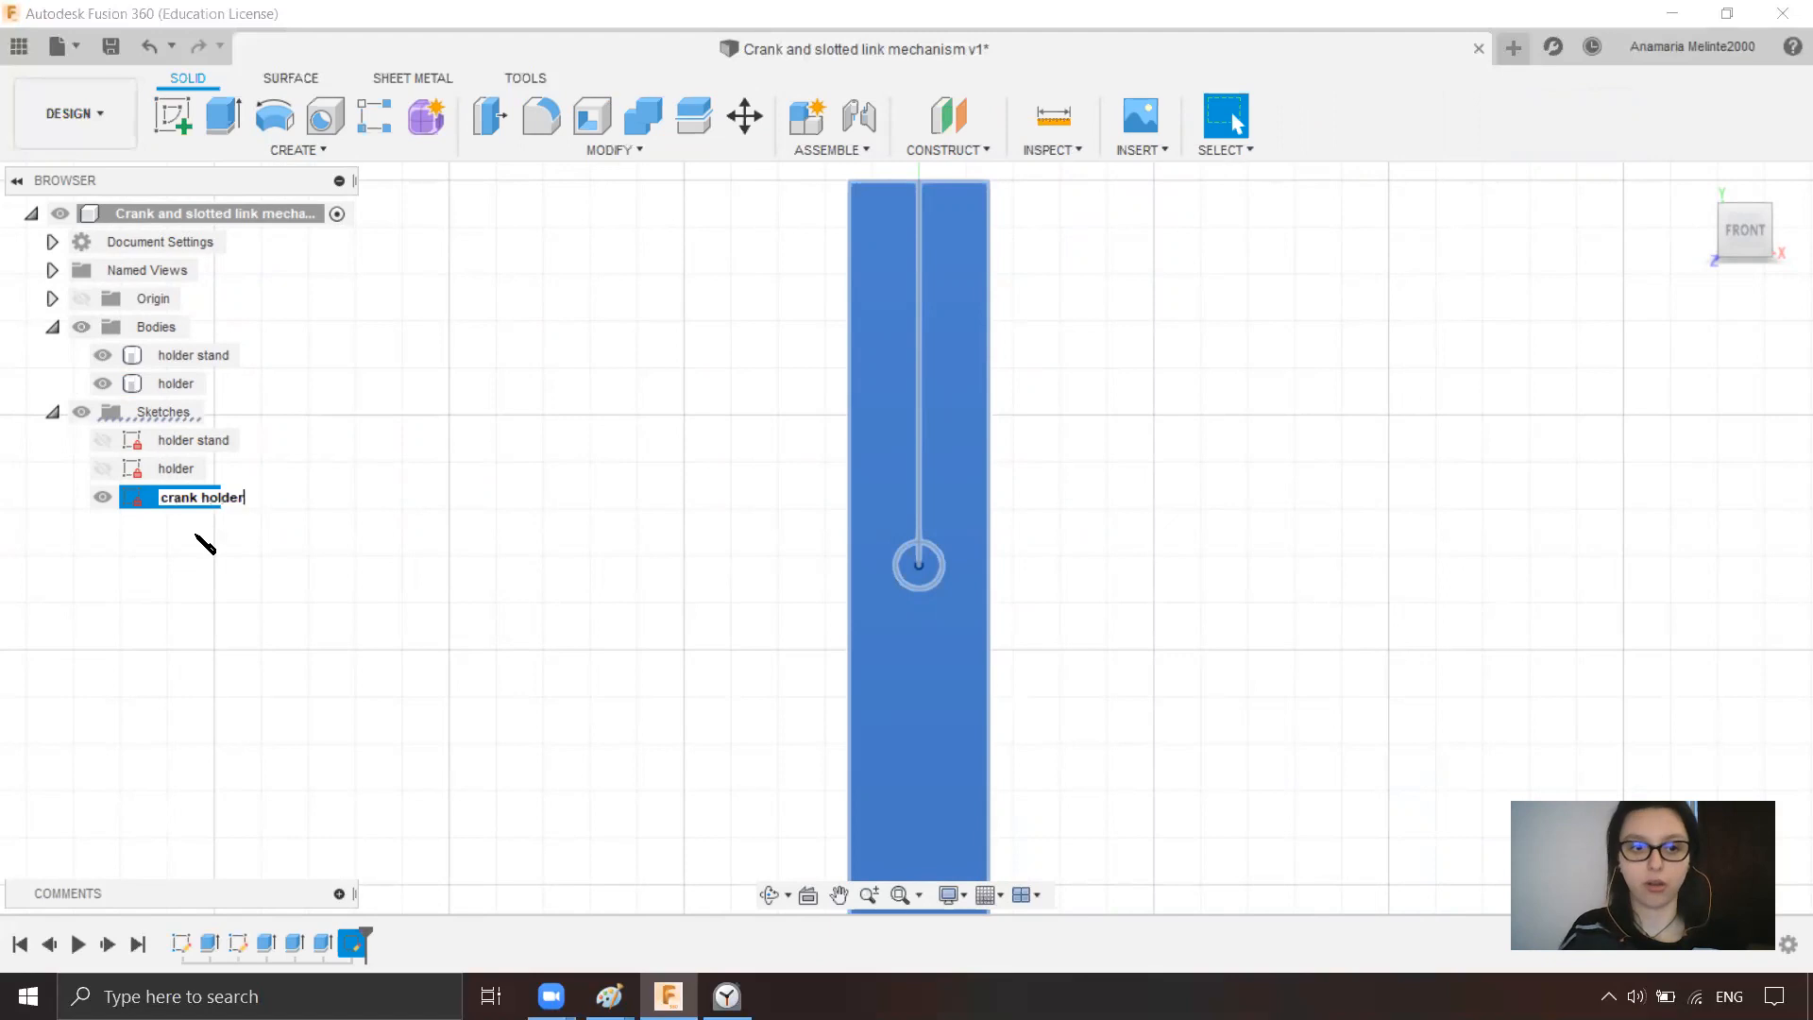
pyautogui.press('Return')
pyautogui.click(506, 543)
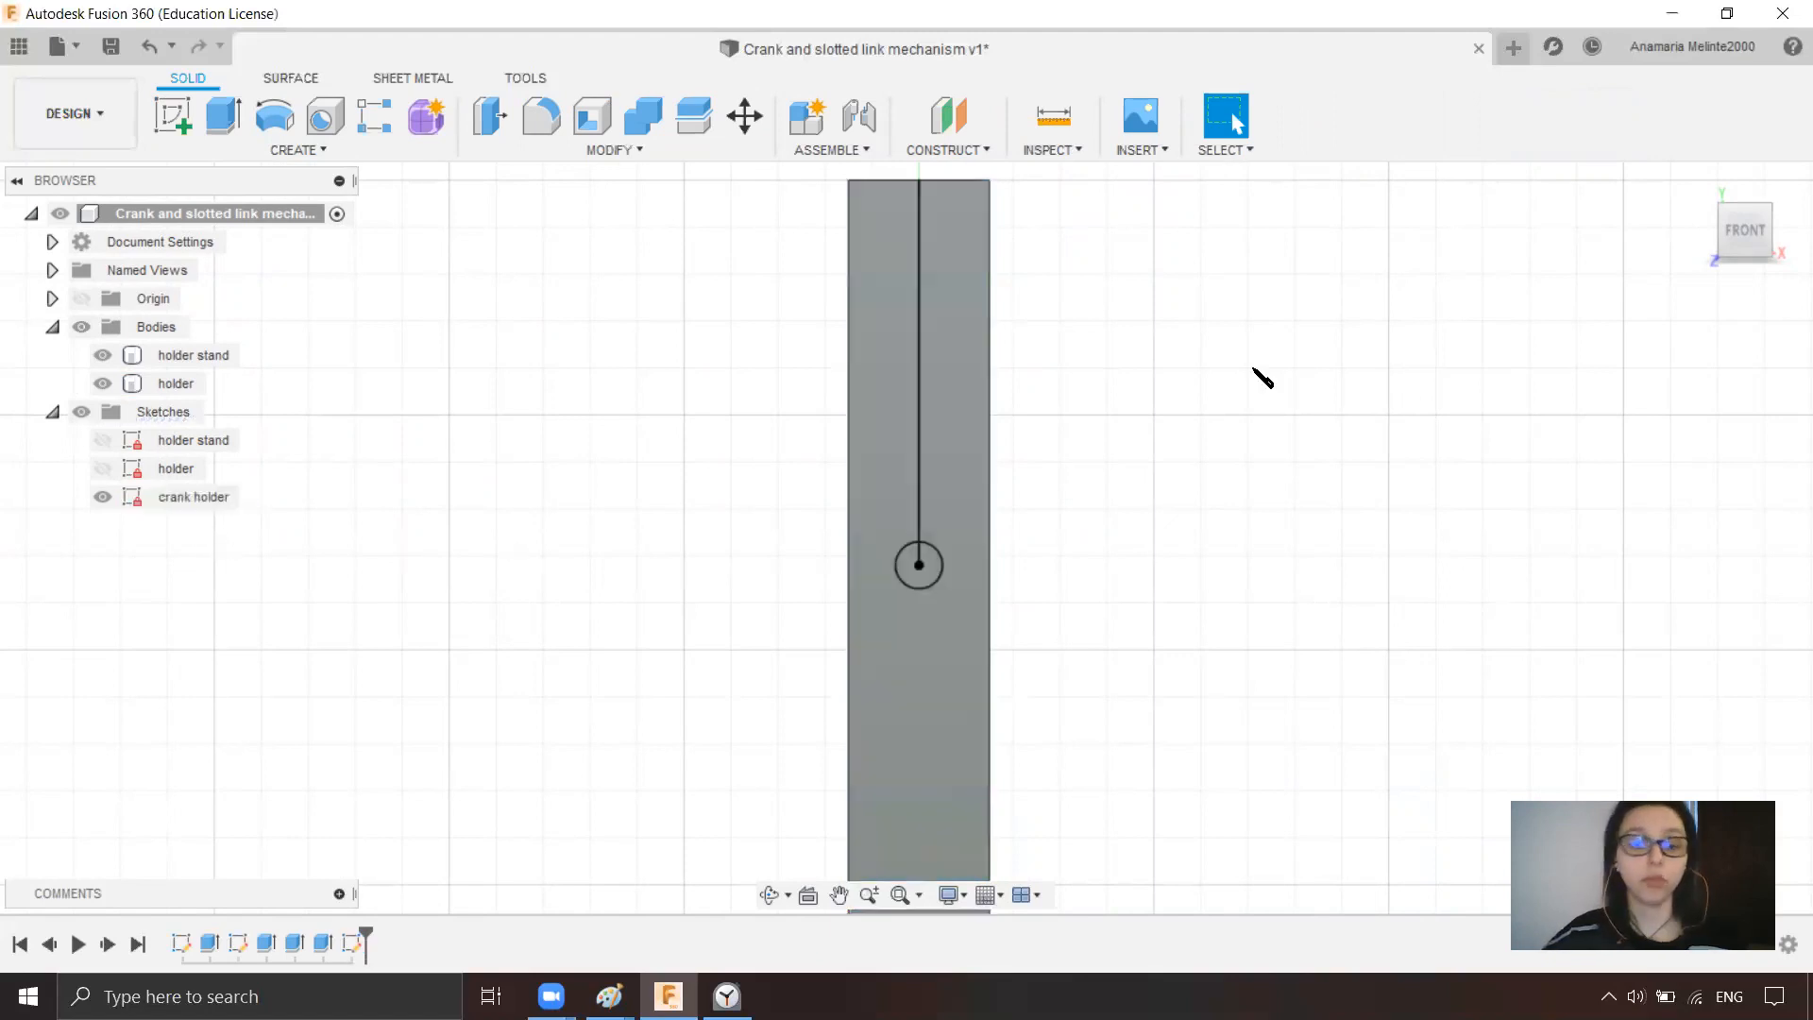
# - Extrude the 10 mm circle 7 mm outward from the holder's front face as a Join
pyautogui.click(1720, 193)
pyautogui.scroll(6, 878, 490)
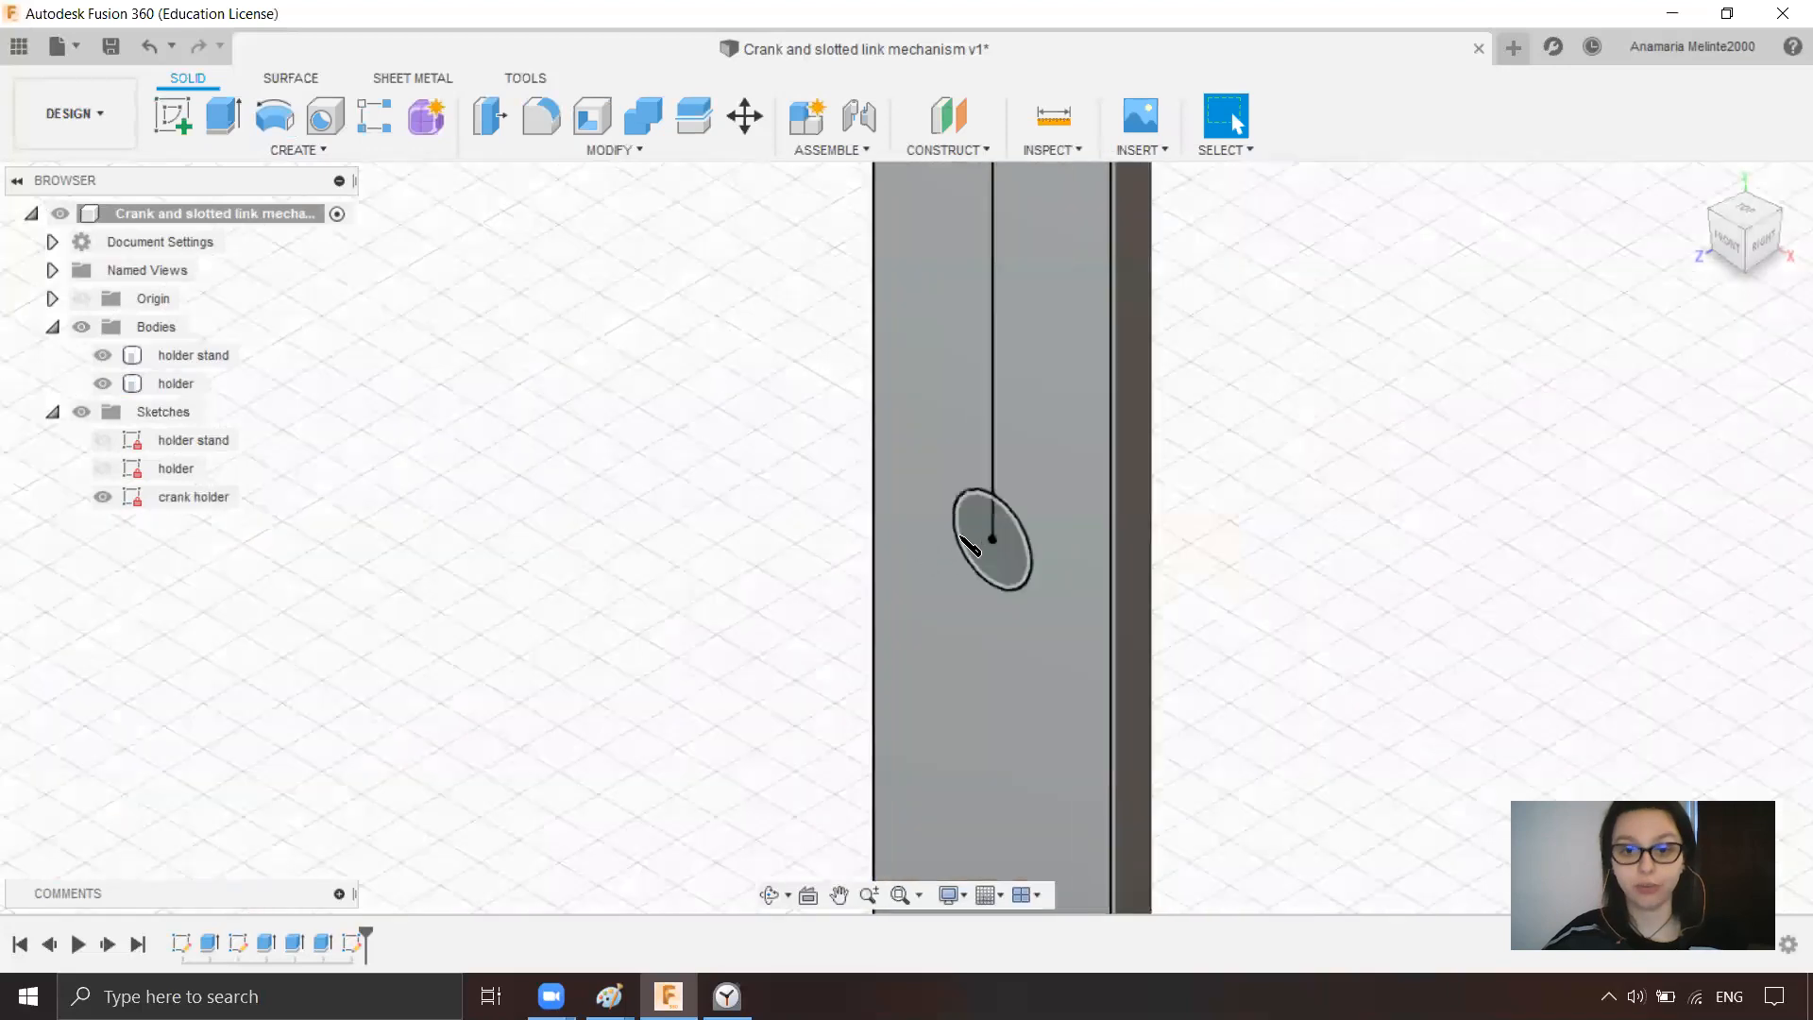
pyautogui.scroll(2, 983, 538)
pyautogui.click(1012, 529)
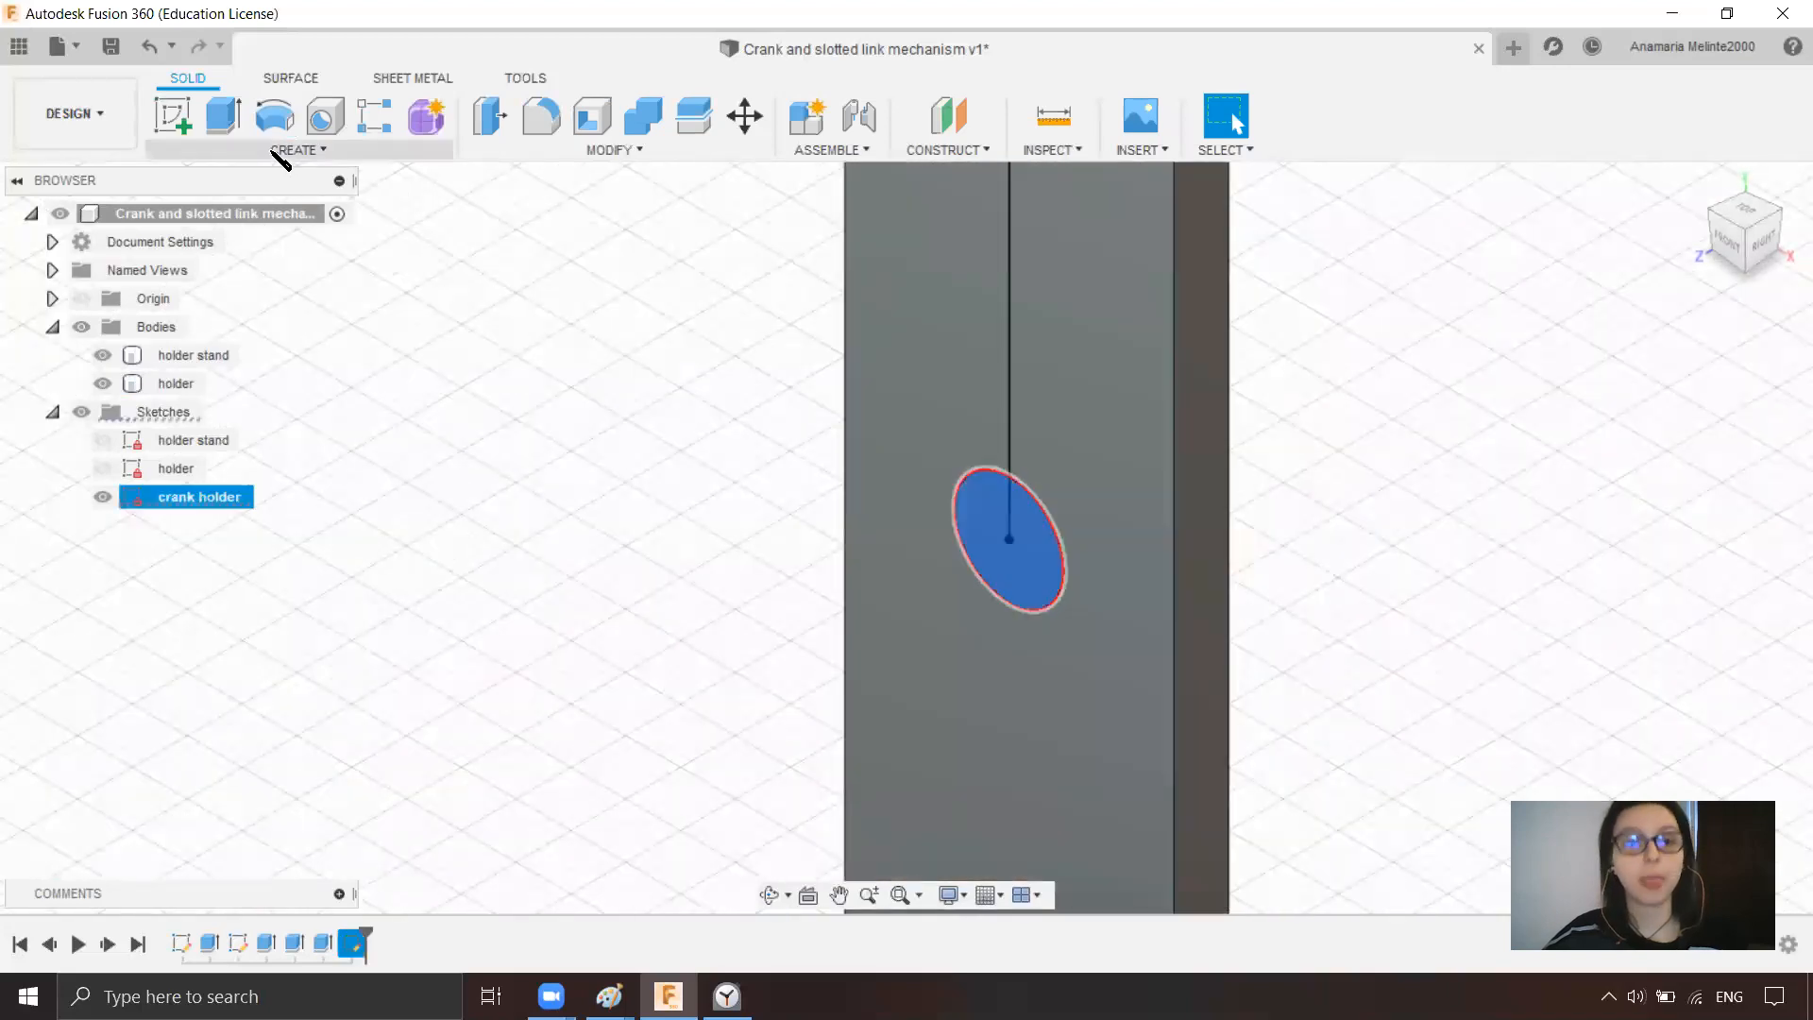
pyautogui.click(224, 115)
pyautogui.moveTo(923, 591)
pyautogui.mouseDown()
pyautogui.moveTo(866, 631)
pyautogui.moveTo(929, 586)
pyautogui.mouseUp()
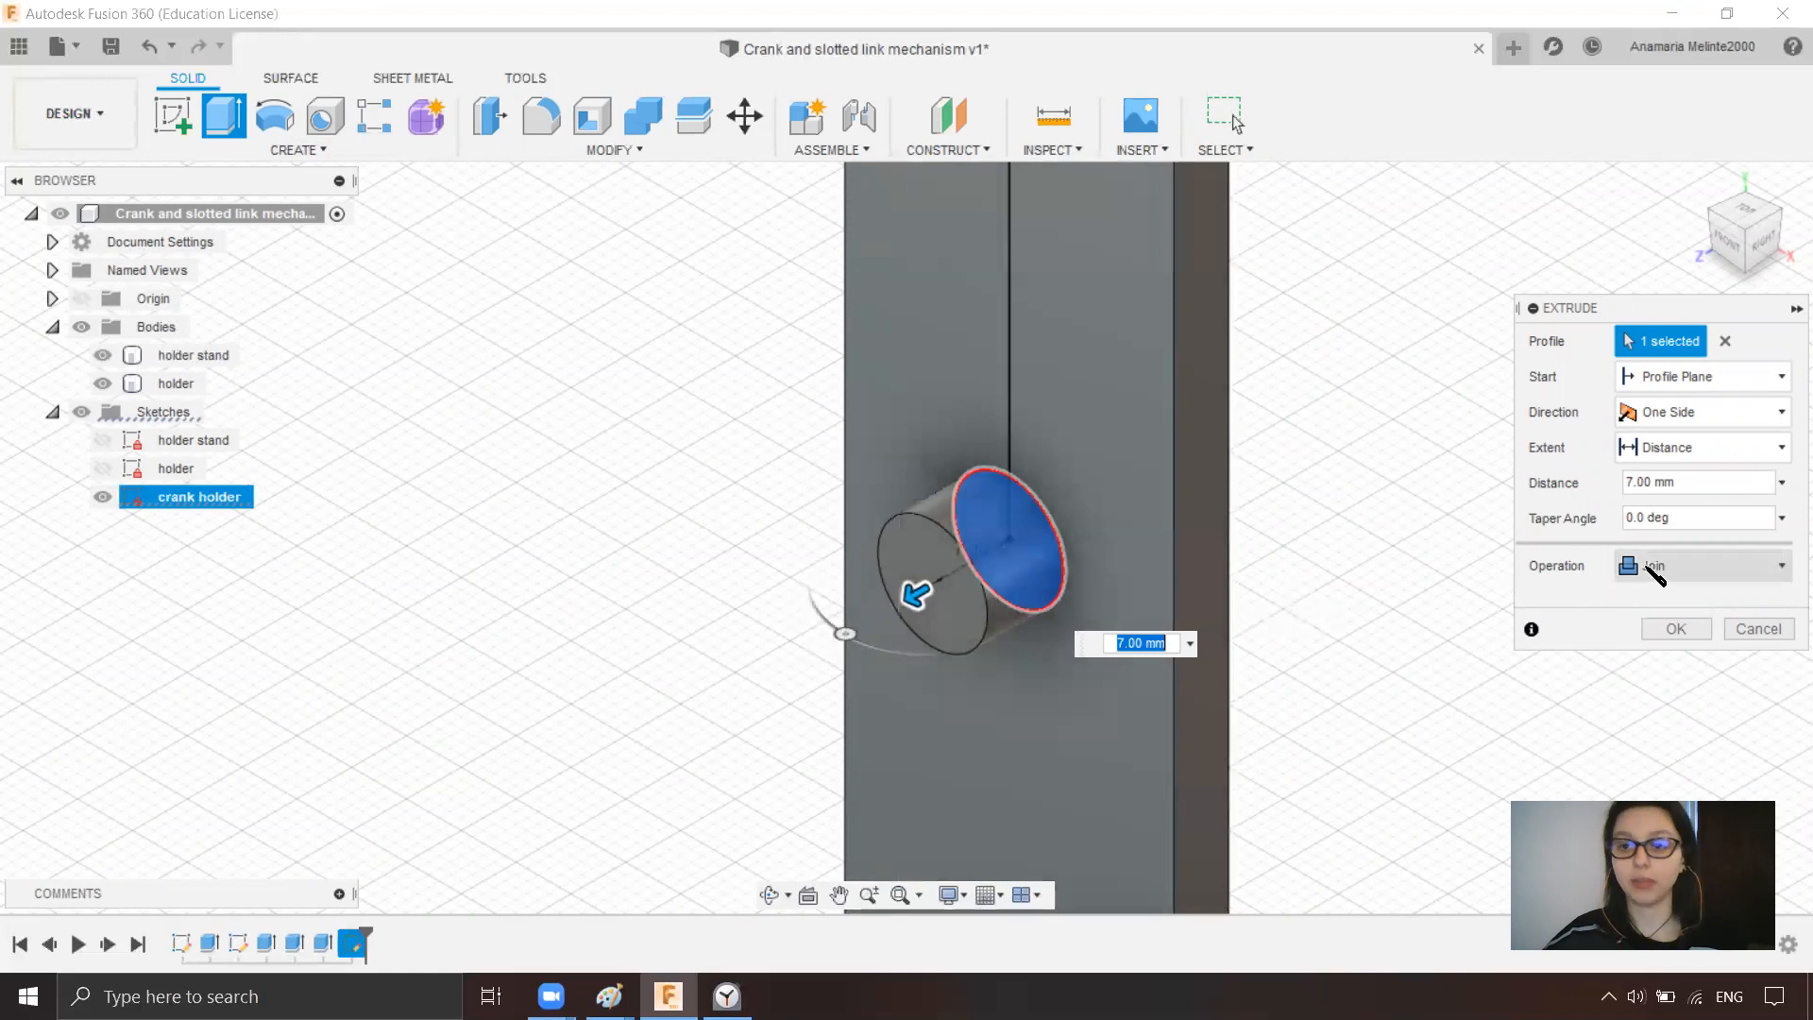
pyautogui.click(1690, 566)
pyautogui.click(1676, 597)
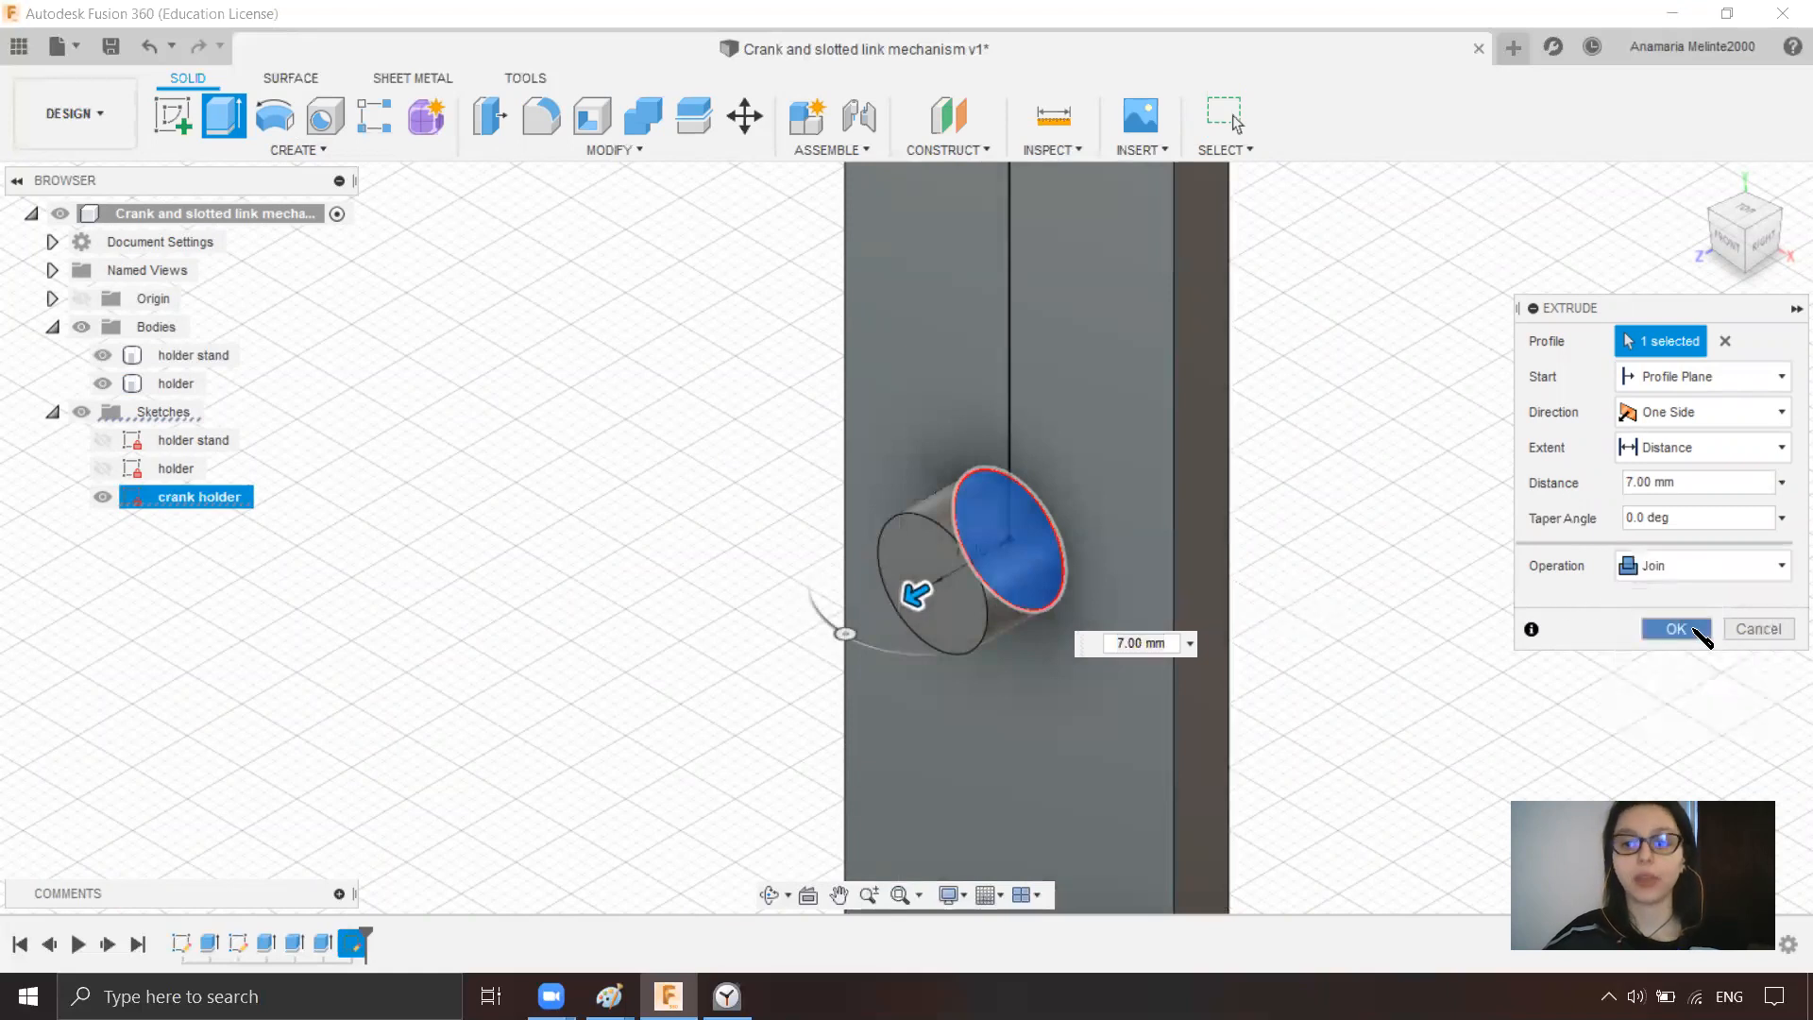
pyautogui.click(1679, 628)
pyautogui.scroll(-2, 1169, 831)
pyautogui.scroll(-5, 1169, 738)
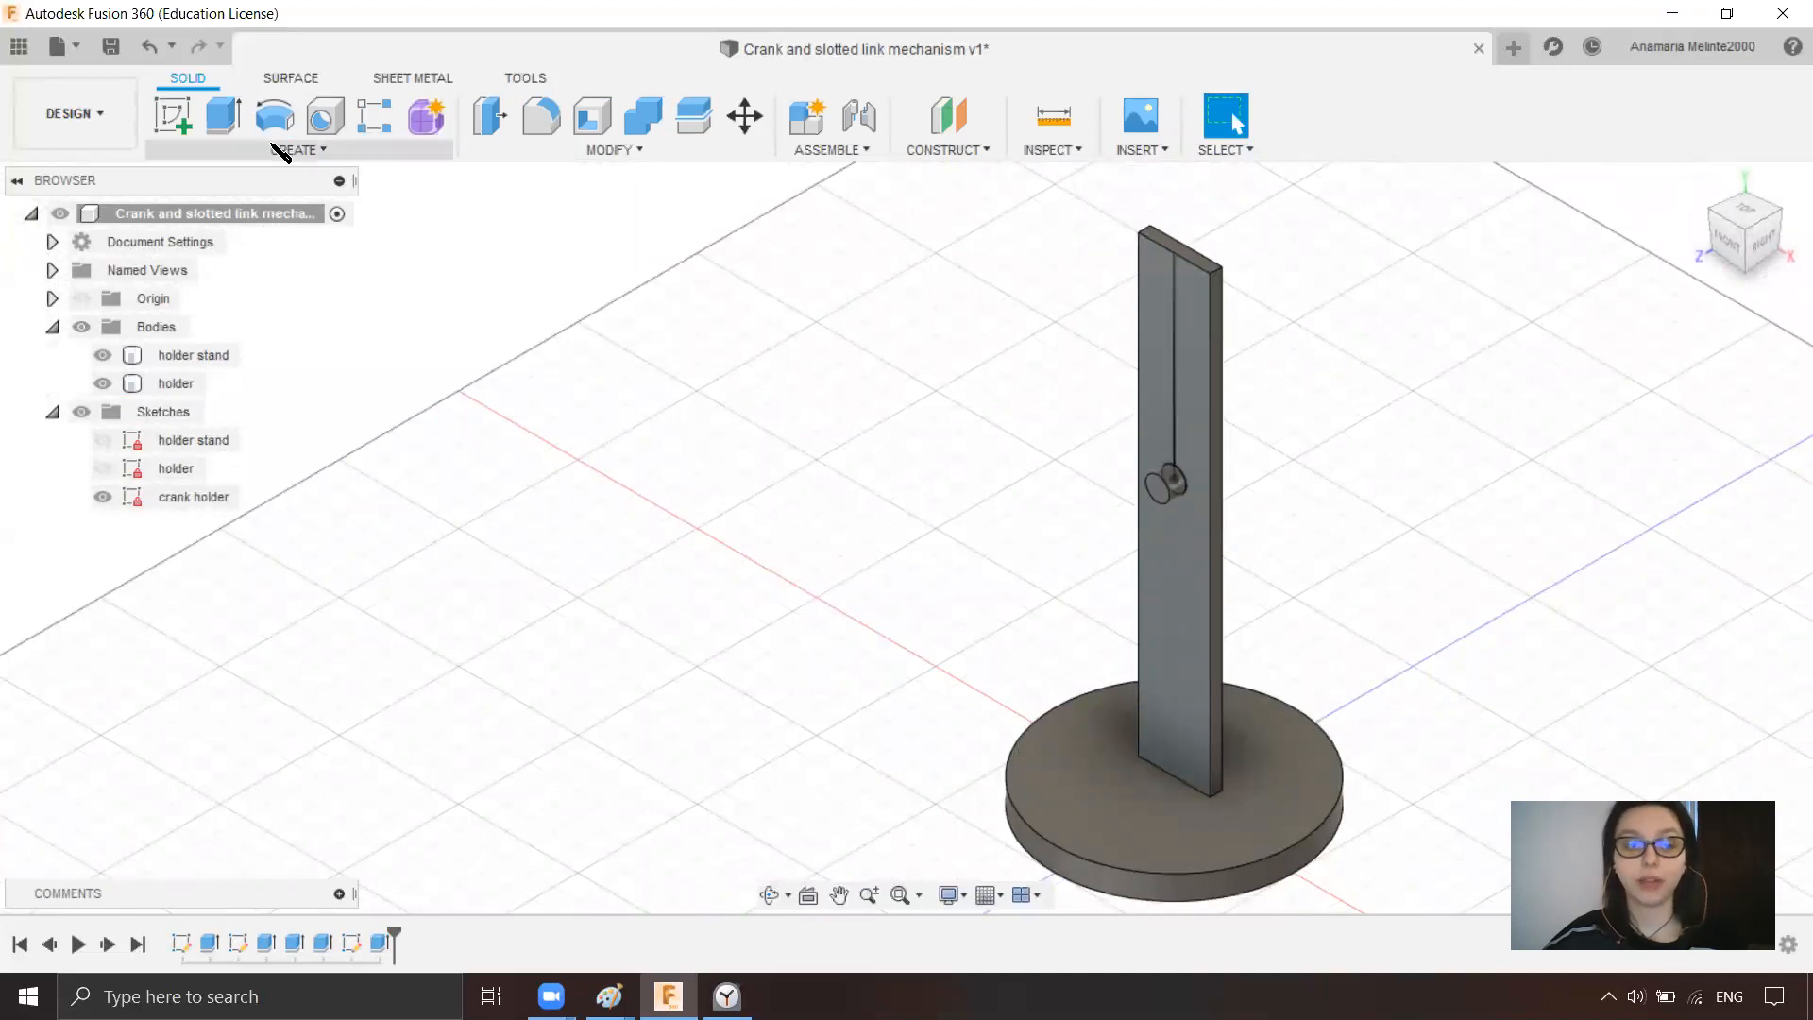
# - Start a new sketch on the front face of the holder around the round peg
pyautogui.click(1726, 243)
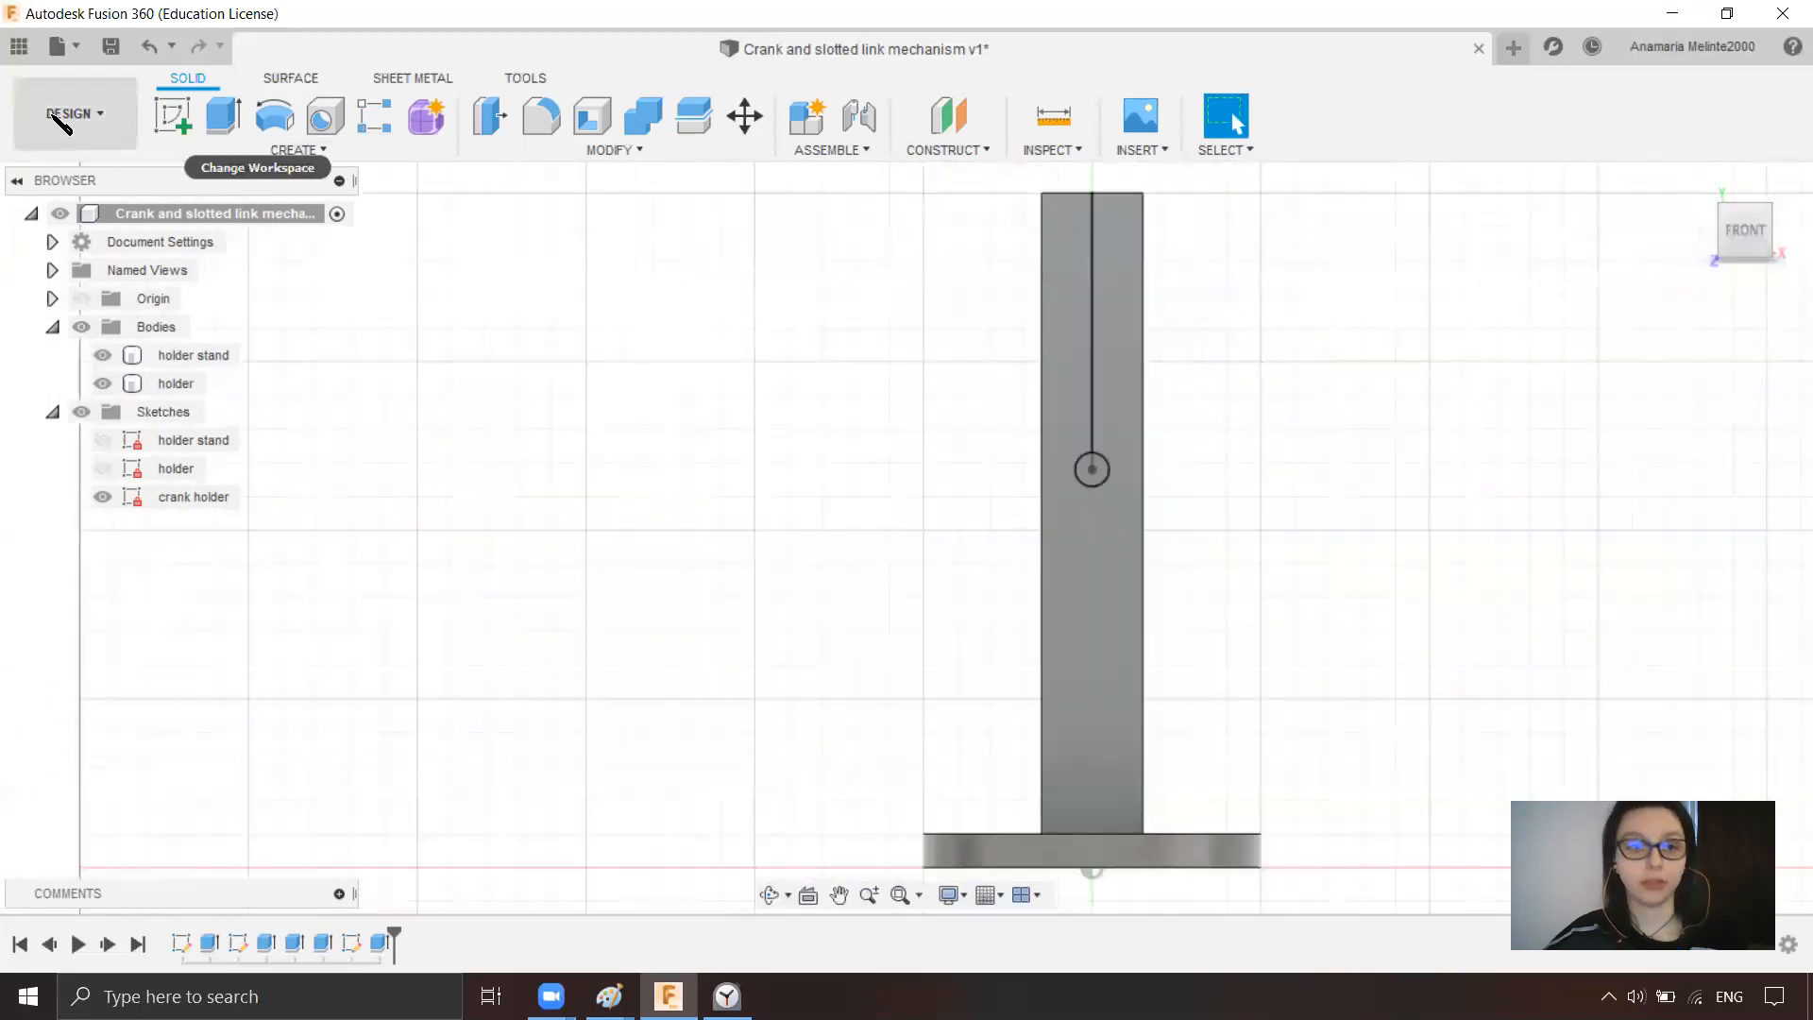
pyautogui.click(172, 115)
pyautogui.scroll(5, 1137, 453)
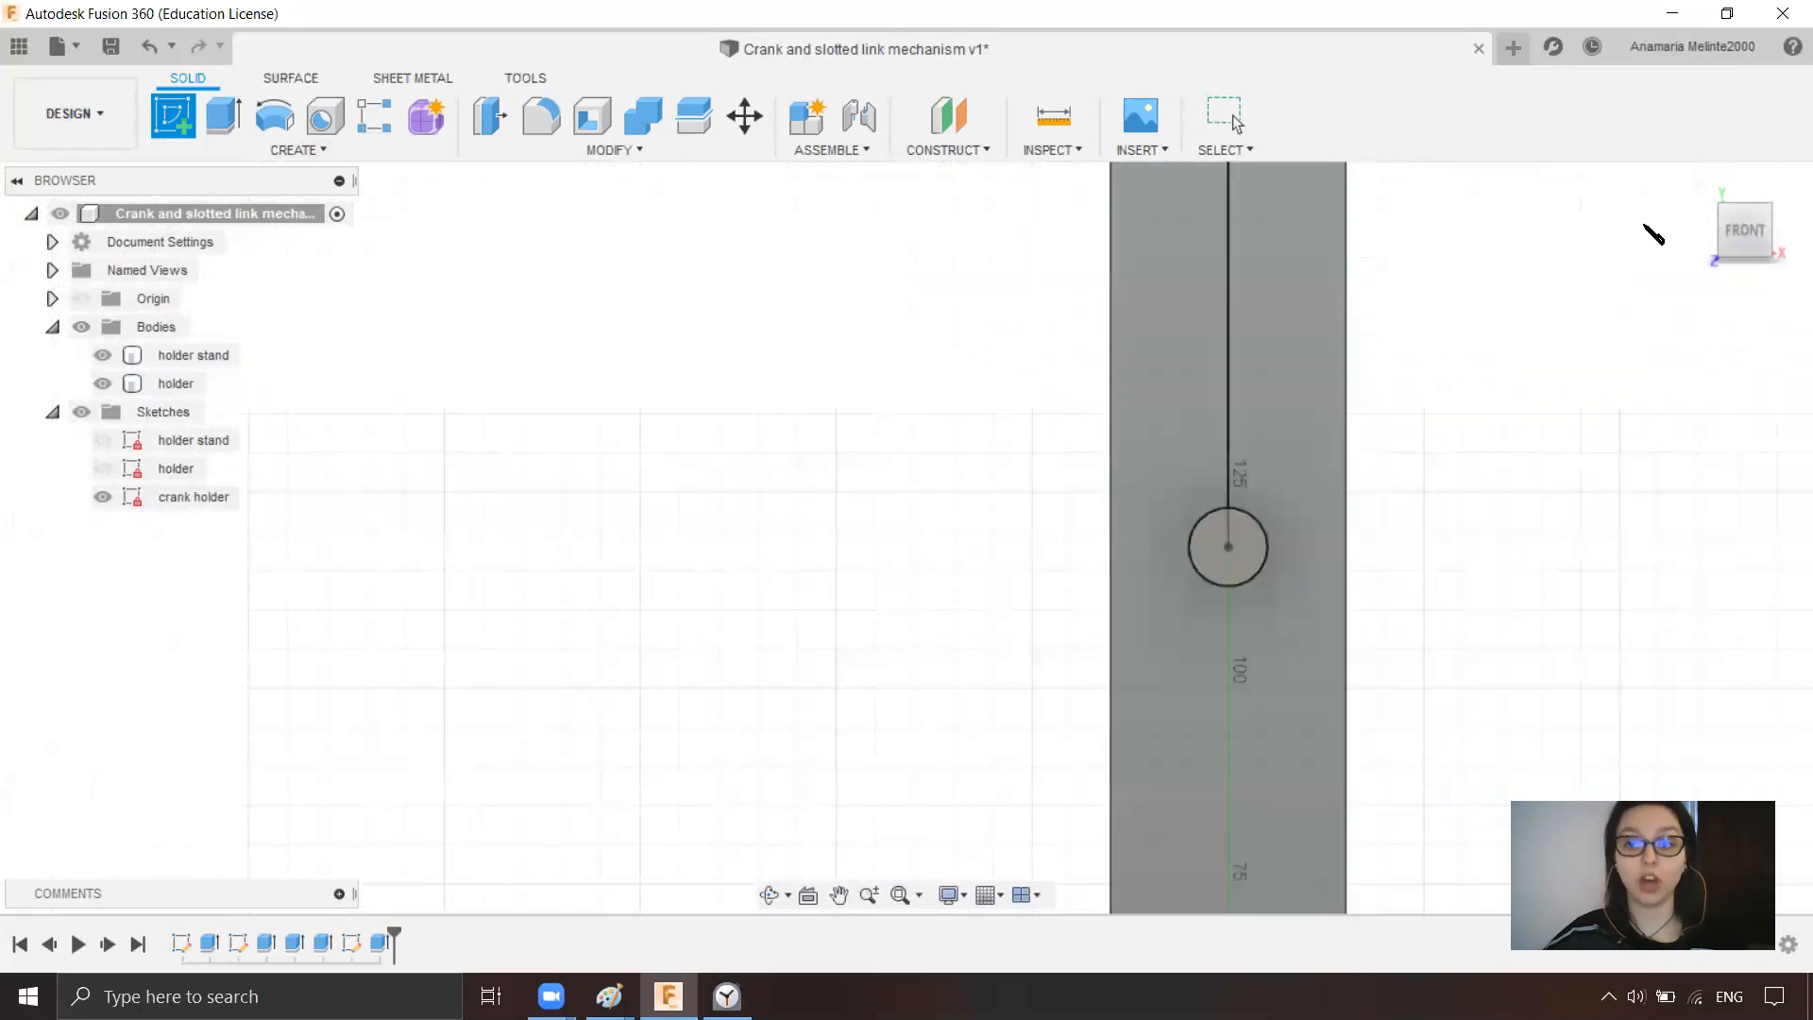
pyautogui.moveTo(1745, 236); pyautogui.dragTo(1719, 238)
pyautogui.click(1348, 528)
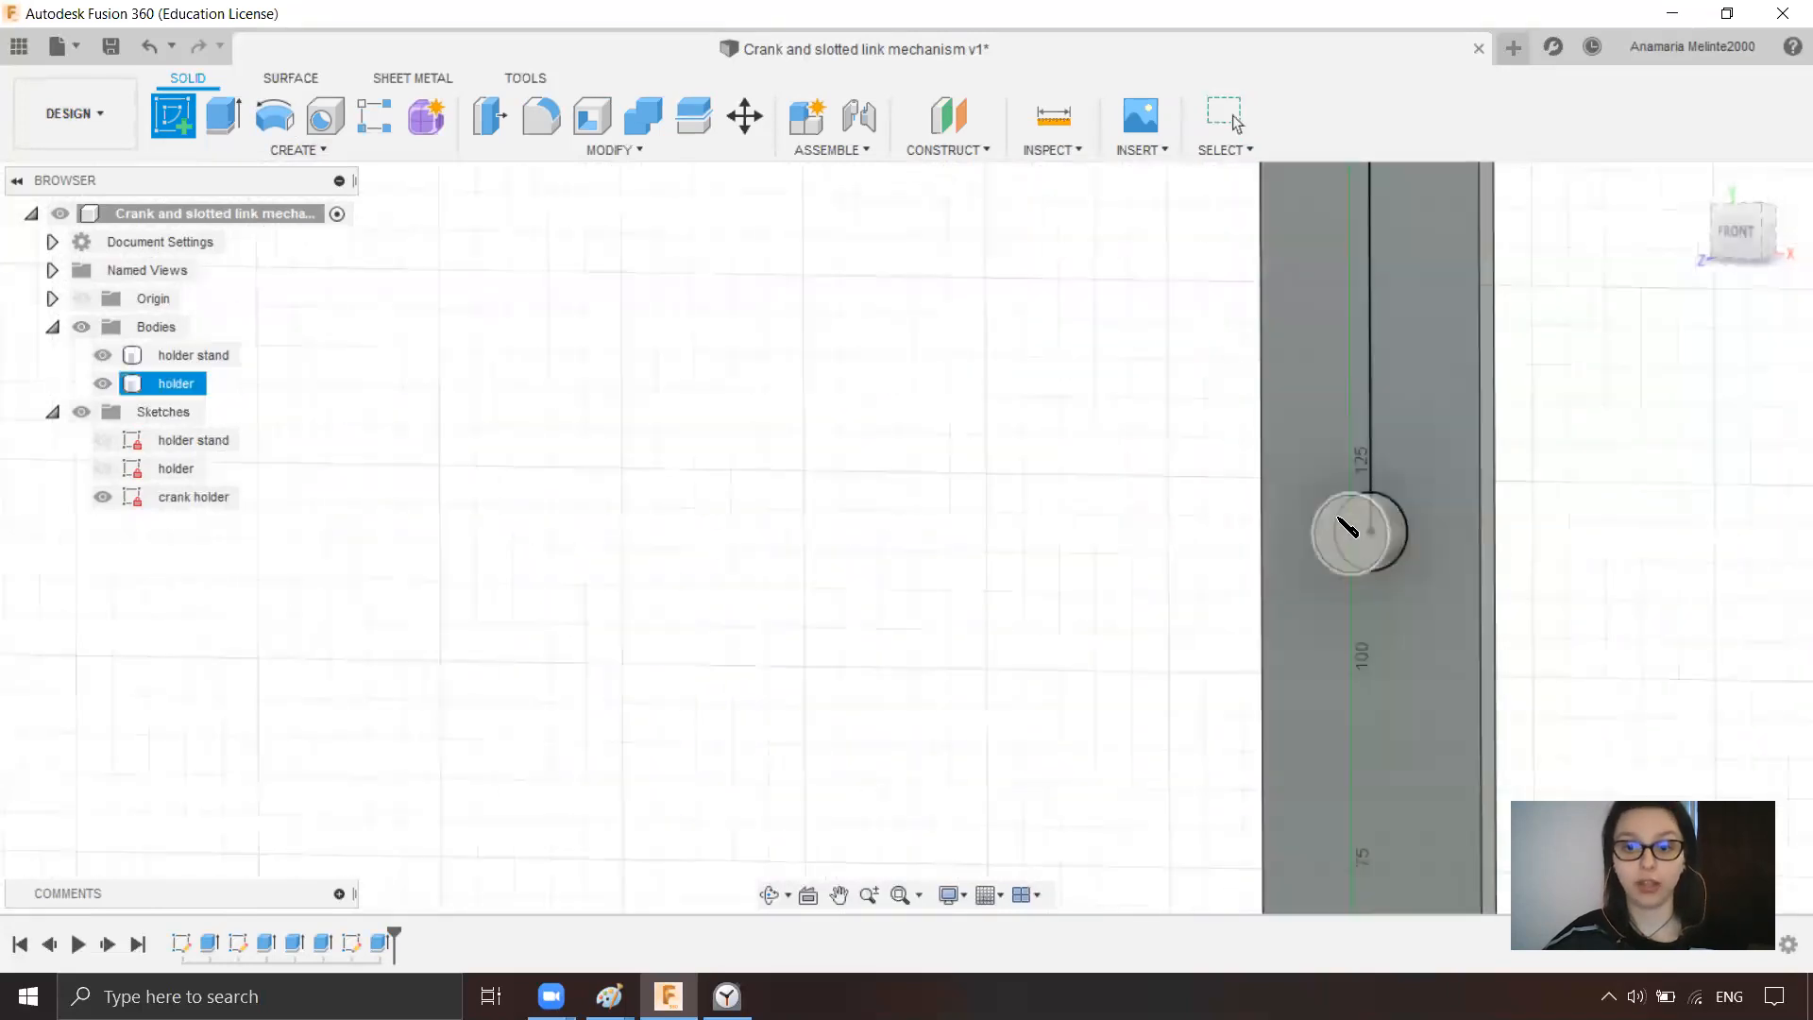
pyautogui.click(1351, 529)
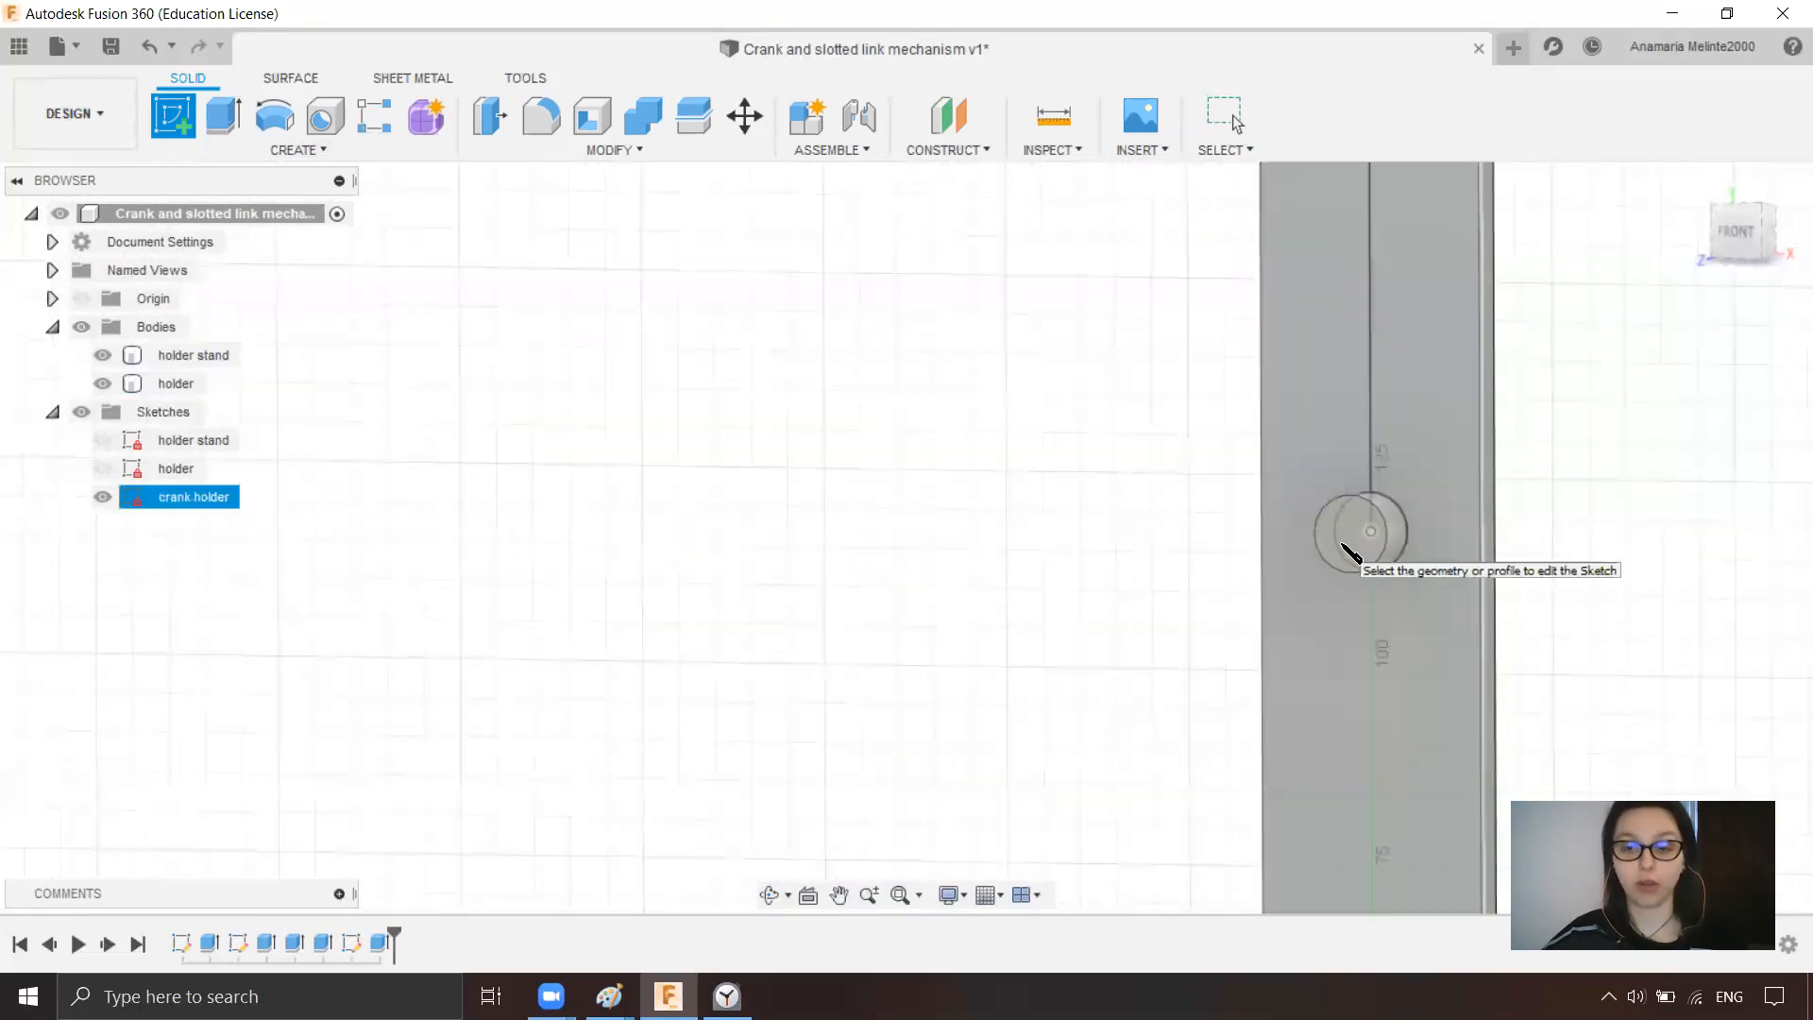
pyautogui.click(1413, 354)
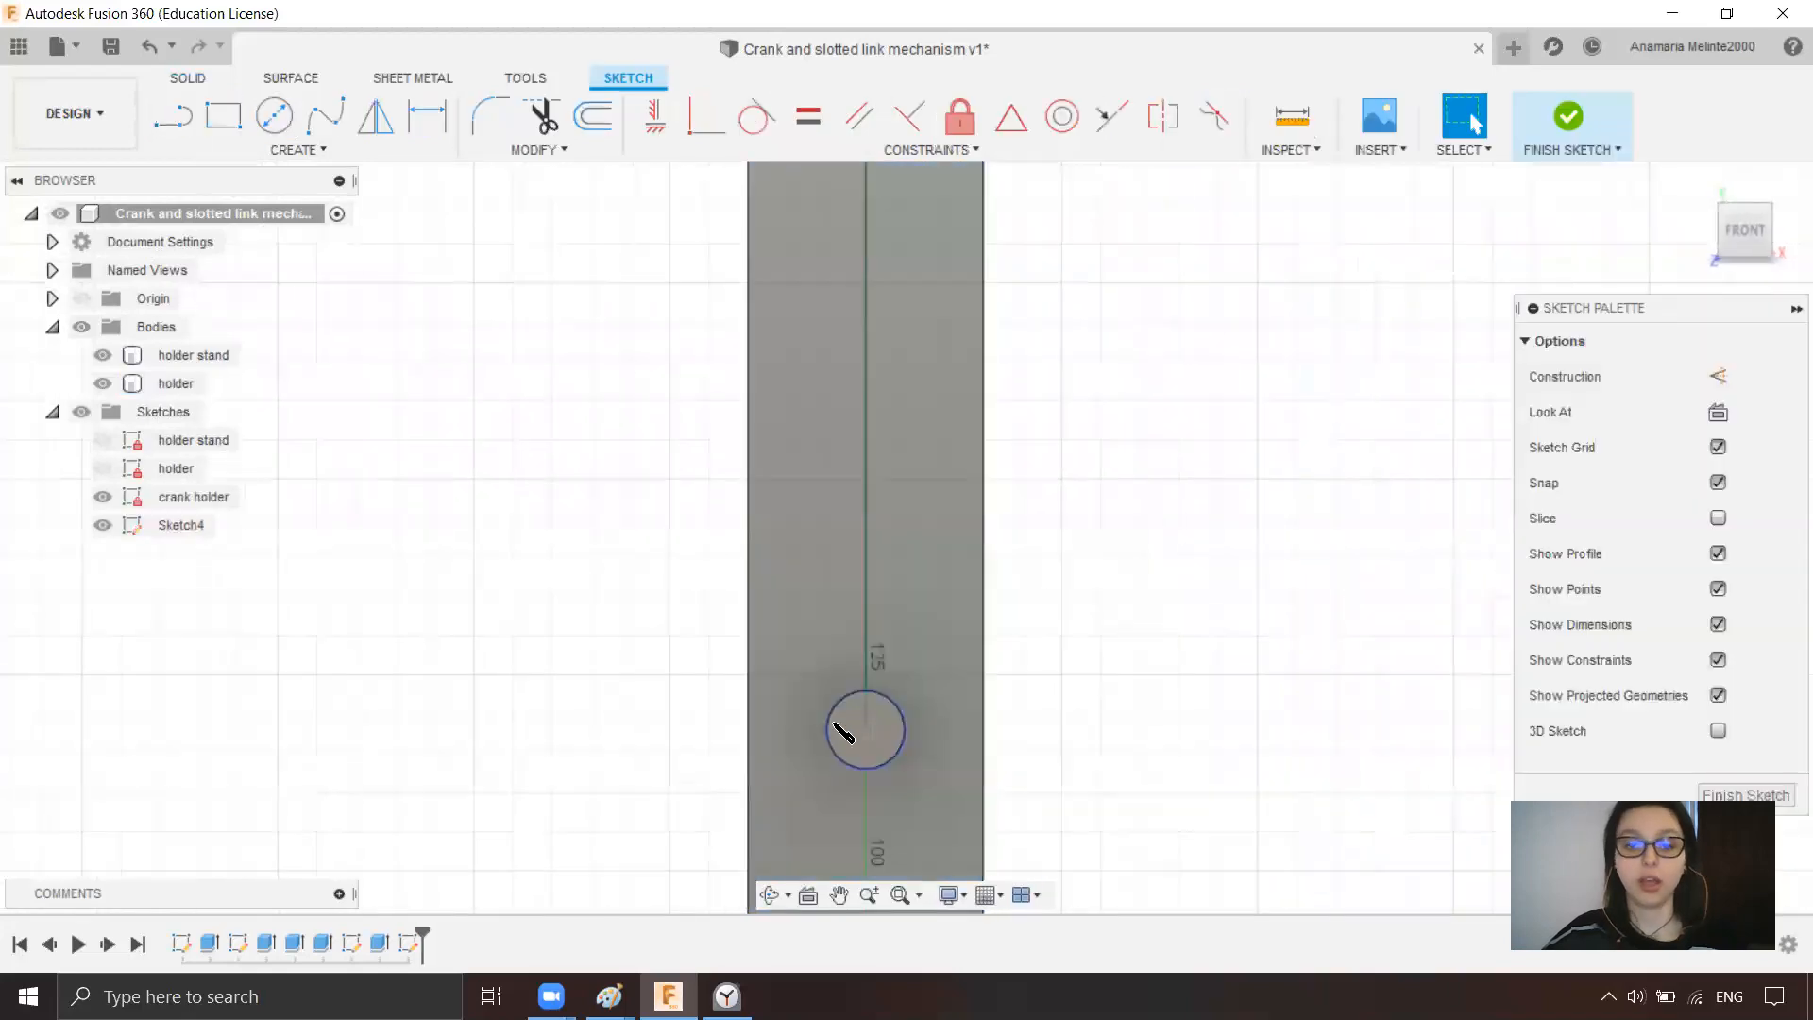
# - Draw a circle centred on the peg with its diameter set to 45*2 mm, and finish the sketch
pyautogui.click(274, 117)
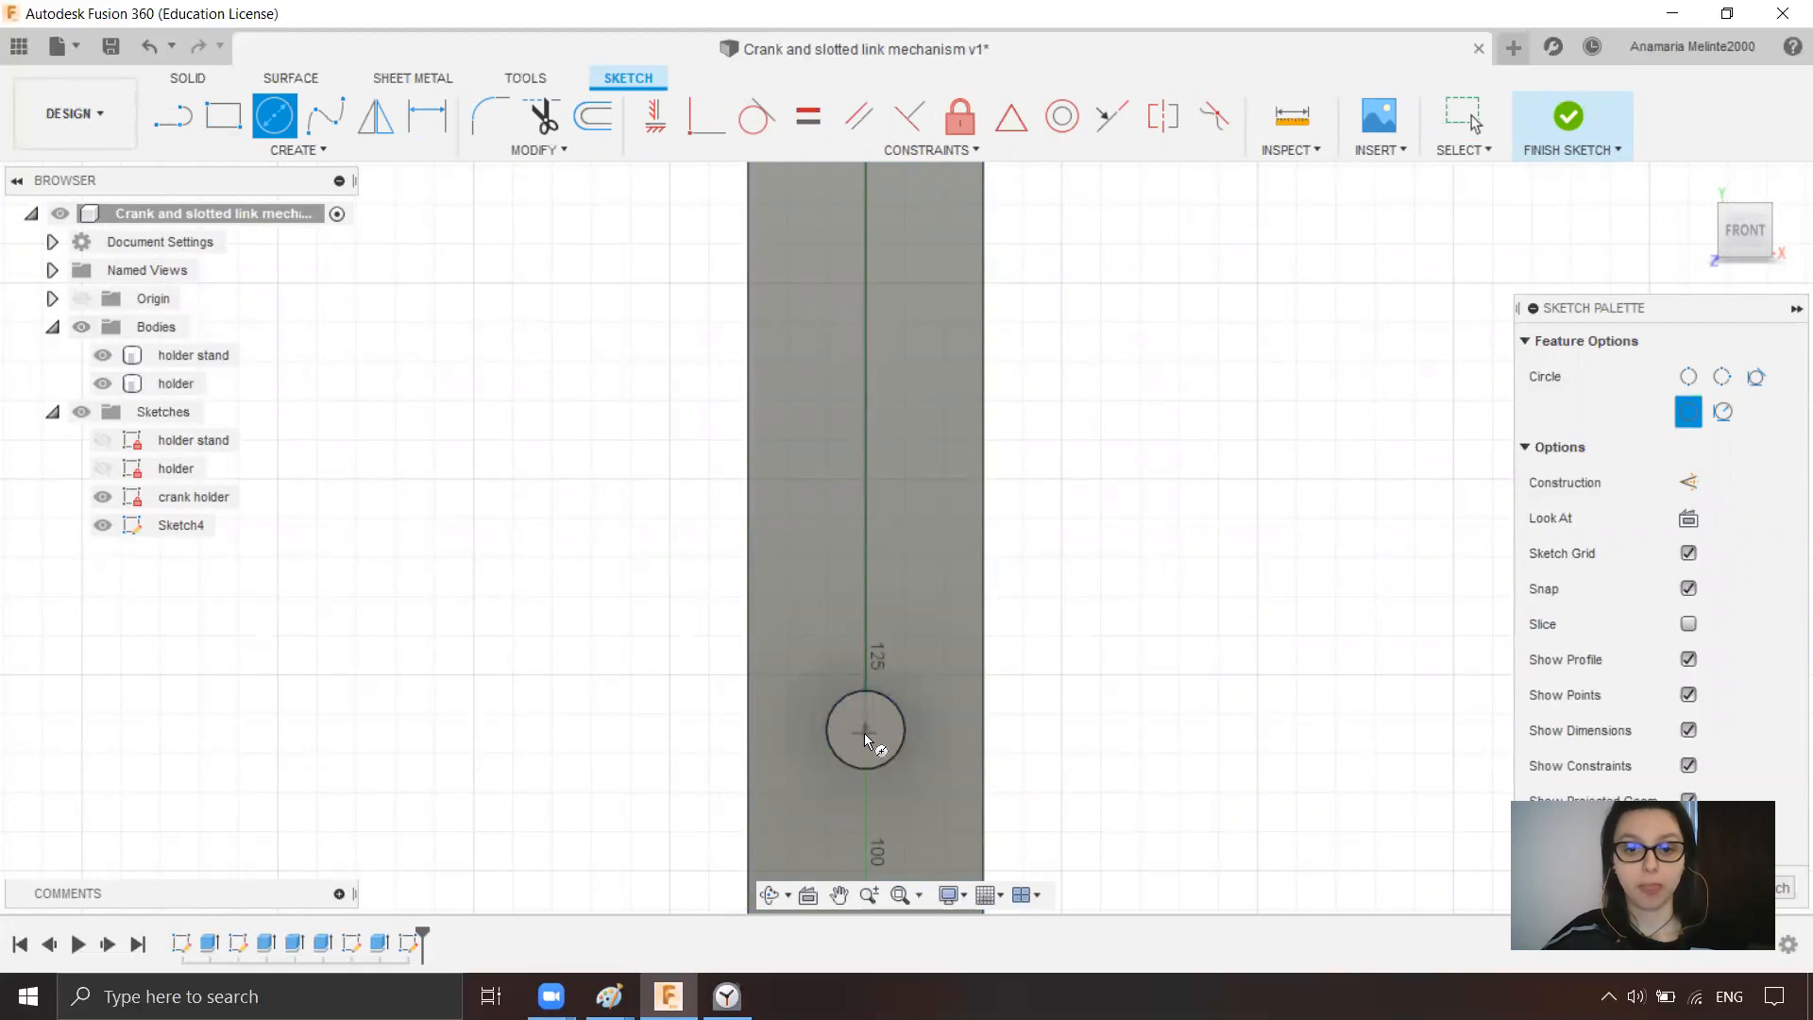
pyautogui.scroll(3, 864, 733)
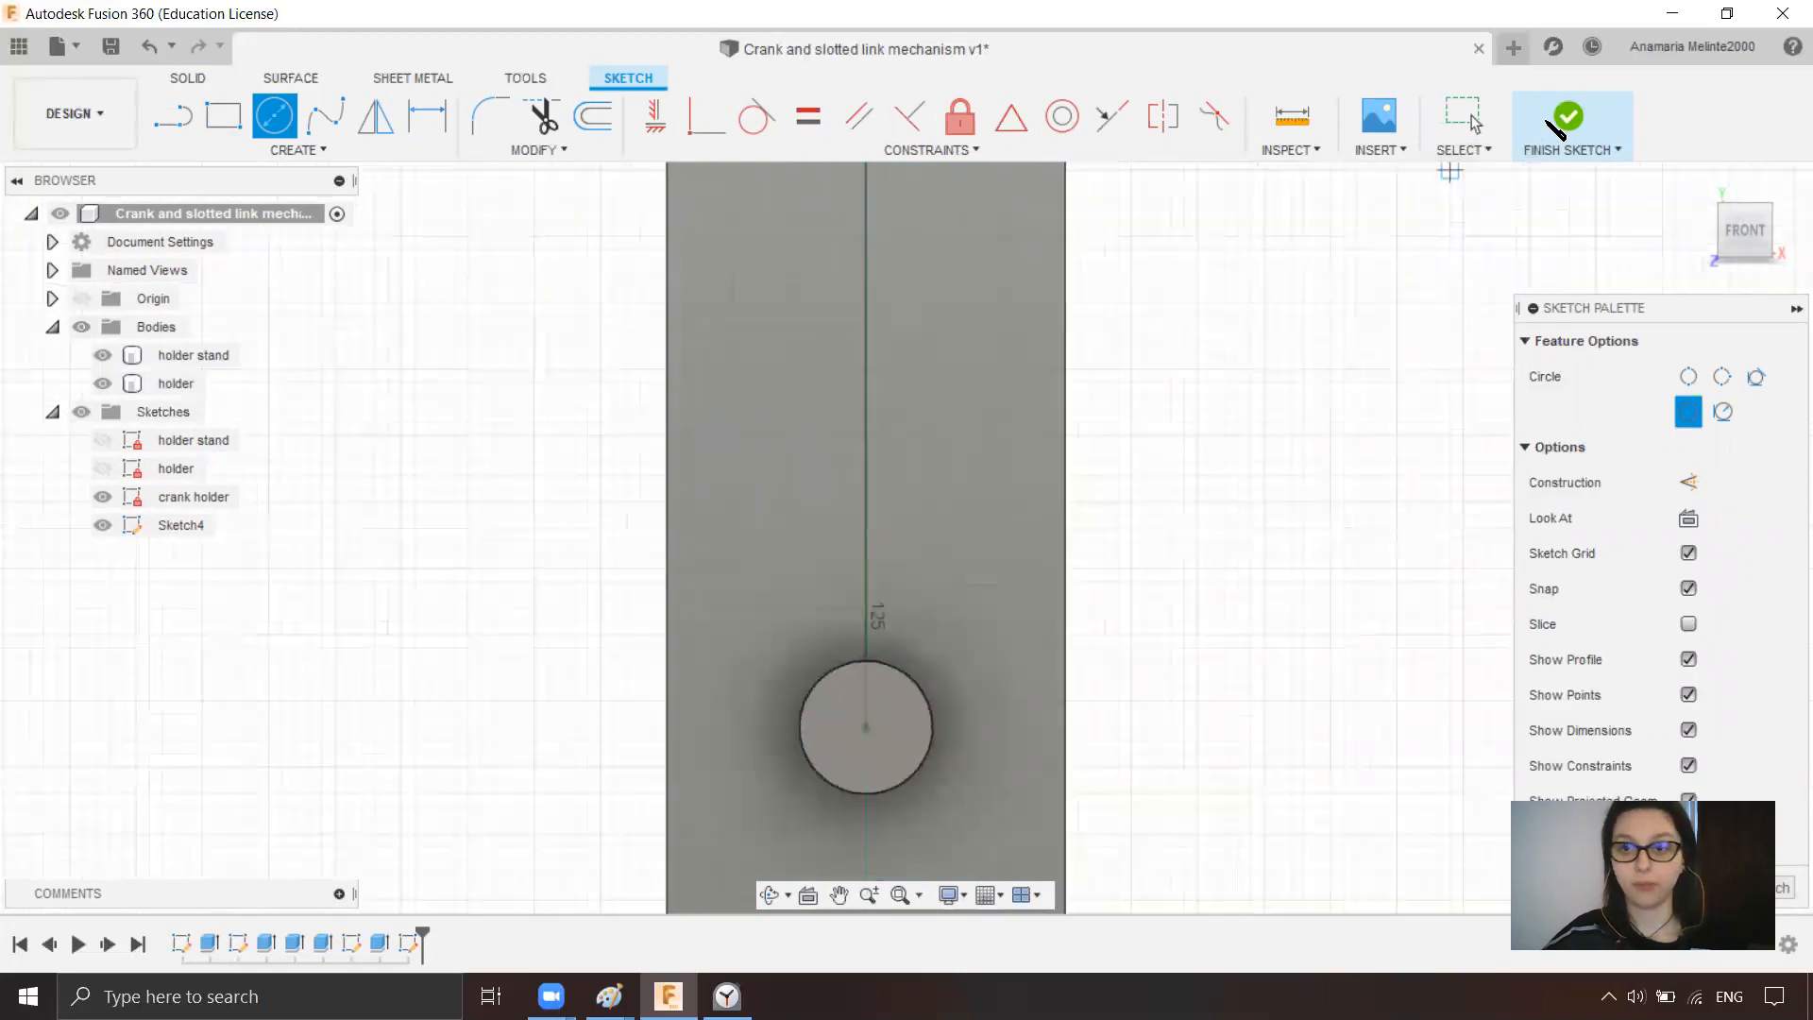
pyautogui.click(867, 733)
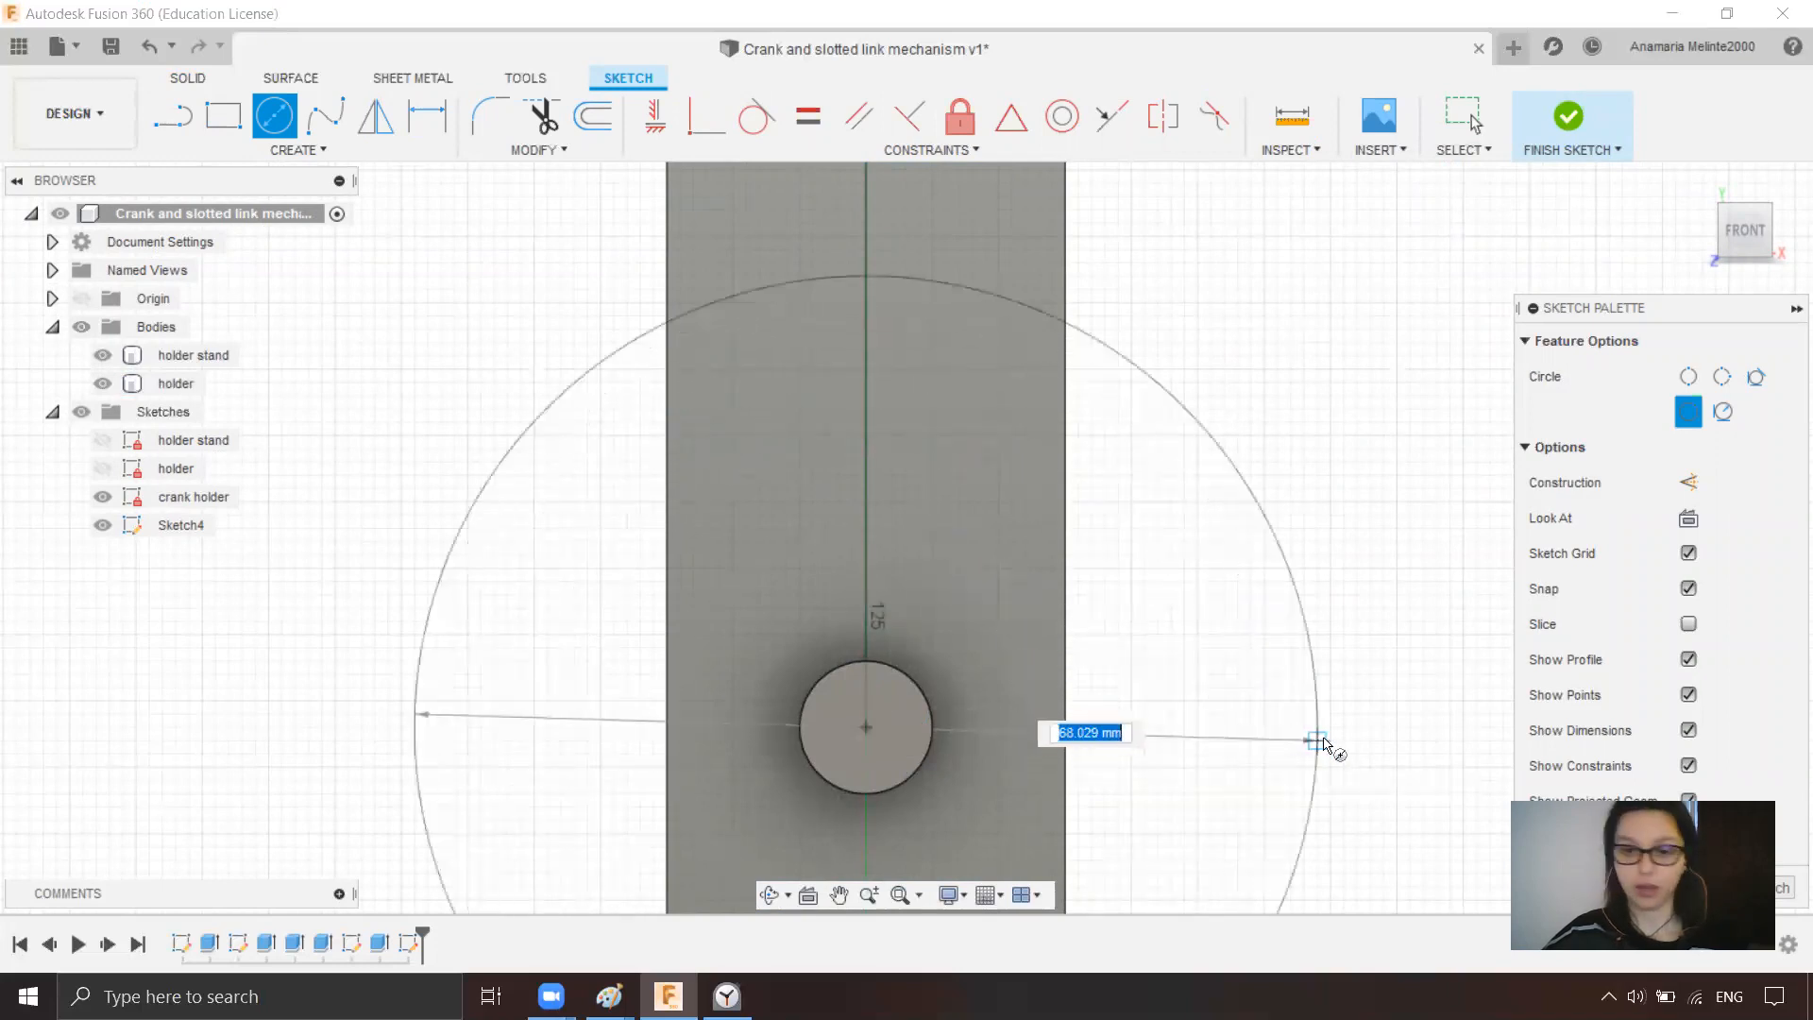
pyautogui.write('45')
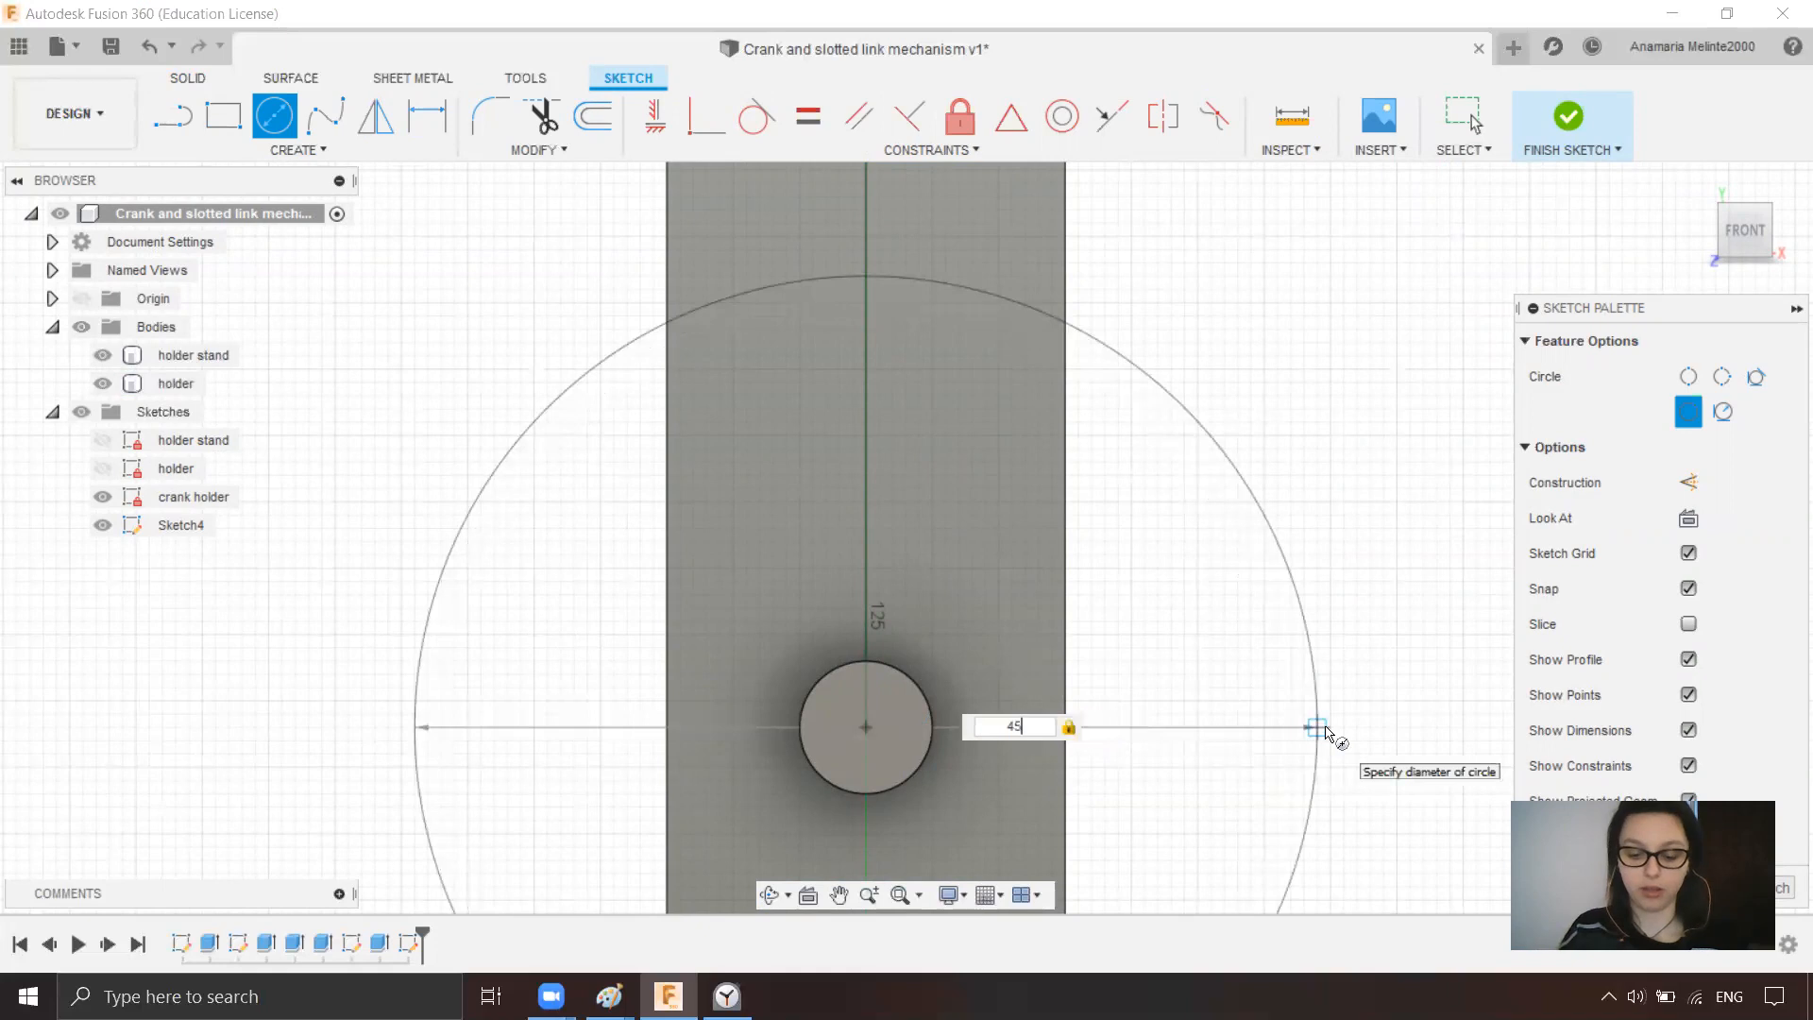
pyautogui.write('*2')
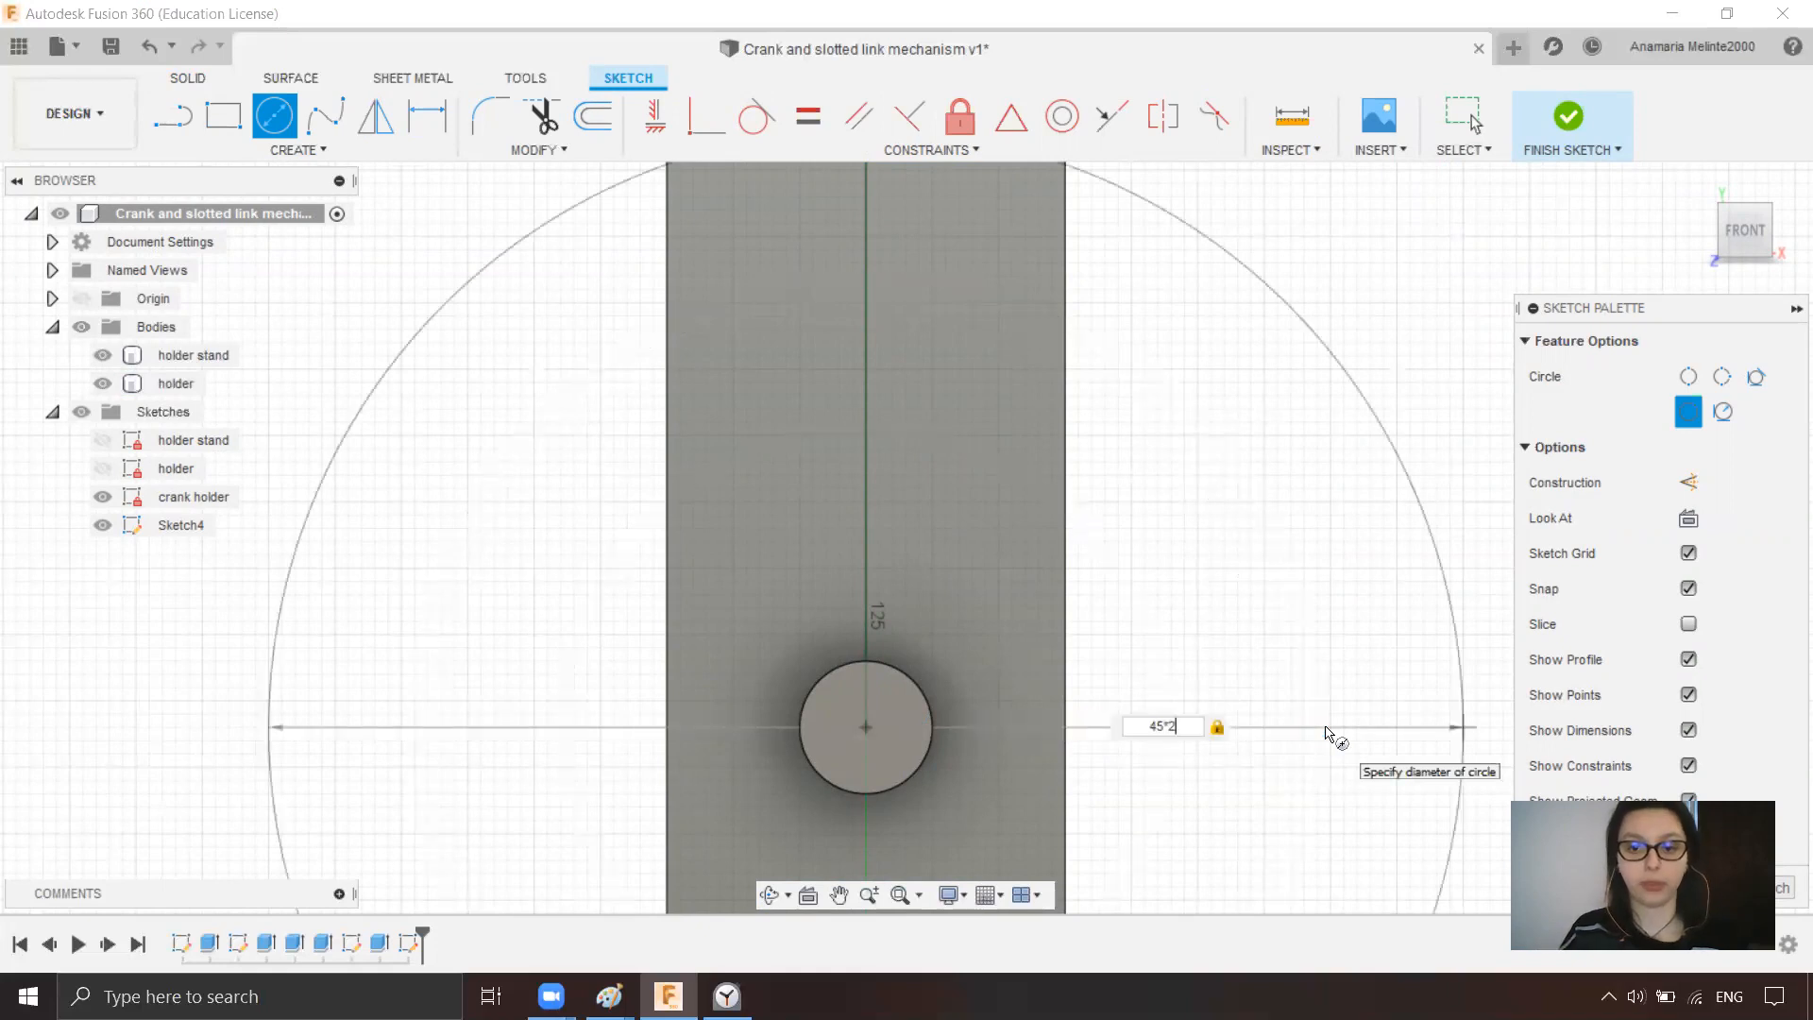
pyautogui.press('Return')
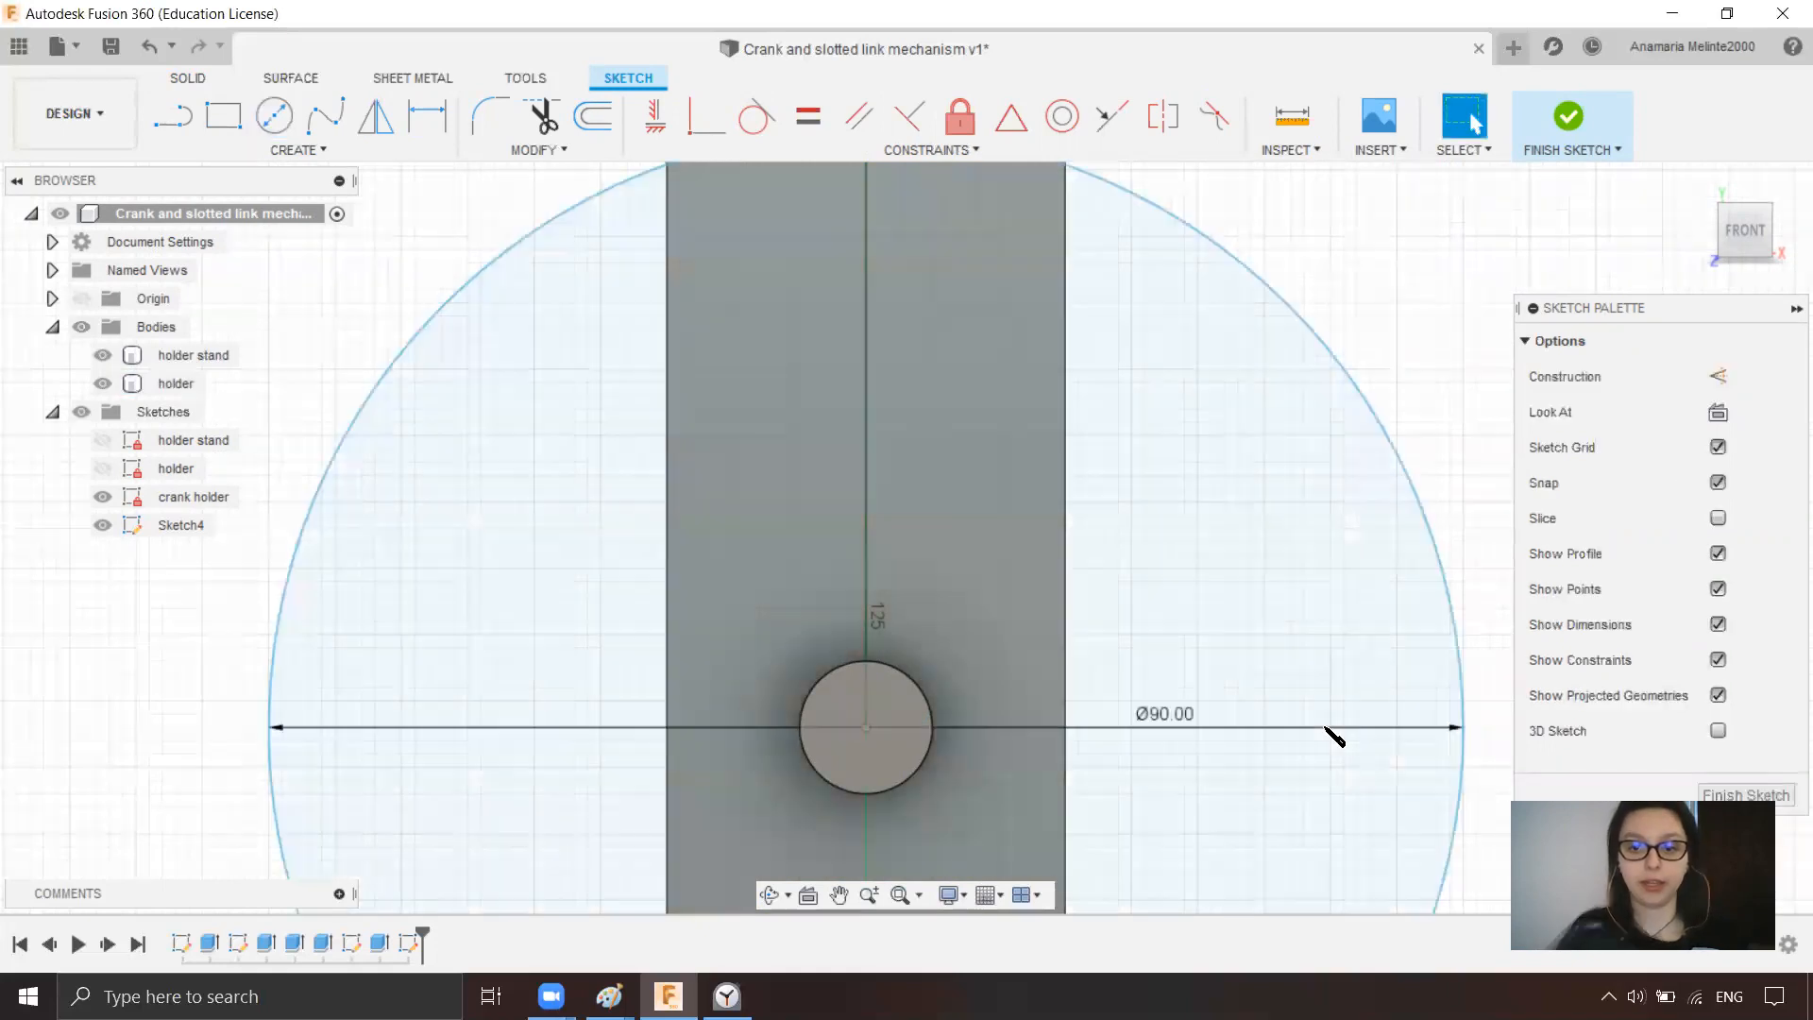
pyautogui.scroll(-5, 1334, 736)
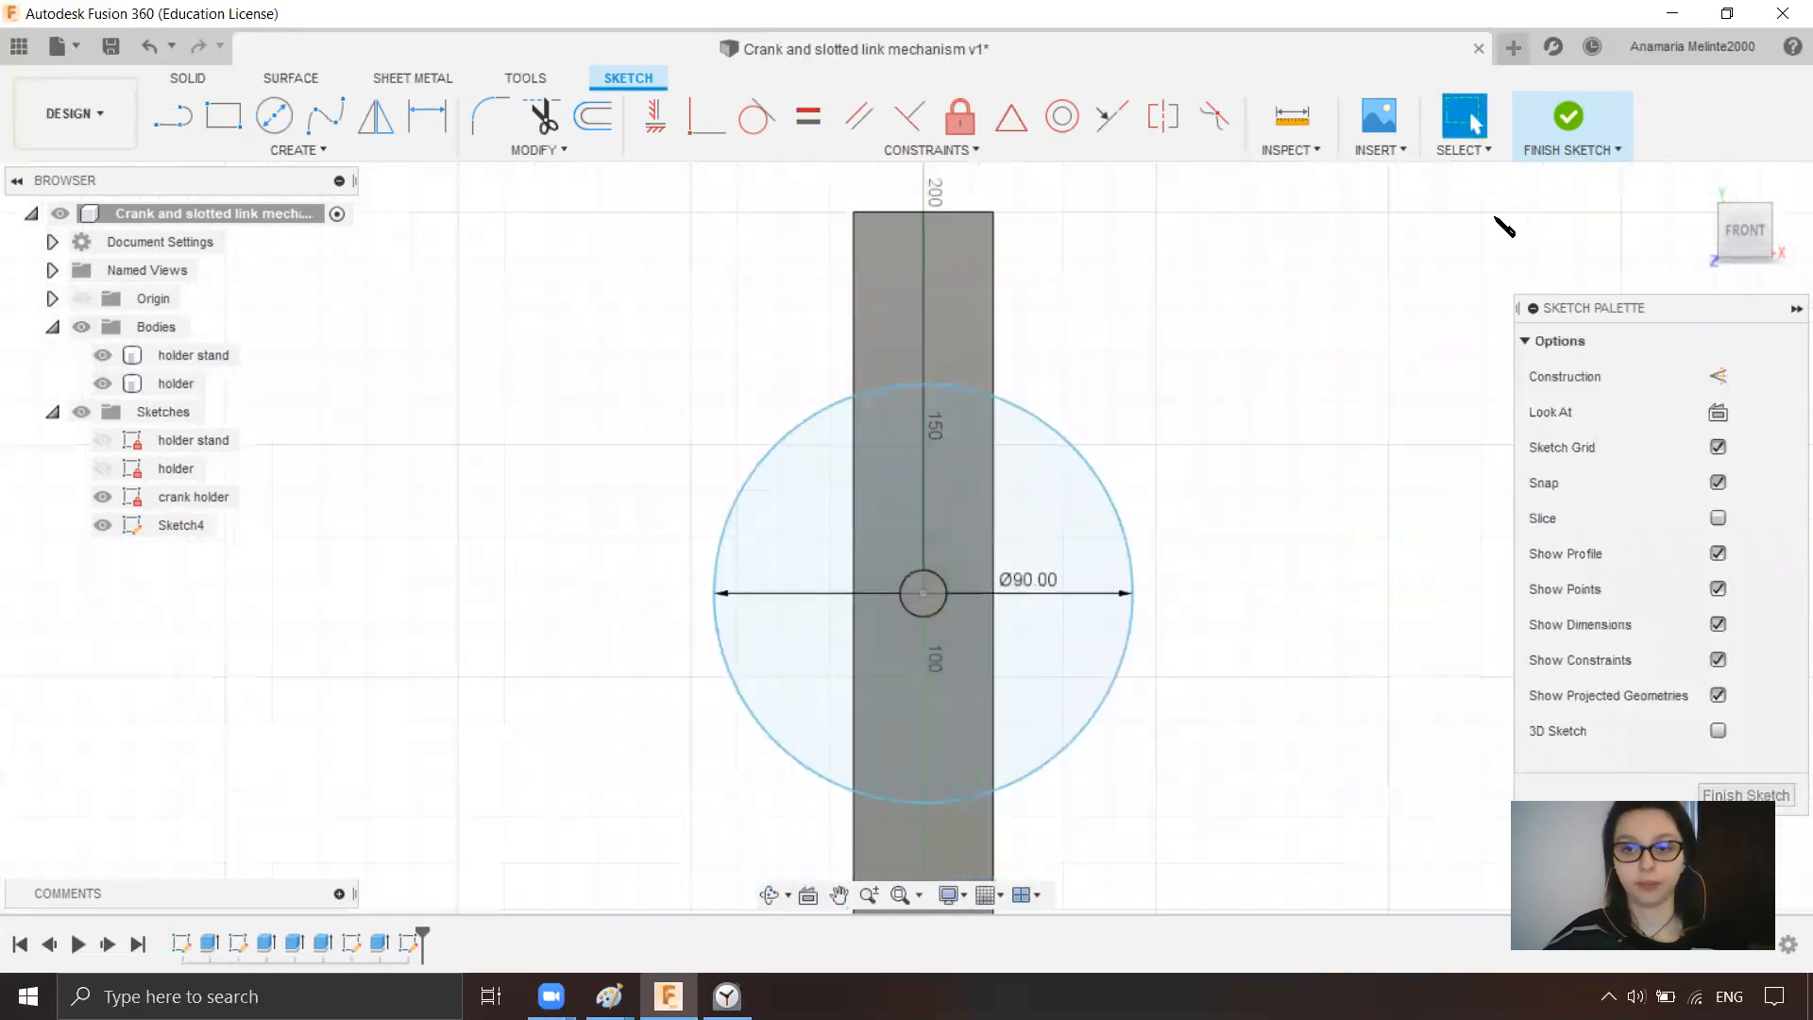
pyautogui.click(1564, 142)
pyautogui.keyDown('shift'); pyautogui.moveTo(1700, 242); pyautogui.dragTo(1695, 243, button='middle'); pyautogui.keyUp('shift')
pyautogui.click(1011, 566)
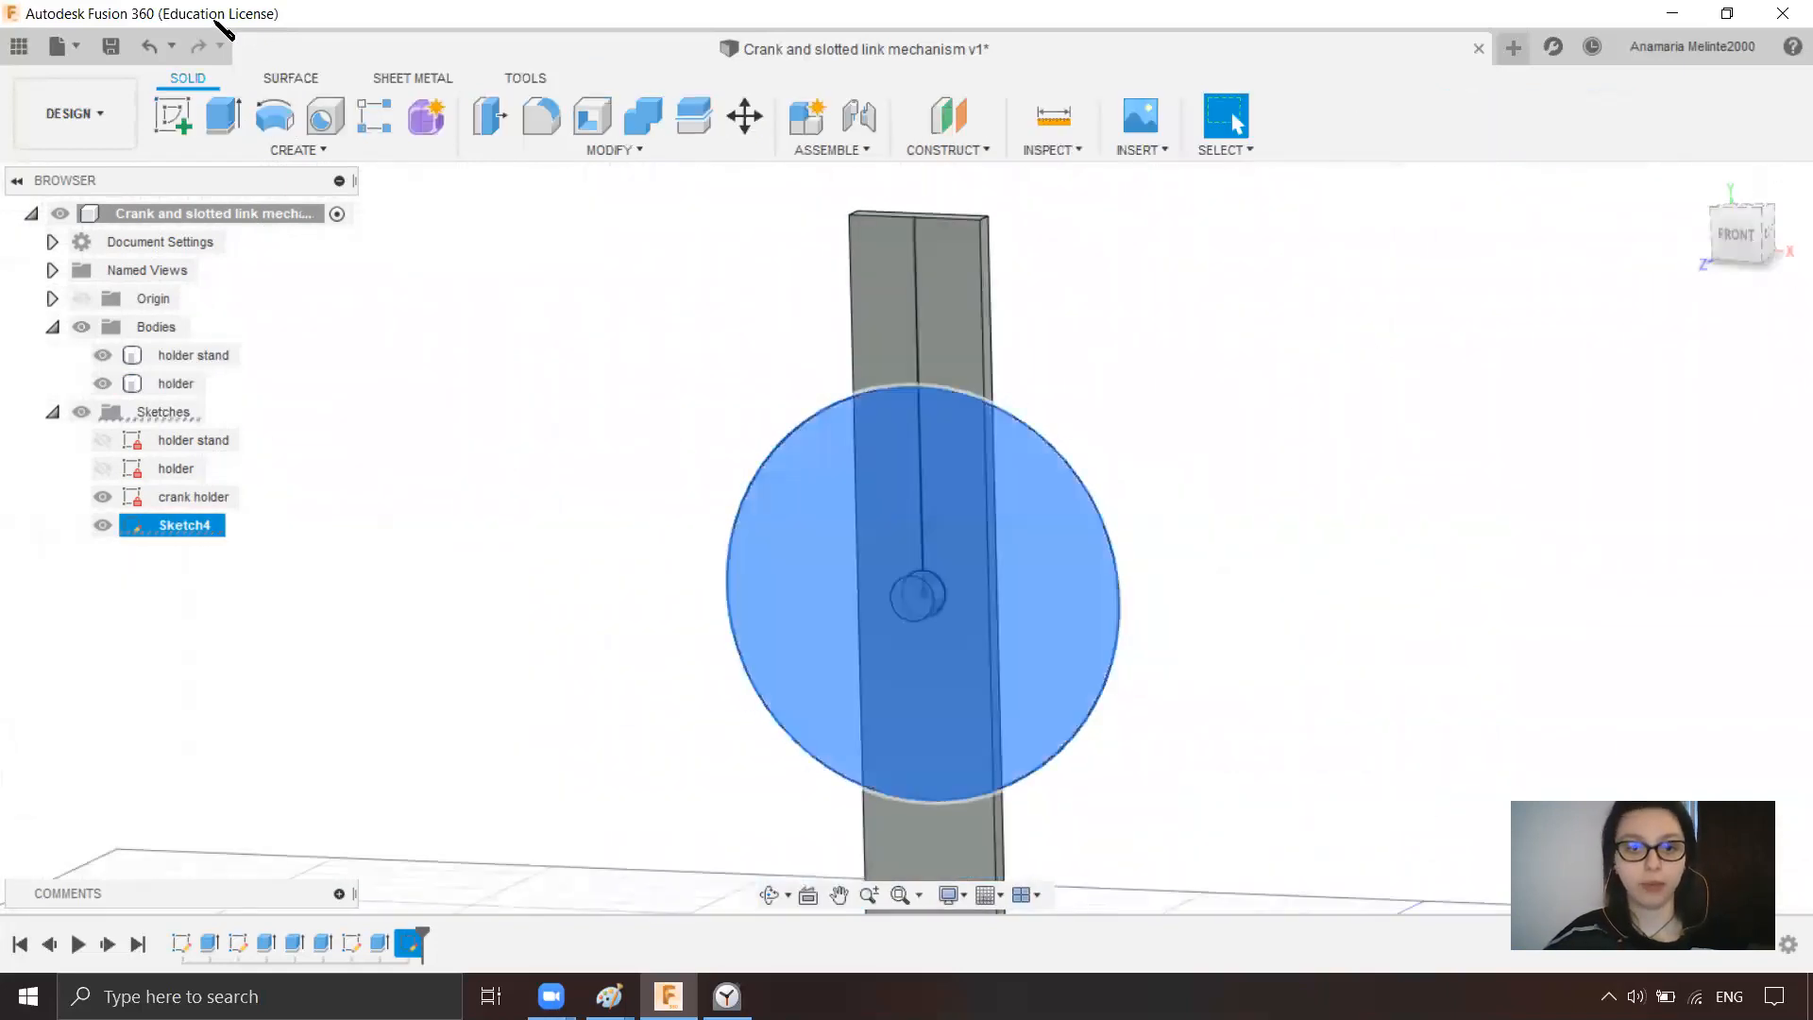
pyautogui.click(224, 115)
pyautogui.scroll(3, 923, 599)
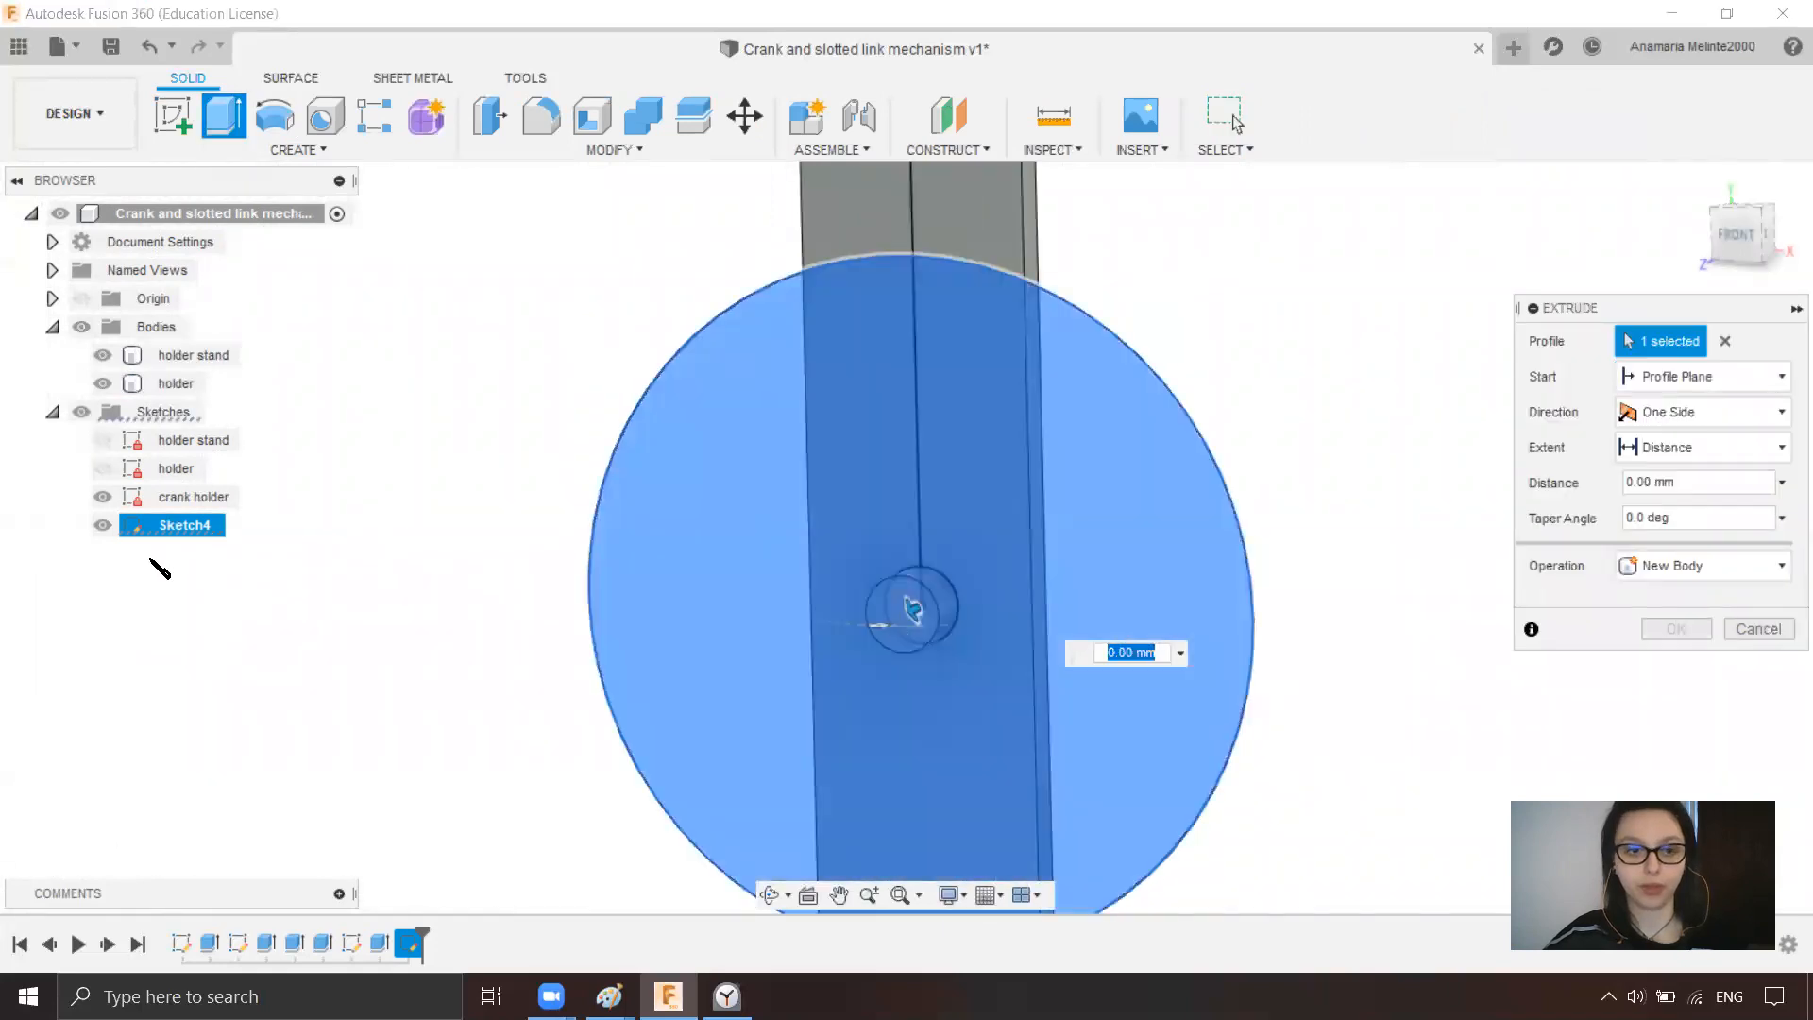
pyautogui.click(102, 384)
pyautogui.click(102, 355)
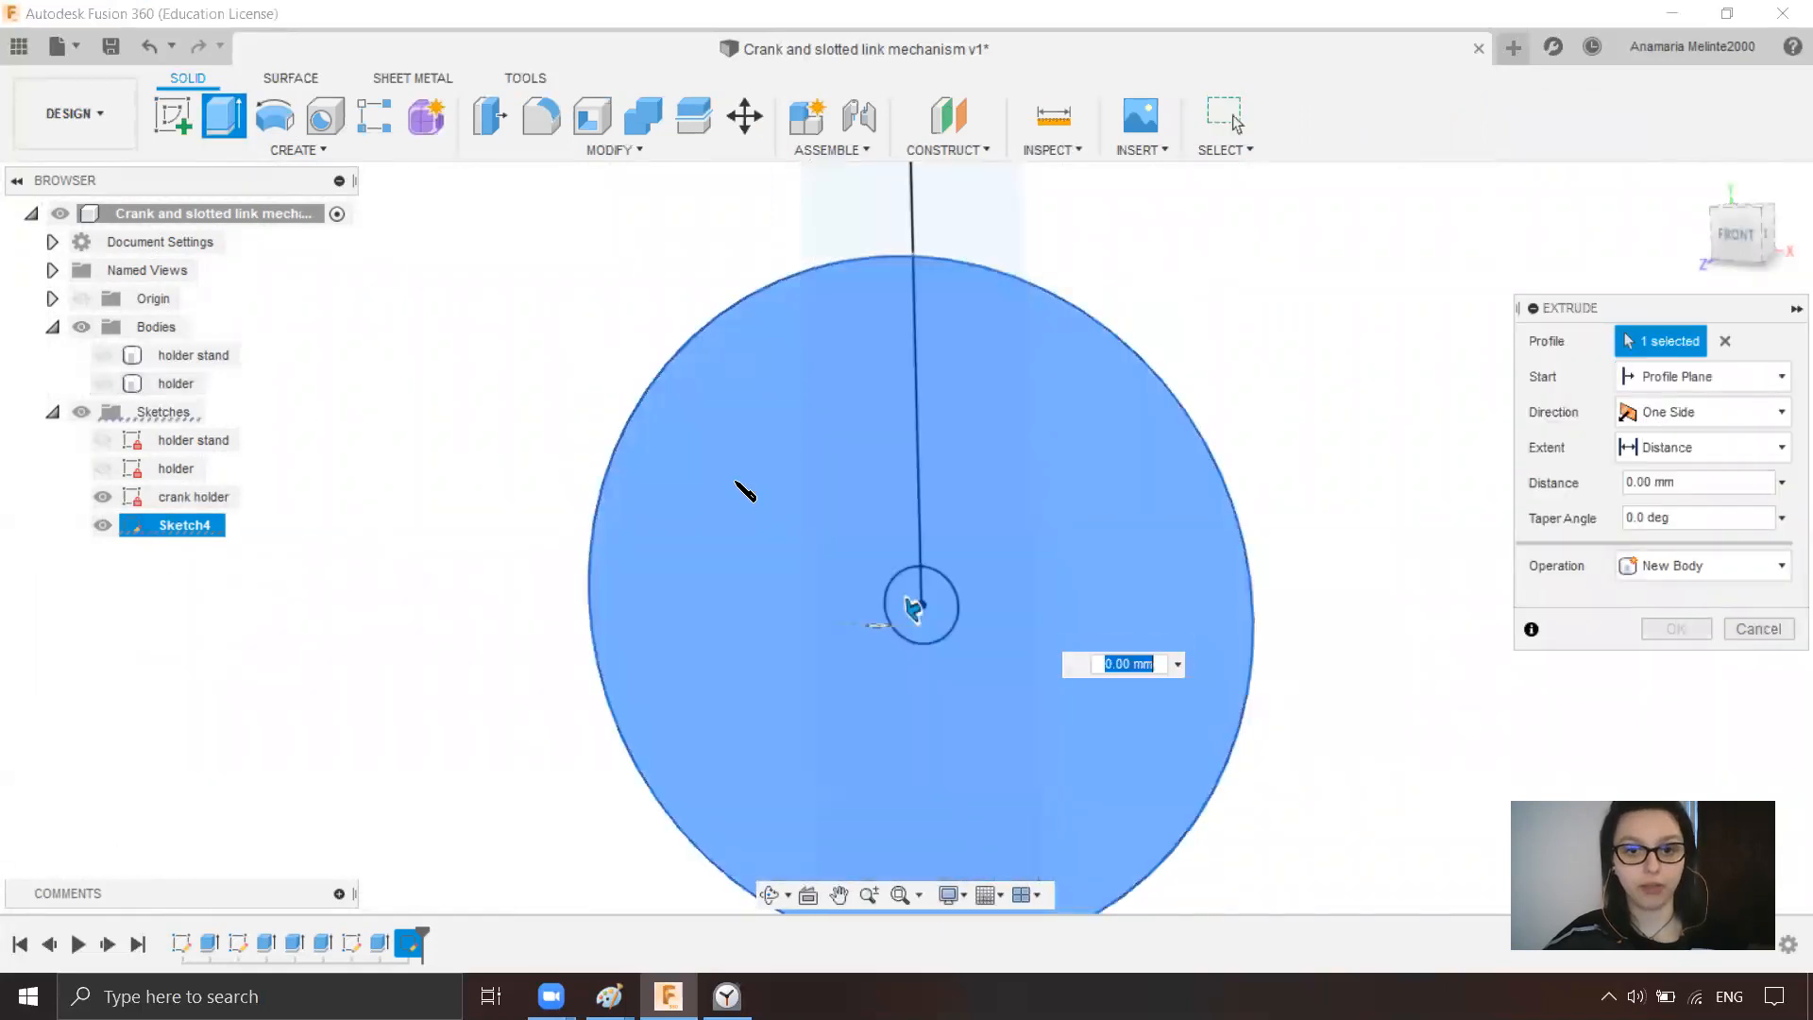
pyautogui.click(1762, 629)
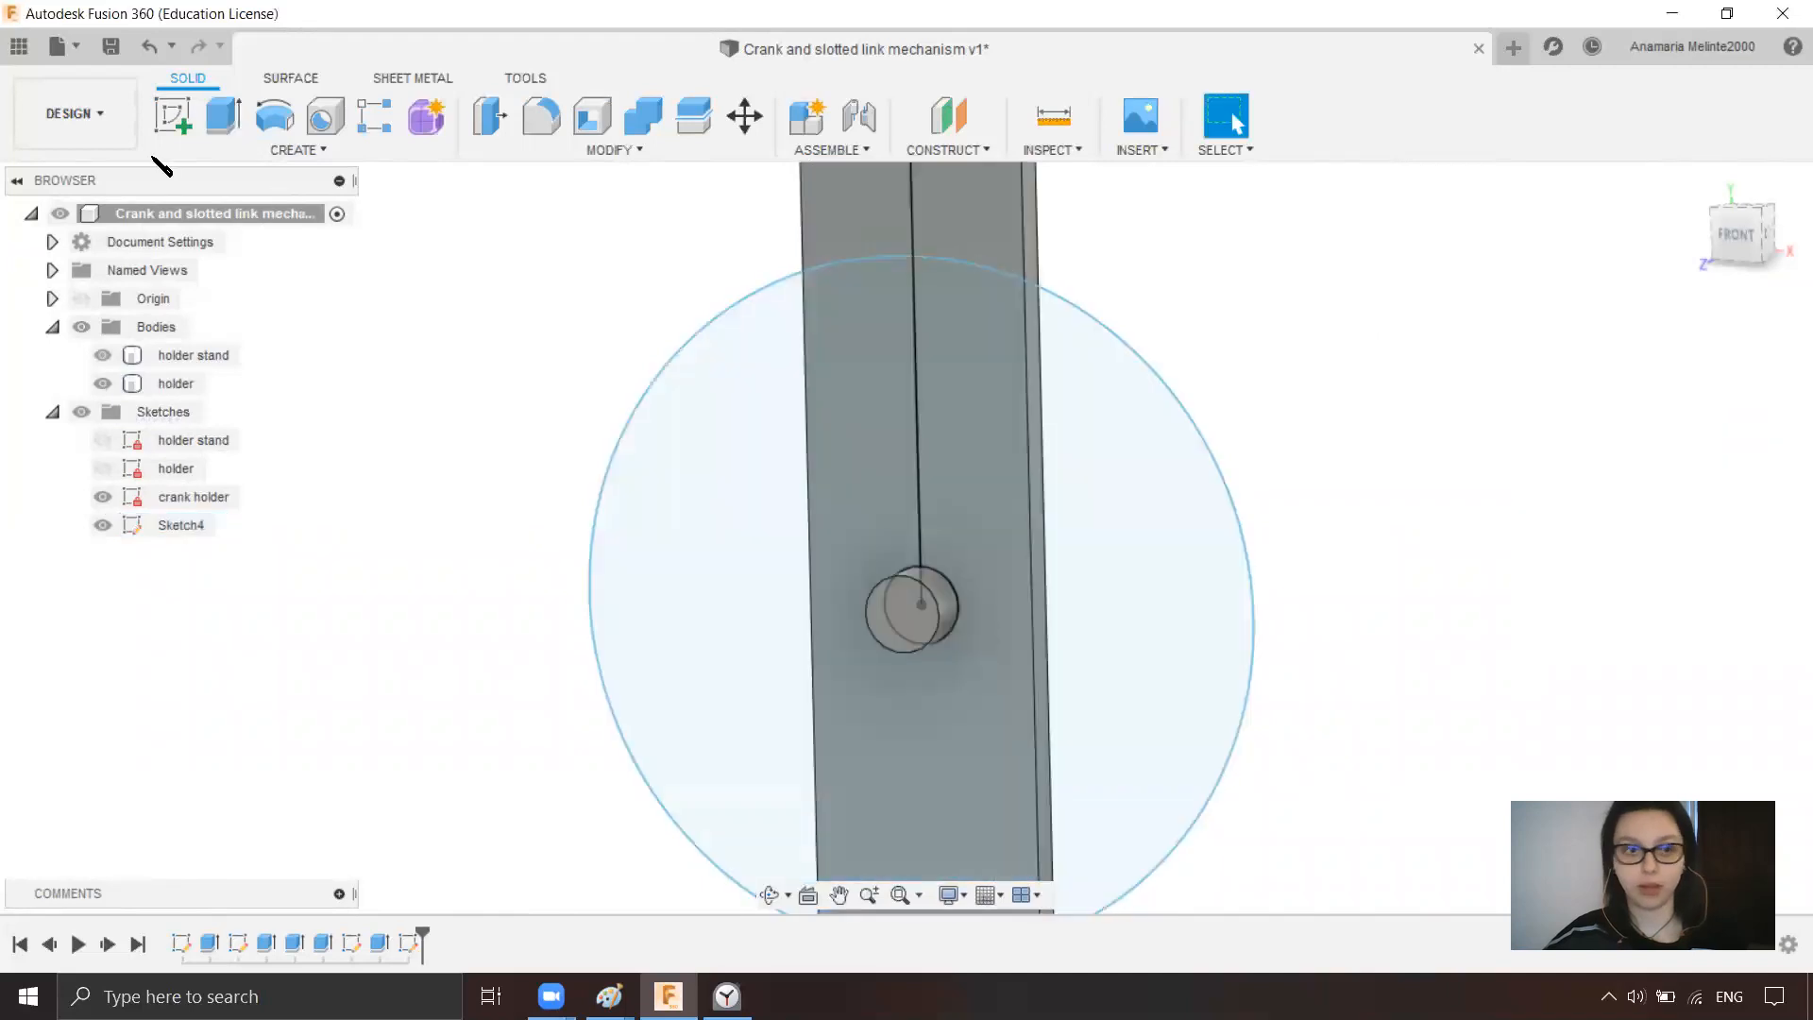
# - Hide the holder stand and holder bodies, and extrude the 90 mm circle 3 mm as a new body
pyautogui.click(102, 355)
pyautogui.click(101, 384)
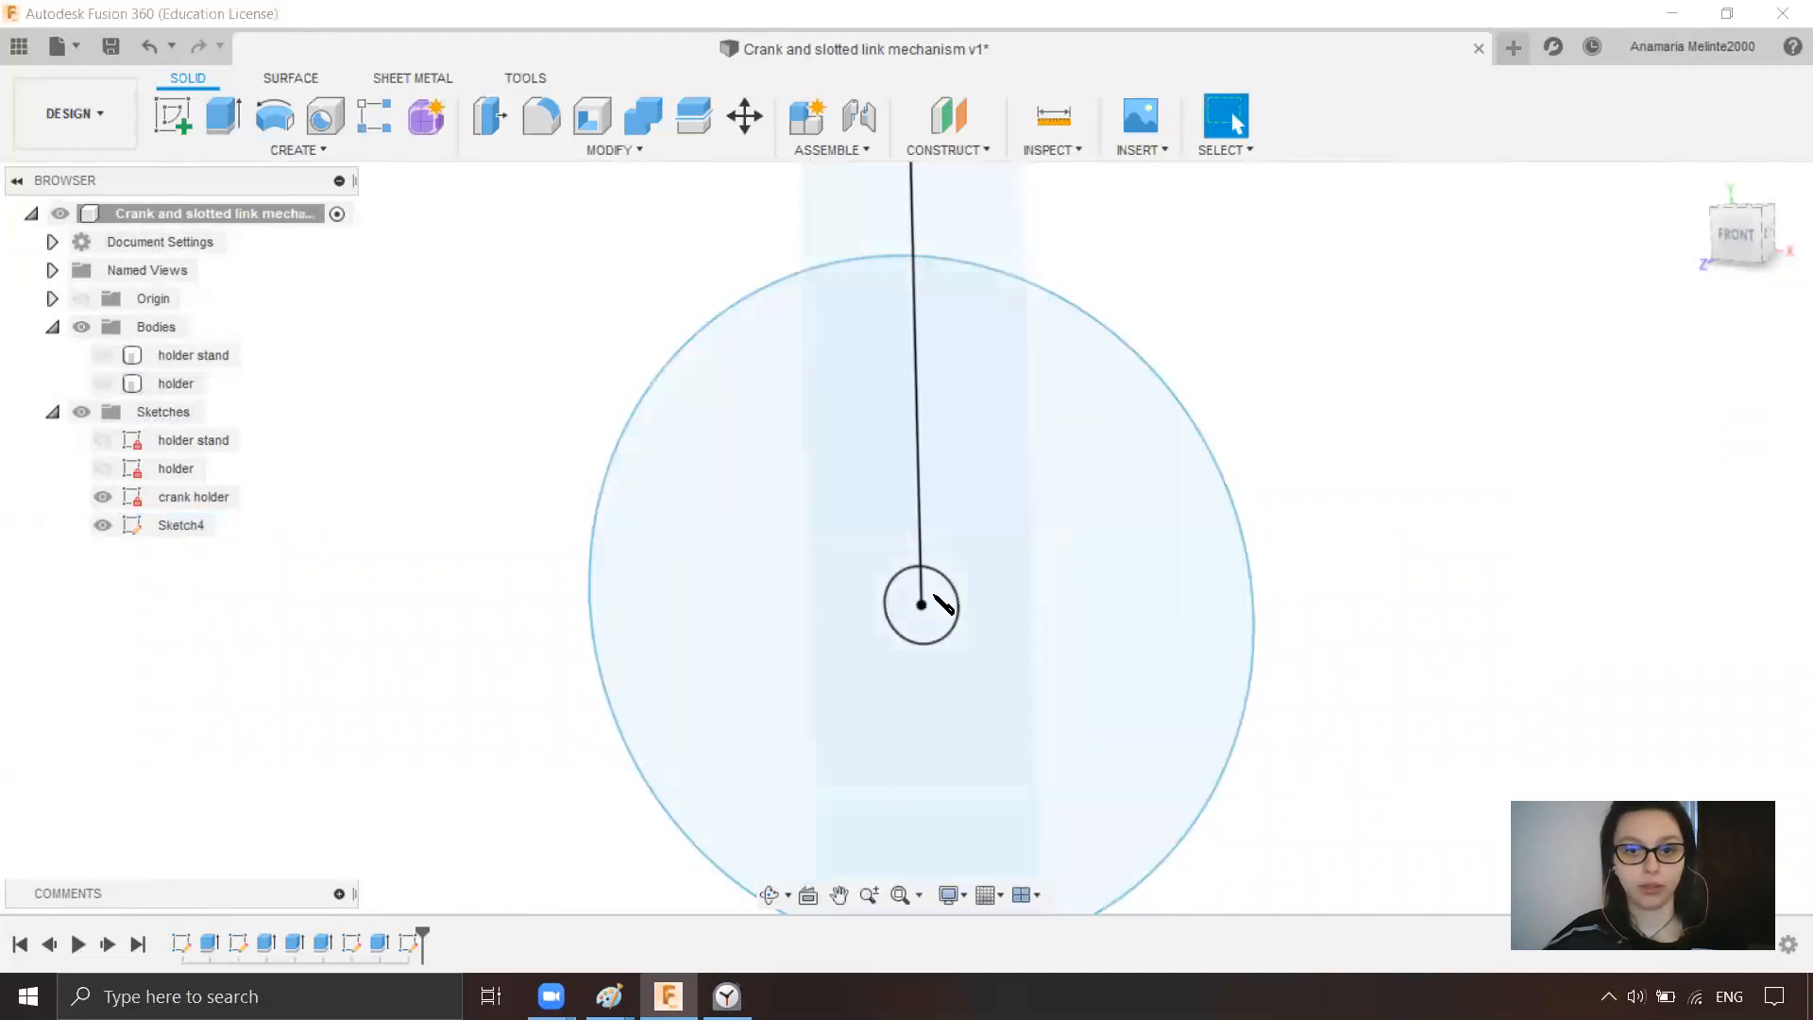
pyautogui.click(1151, 567)
pyautogui.click(945, 605)
pyautogui.click(1126, 508)
pyautogui.click(223, 115)
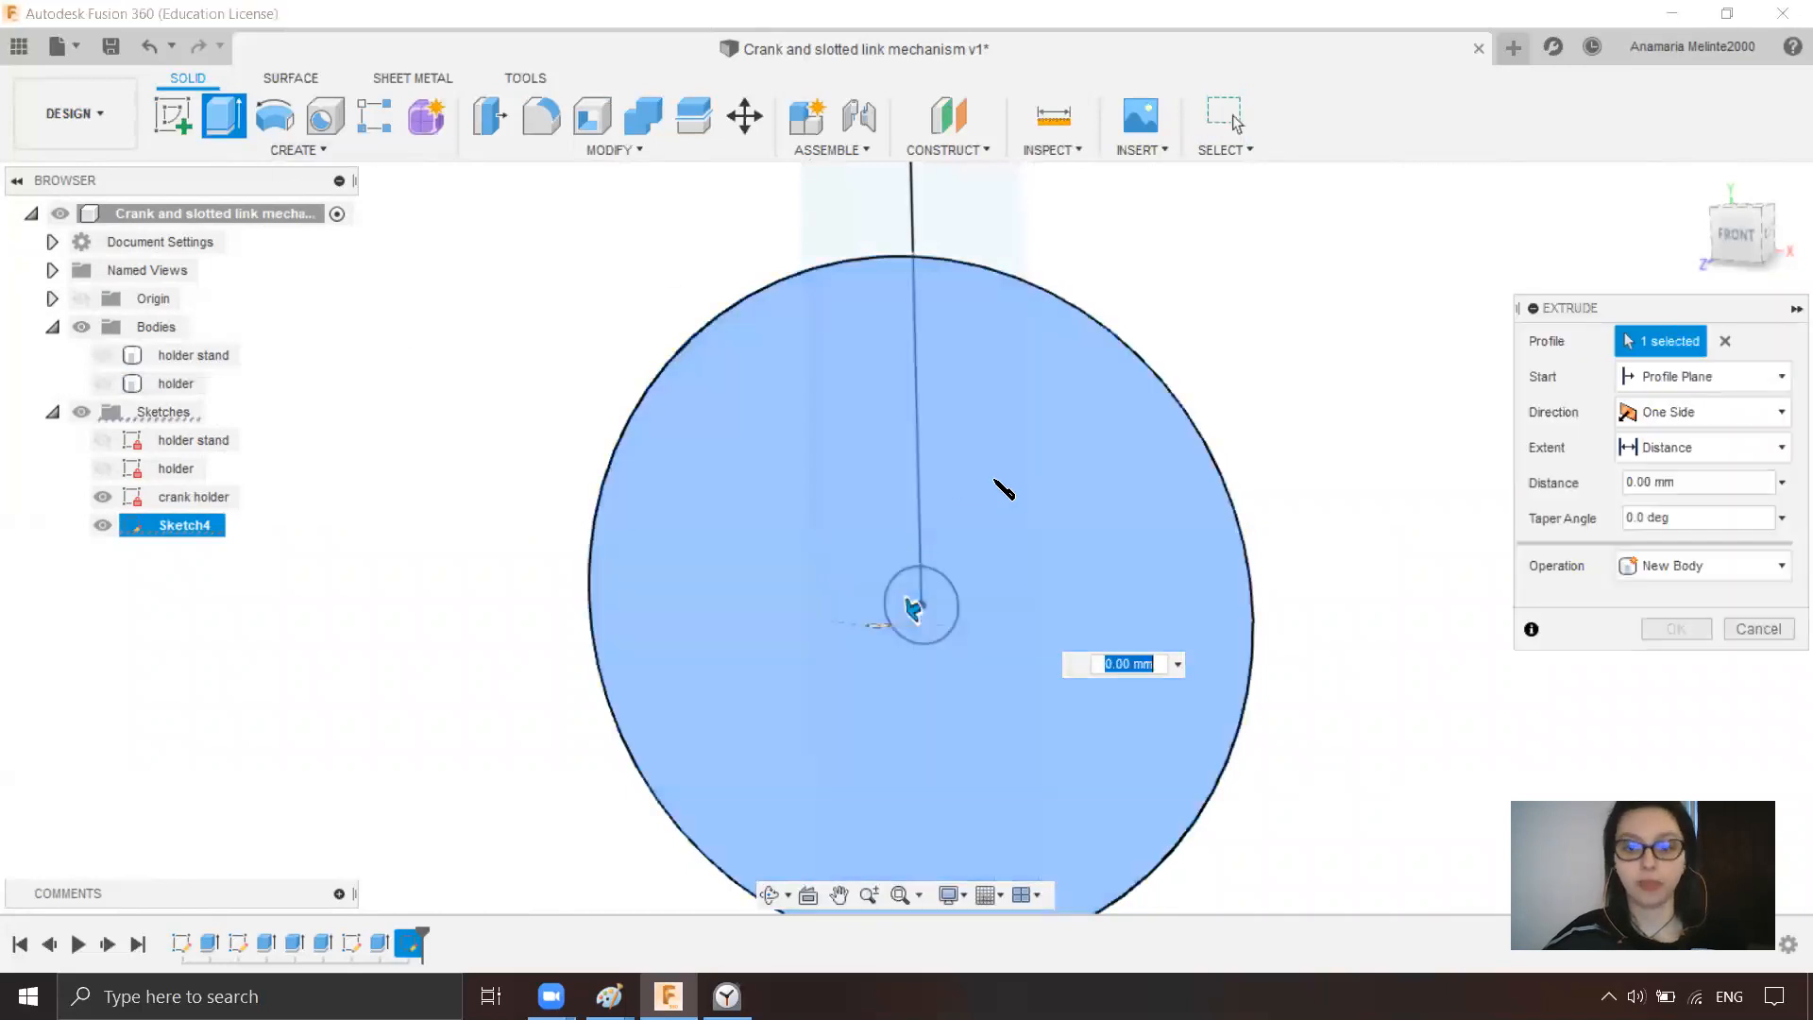
pyautogui.write('3')
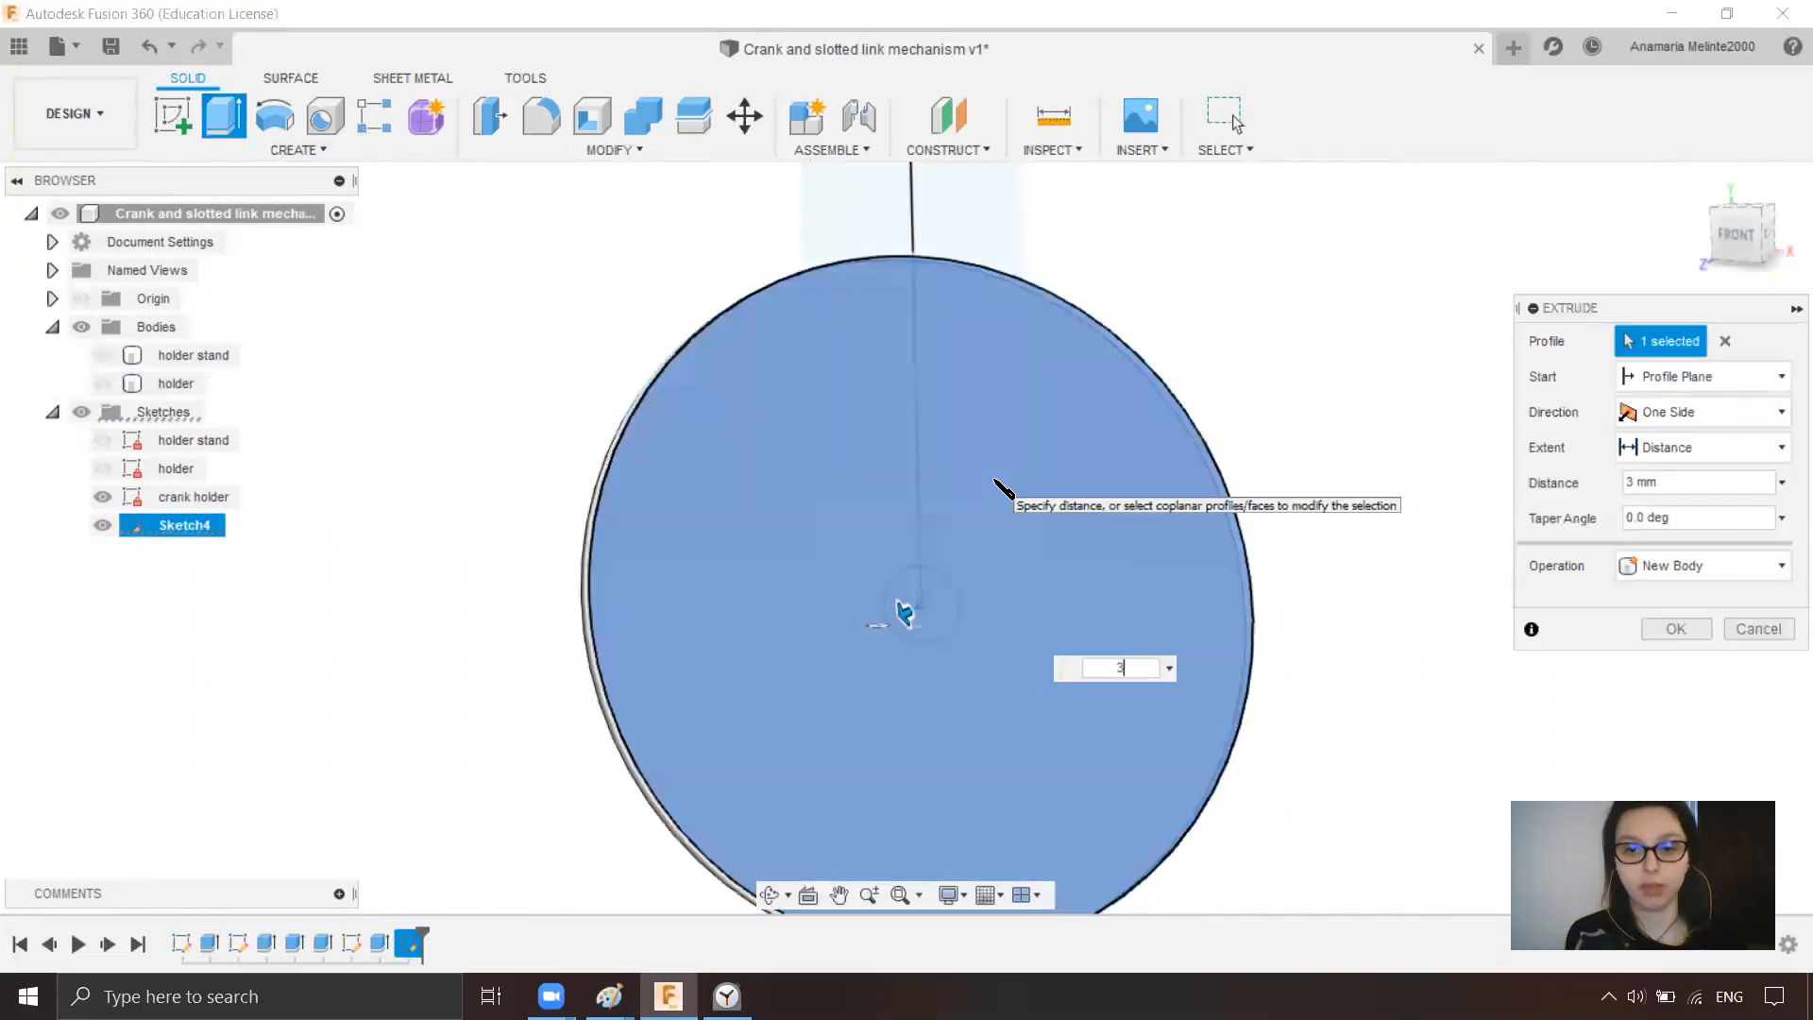
pyautogui.press('Return')
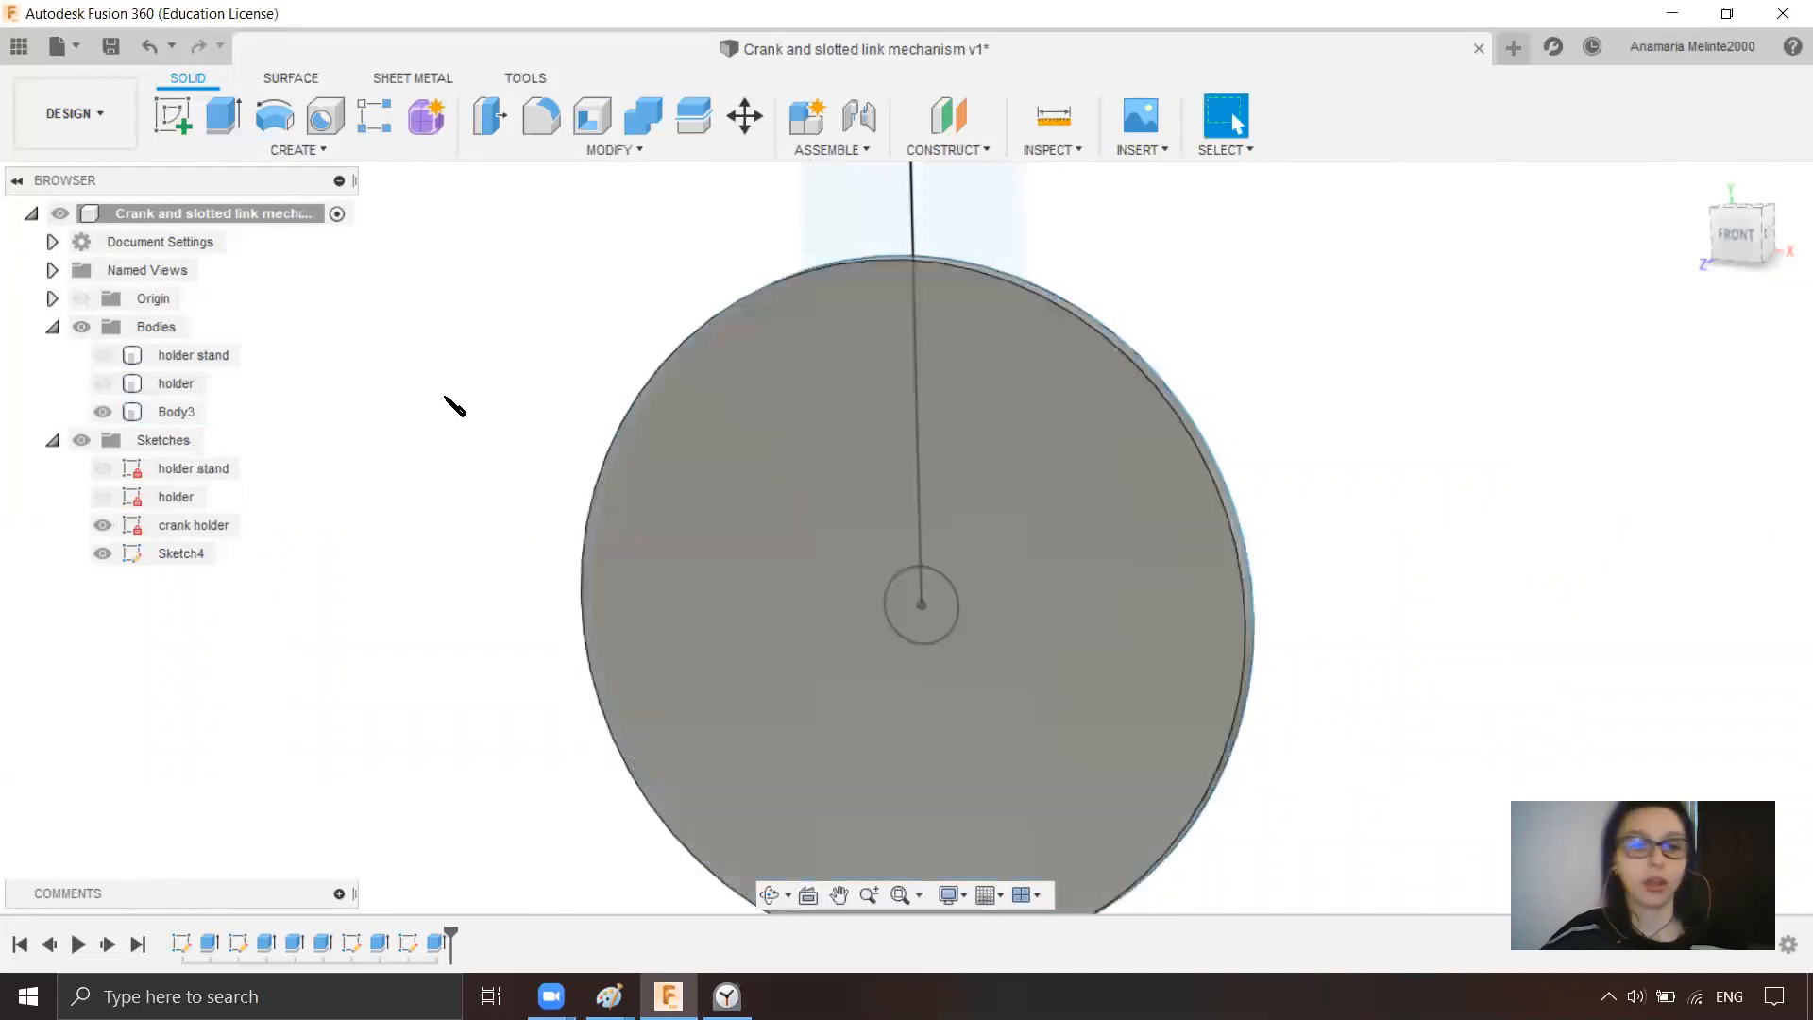
# - Hide the disc's sketch and extrude the crank holder sketch's circle 9 mm as a cut through the disc
pyautogui.click(103, 554)
pyautogui.keyDown('shift'); pyautogui.moveTo(1405, 627); pyautogui.dragTo(1345, 578, button='middle'); pyautogui.keyUp('shift')
pyautogui.scroll(4, 1345, 578)
pyautogui.click(1414, 543)
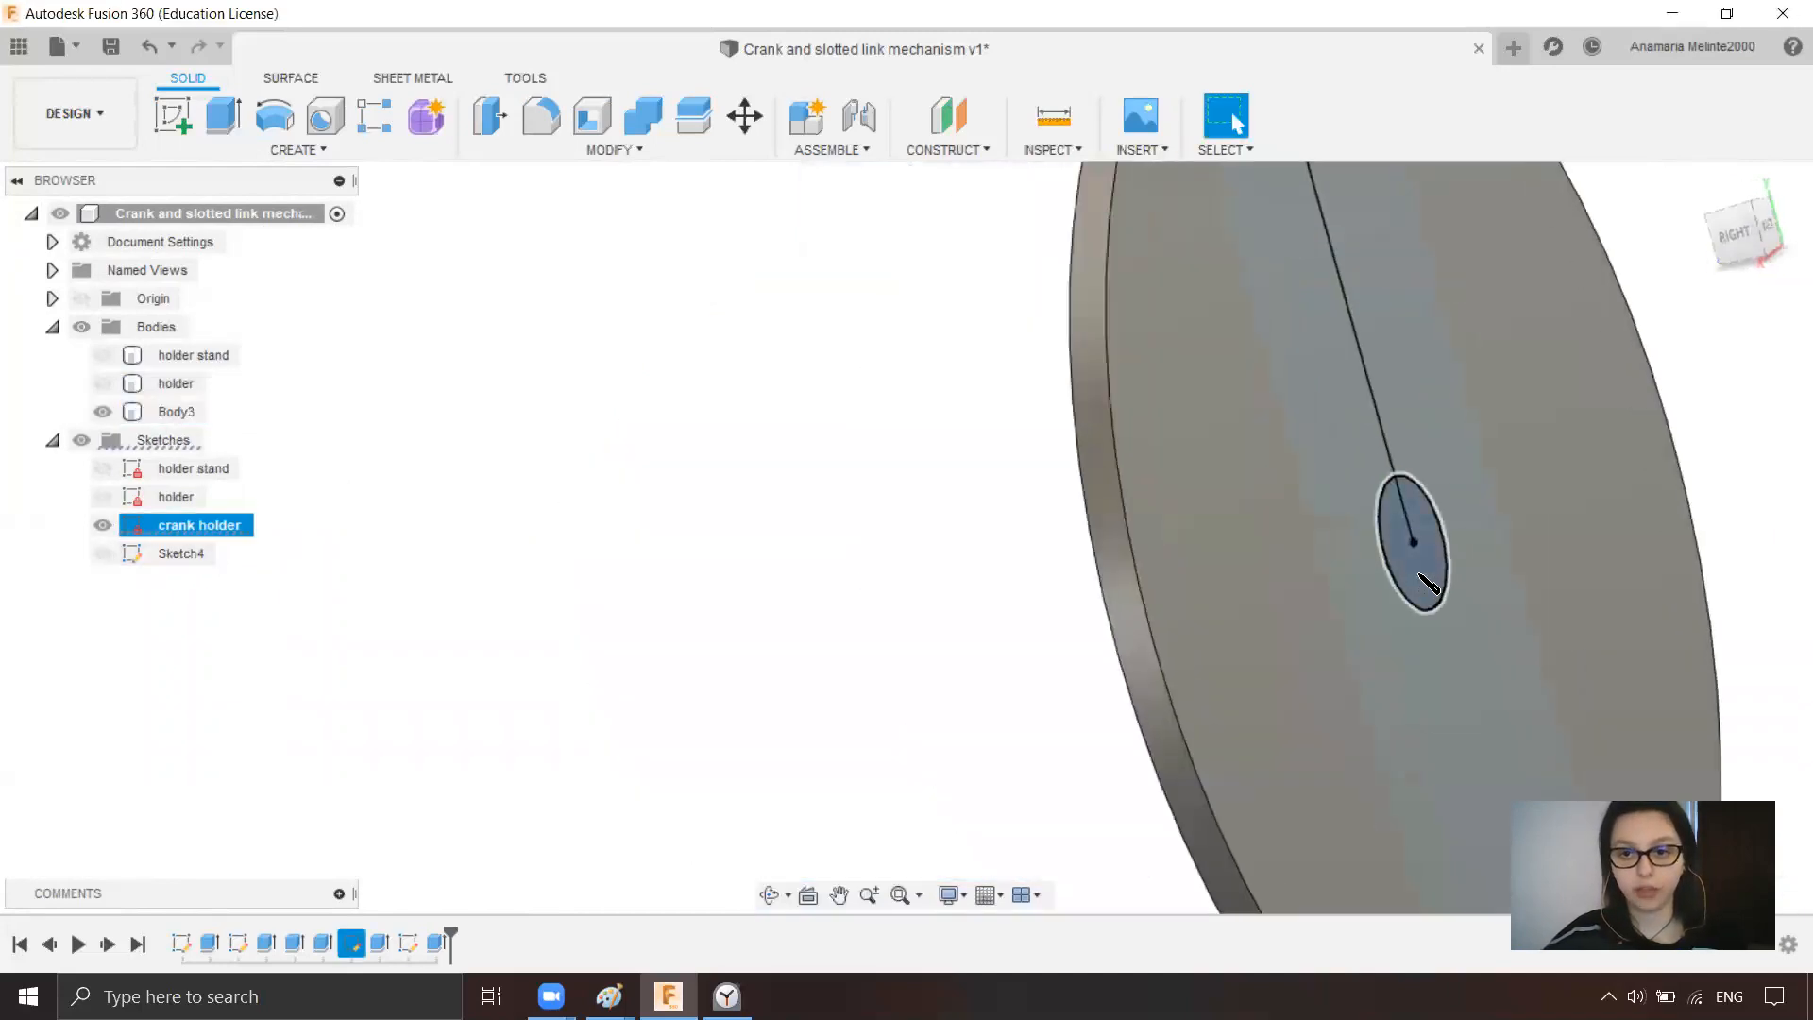
pyautogui.write('e9')
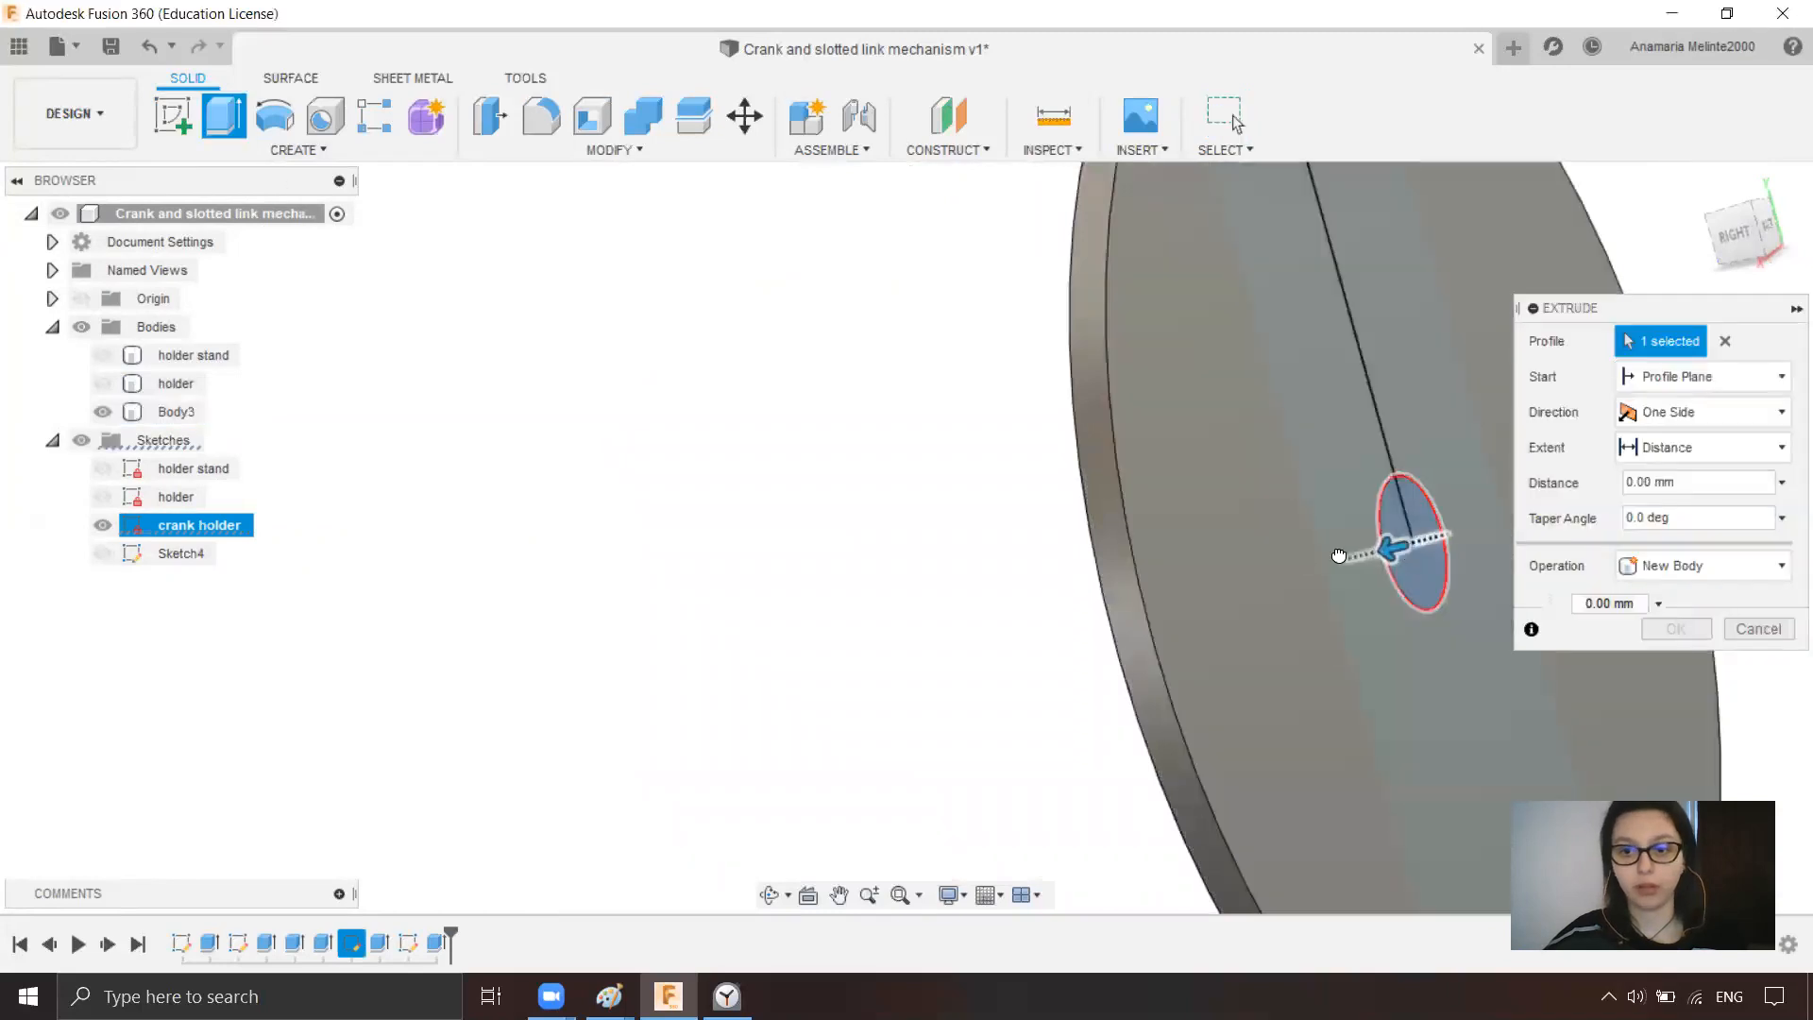
pyautogui.click(1678, 664)
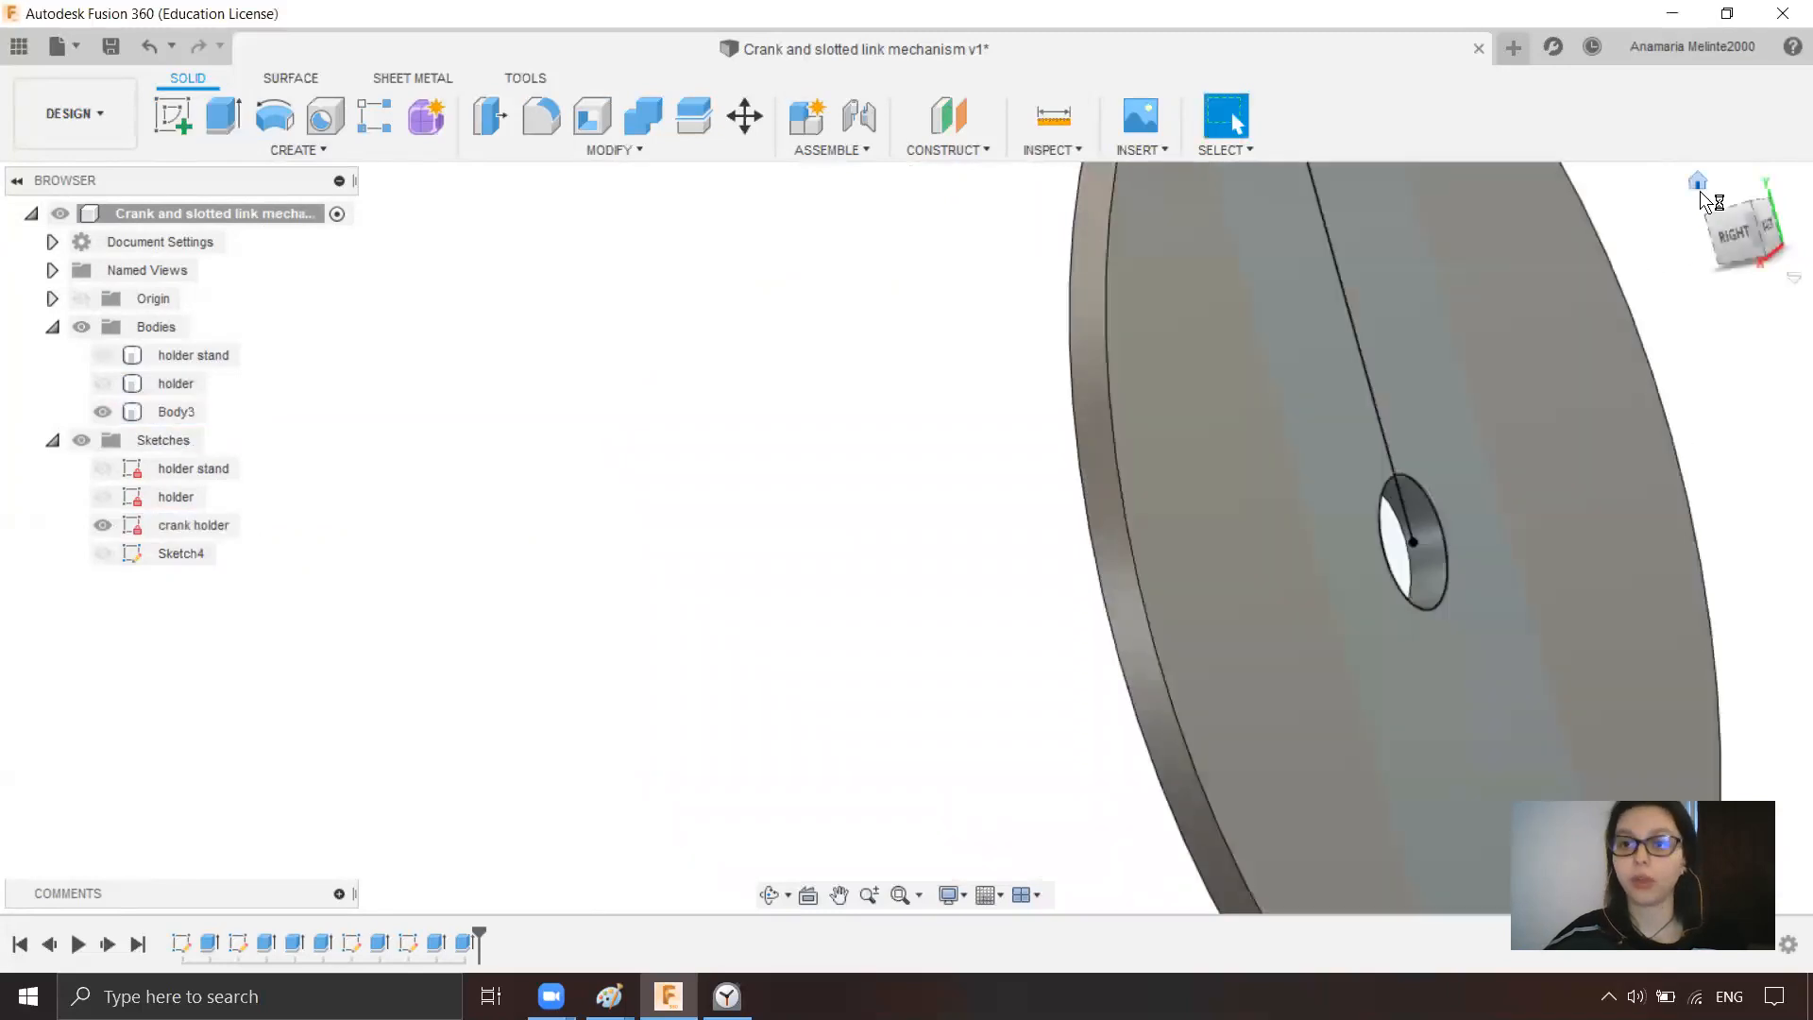
pyautogui.click(1700, 182)
pyautogui.scroll(3, 853, 507)
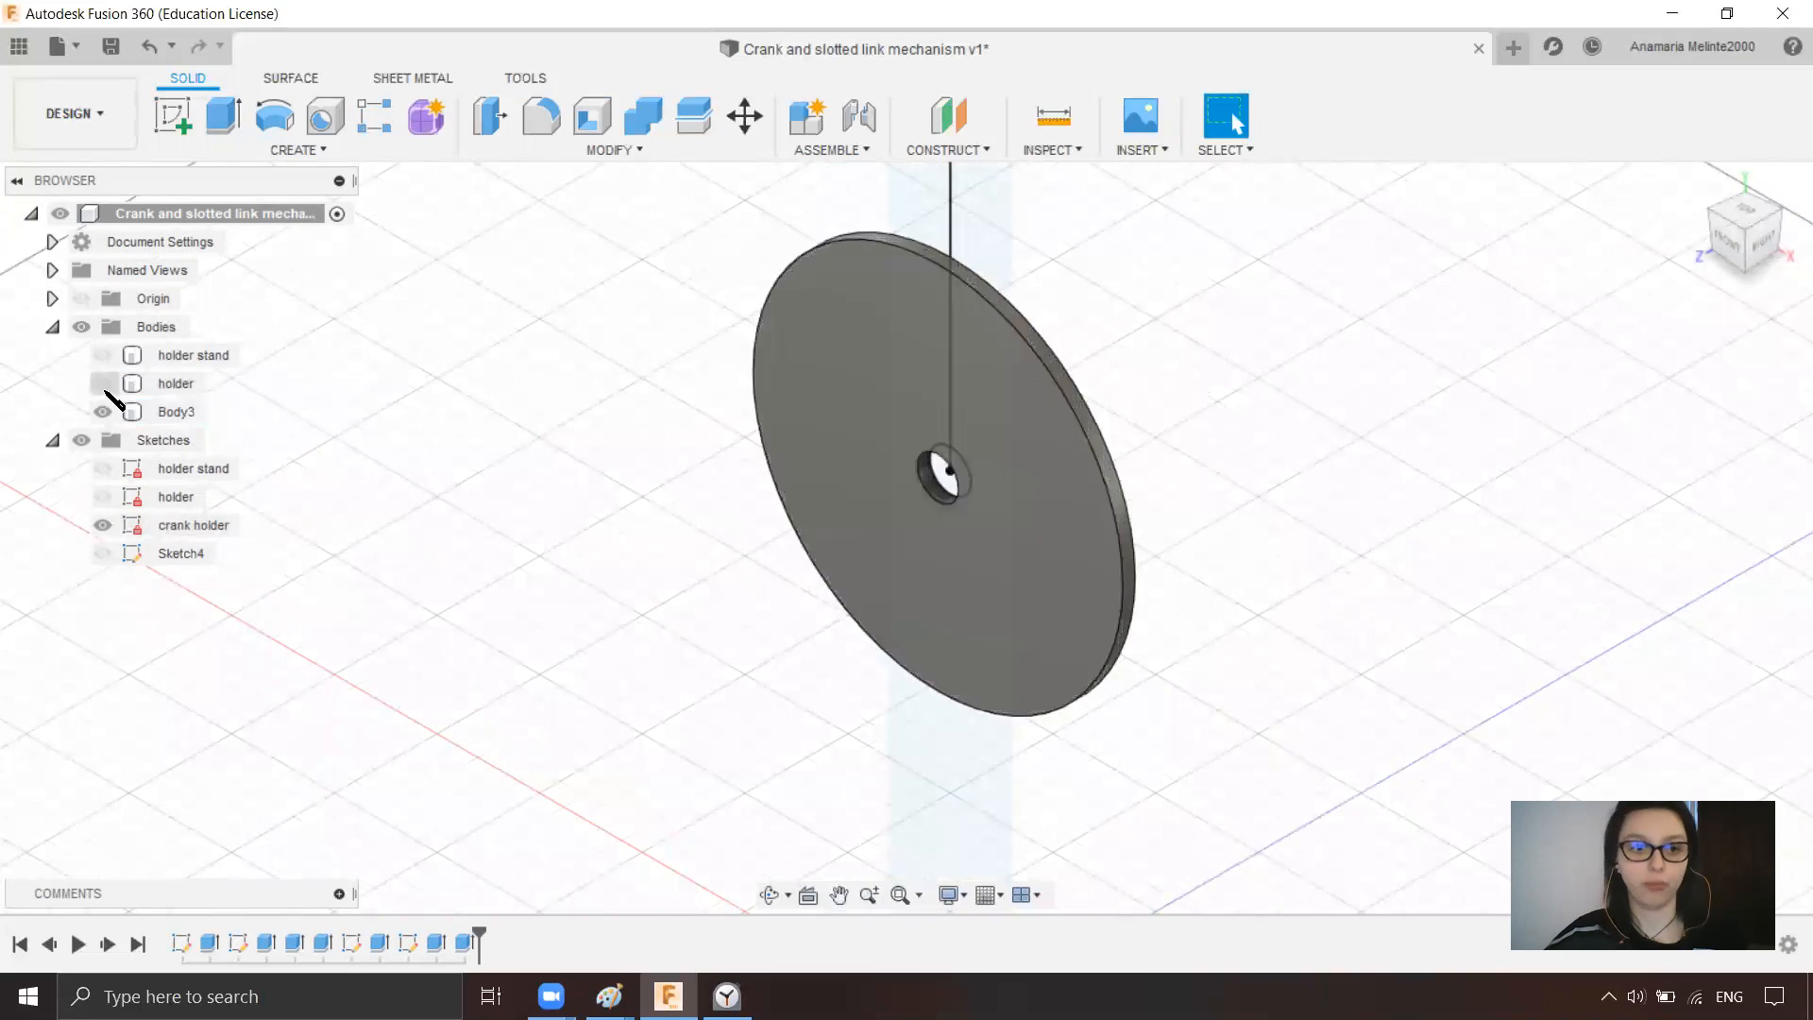
# - Rename the disc body and its sketch as crank
pyautogui.click(179, 418)
pyautogui.click(181, 419)
pyautogui.write('crank')
pyautogui.press('Return')
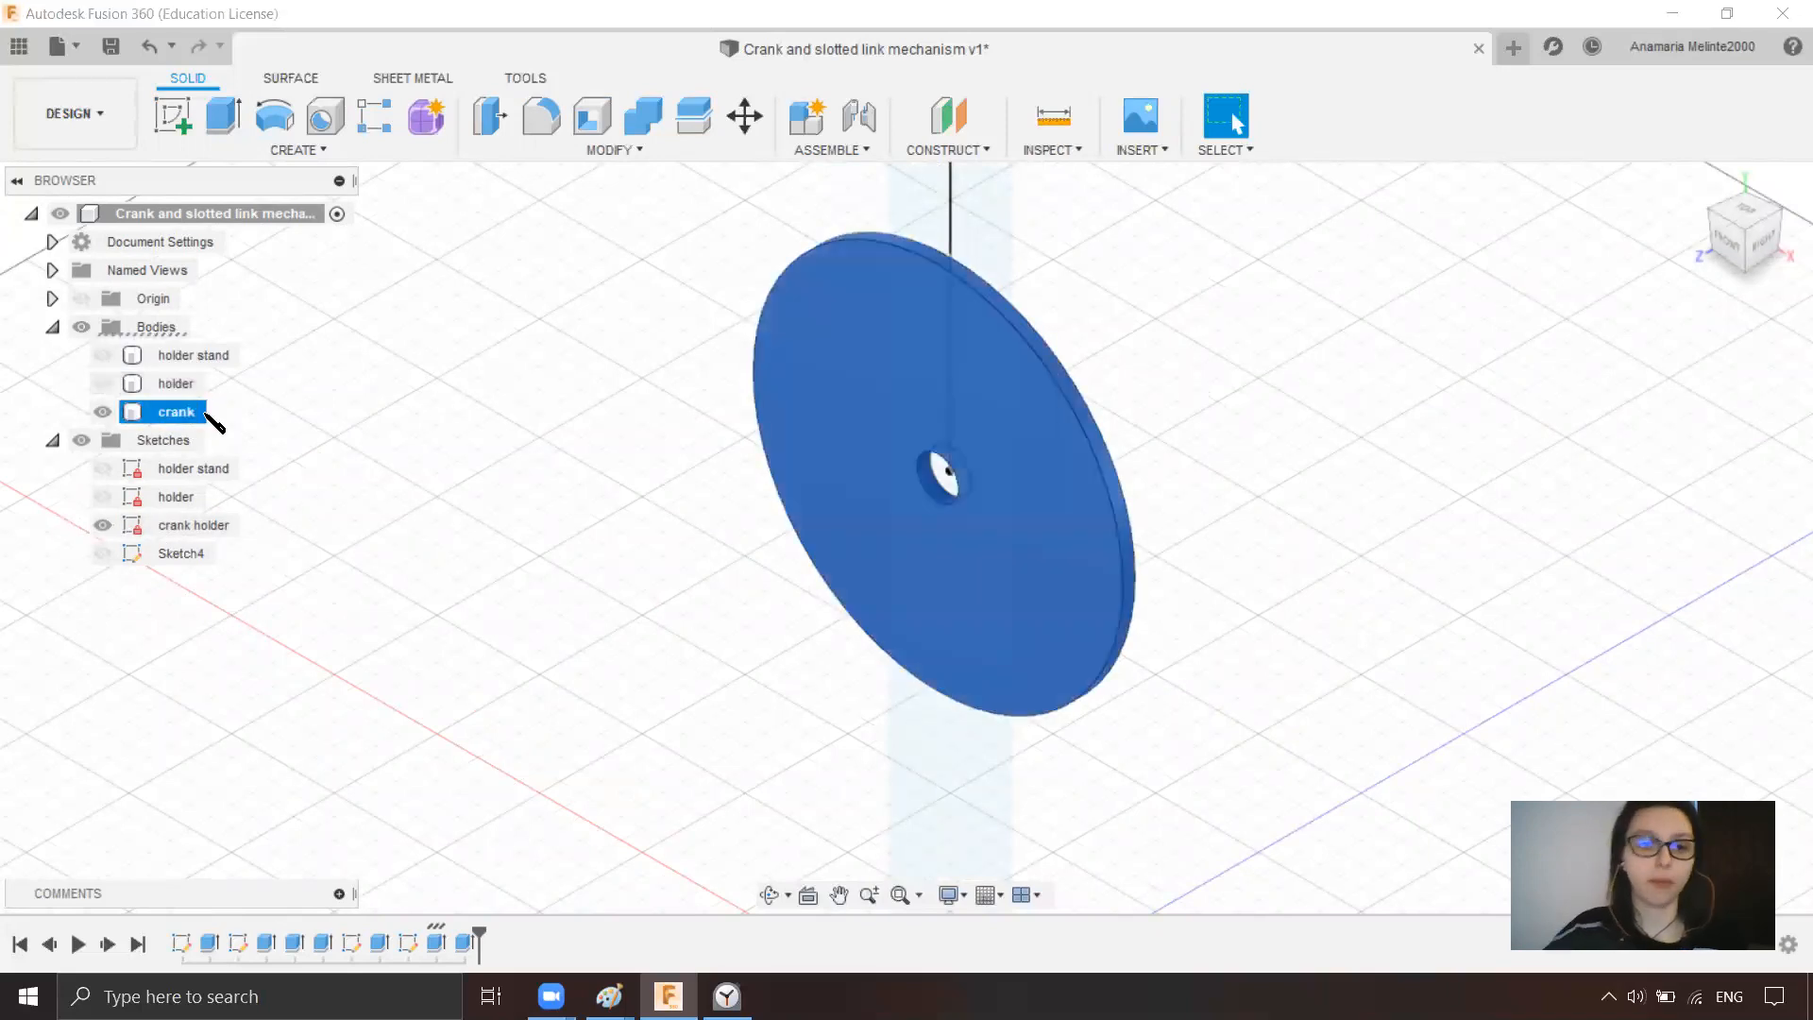
pyautogui.click(182, 554)
pyautogui.click(185, 553)
pyautogui.write('crank')
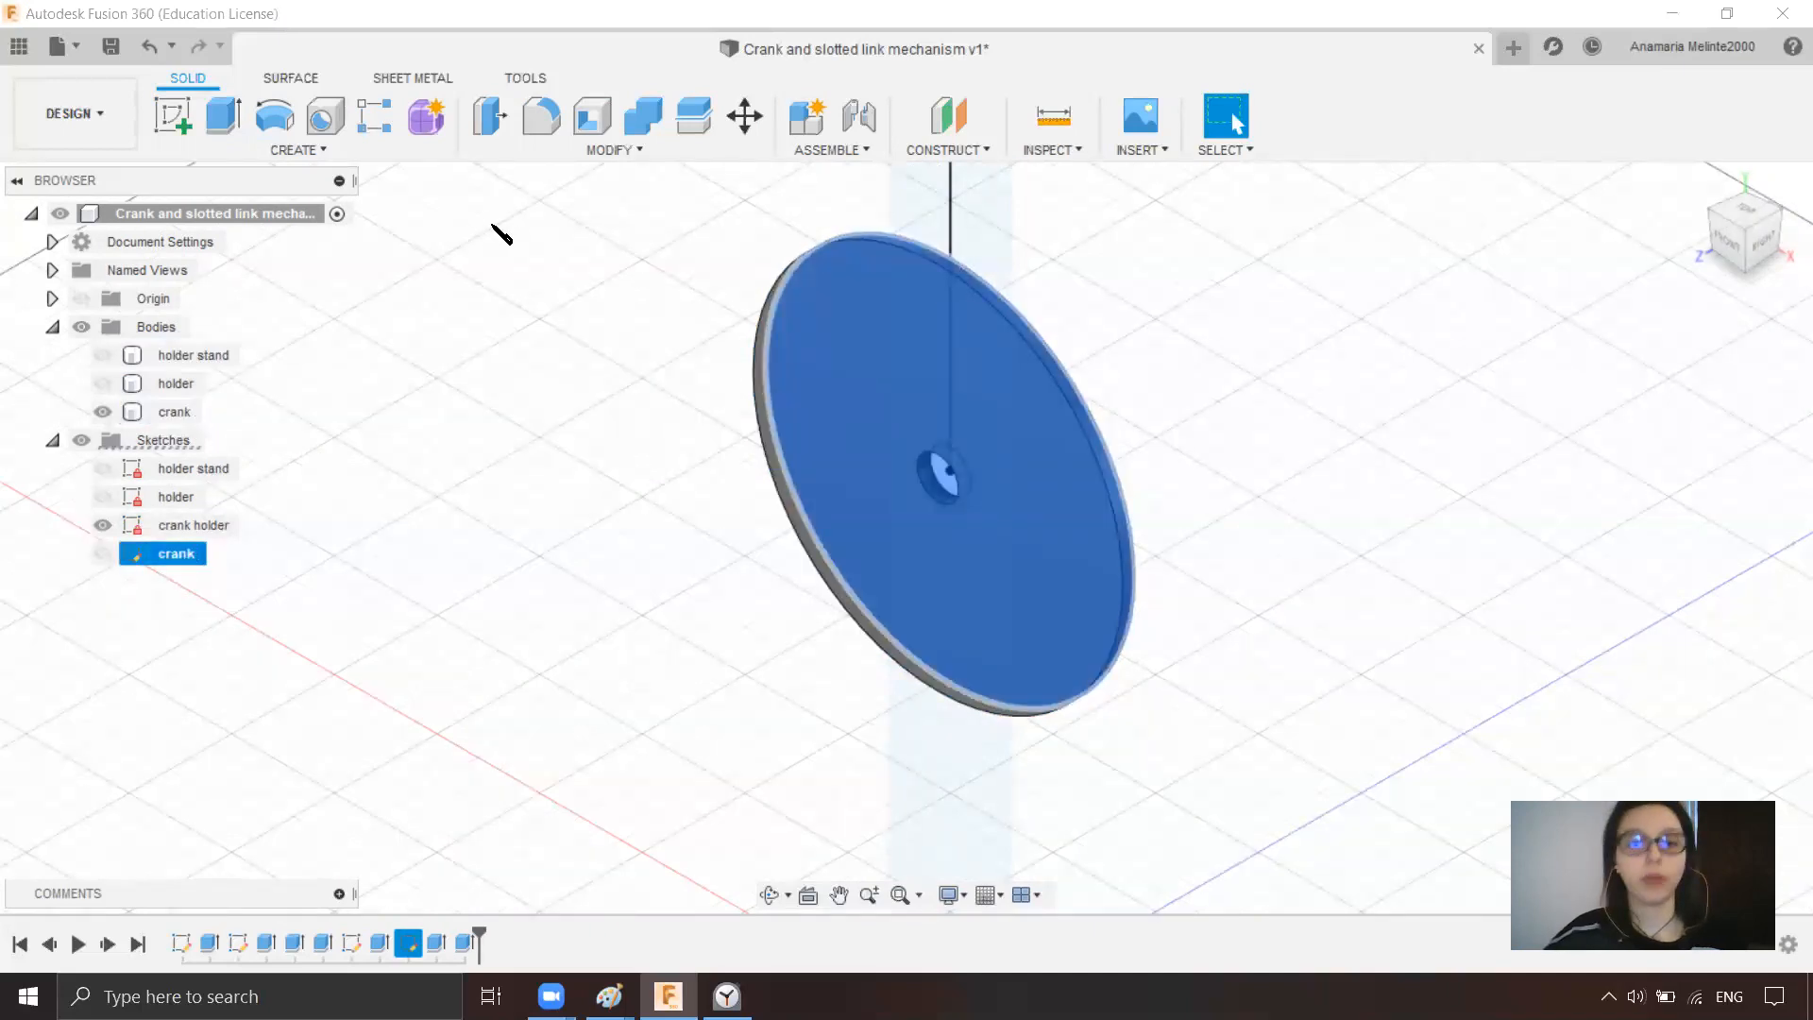
# - Show the holder and holder stand bodies, and offset the peg's cylindrical face by -0.2 mm
pyautogui.click(497, 230)
pyautogui.click(102, 383)
pyautogui.click(102, 355)
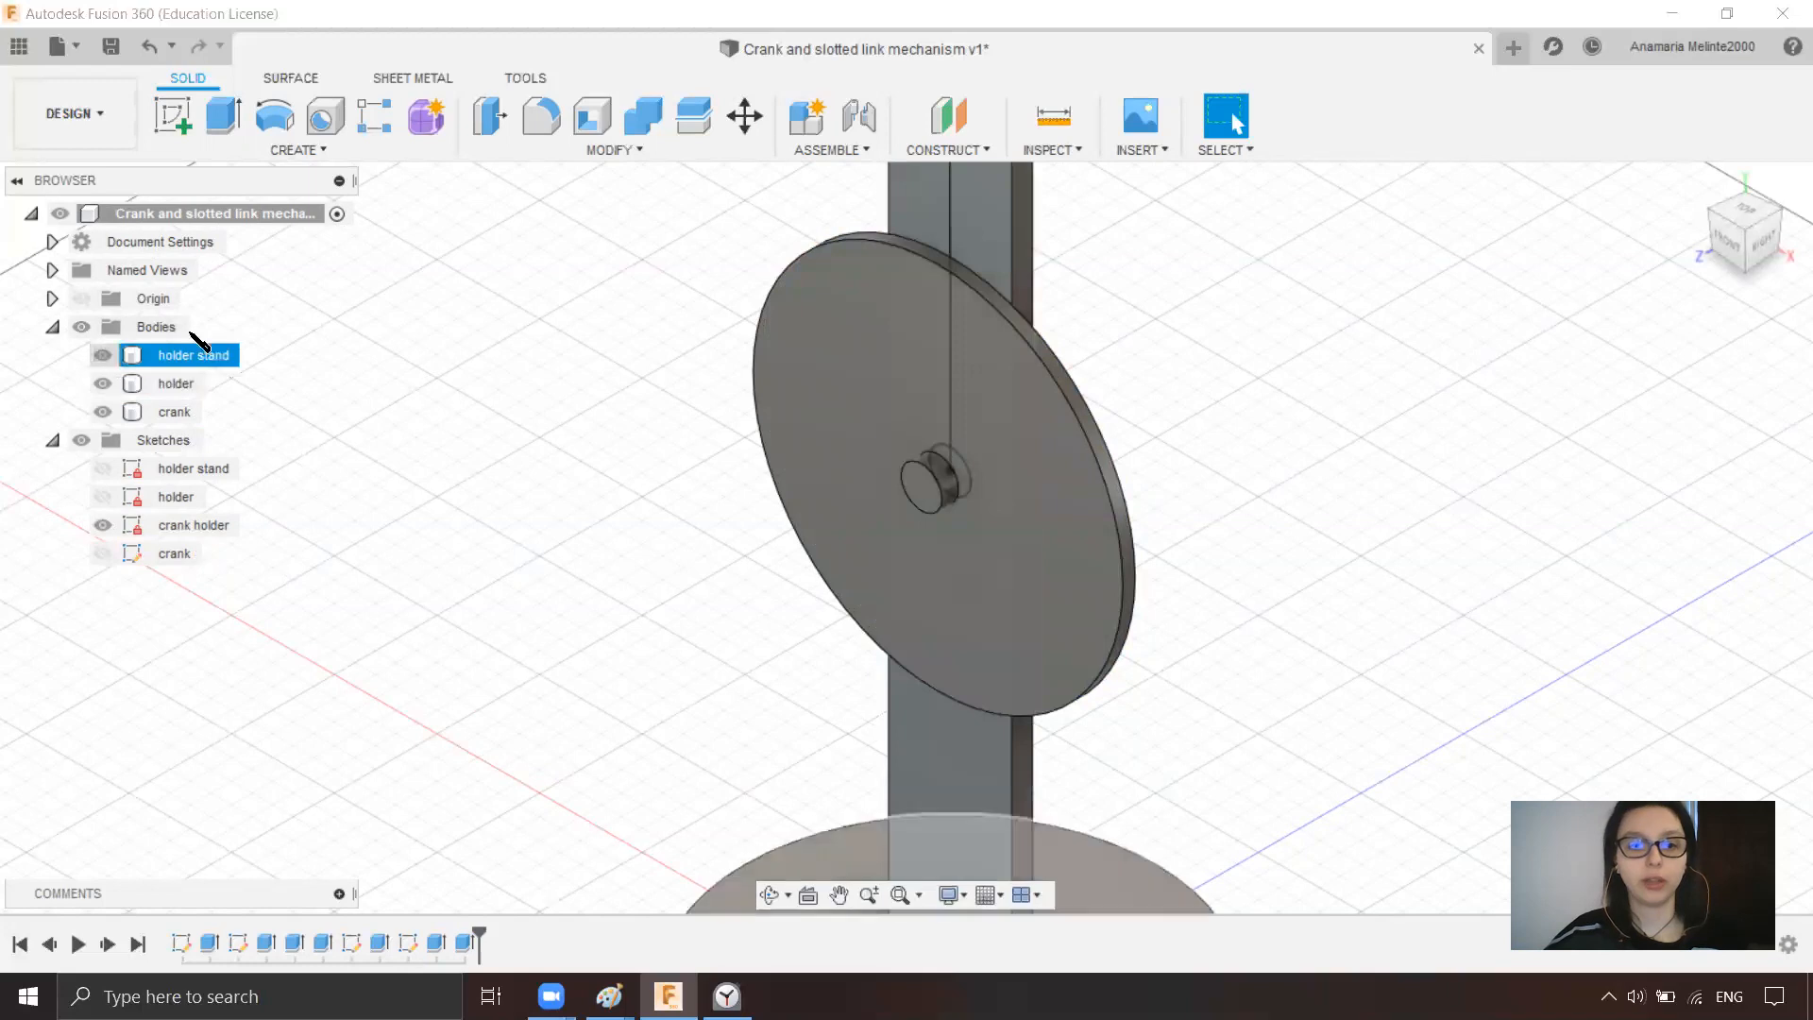
pyautogui.scroll(3, 587, 461)
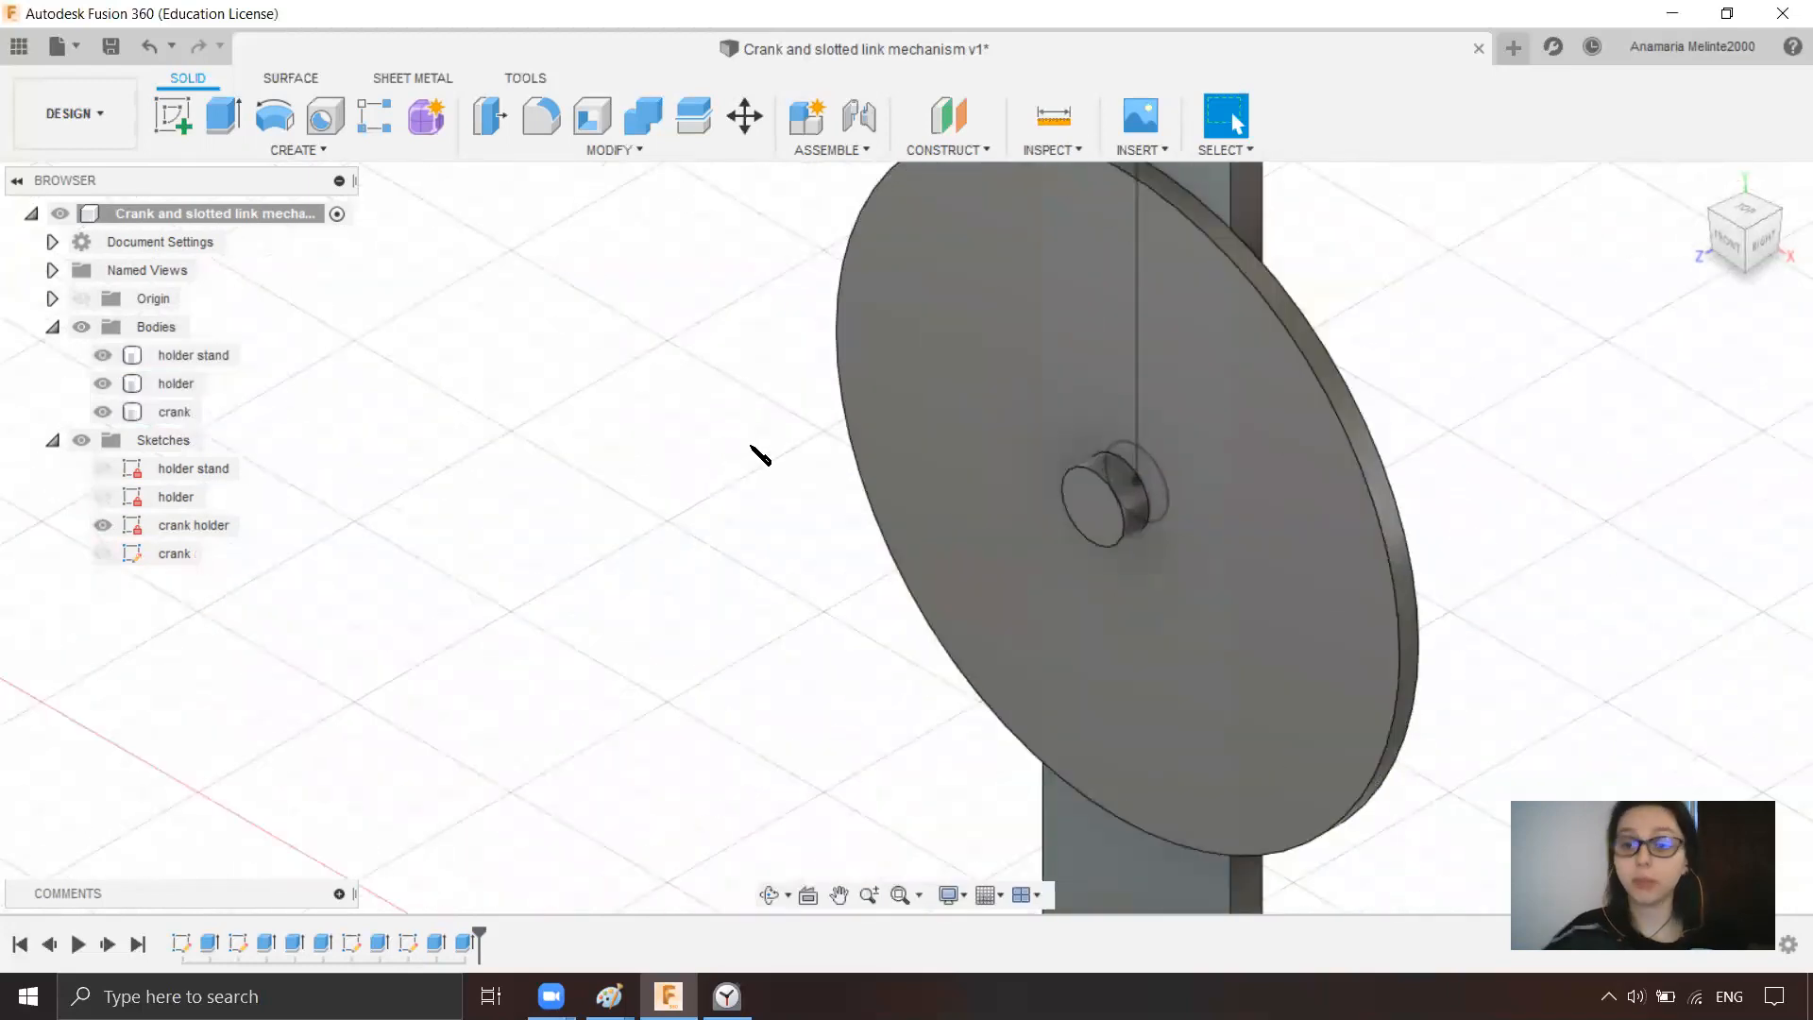
pyautogui.scroll(5, 1092, 485)
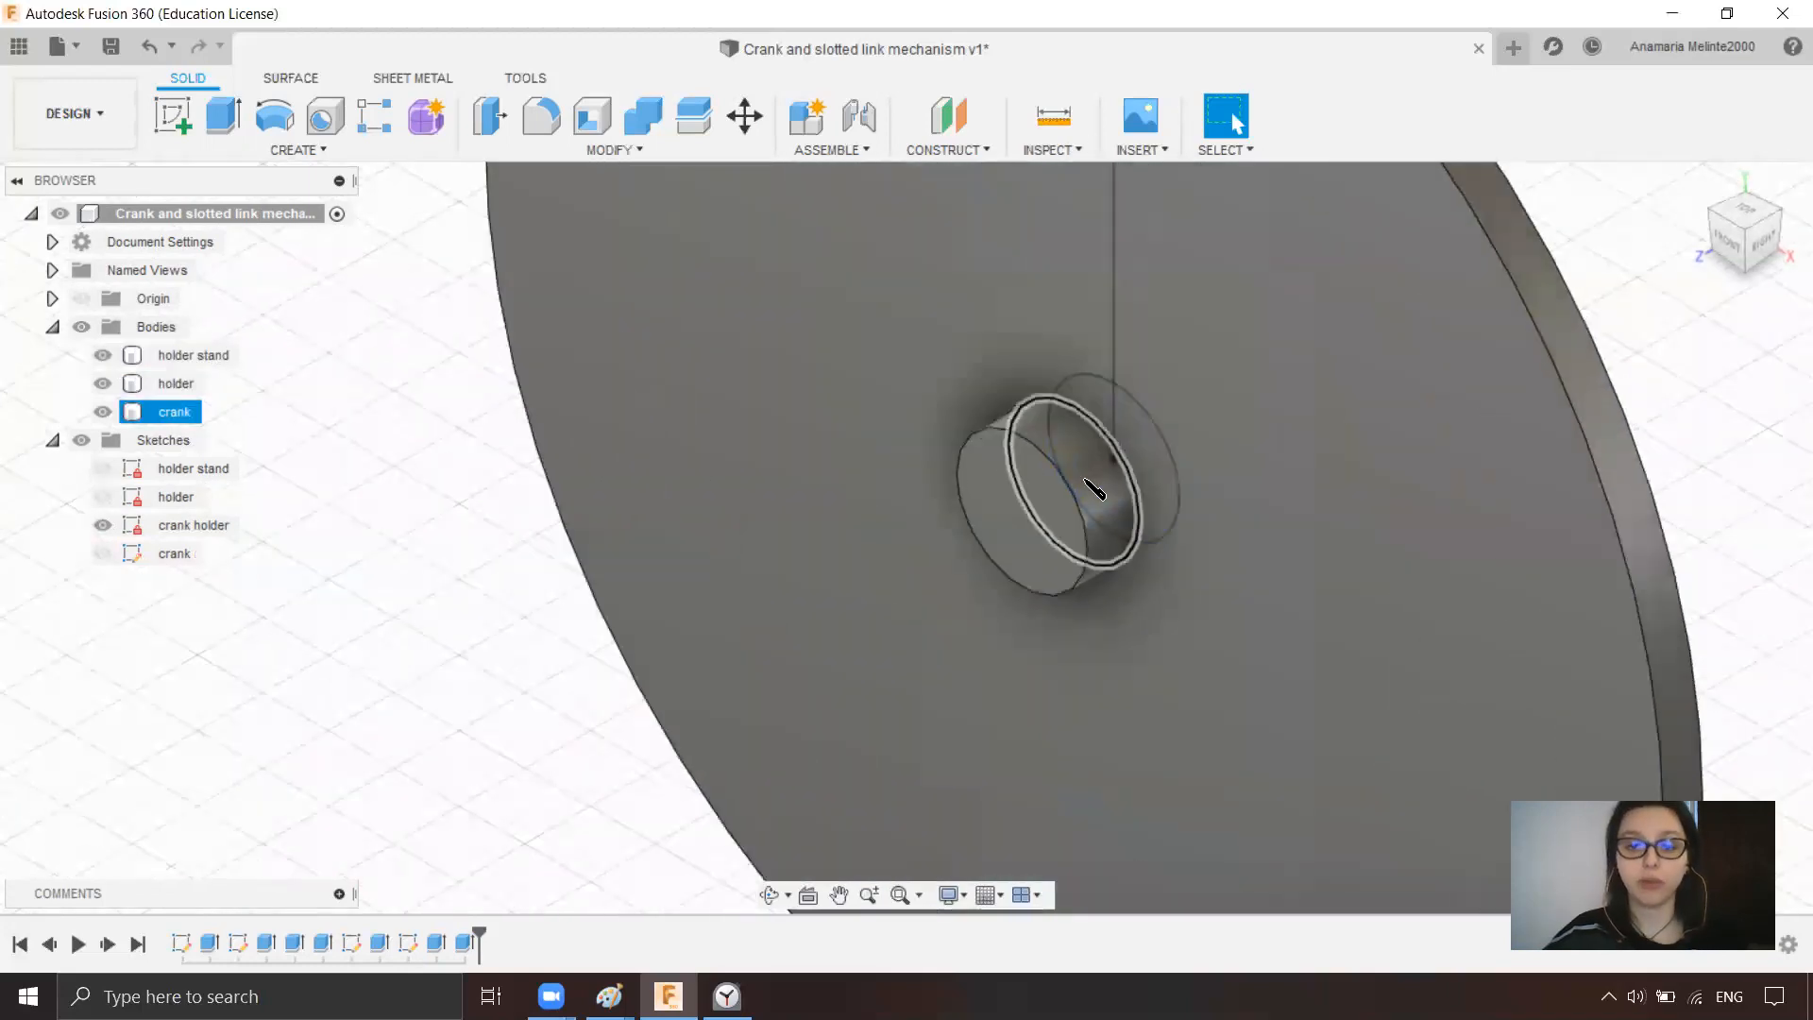
pyautogui.click(490, 117)
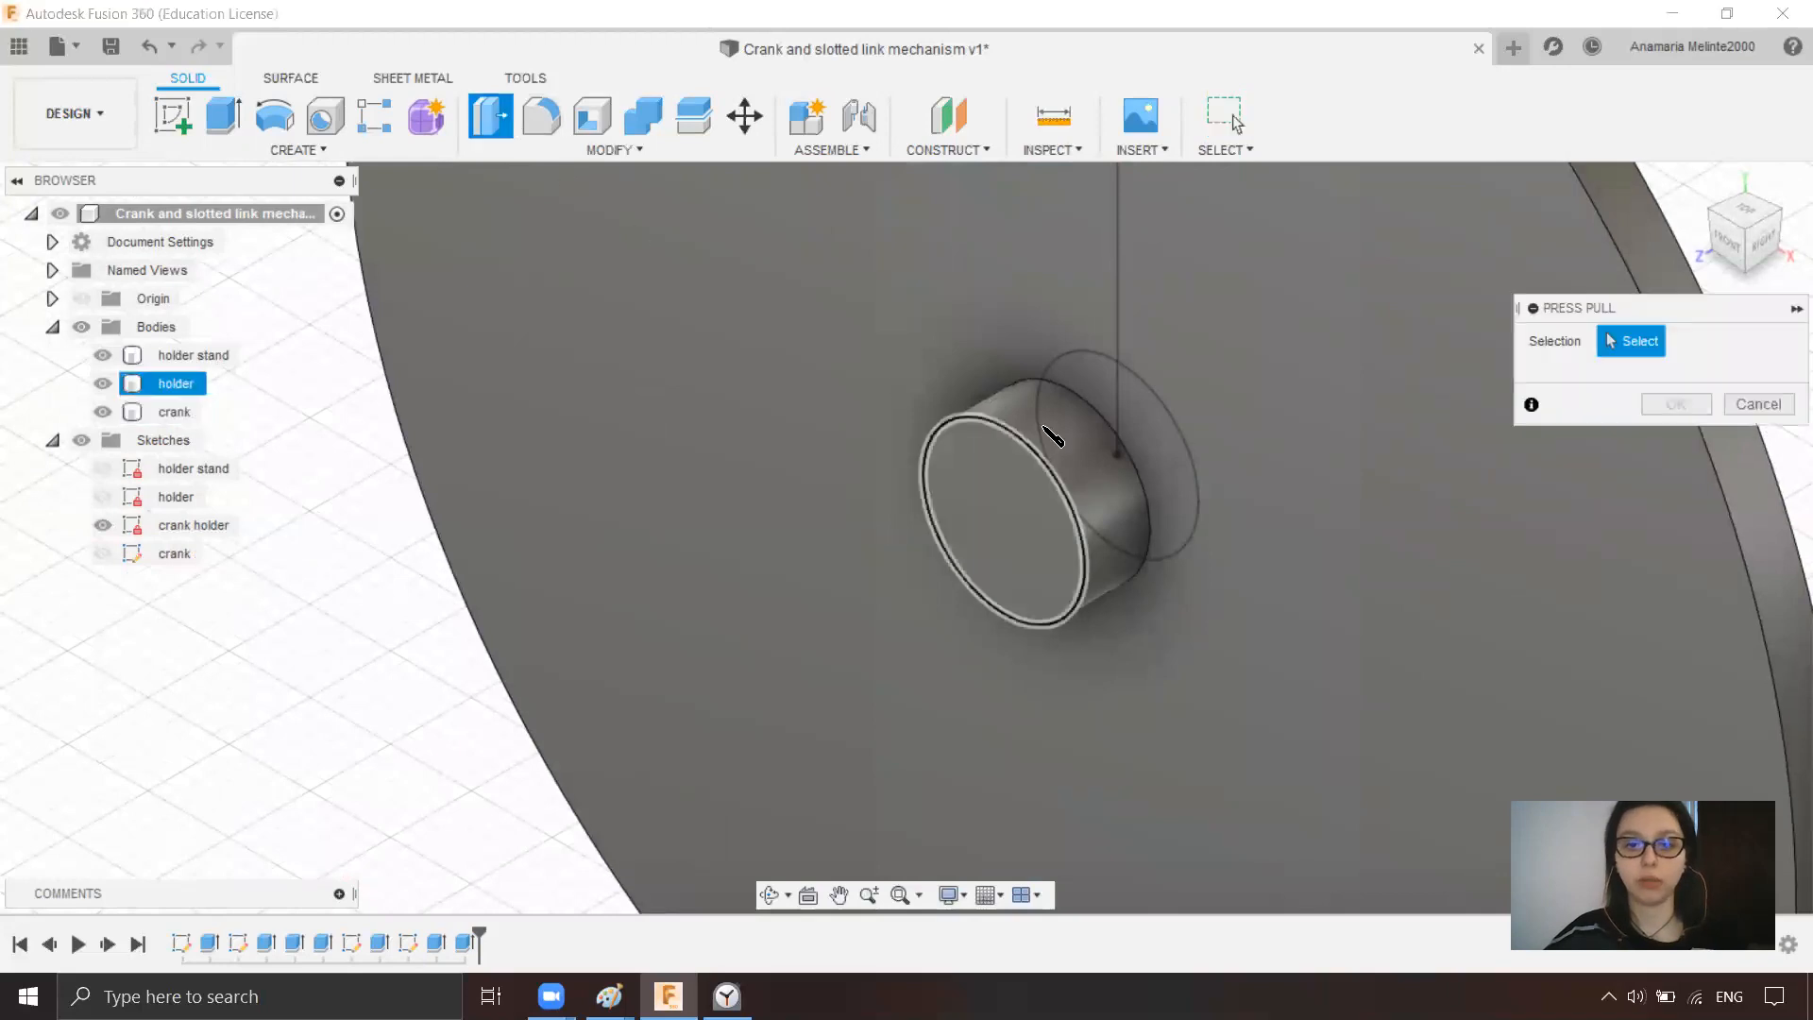
pyautogui.click(1017, 412)
pyautogui.write('-0.3')
pyautogui.press('Return')
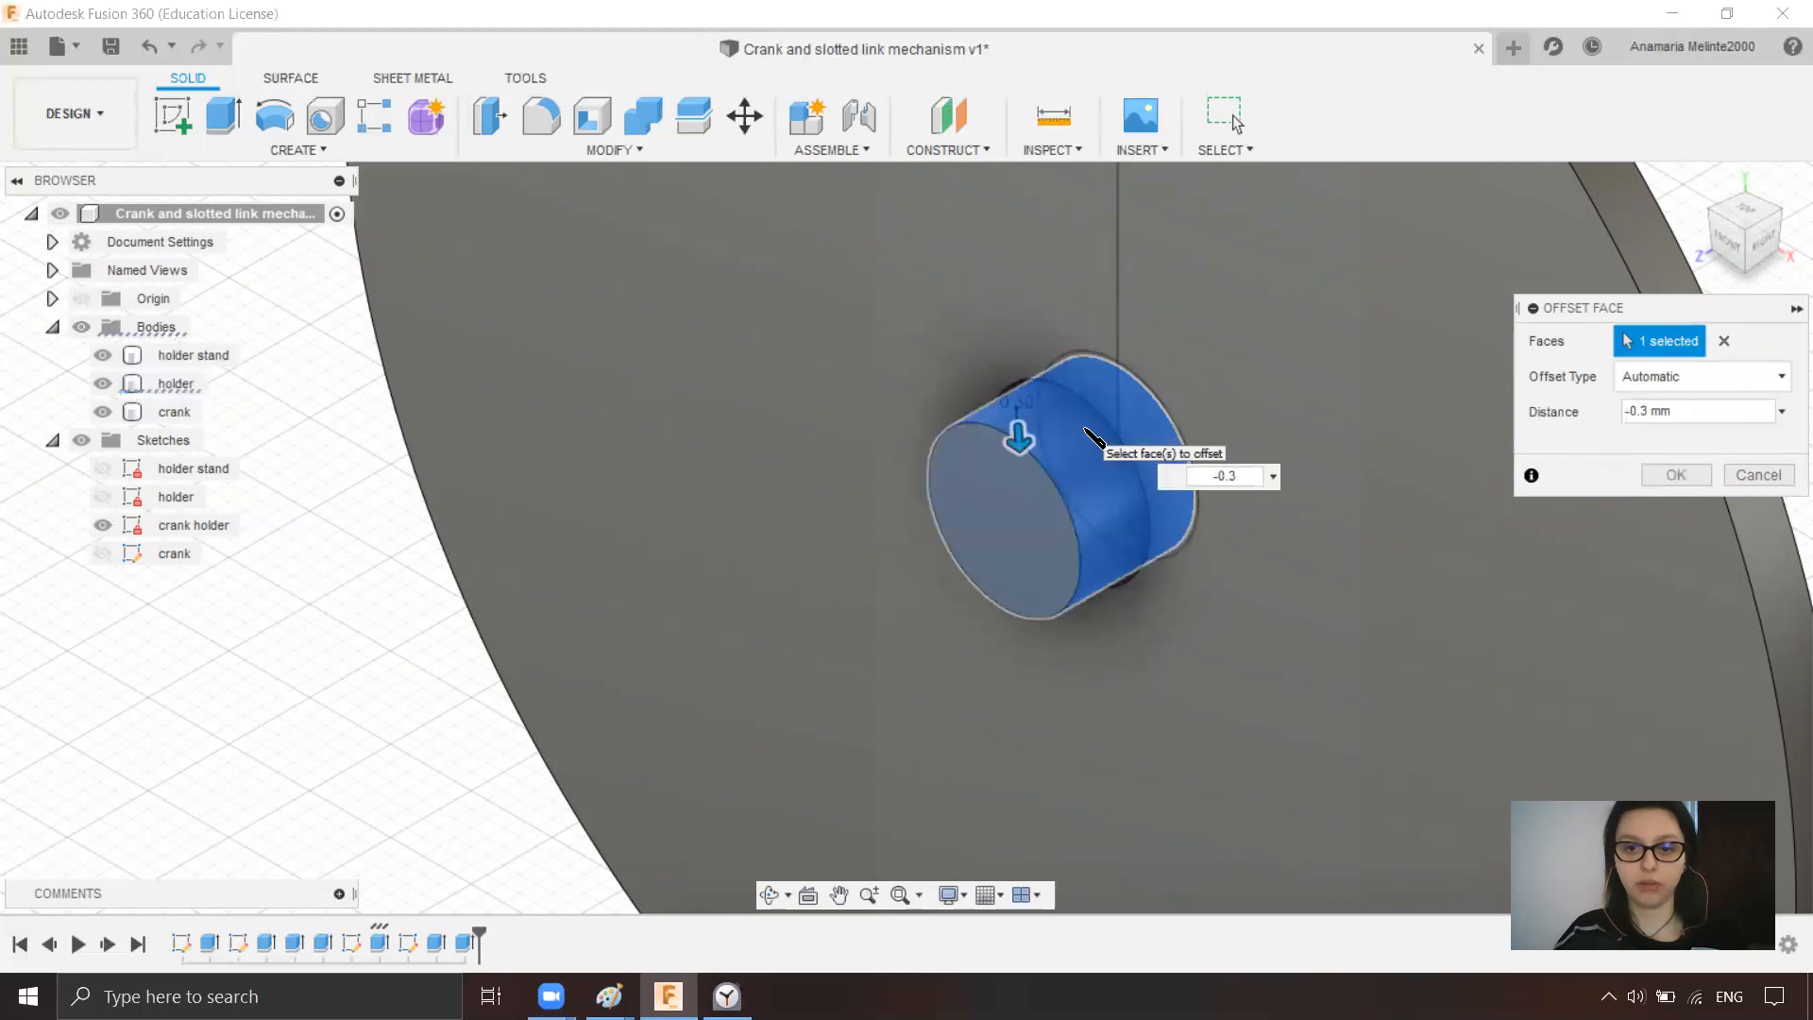
pyautogui.write('.2')
pyautogui.press('Return')
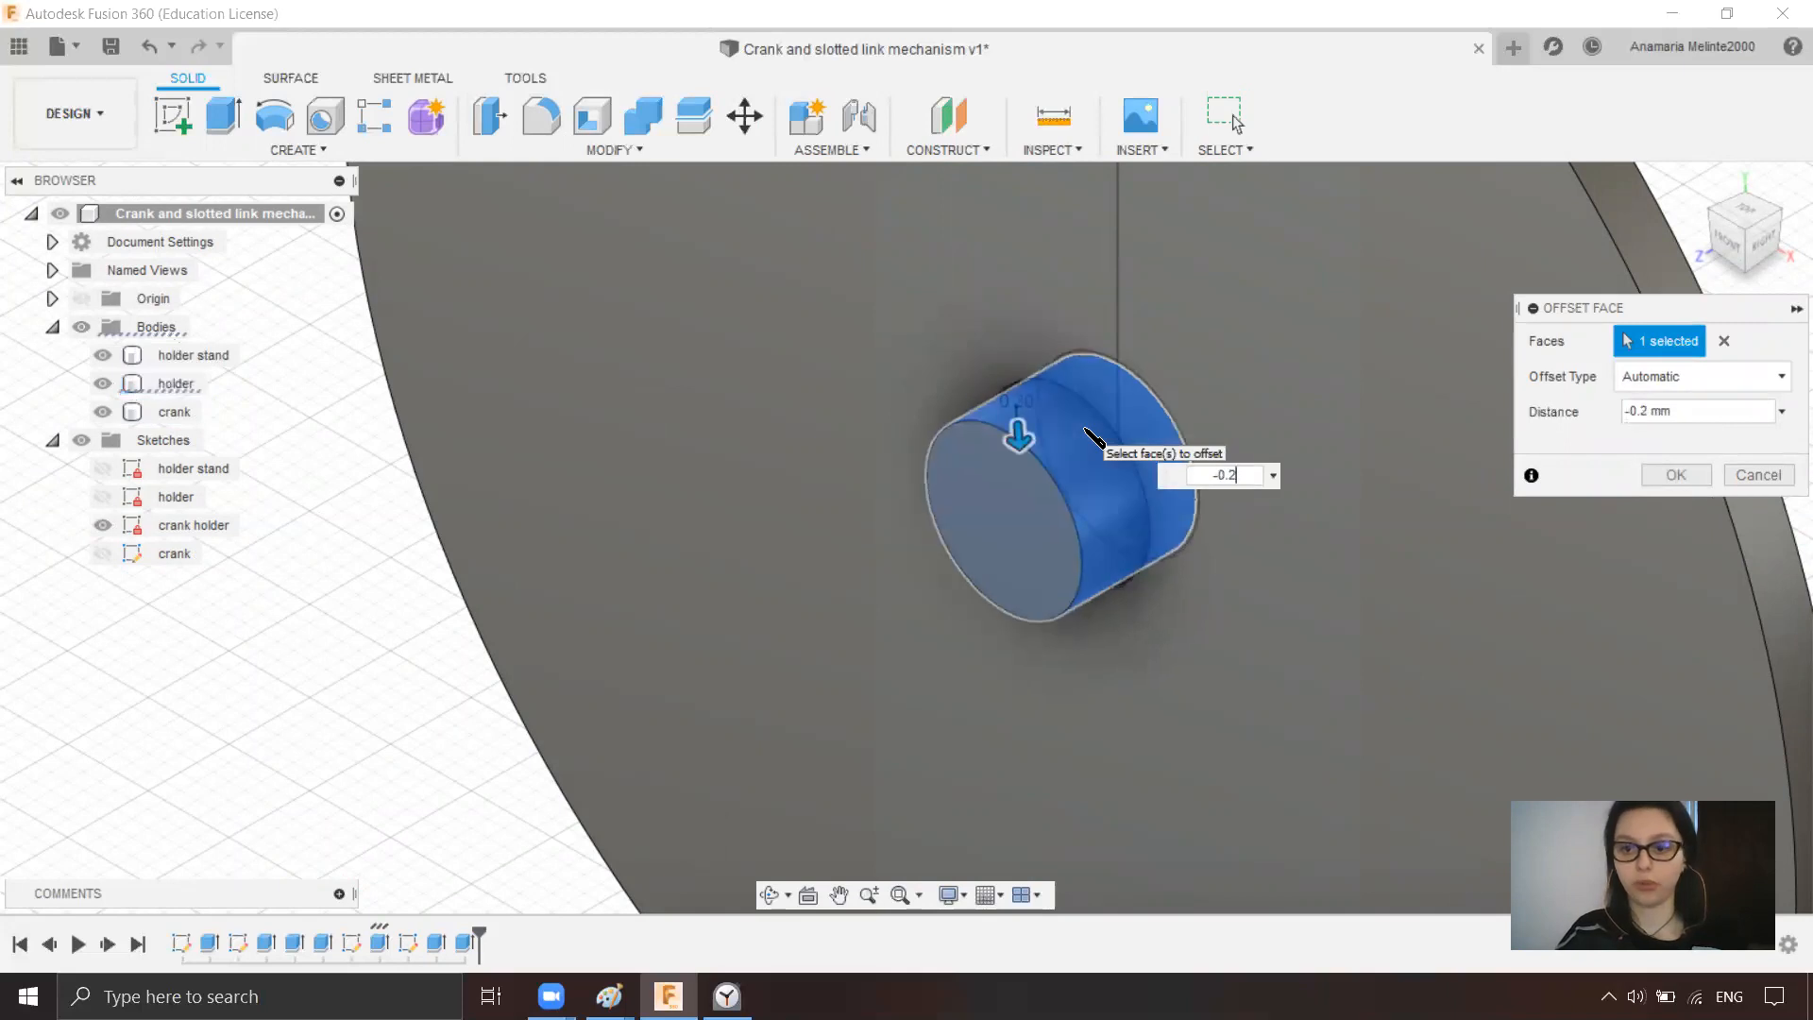
pyautogui.press('Return')
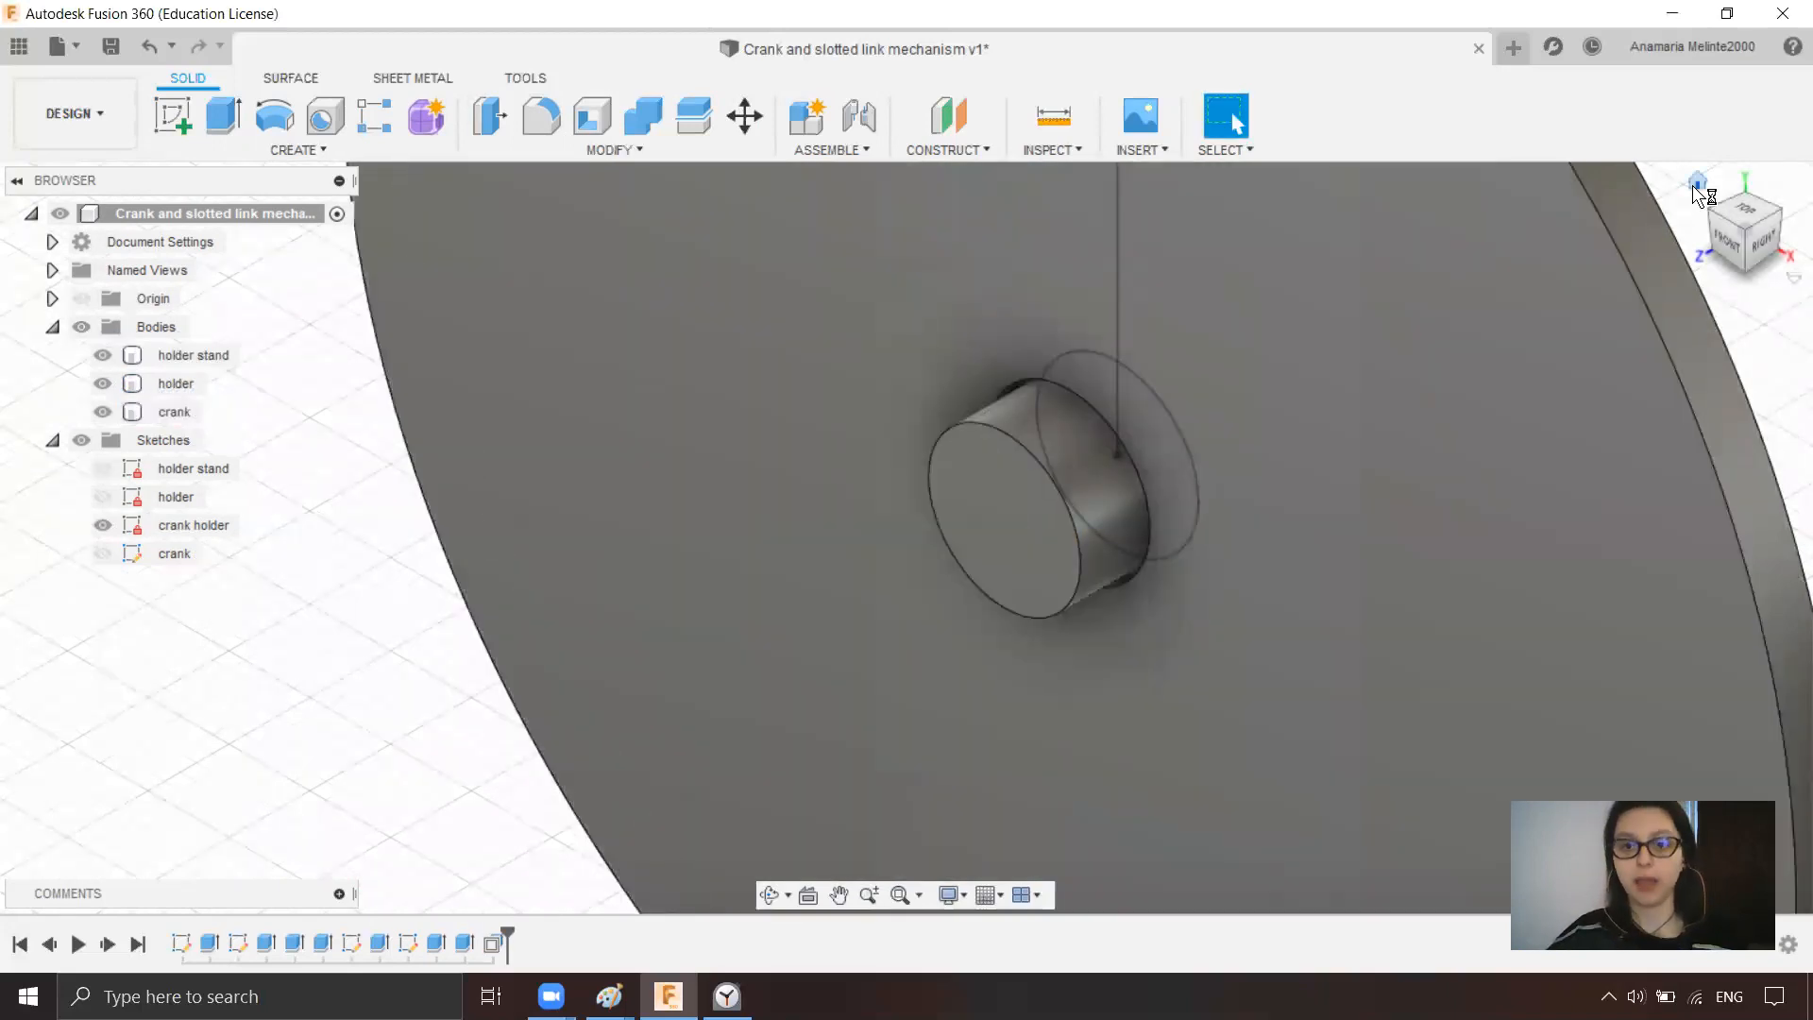
# - Save the design with the version description "Create holder and crank"
pyautogui.click(1693, 185)
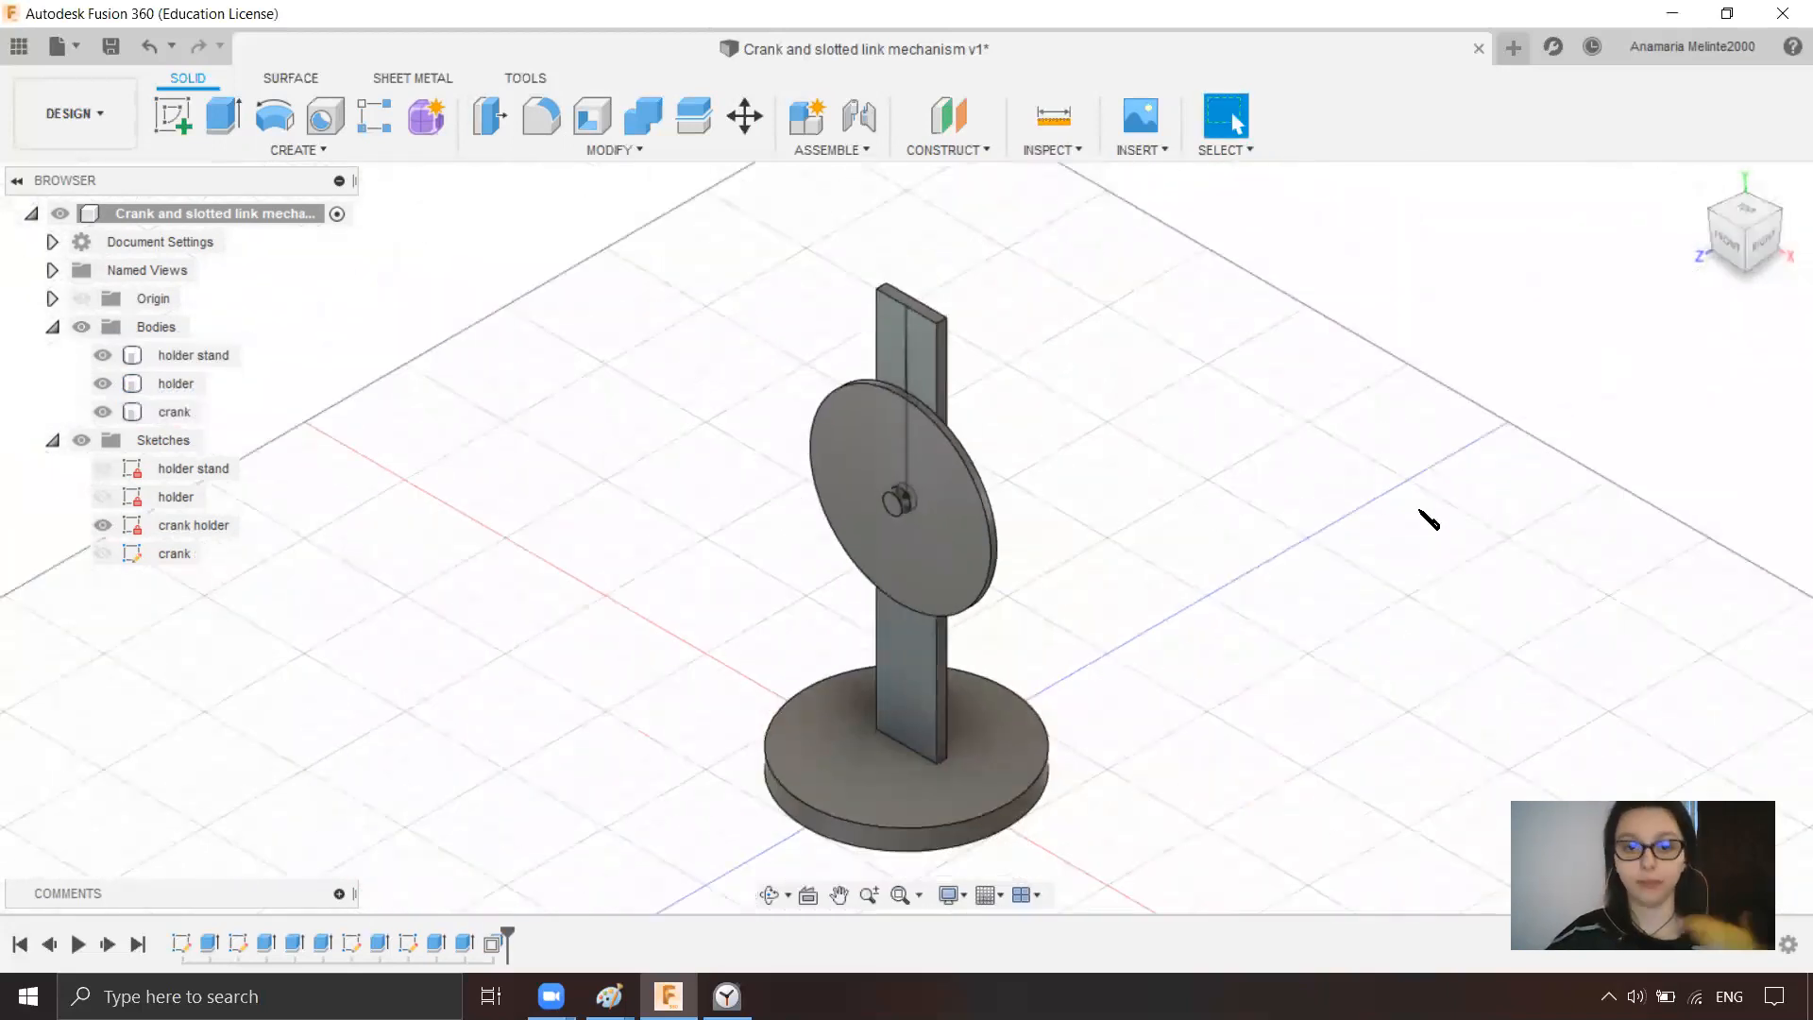
pyautogui.click(898, 746)
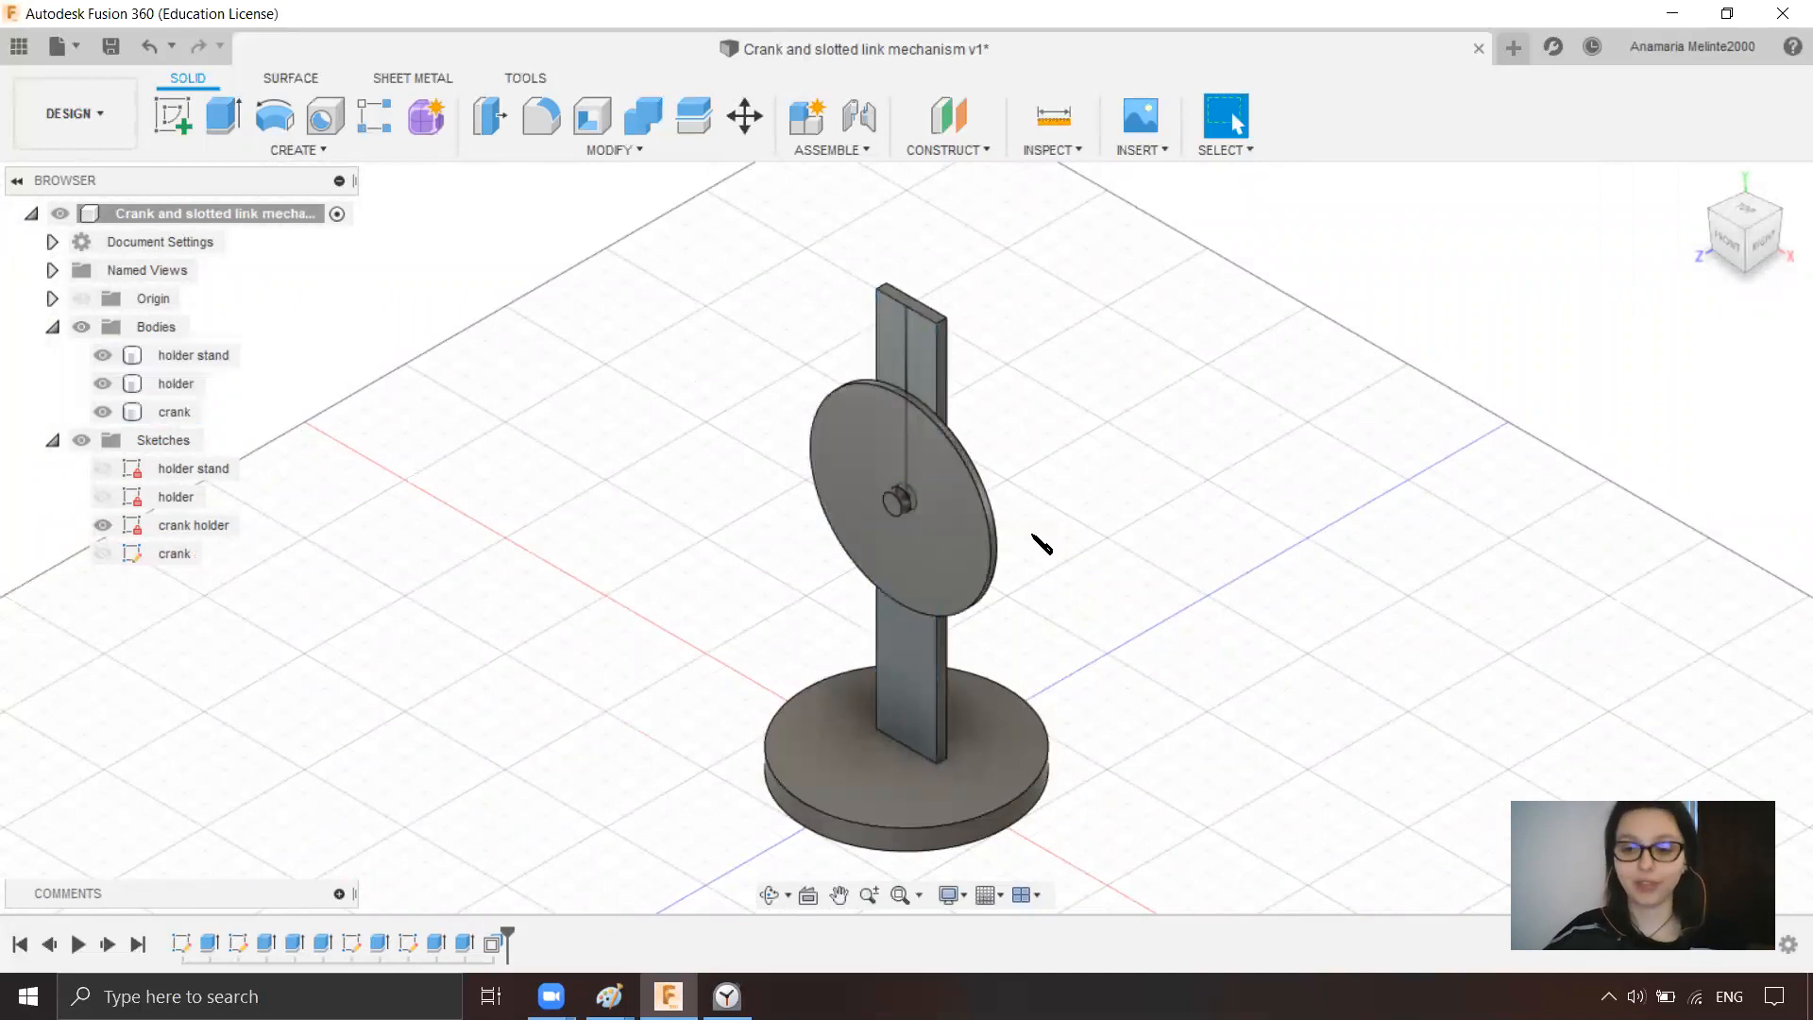
pyautogui.click(112, 44)
pyautogui.press('BackSpace')
pyautogui.press('BackSpace')
pyautogui.press('BackSpace')
pyautogui.press('BackSpace')
pyautogui.press('BackSpace')
pyautogui.press('BackSpace')
pyautogui.press('BackSpace')
pyautogui.press('BackSpace')
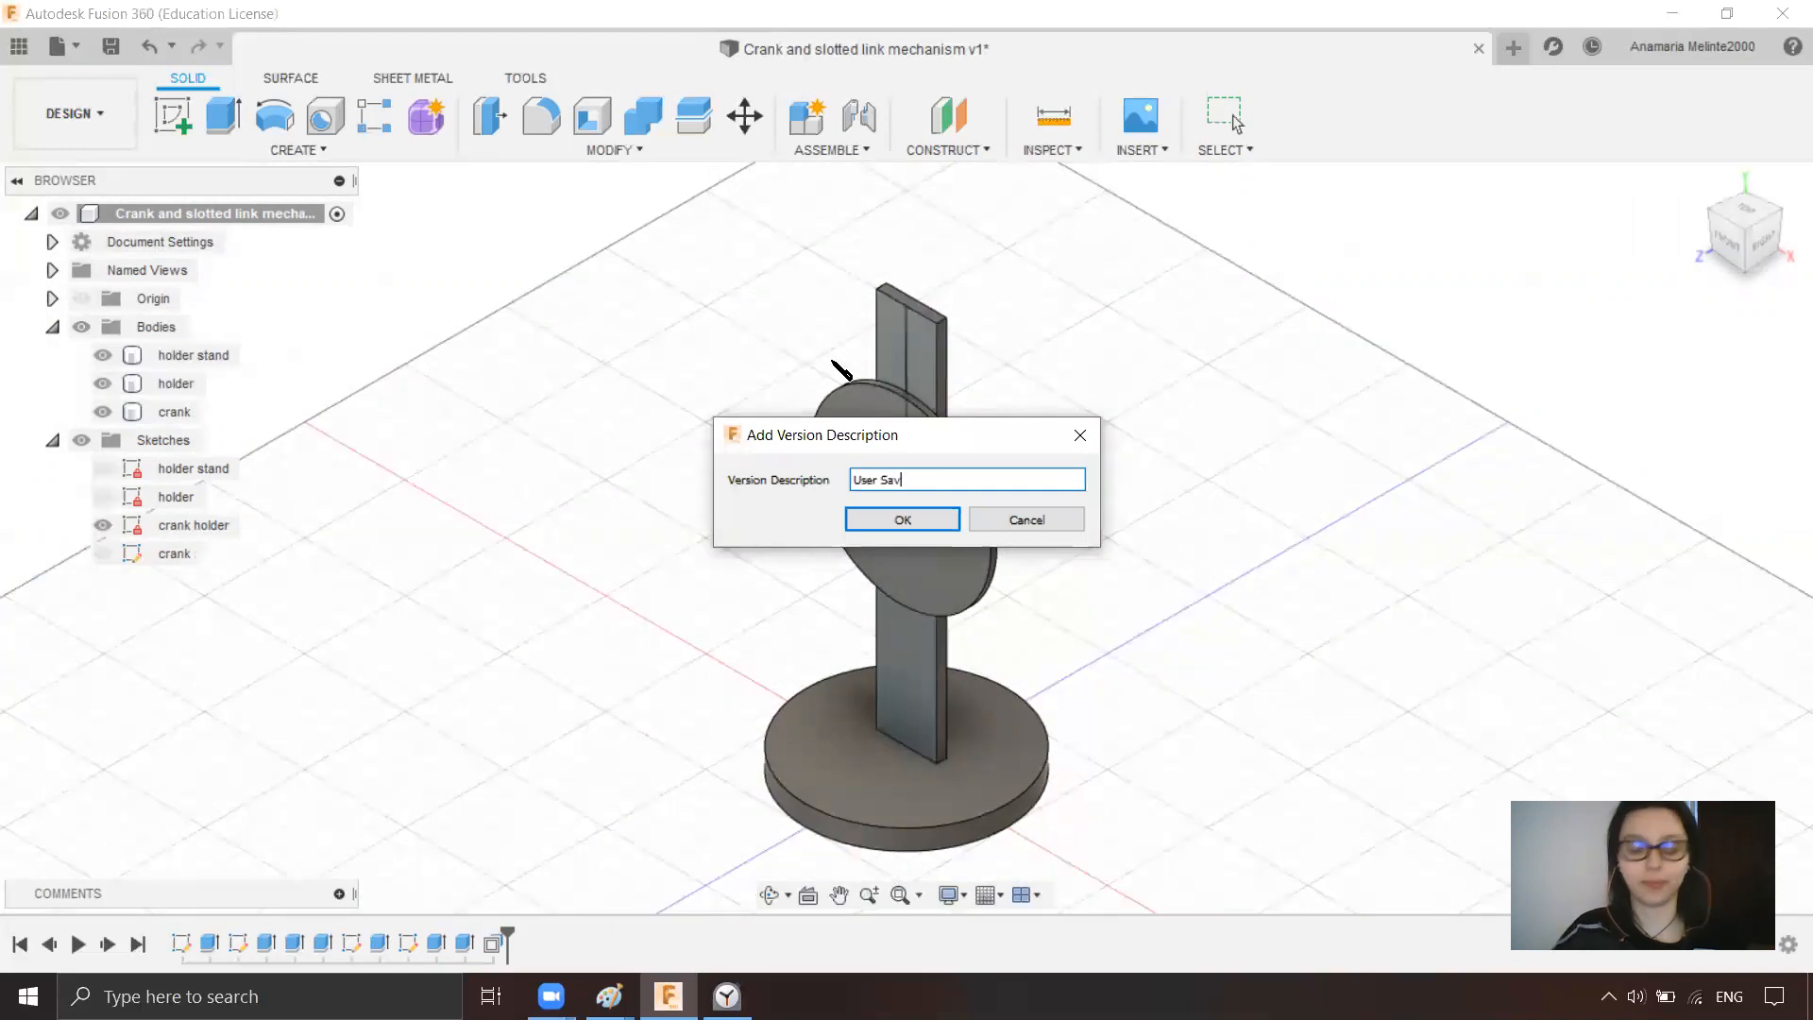
pyautogui.press('BackSpace')
pyautogui.press('BackSpace')
pyautogui.write('c')
pyautogui.press('BackSpace')
pyautogui.write('Cer')
pyautogui.press('BackSpace')
pyautogui.press('BackSpace')
pyautogui.write('reate h')
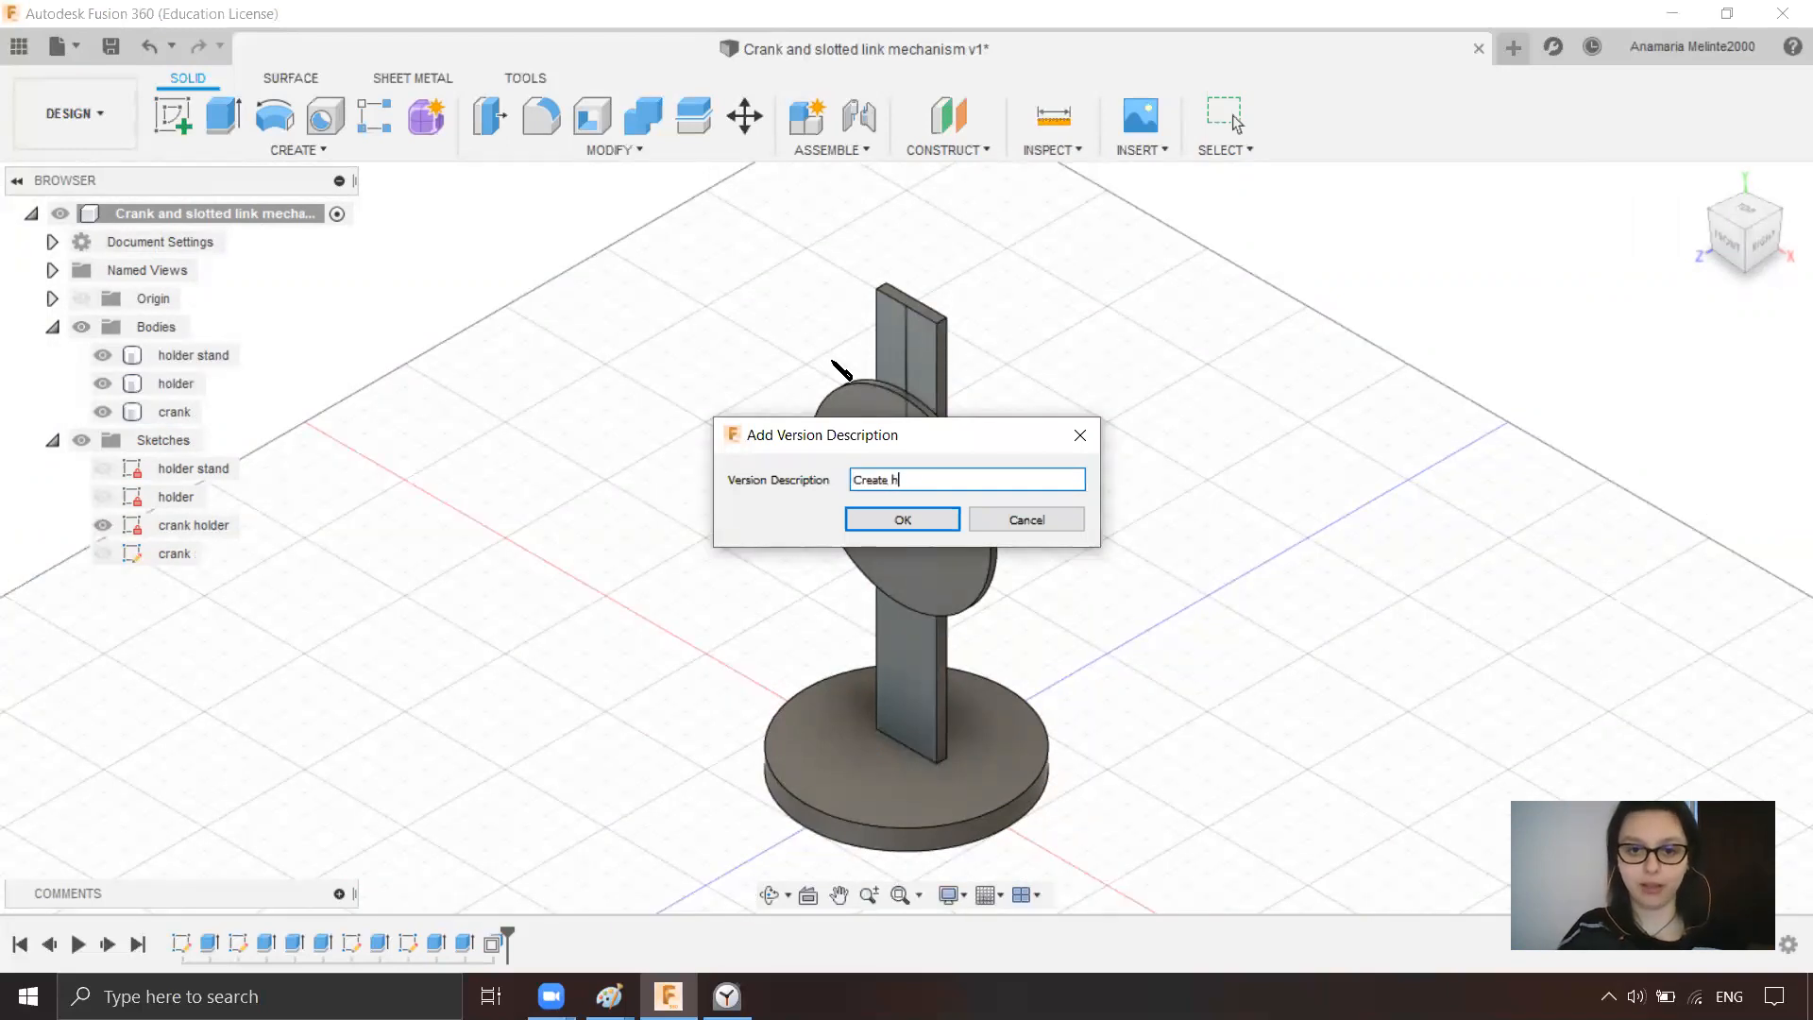
pyautogui.write('older and crank')
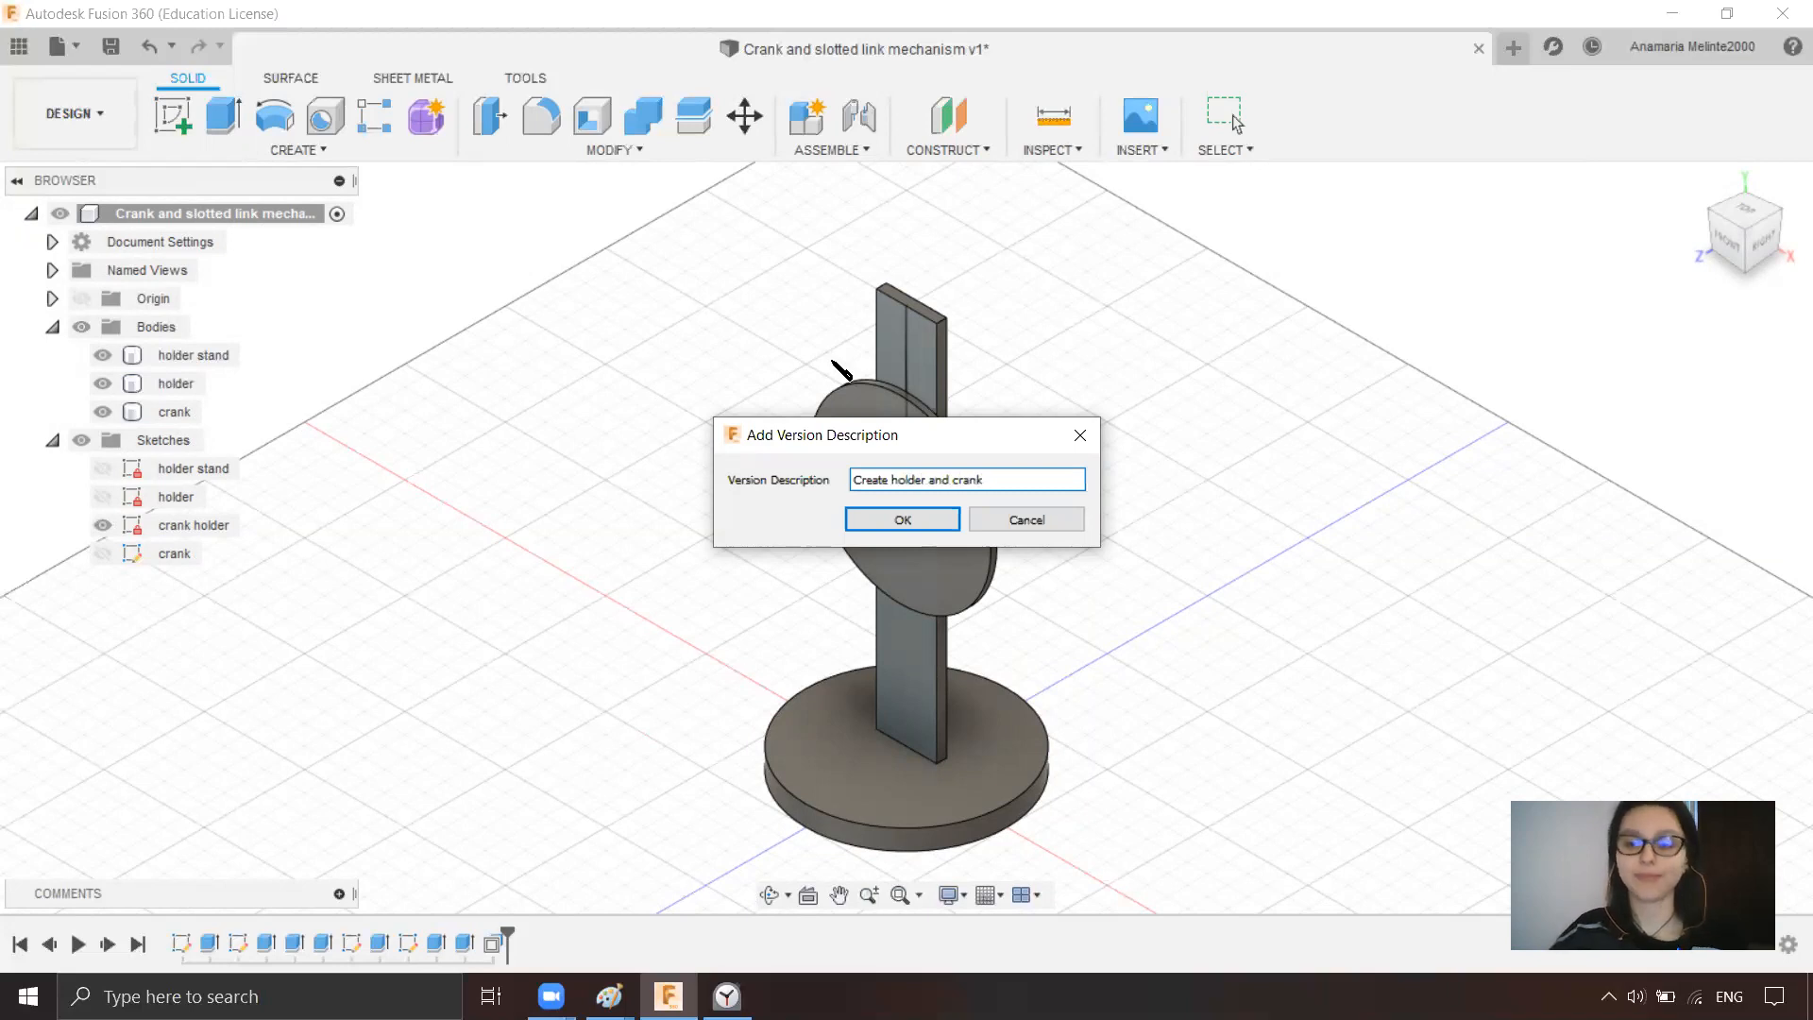
pyautogui.press('Return')
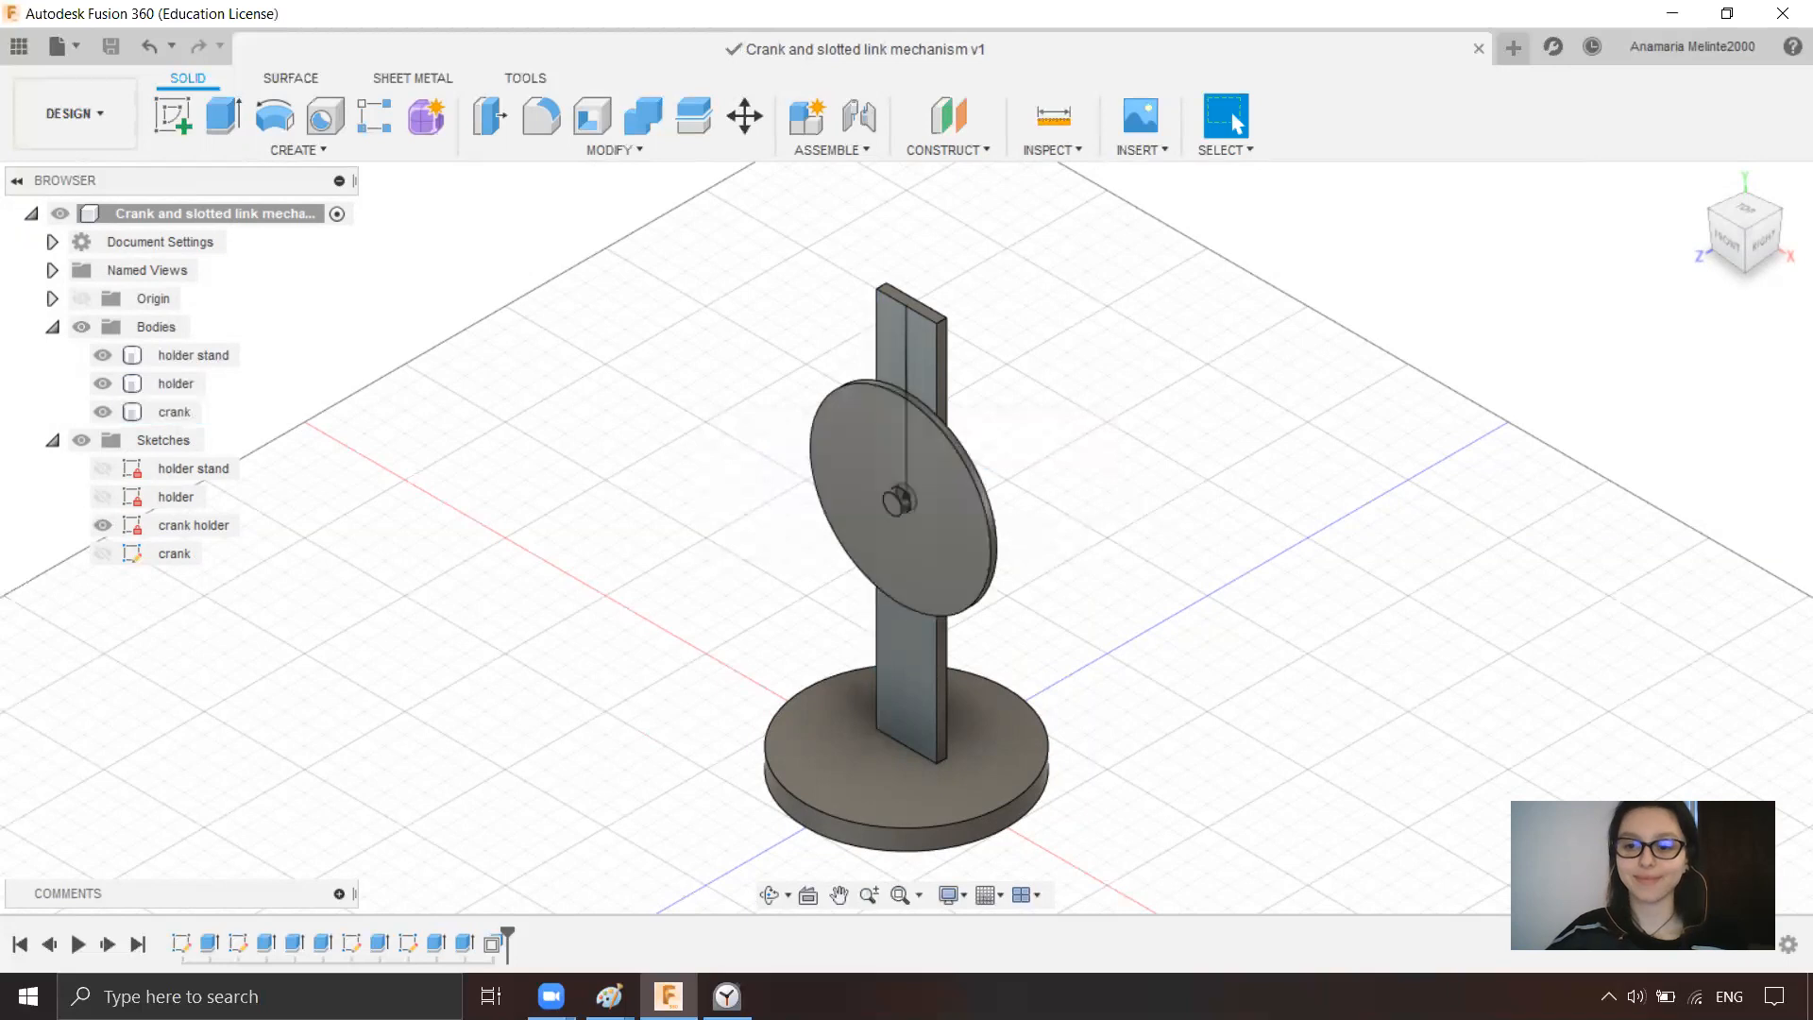